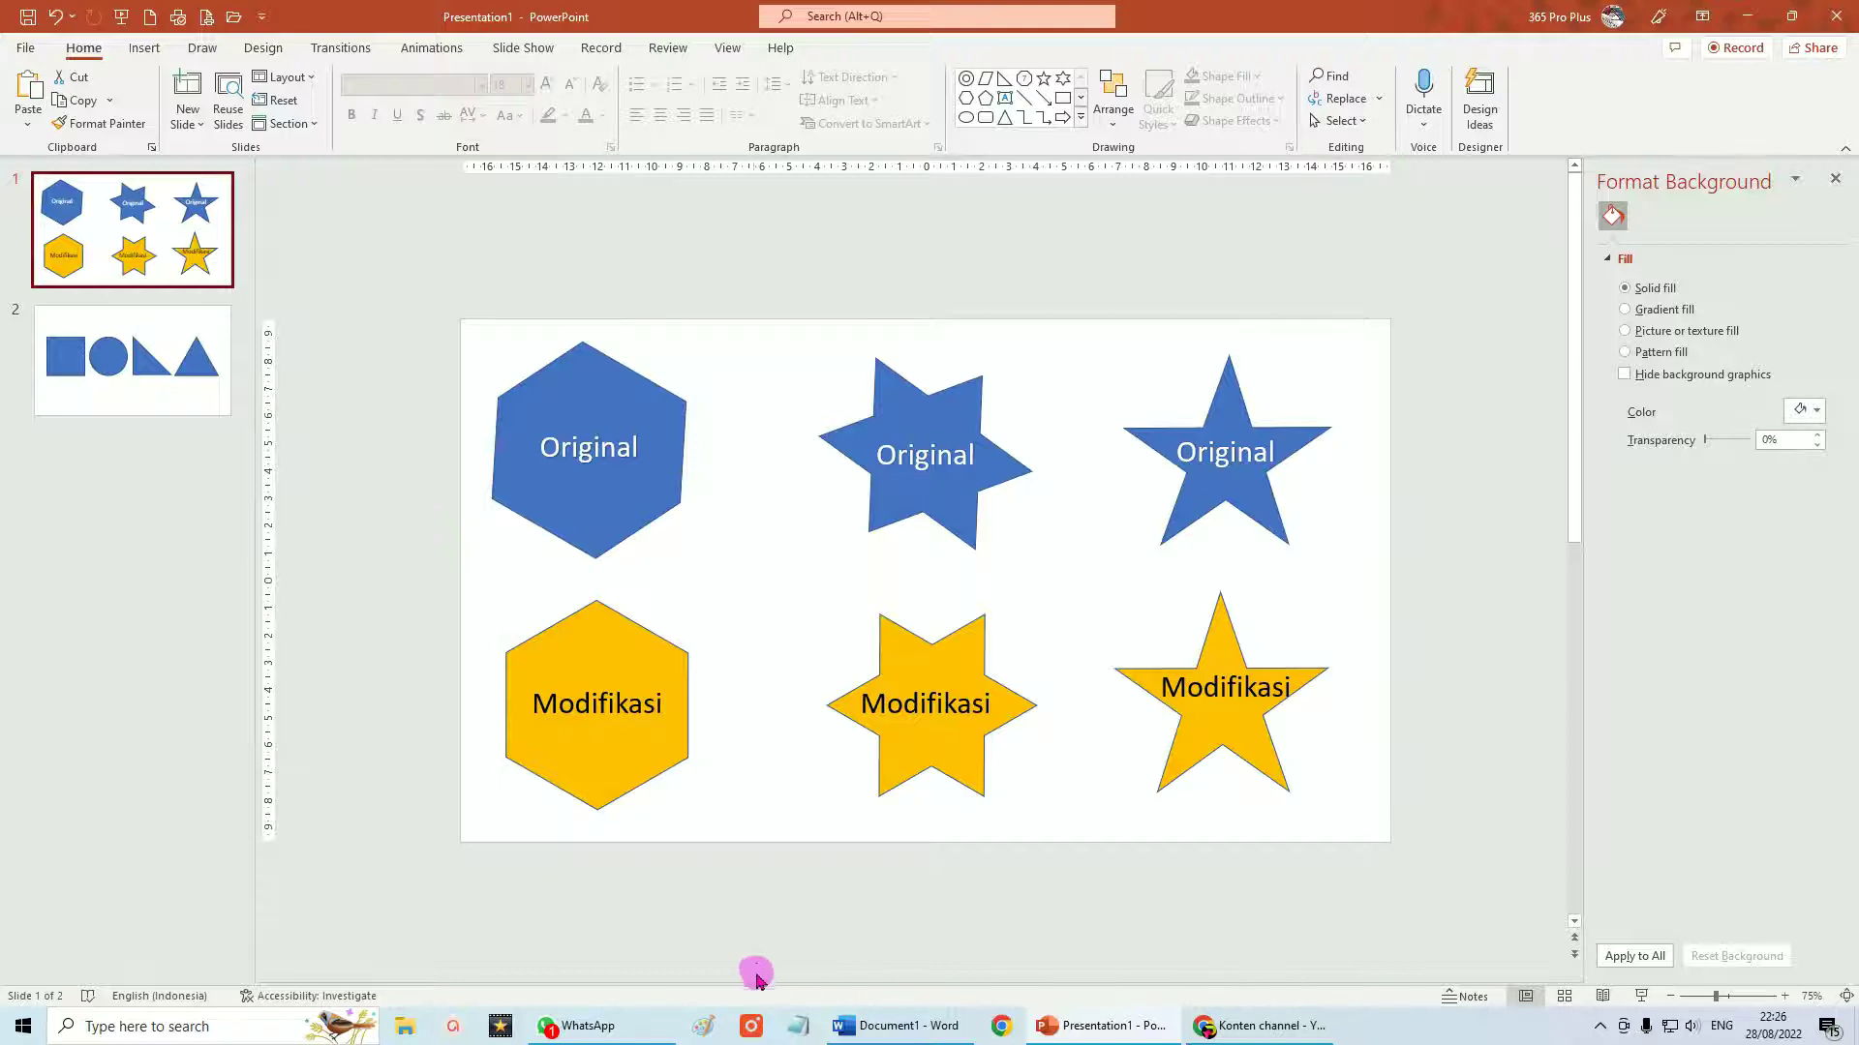
- Review the example slides, then start a blank presentation and delete both placeholders
click(155, 380)
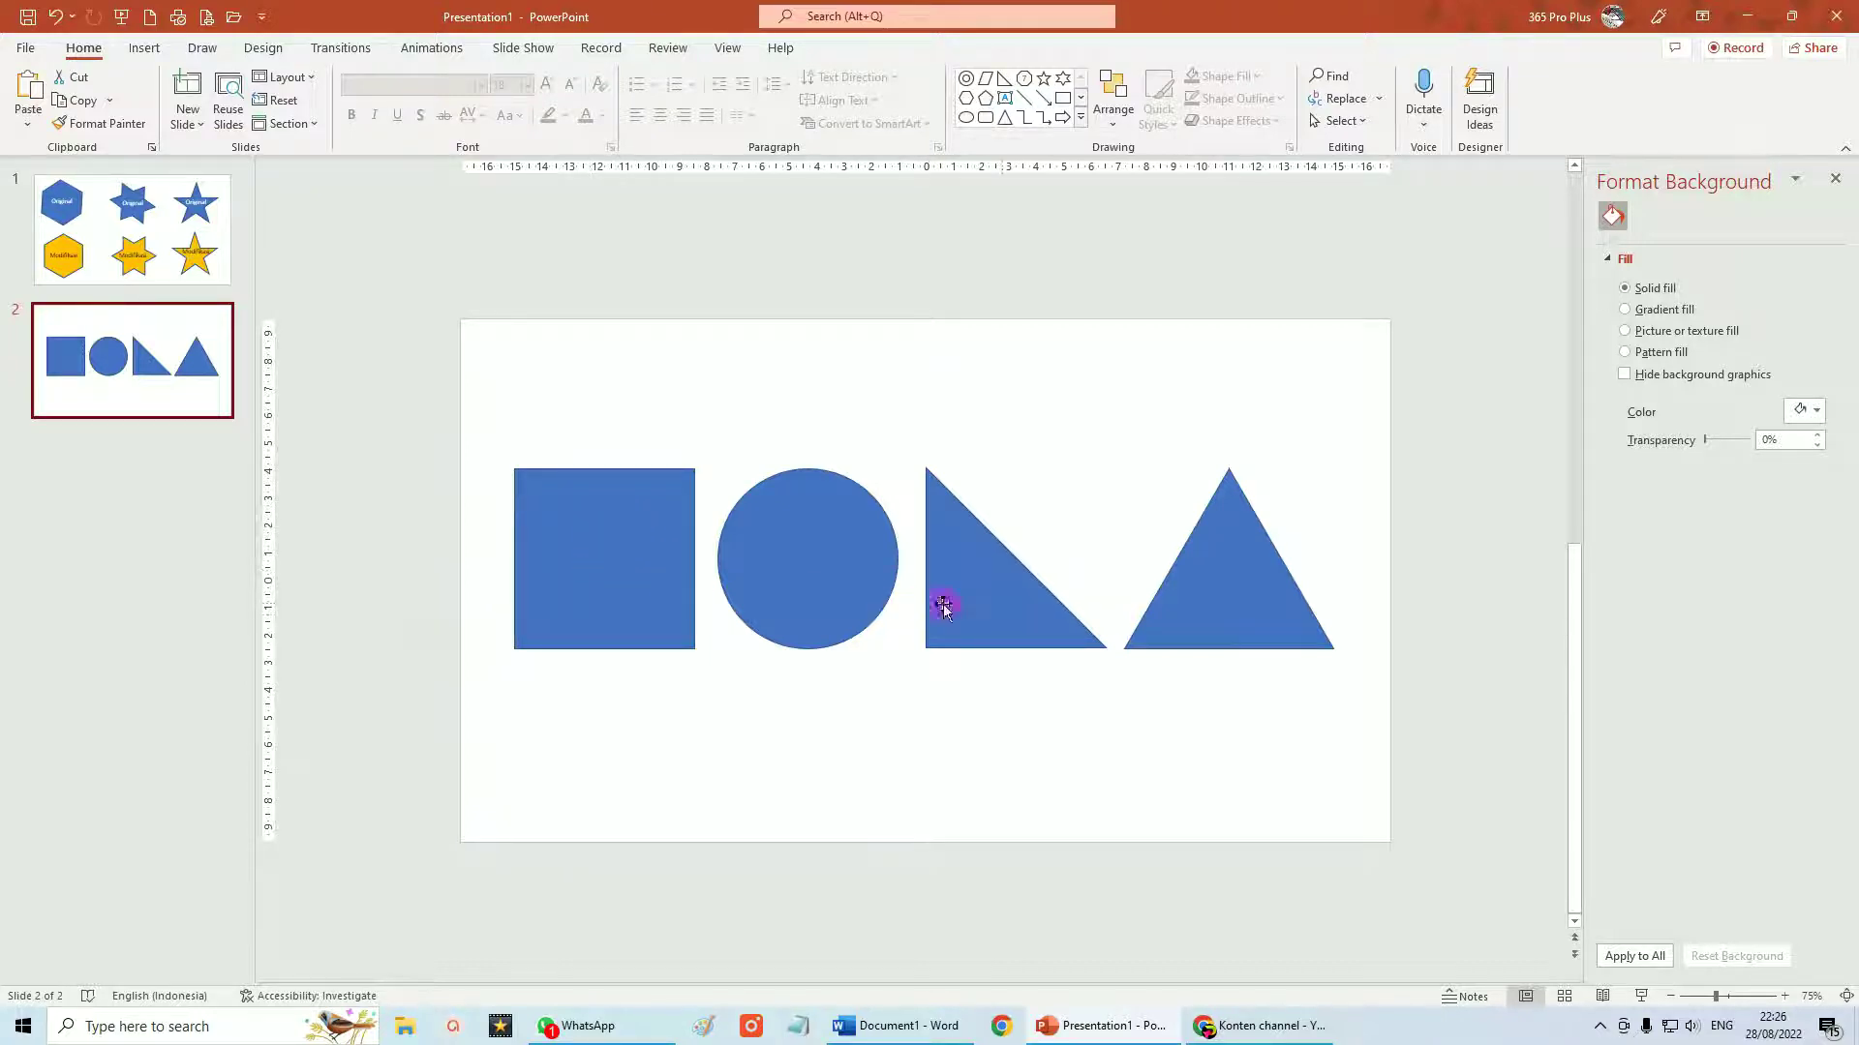
click(145, 208)
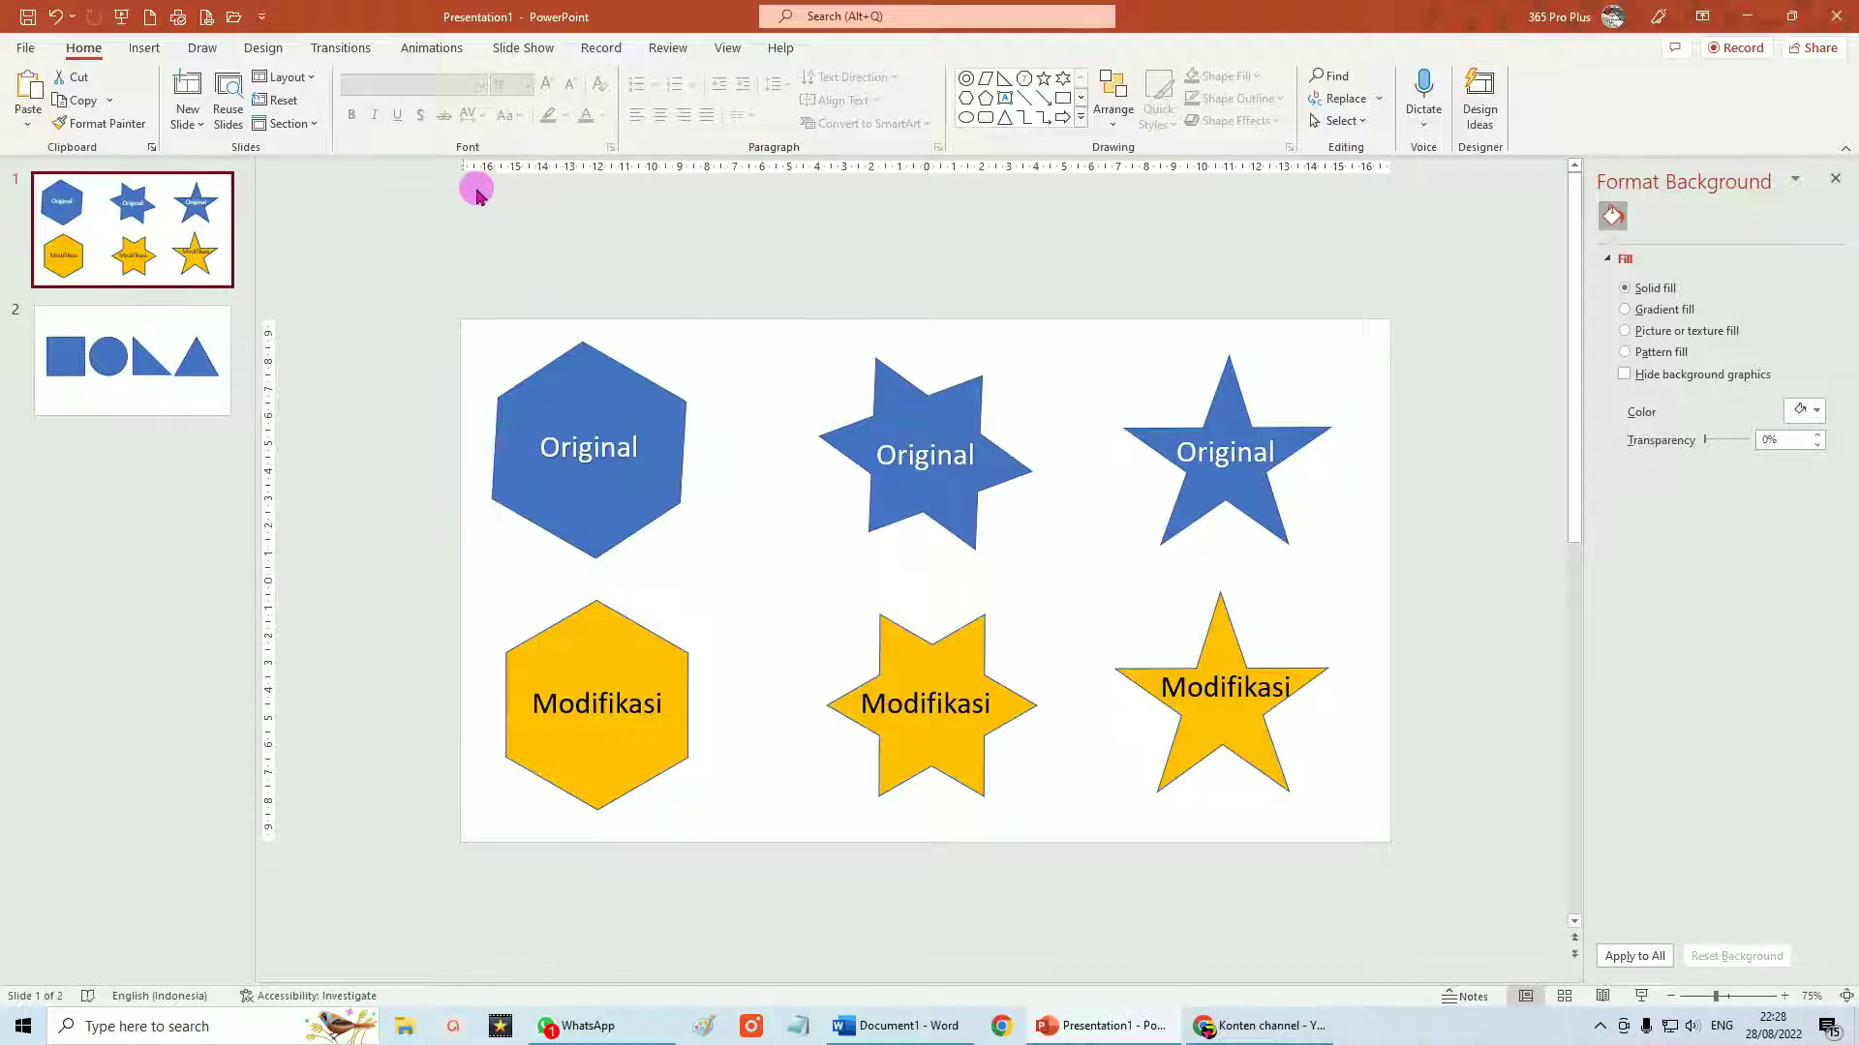
click(149, 16)
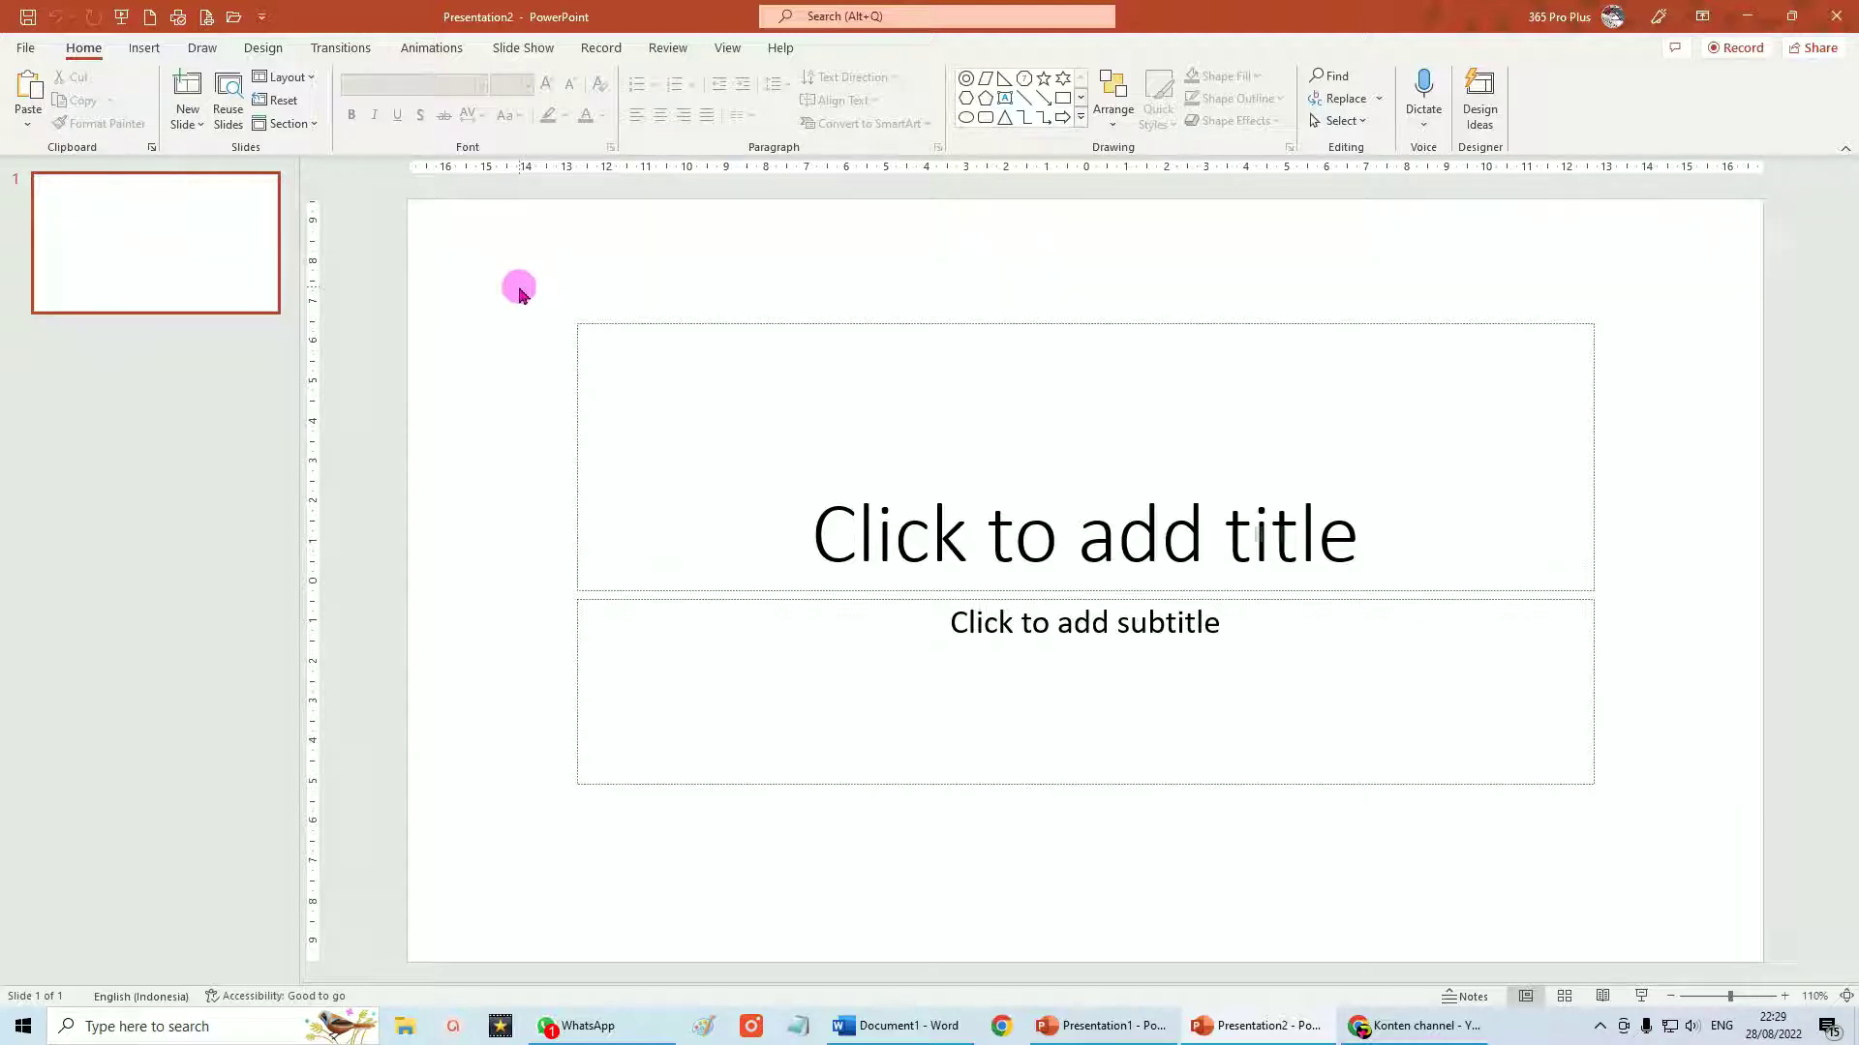
drag(519, 286, 1704, 605)
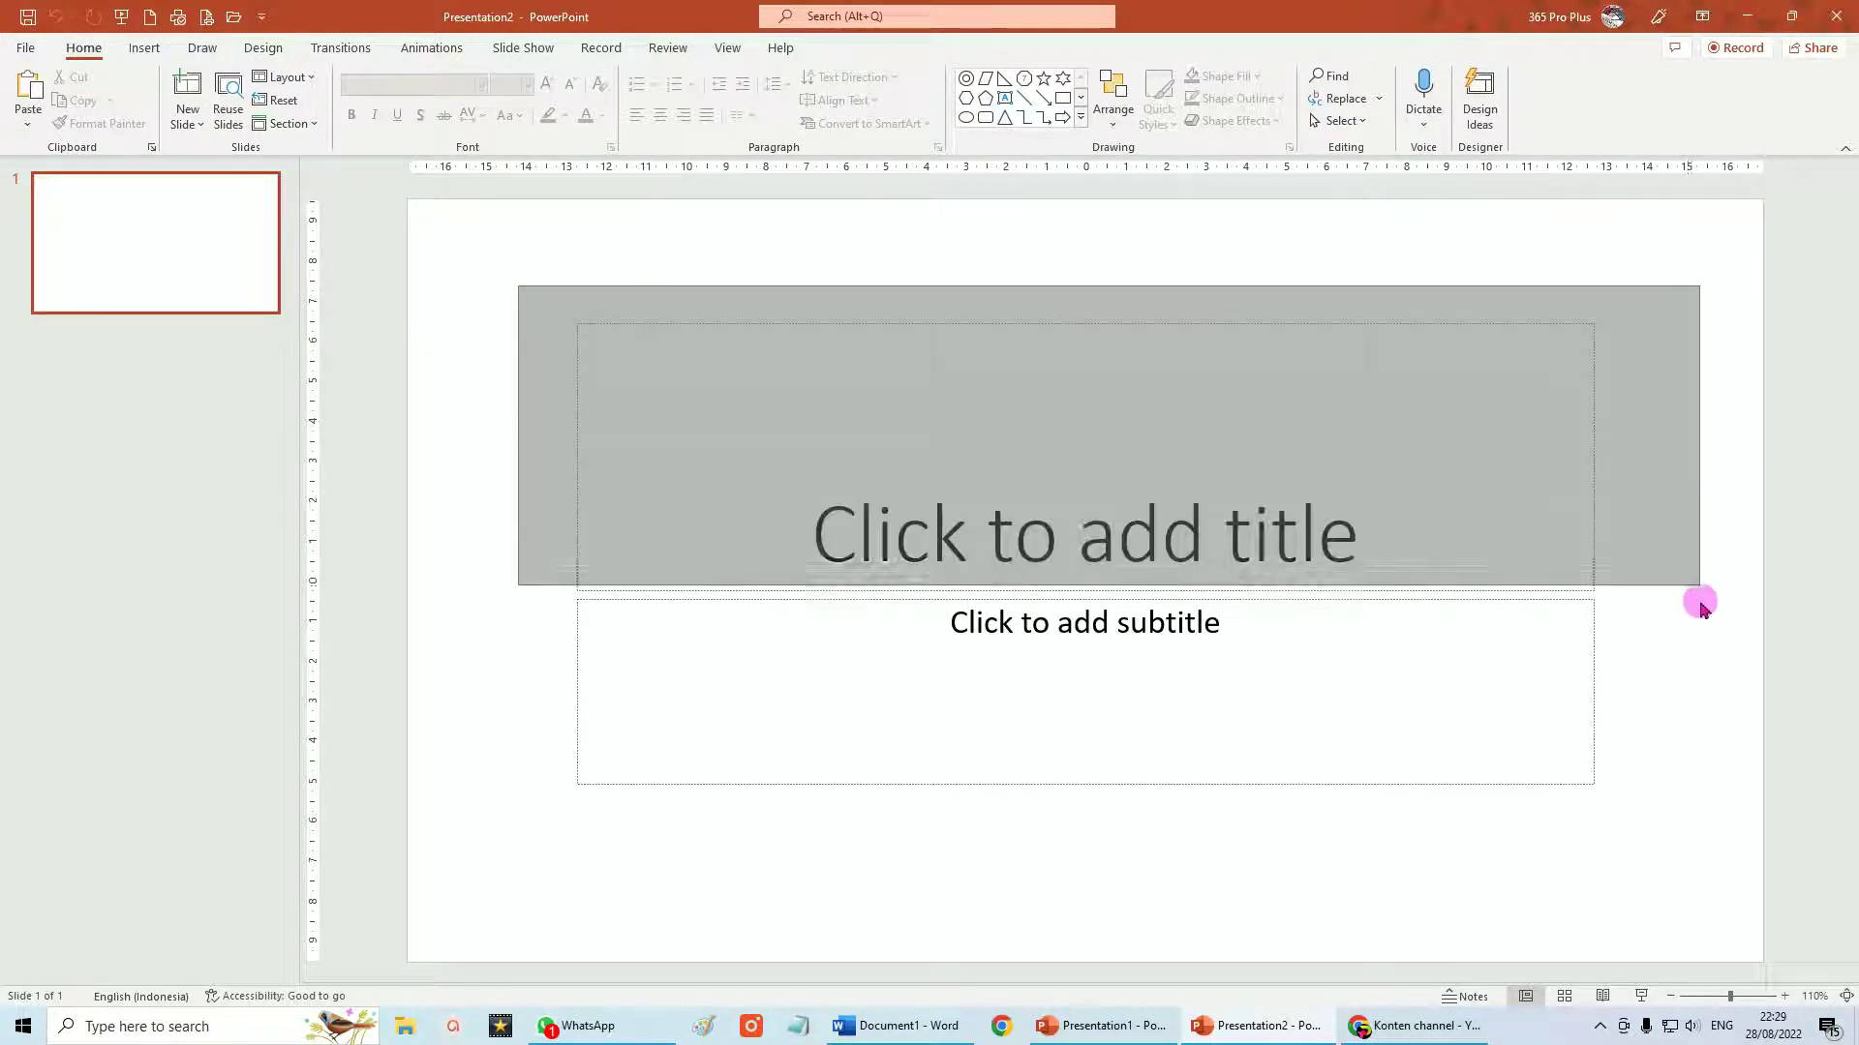
drag(1703, 605, 1681, 868)
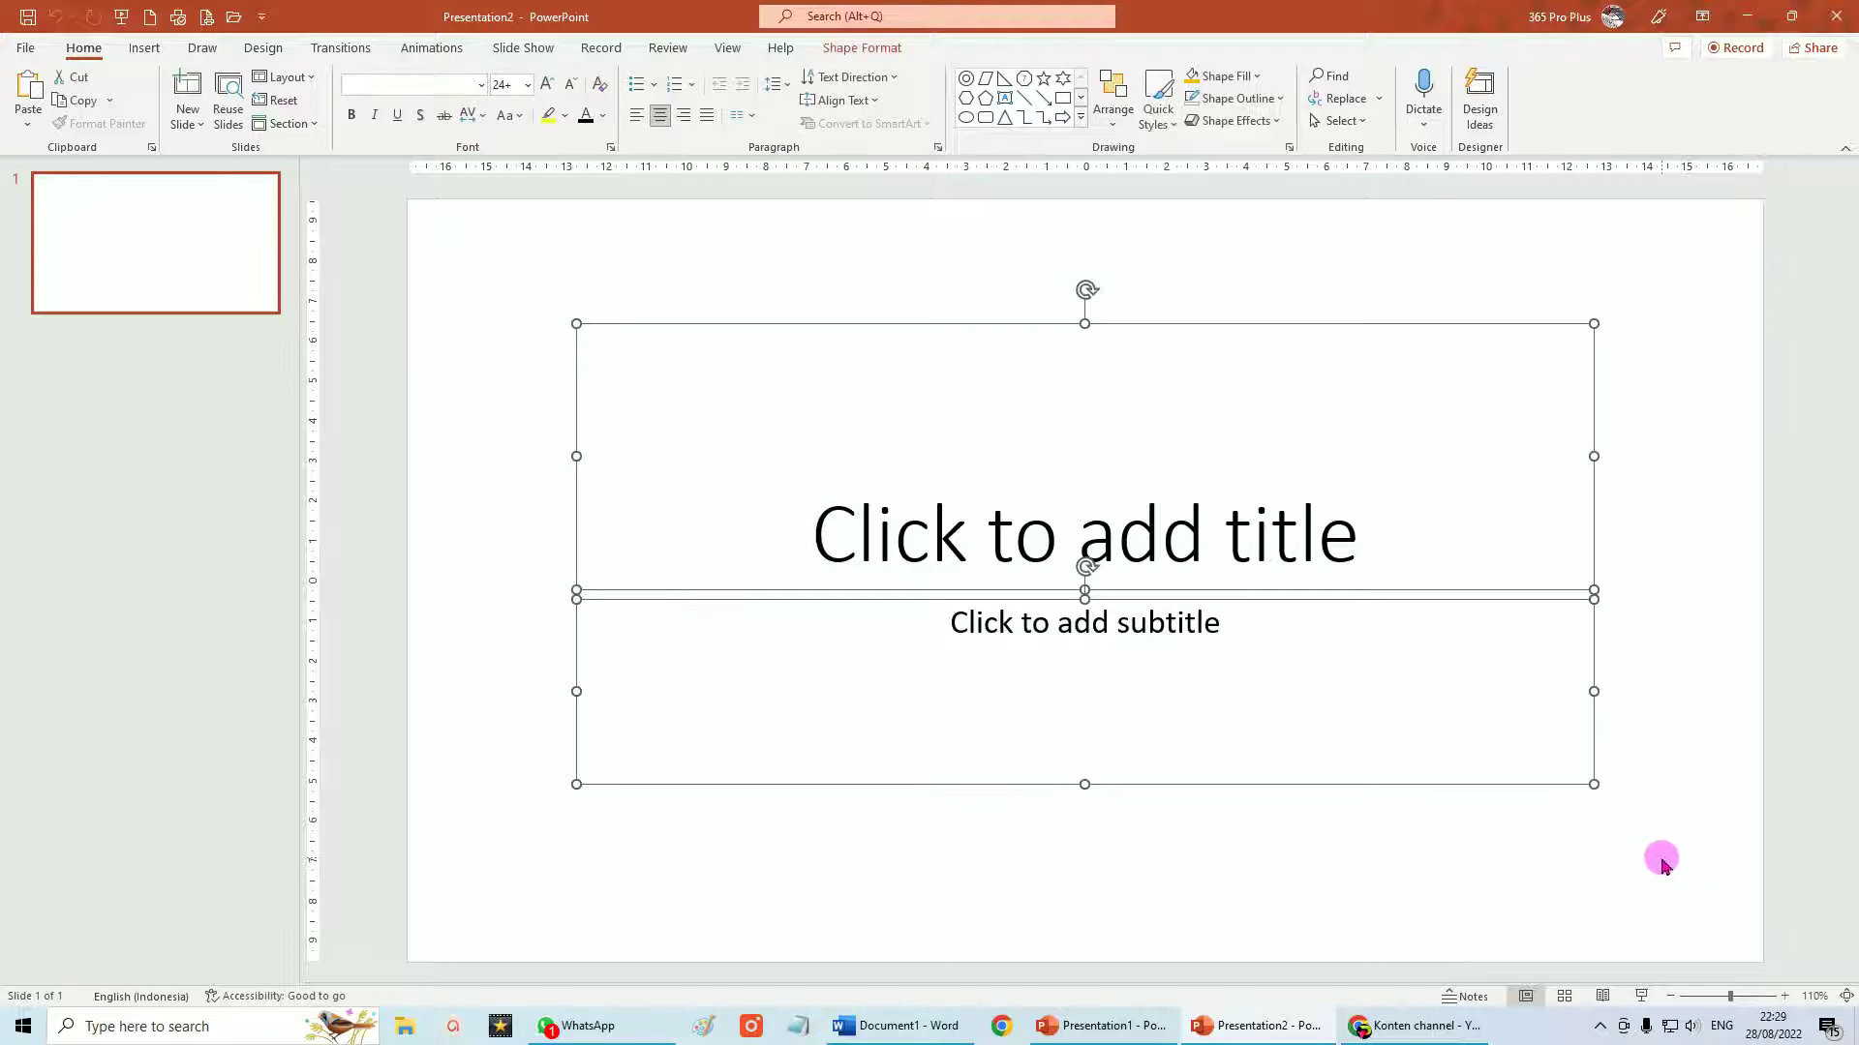
key(Delete)
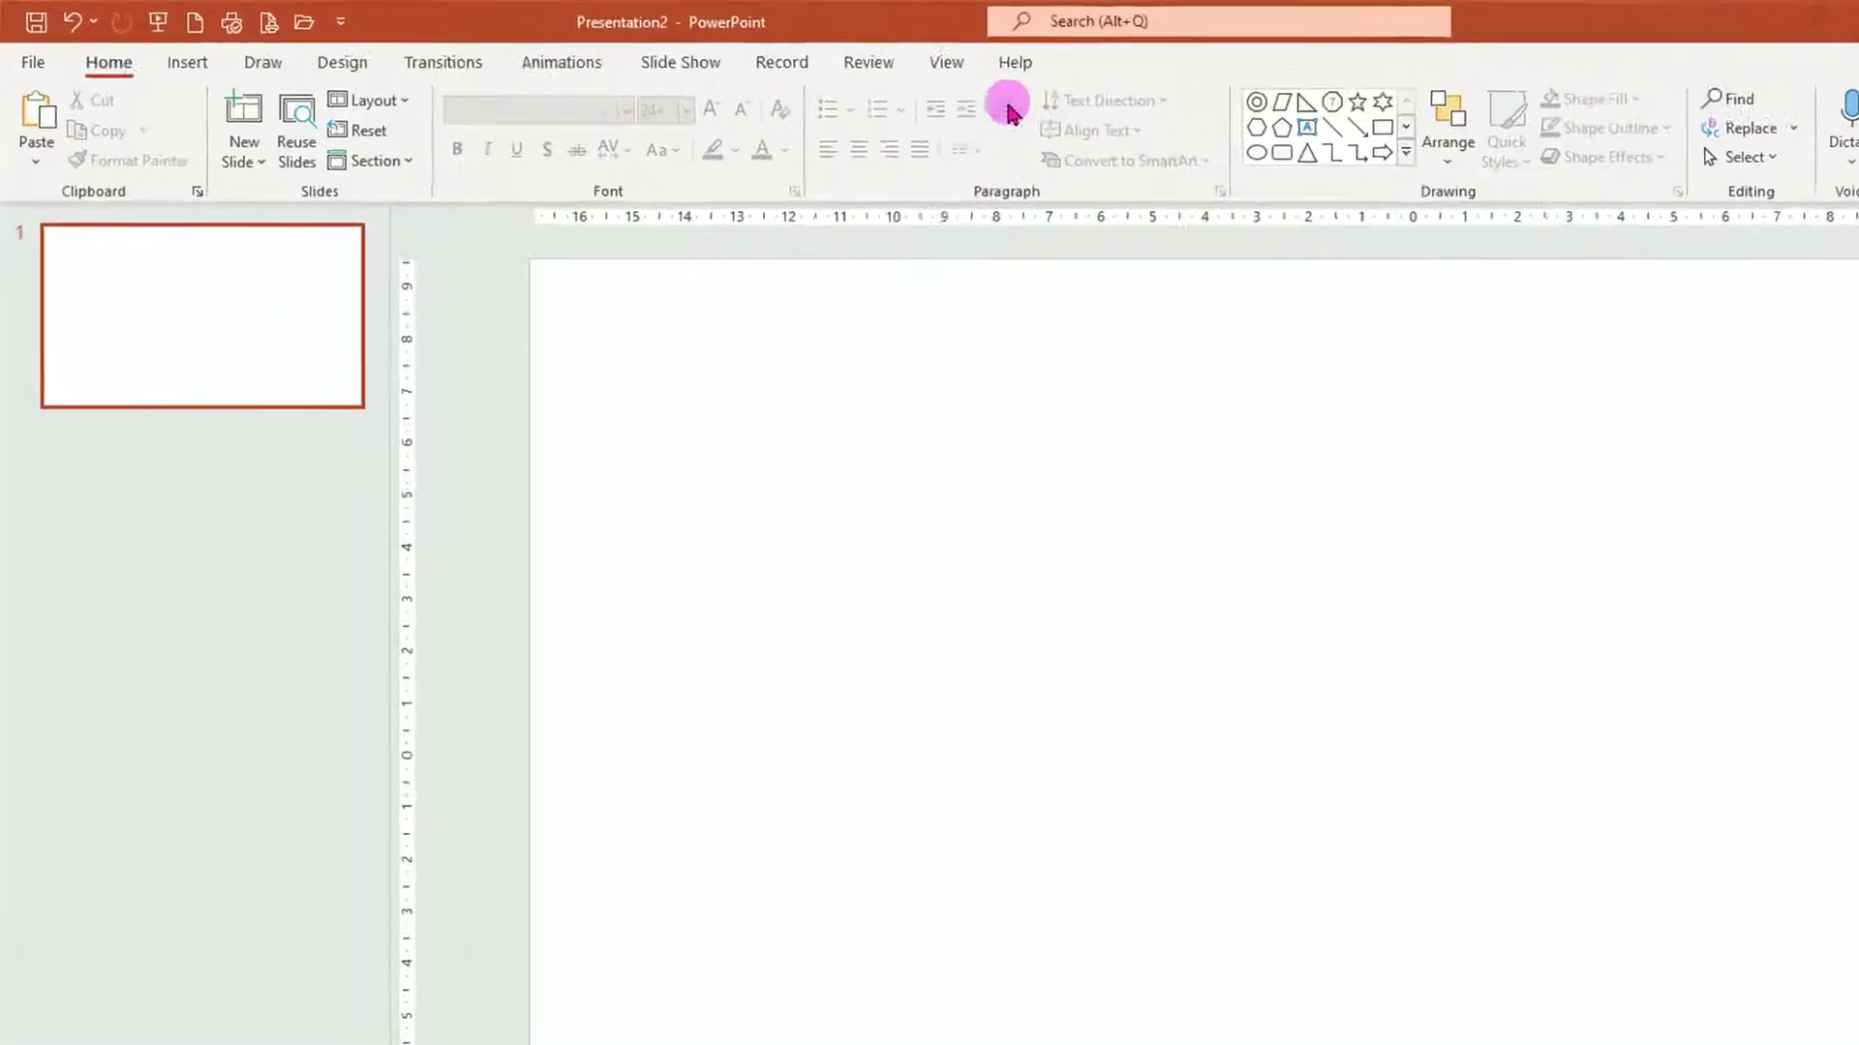
- Turn on drawing guides and add a second horizontal guide higher on the slide
click(733, 50)
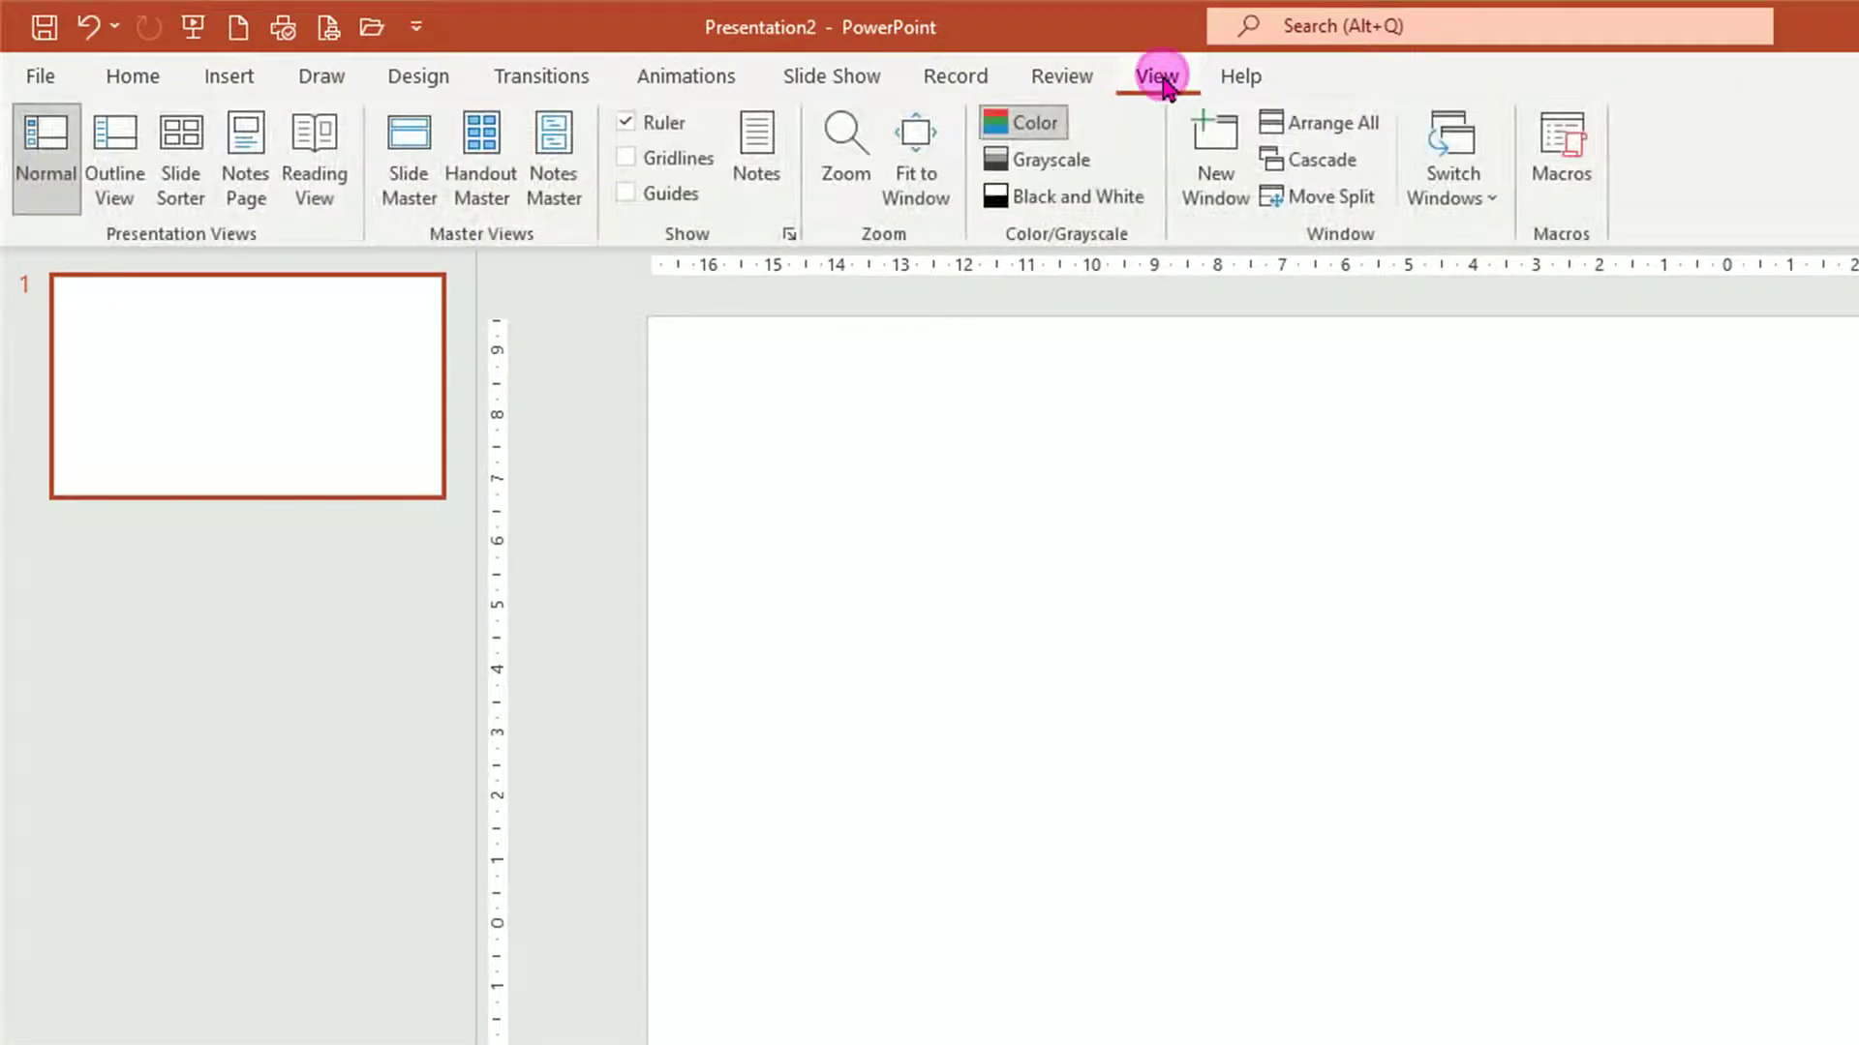
click(627, 194)
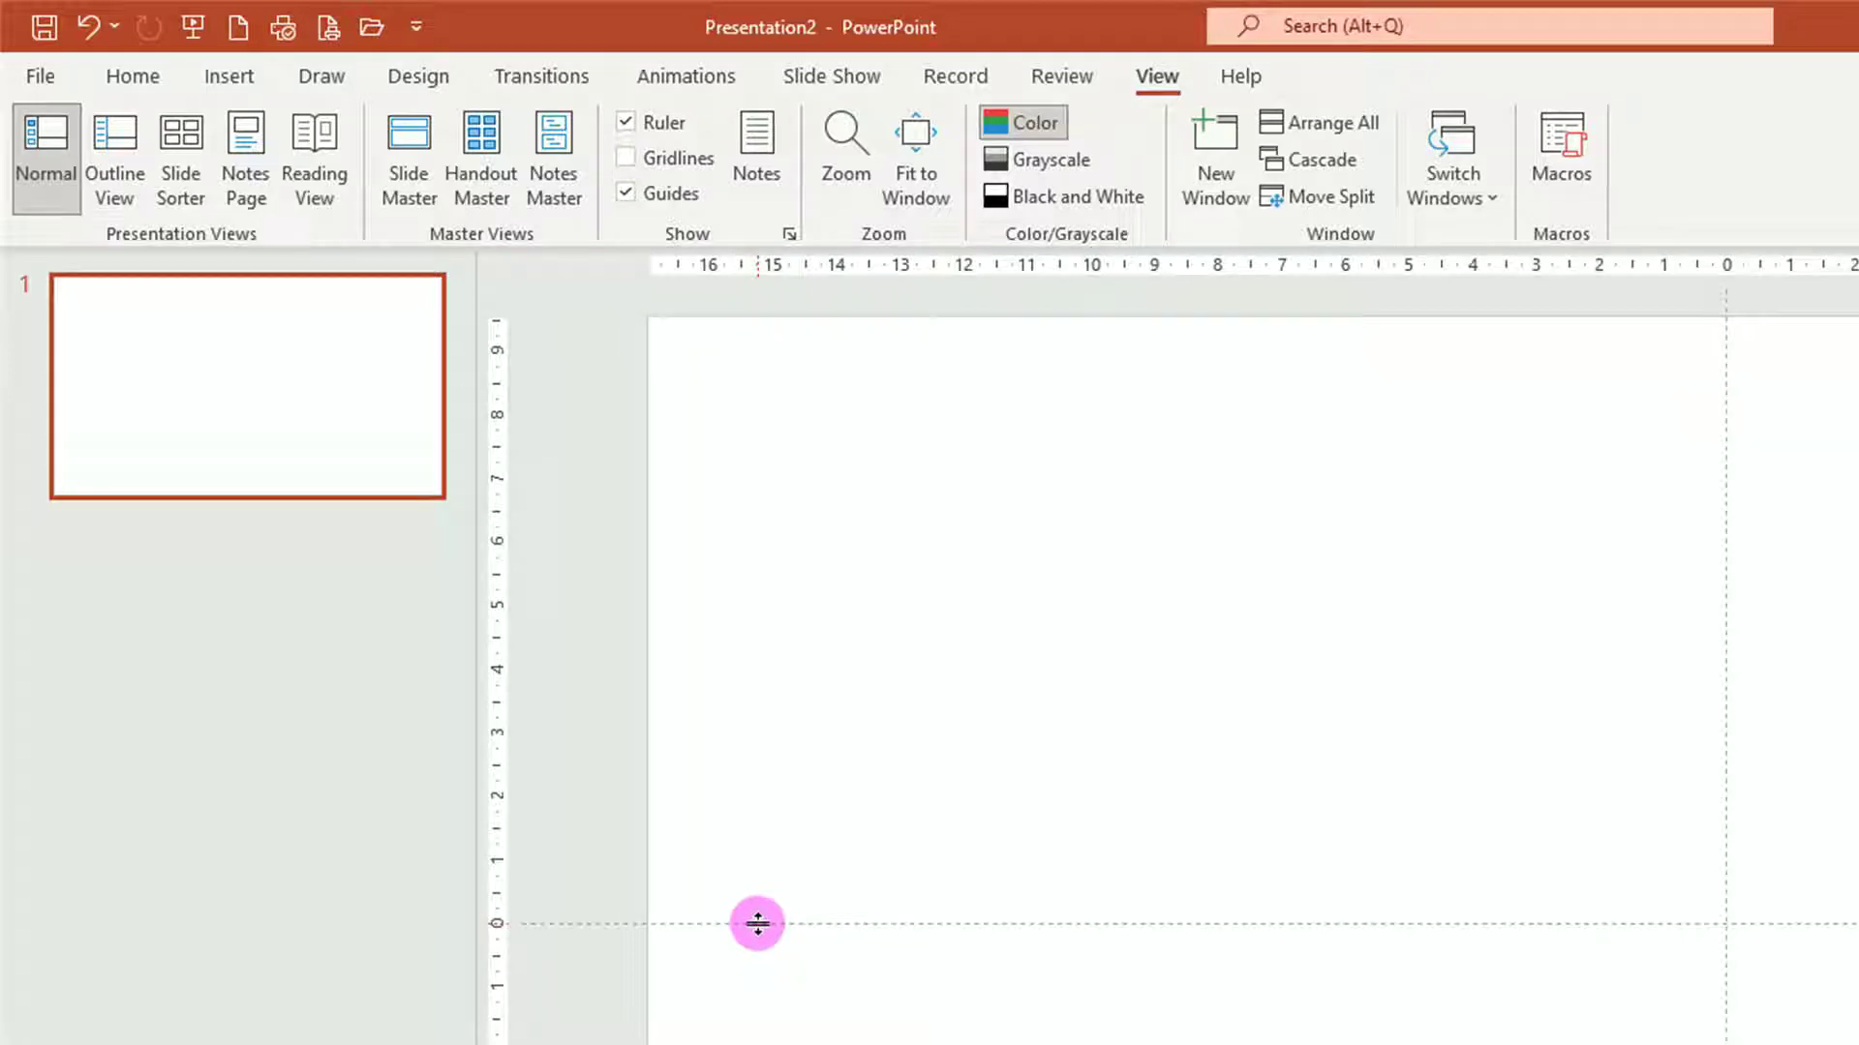
drag(757, 924, 764, 644)
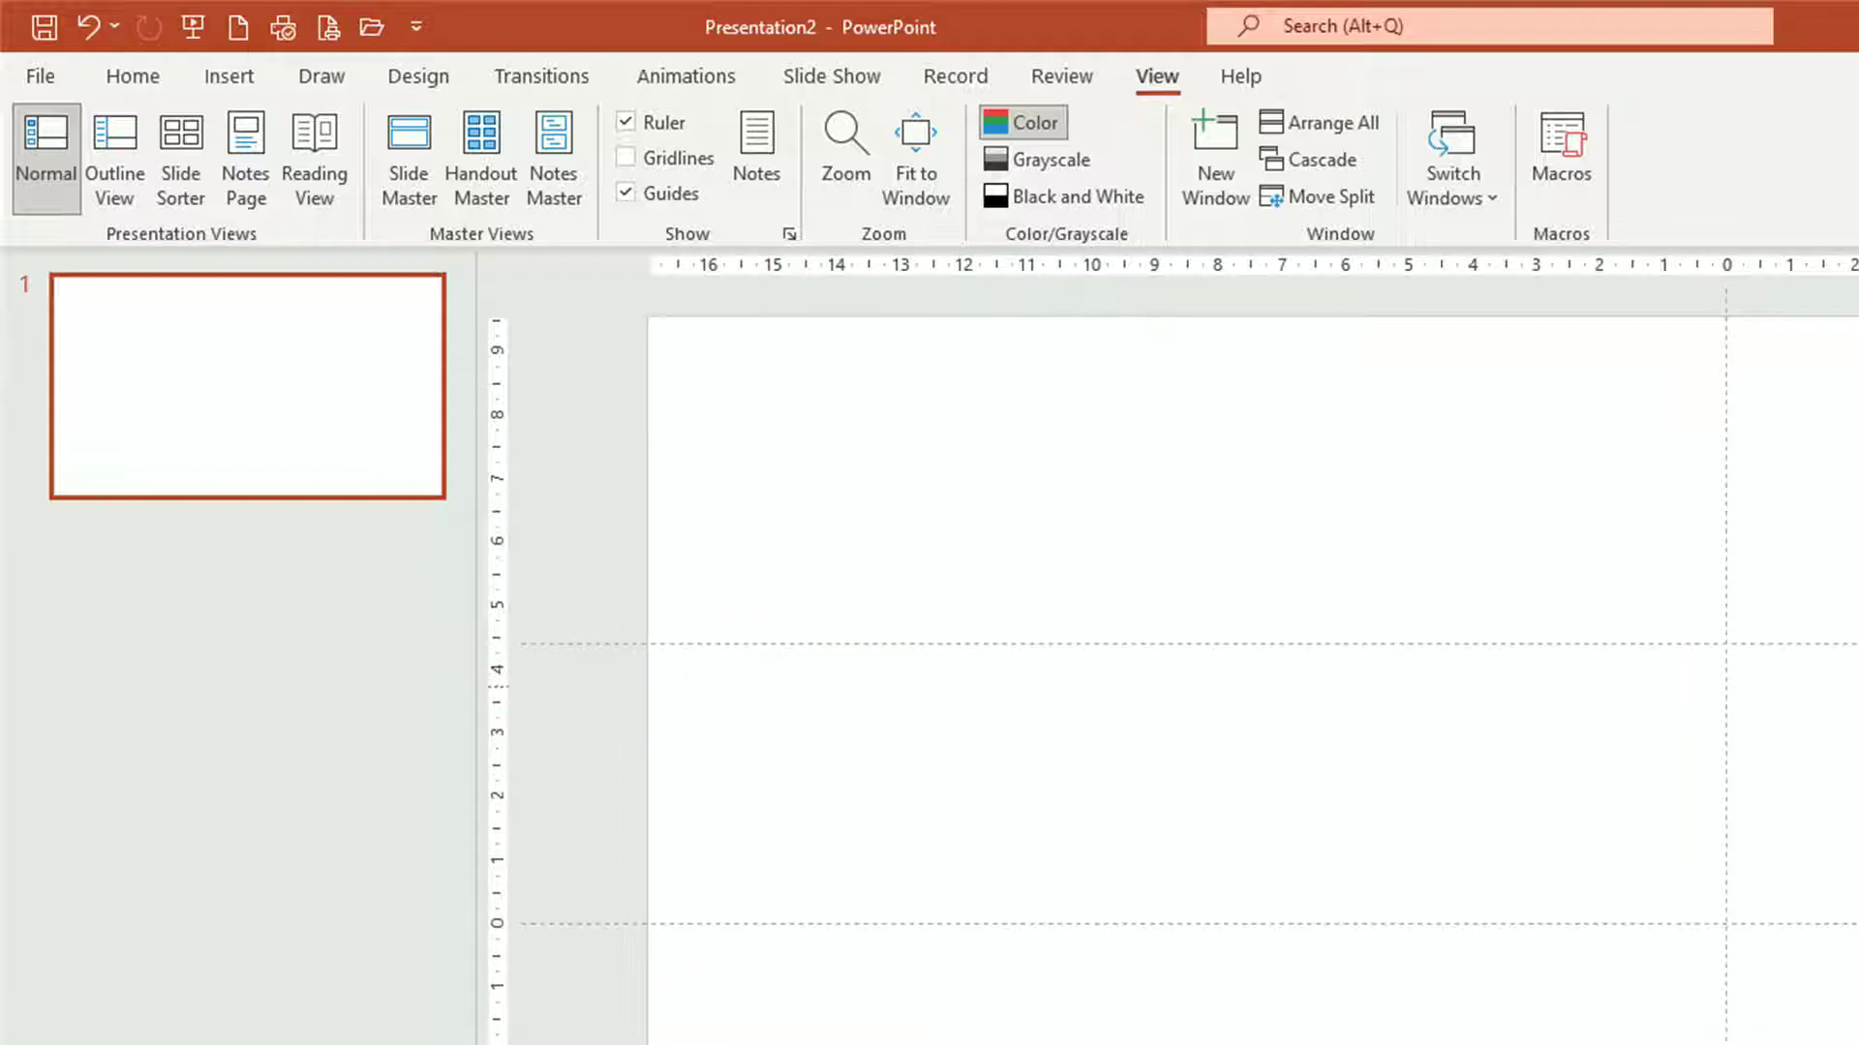
click(674, 705)
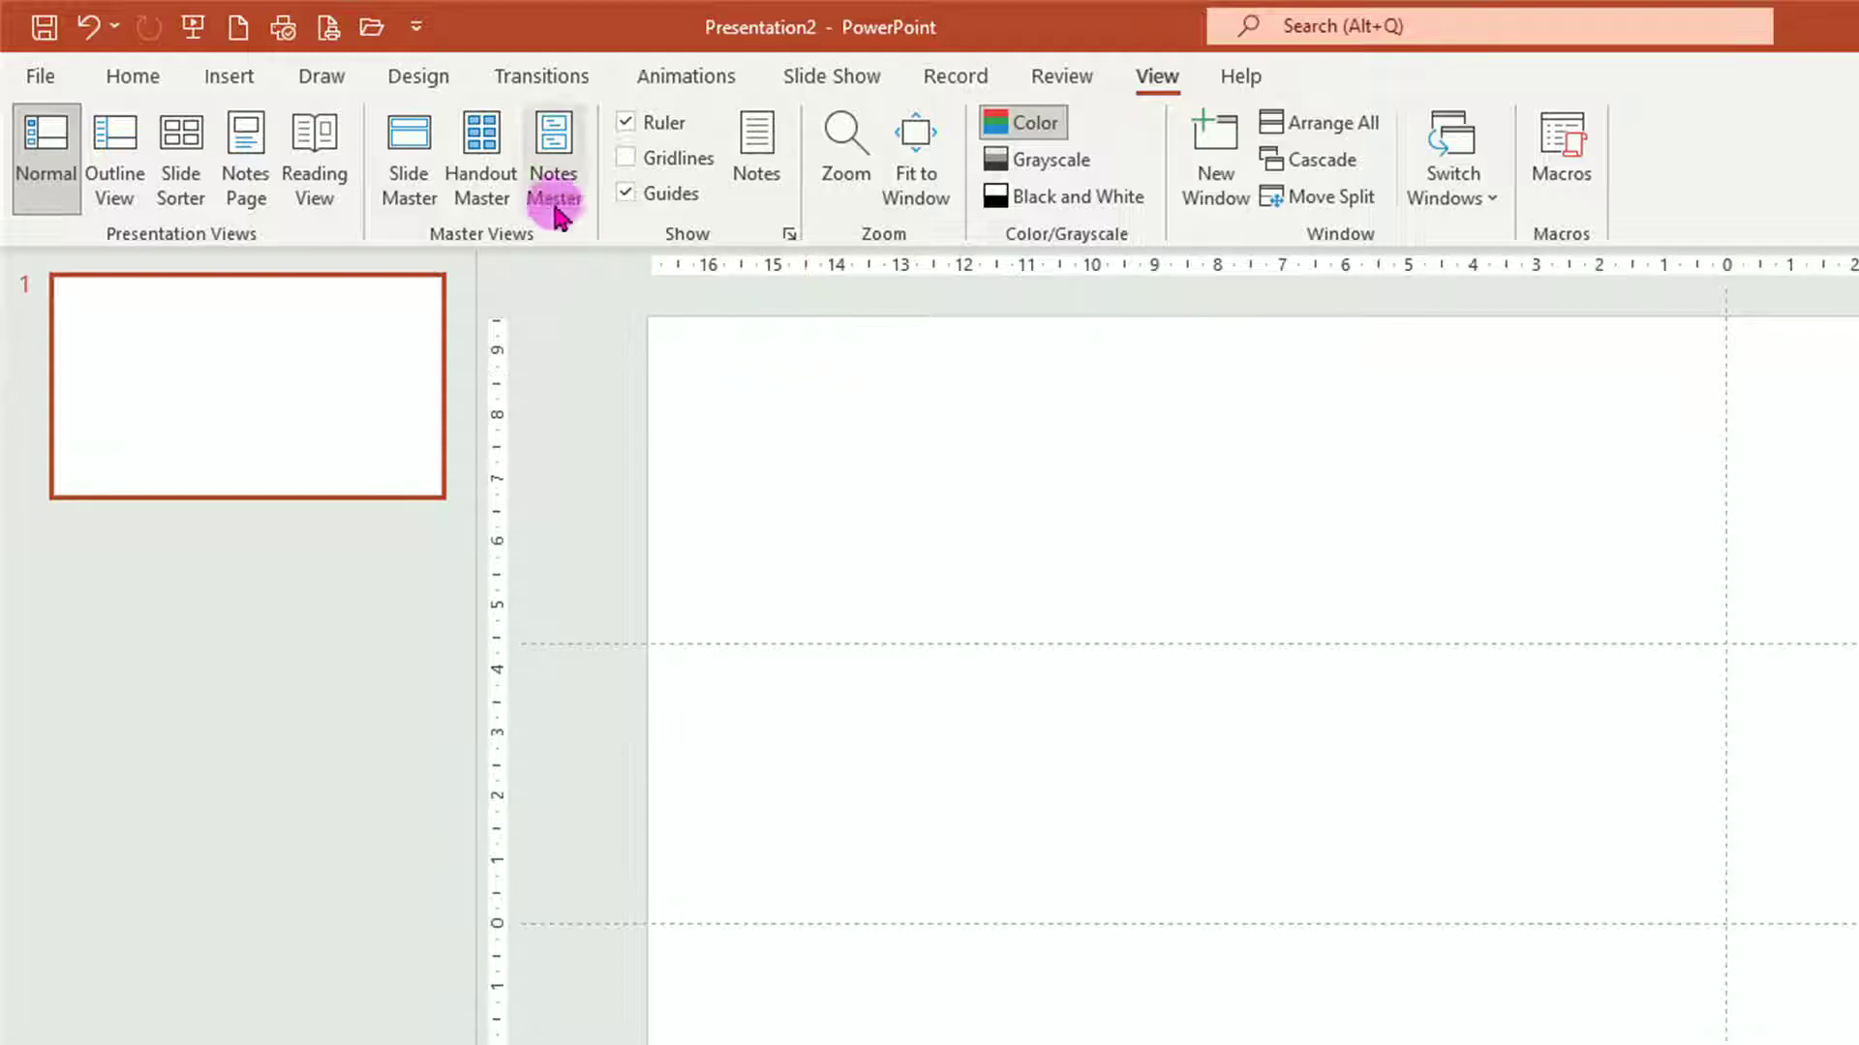
click(251, 89)
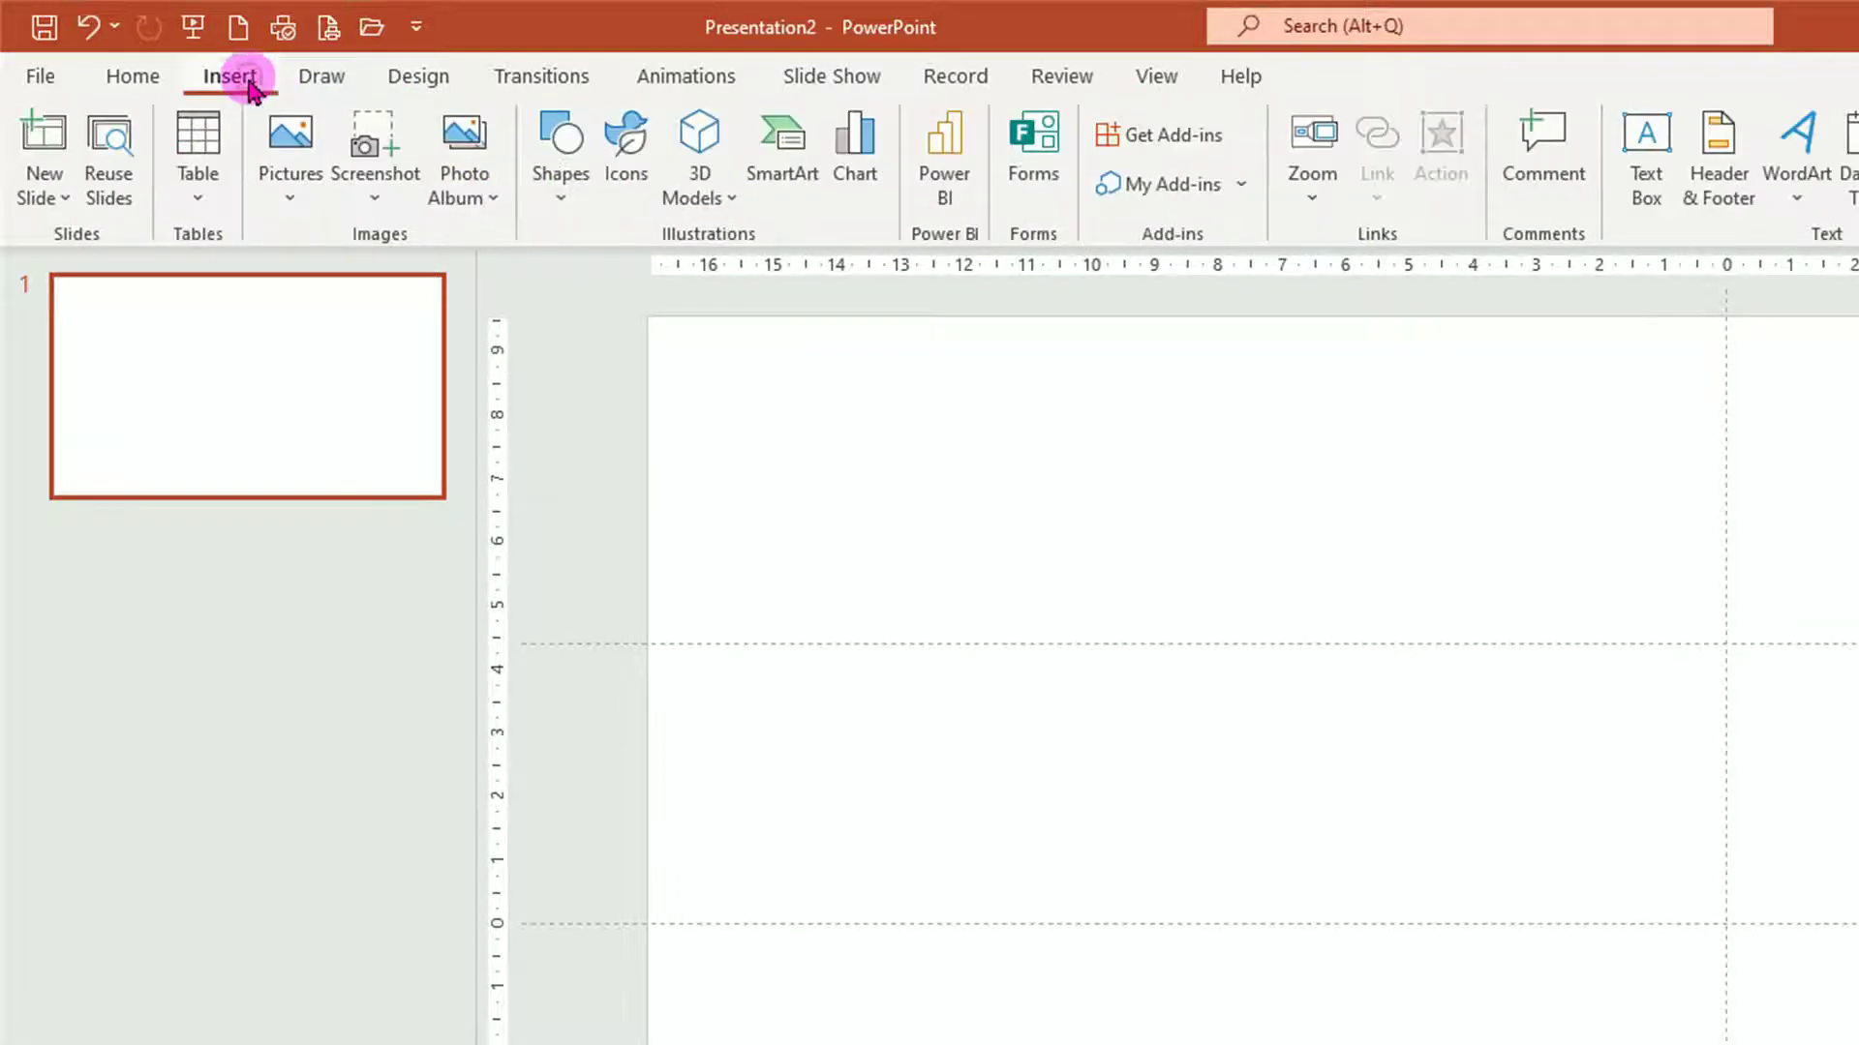
- Draw a blue 4.4 × 4.4 cm square spanning the two horizontal guides
click(570, 203)
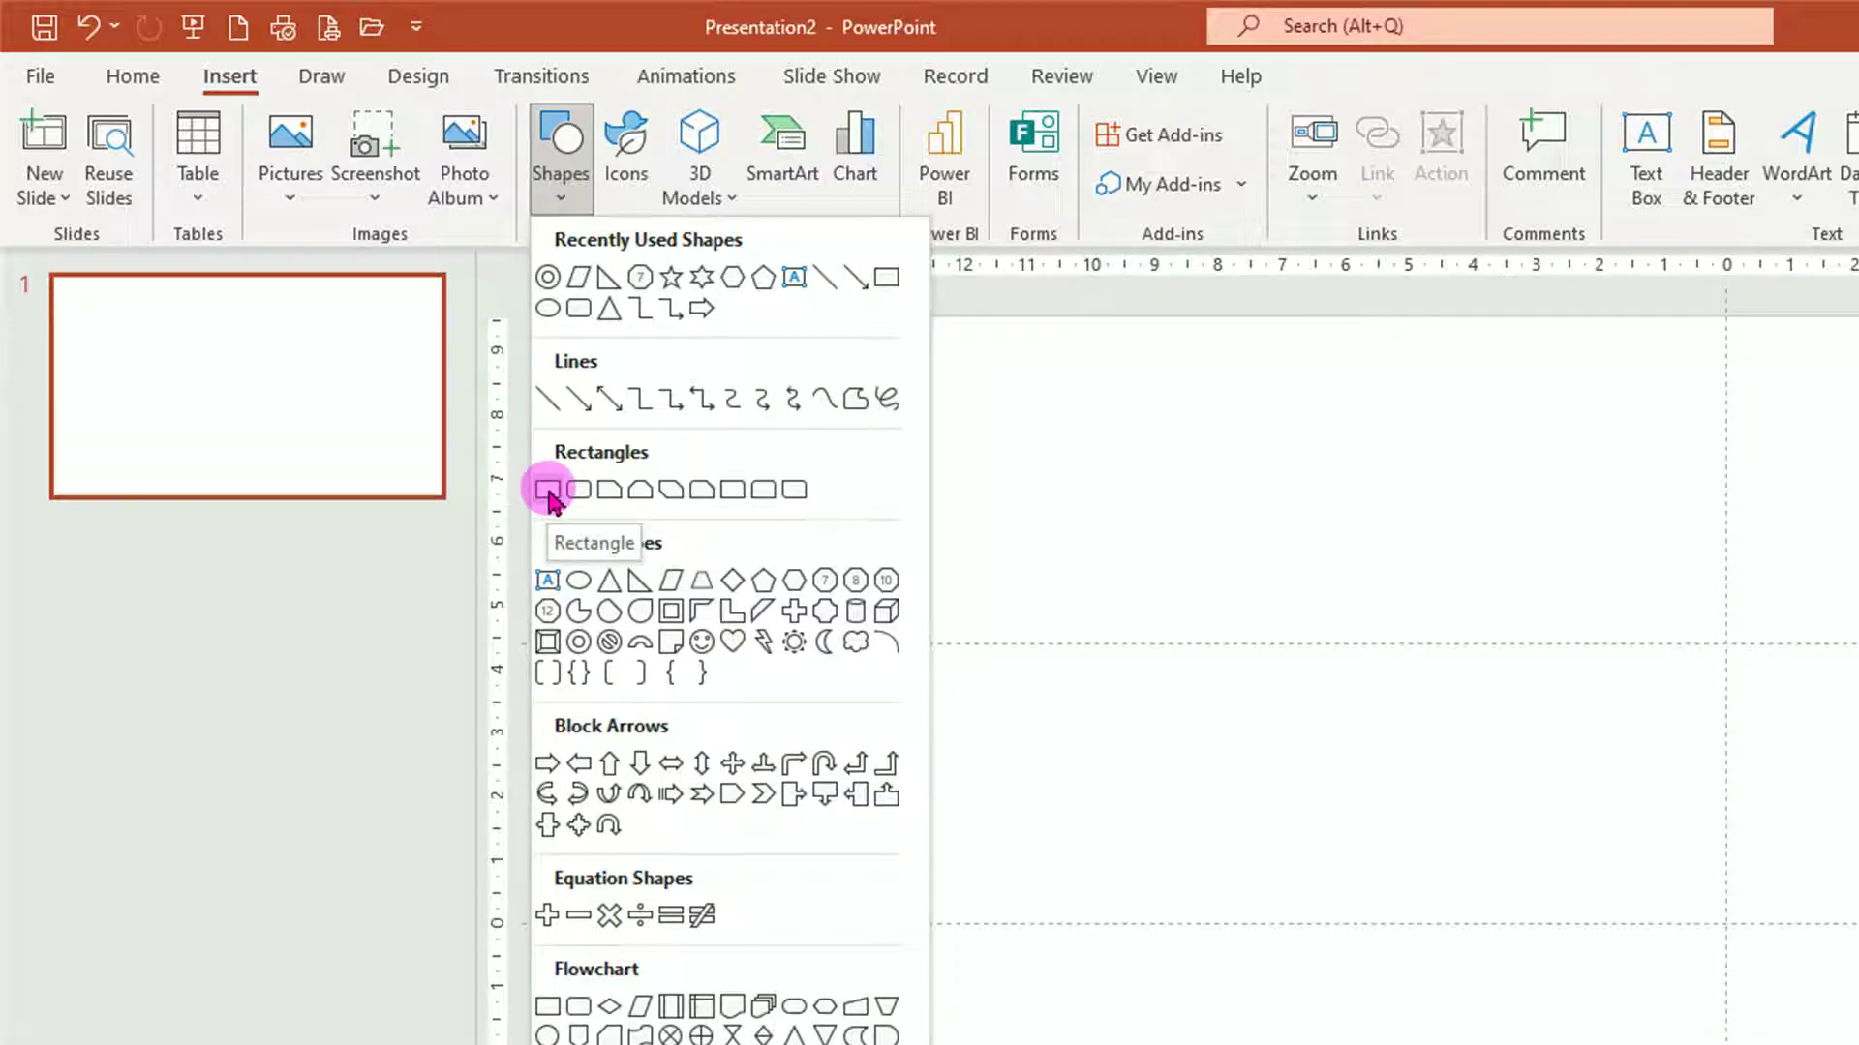
click(548, 490)
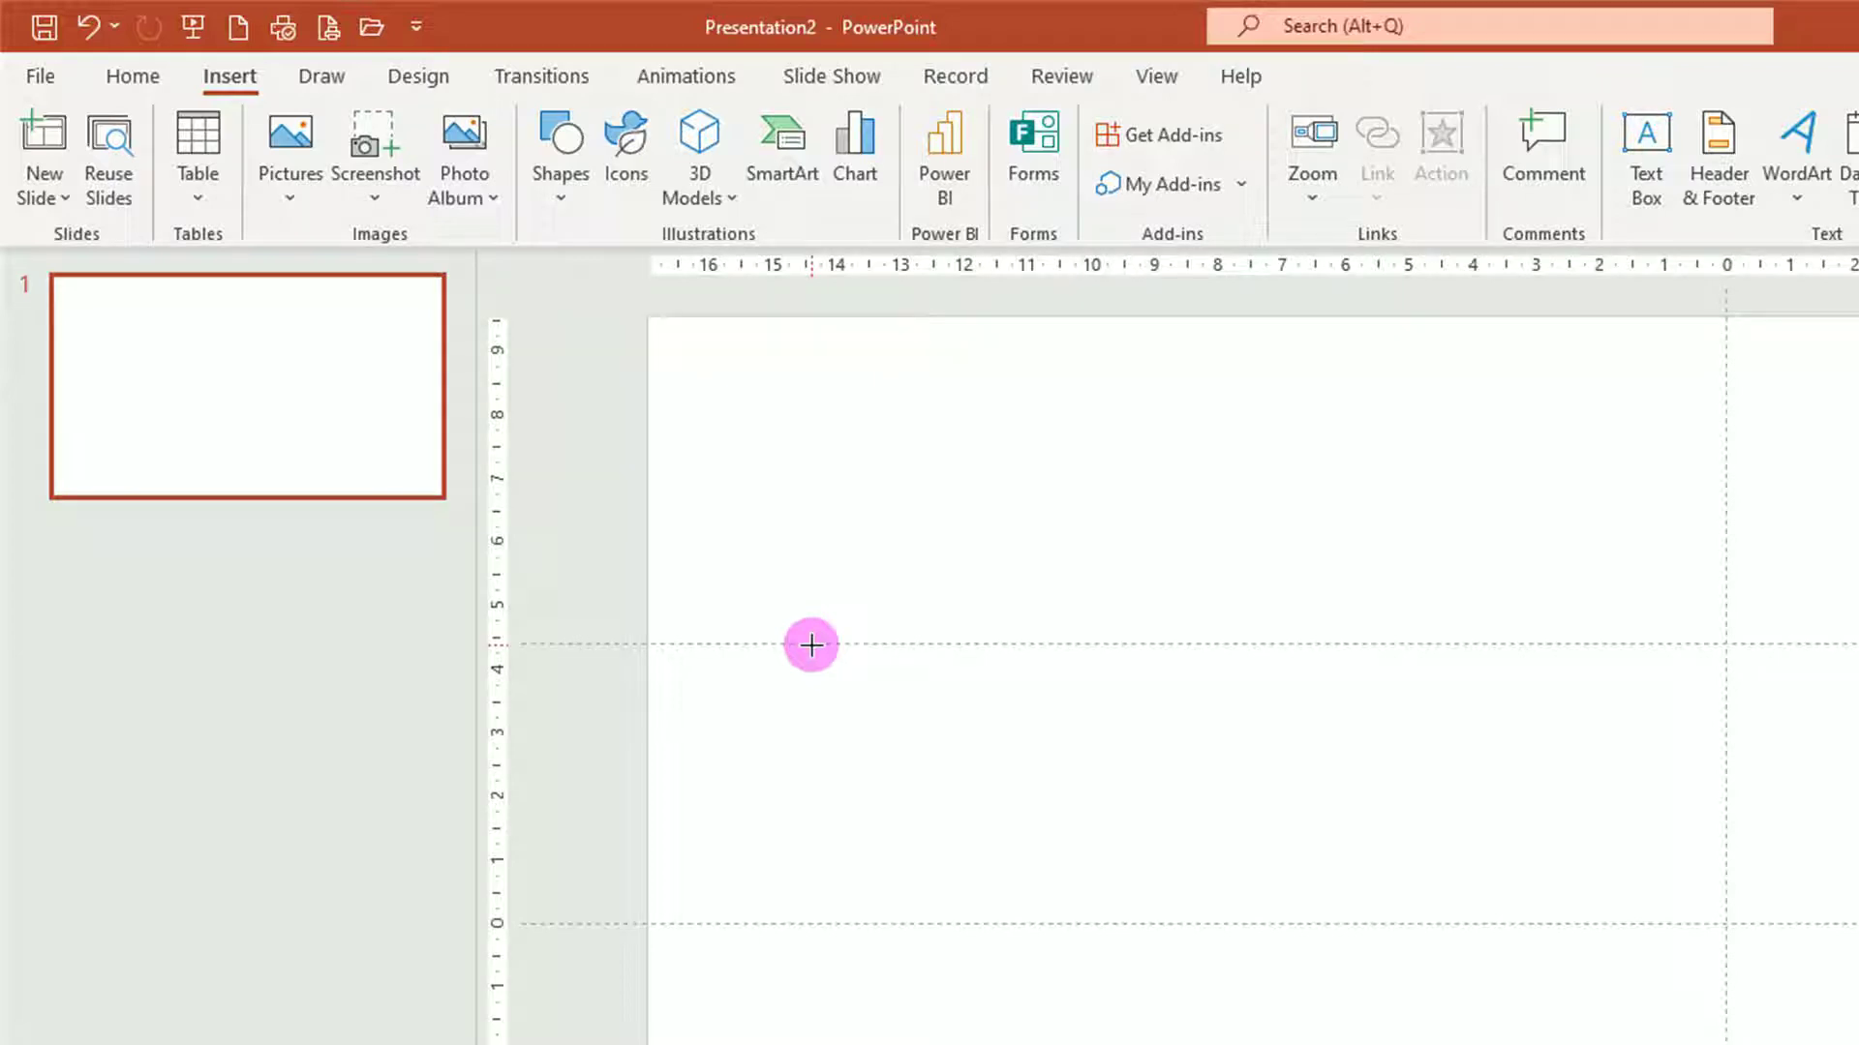
drag(811, 644, 1030, 918)
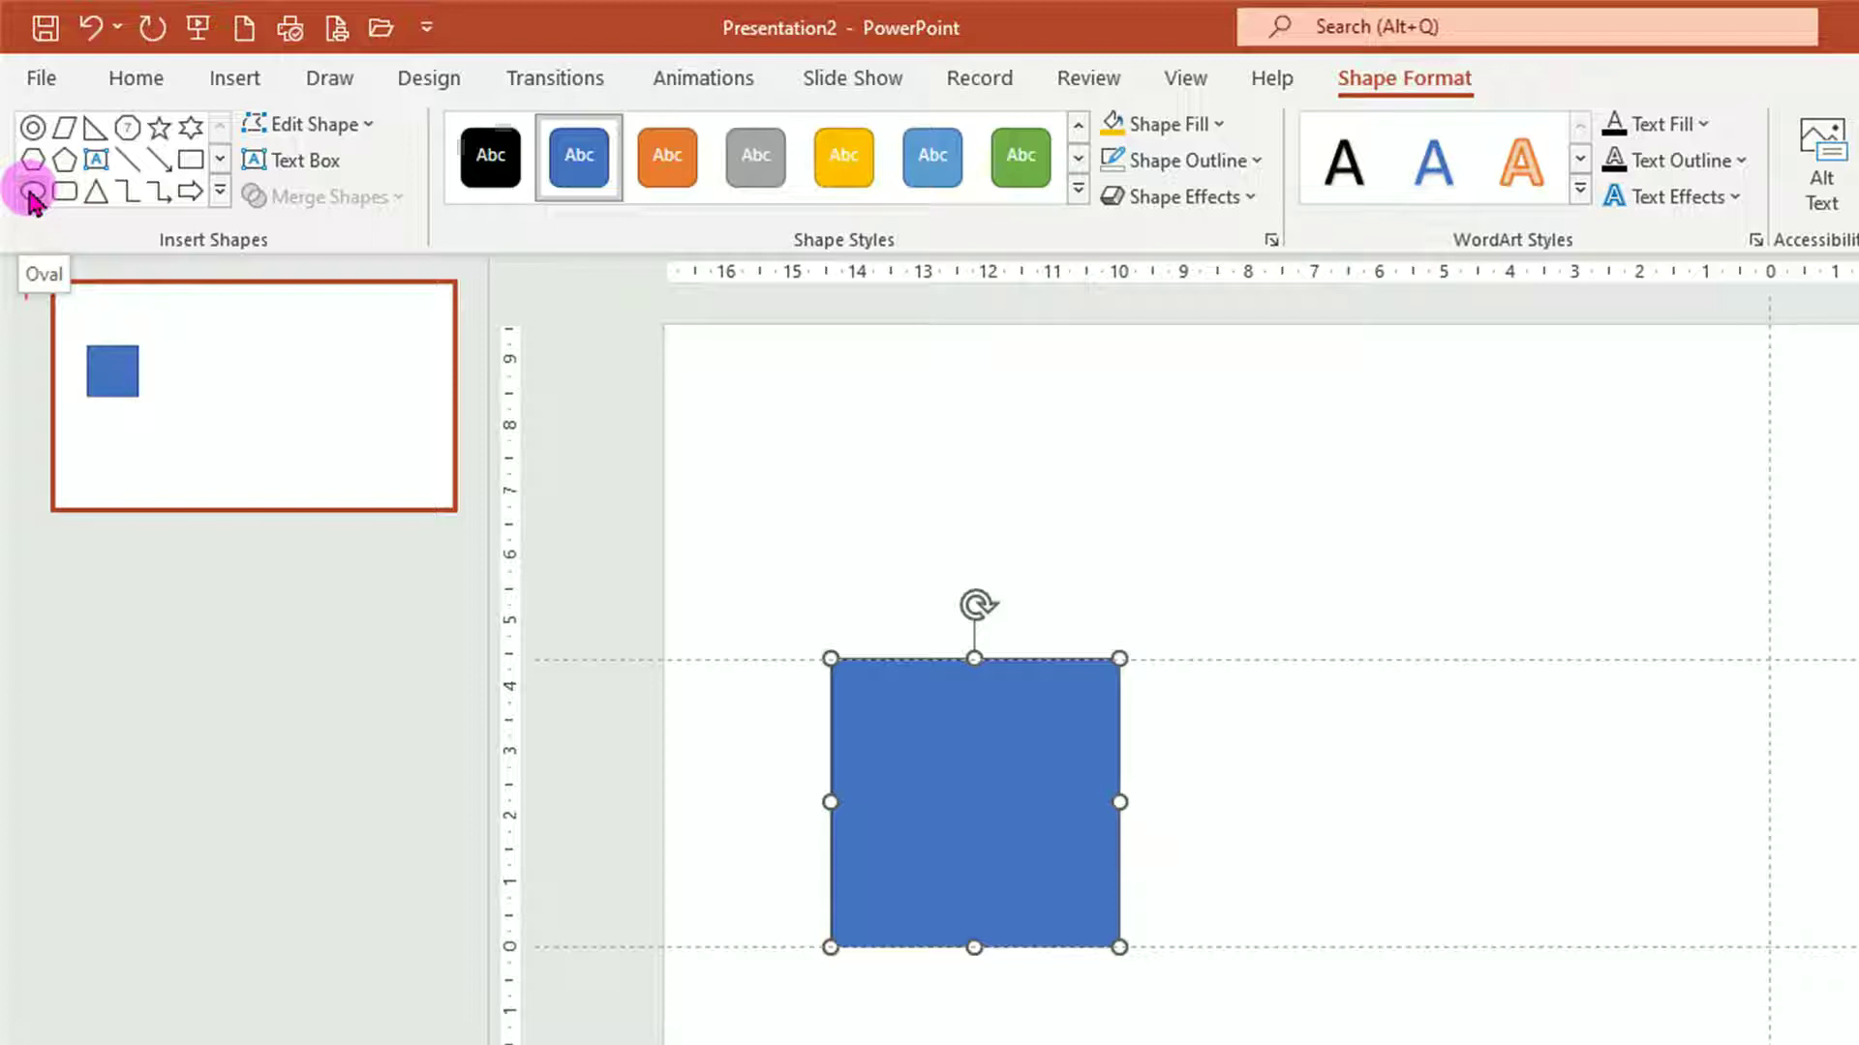
click(32, 193)
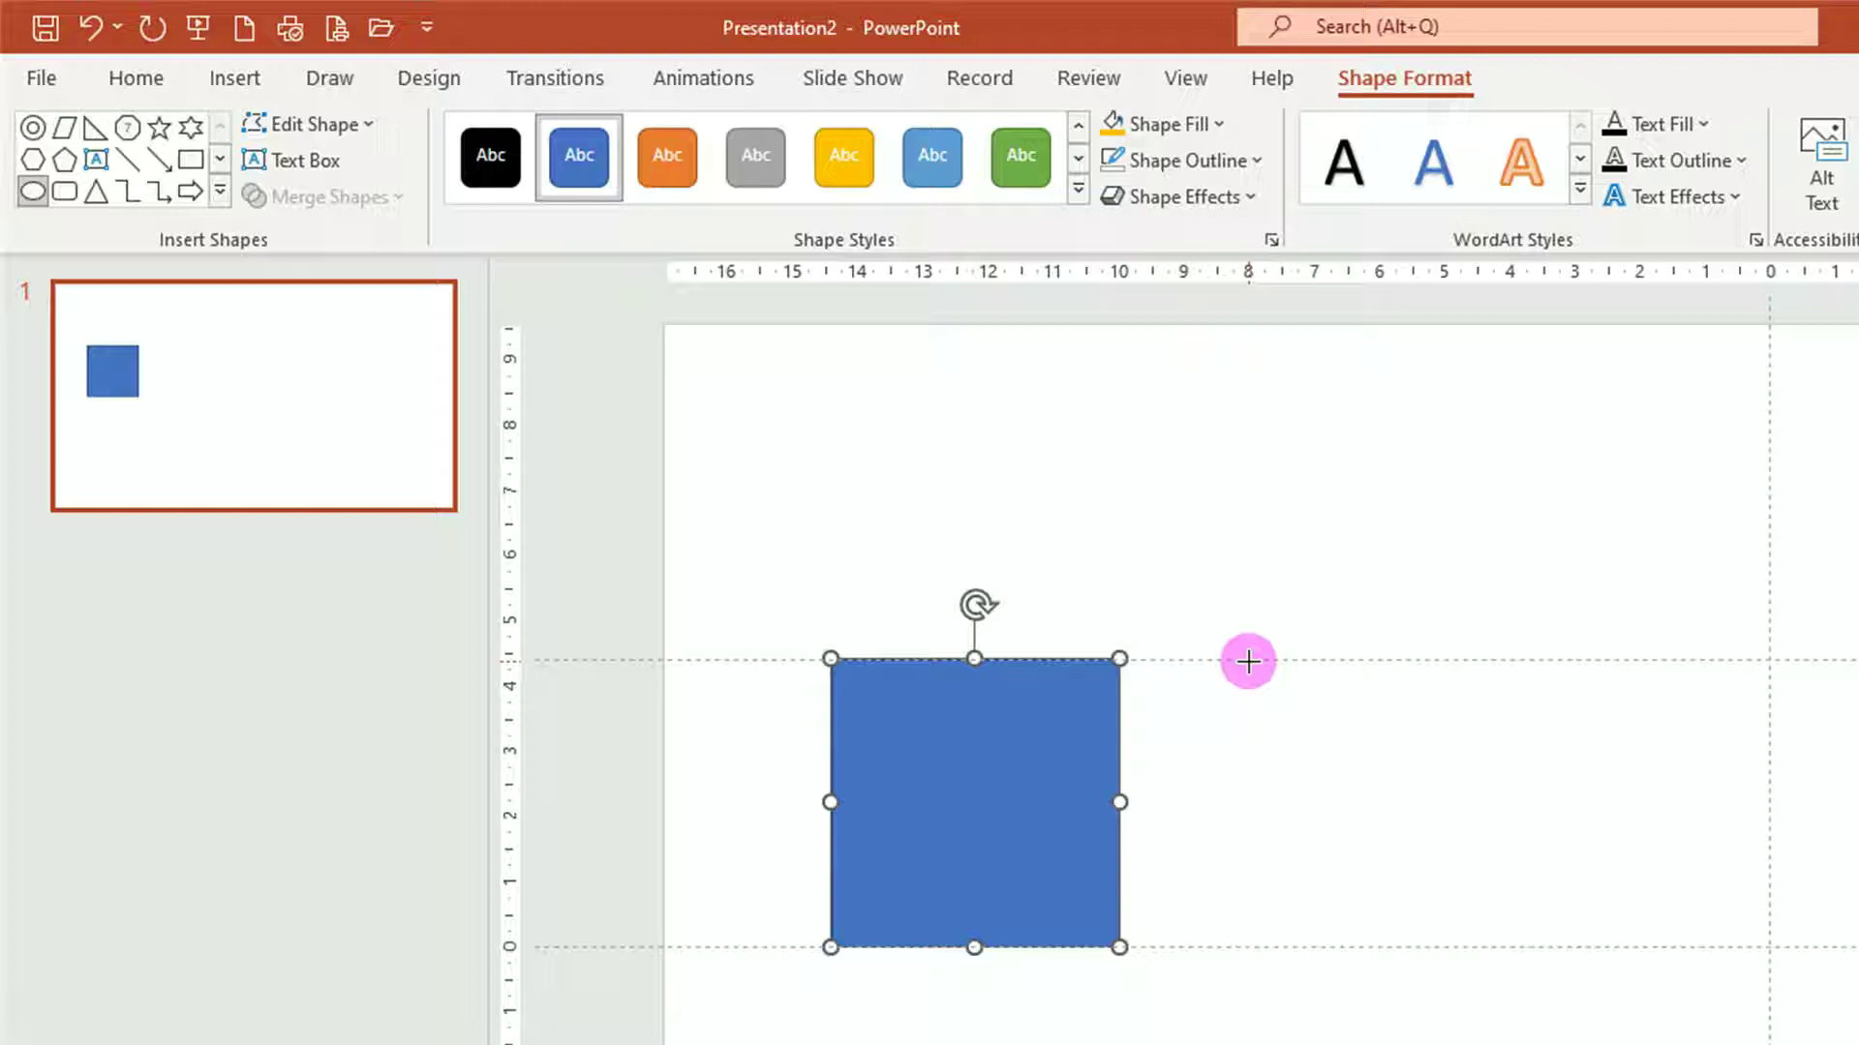
- Draw a circle, a right triangle and a 4.4 × 5.11 cm isosceles triangle beside the square
drag(1247, 661, 1421, 948)
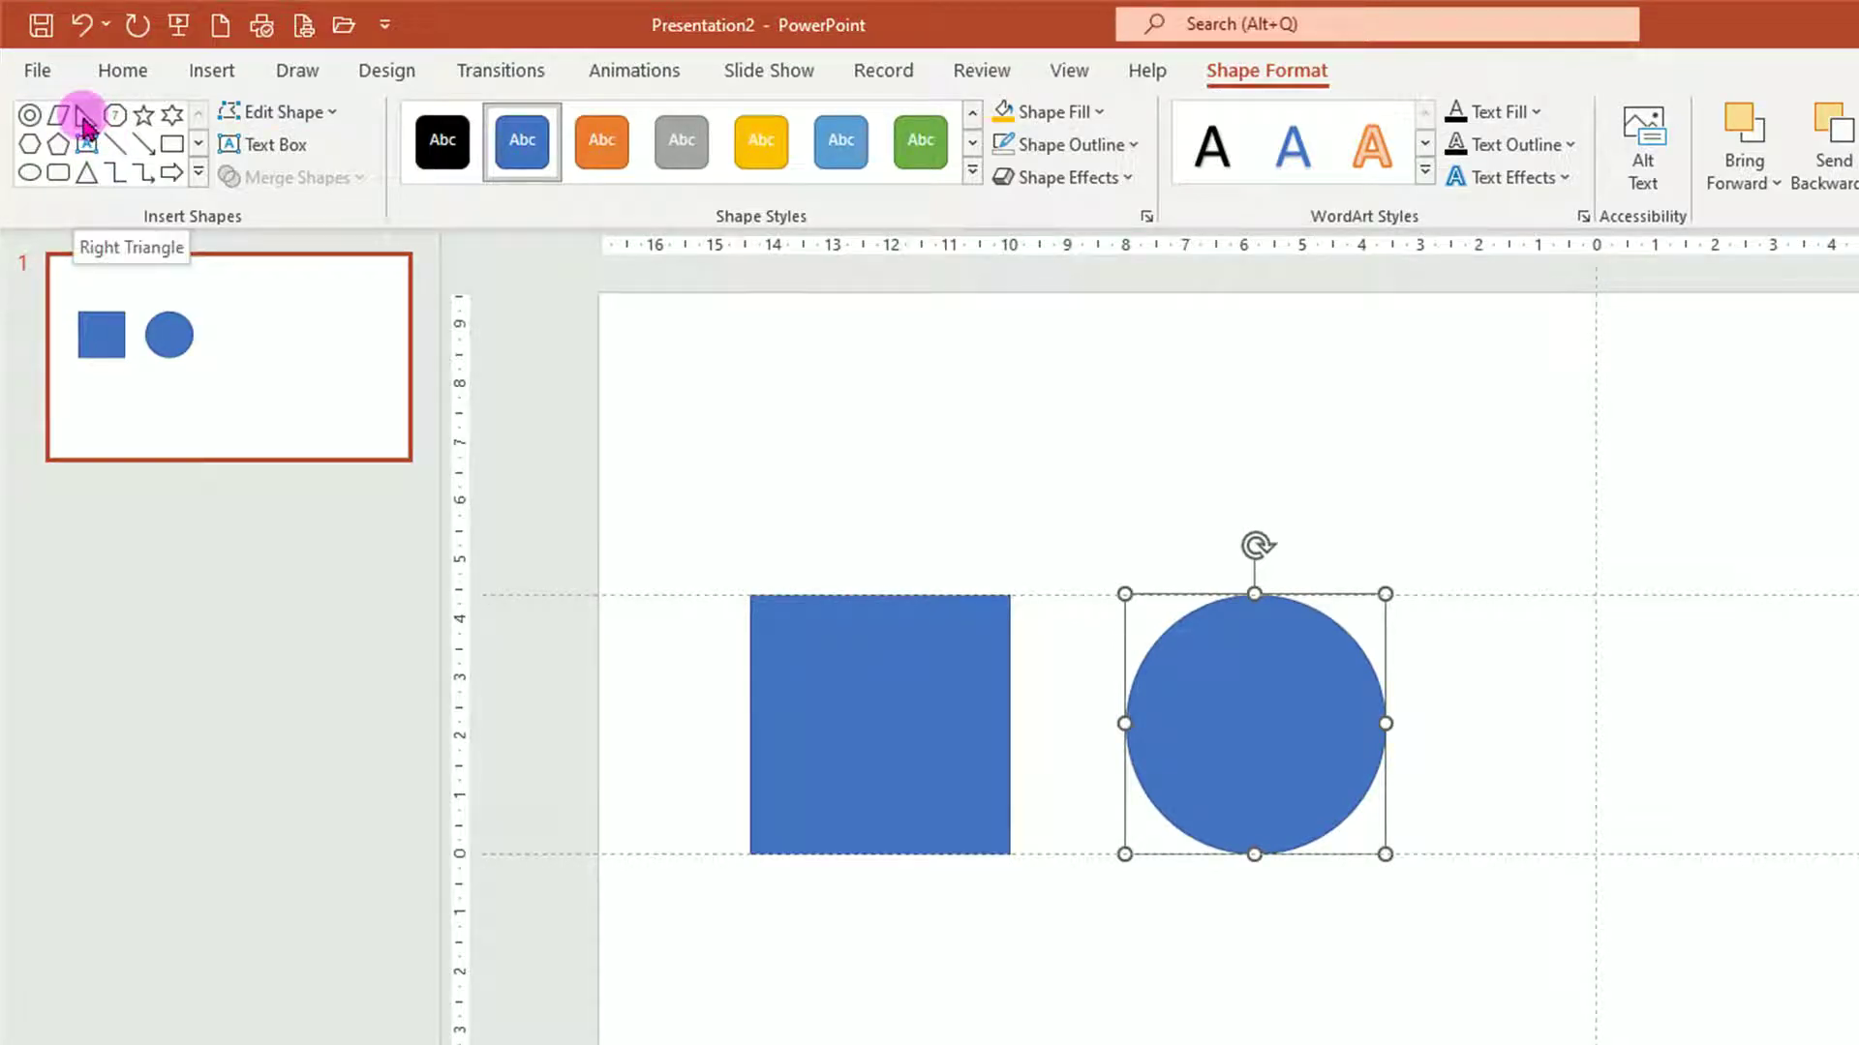
click(84, 118)
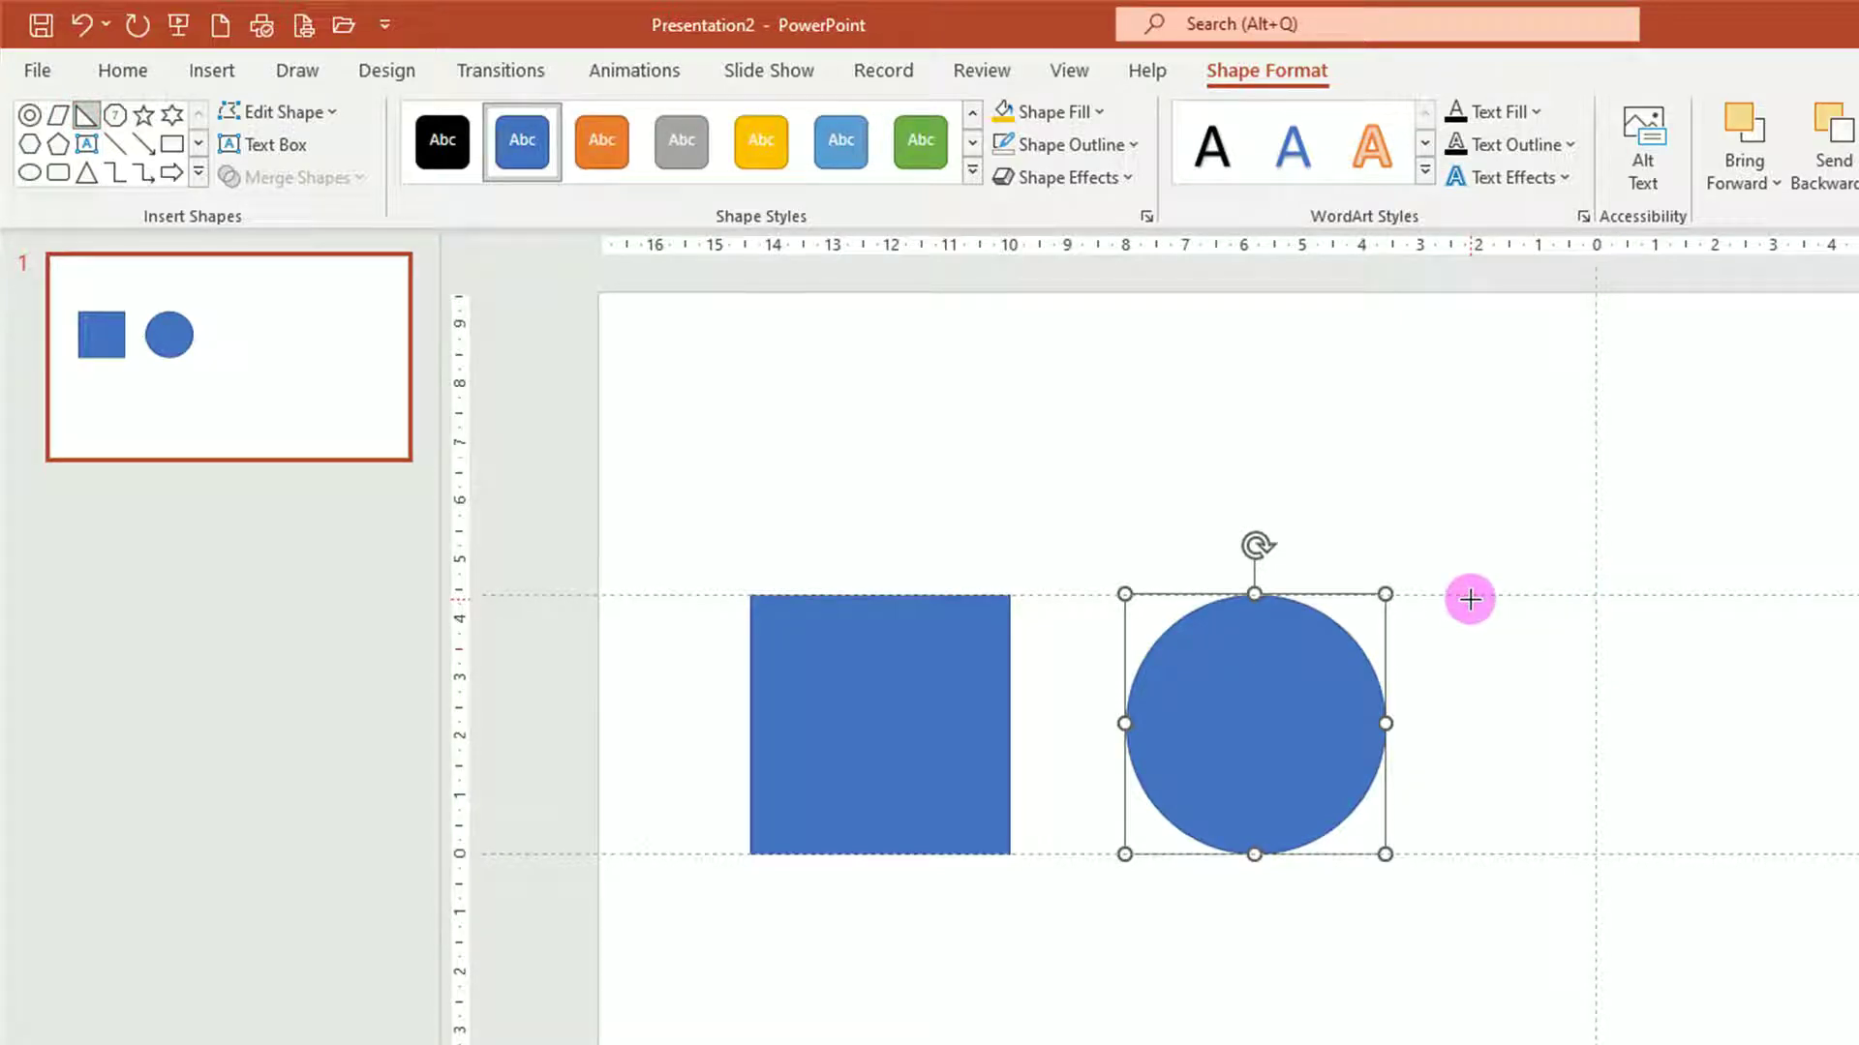
drag(1469, 599, 1687, 854)
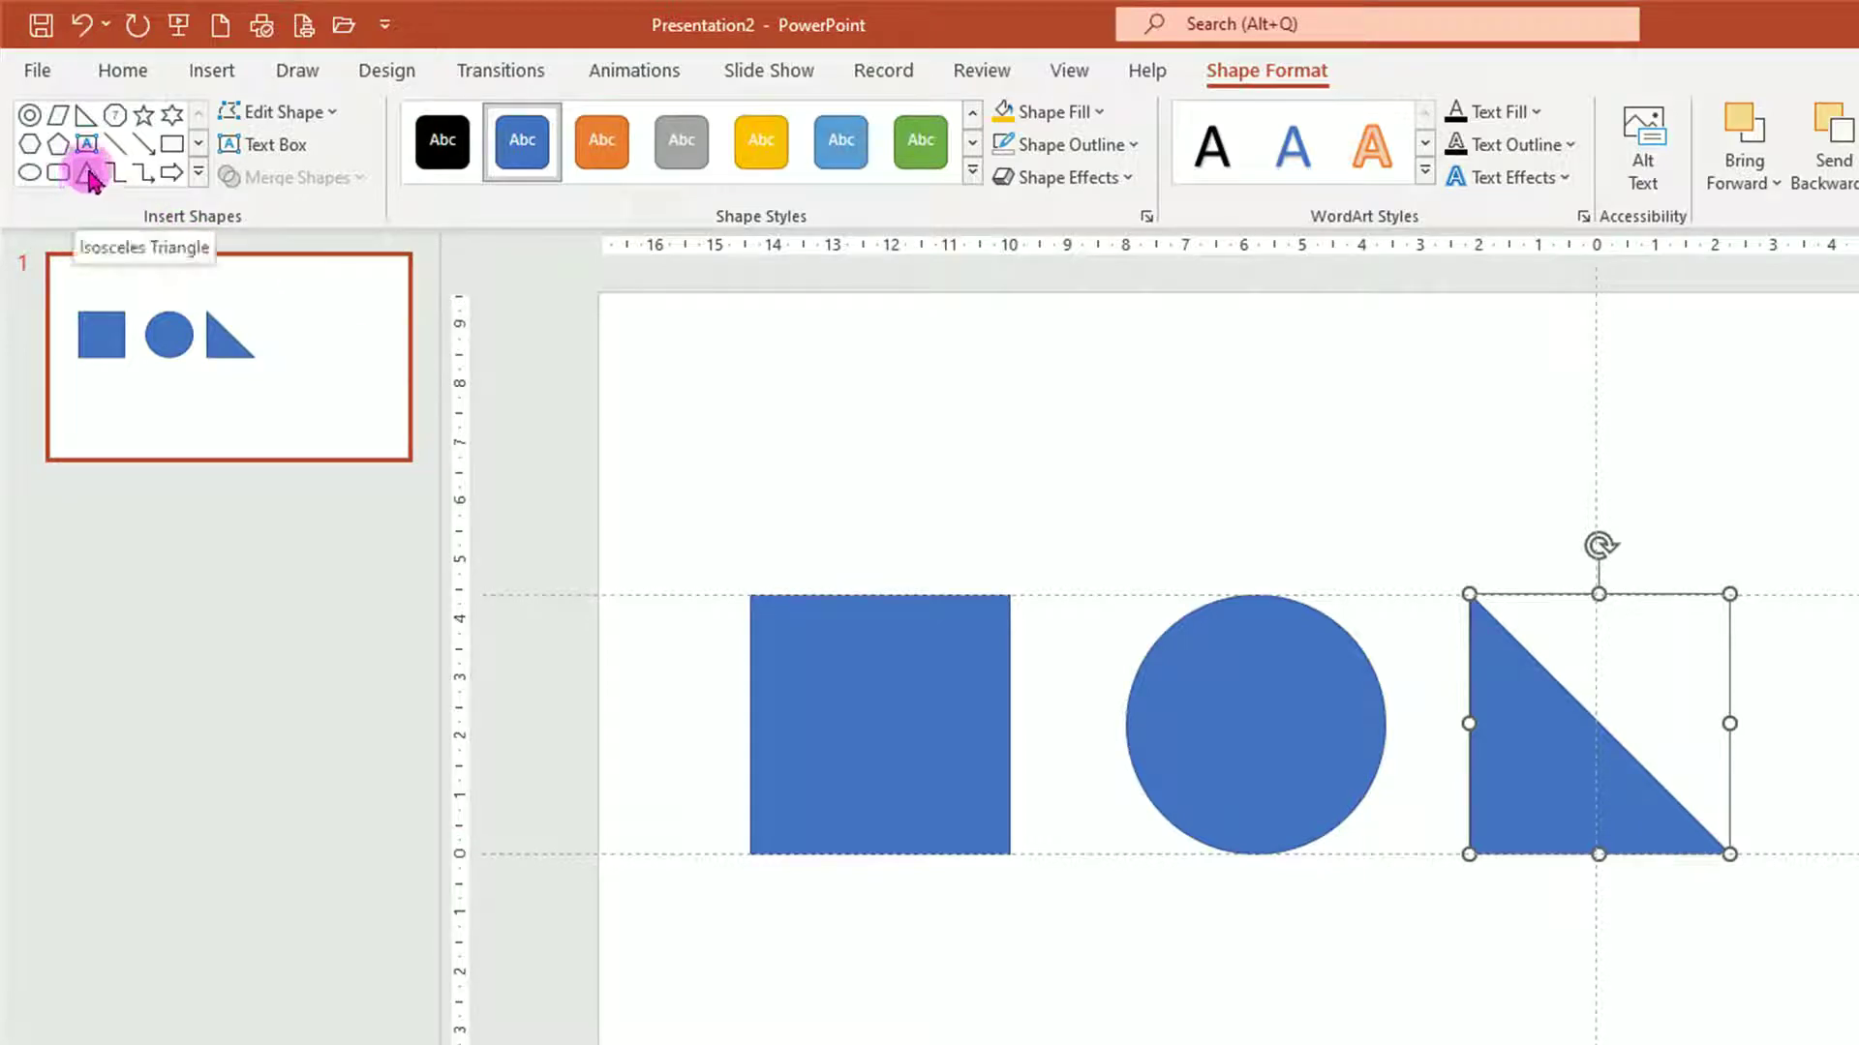
click(88, 176)
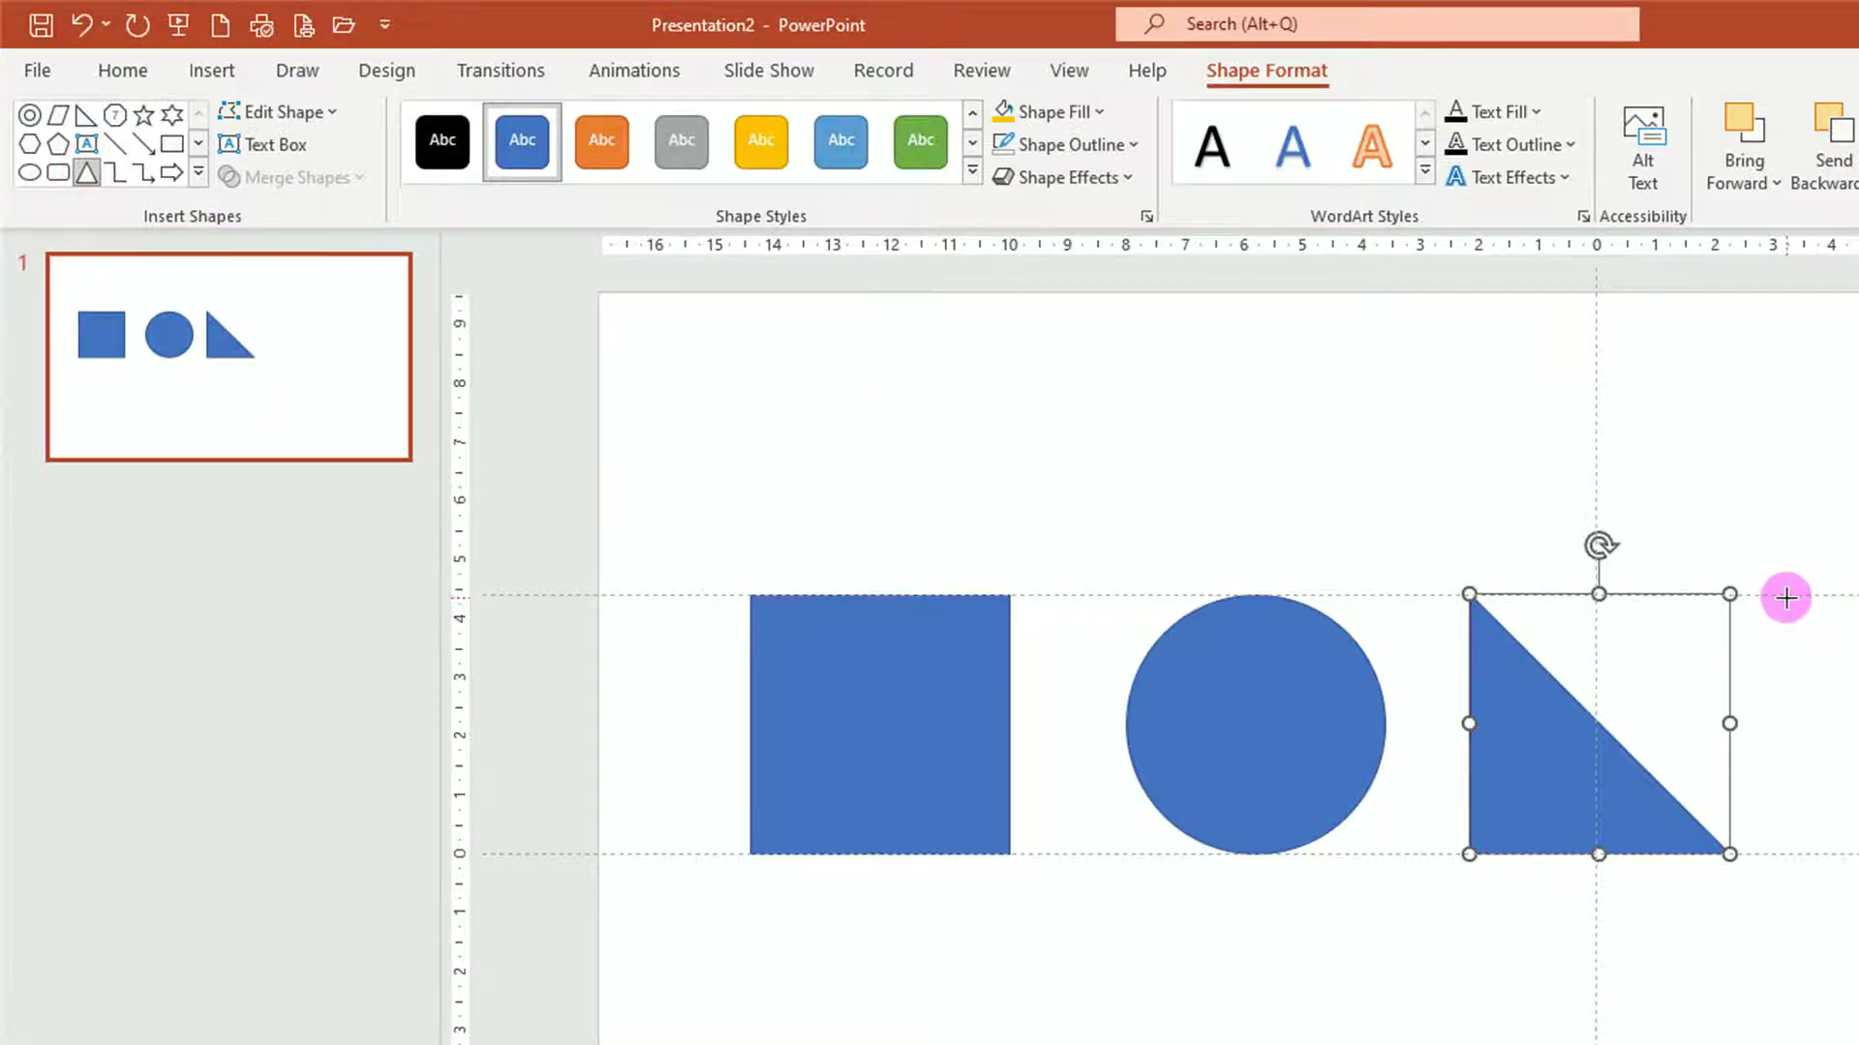
mouse_move(1786, 597)
mouse_down()
mouse_move(1321, 522)
mouse_move(1410, 580)
mouse_up()
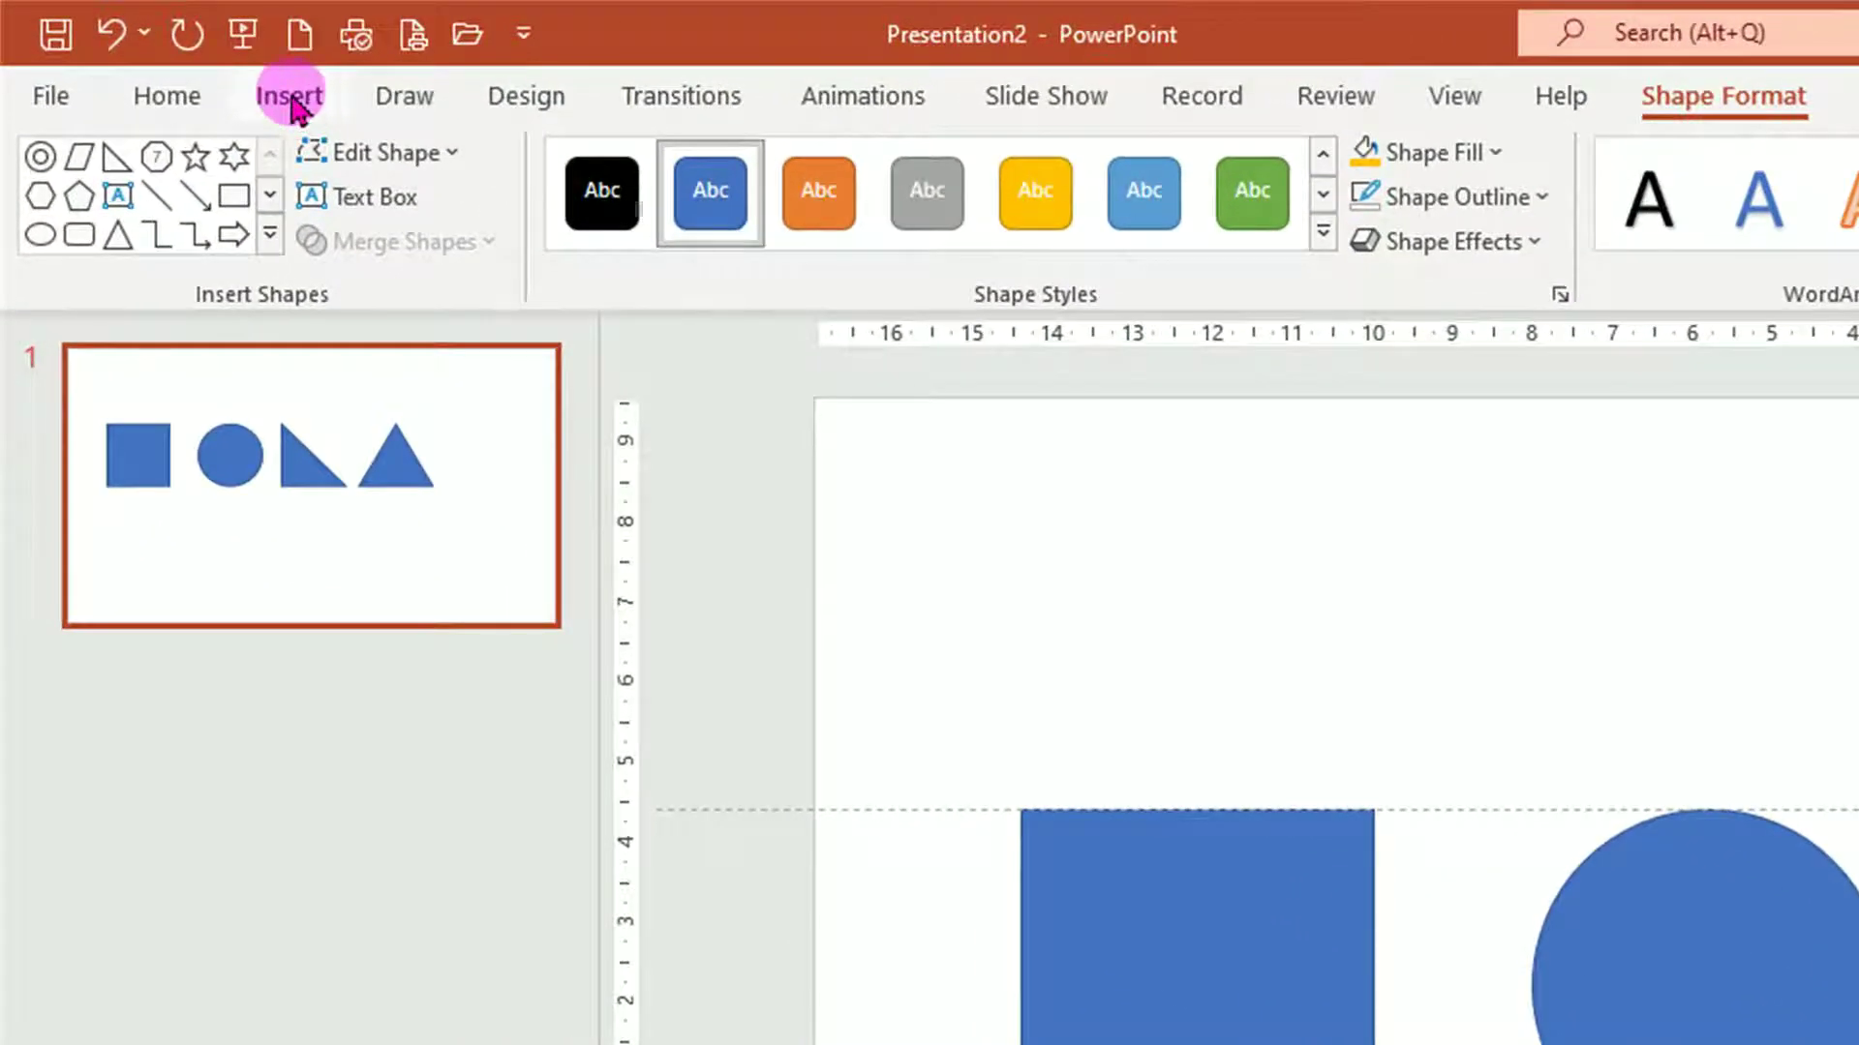
click(290, 96)
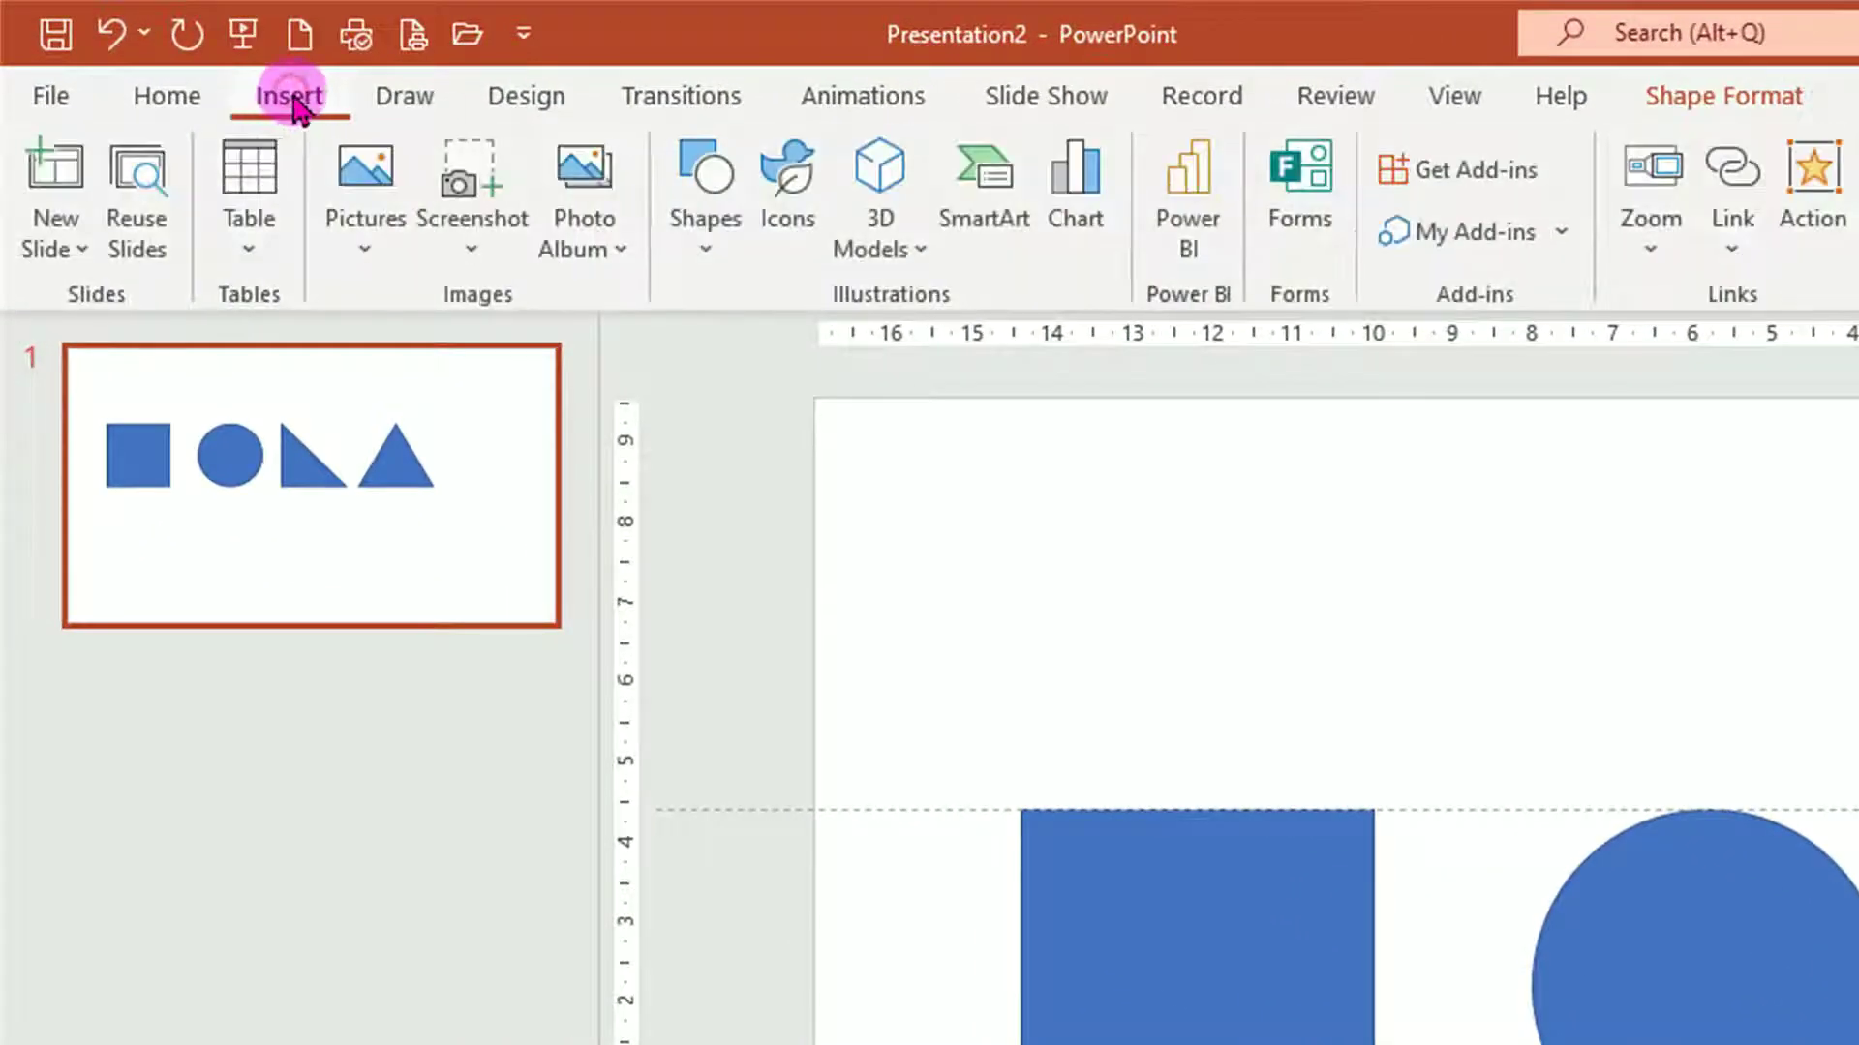
- Draw a 4.4 × 5.11 cm hexagon to the right of the isosceles triangle
click(718, 253)
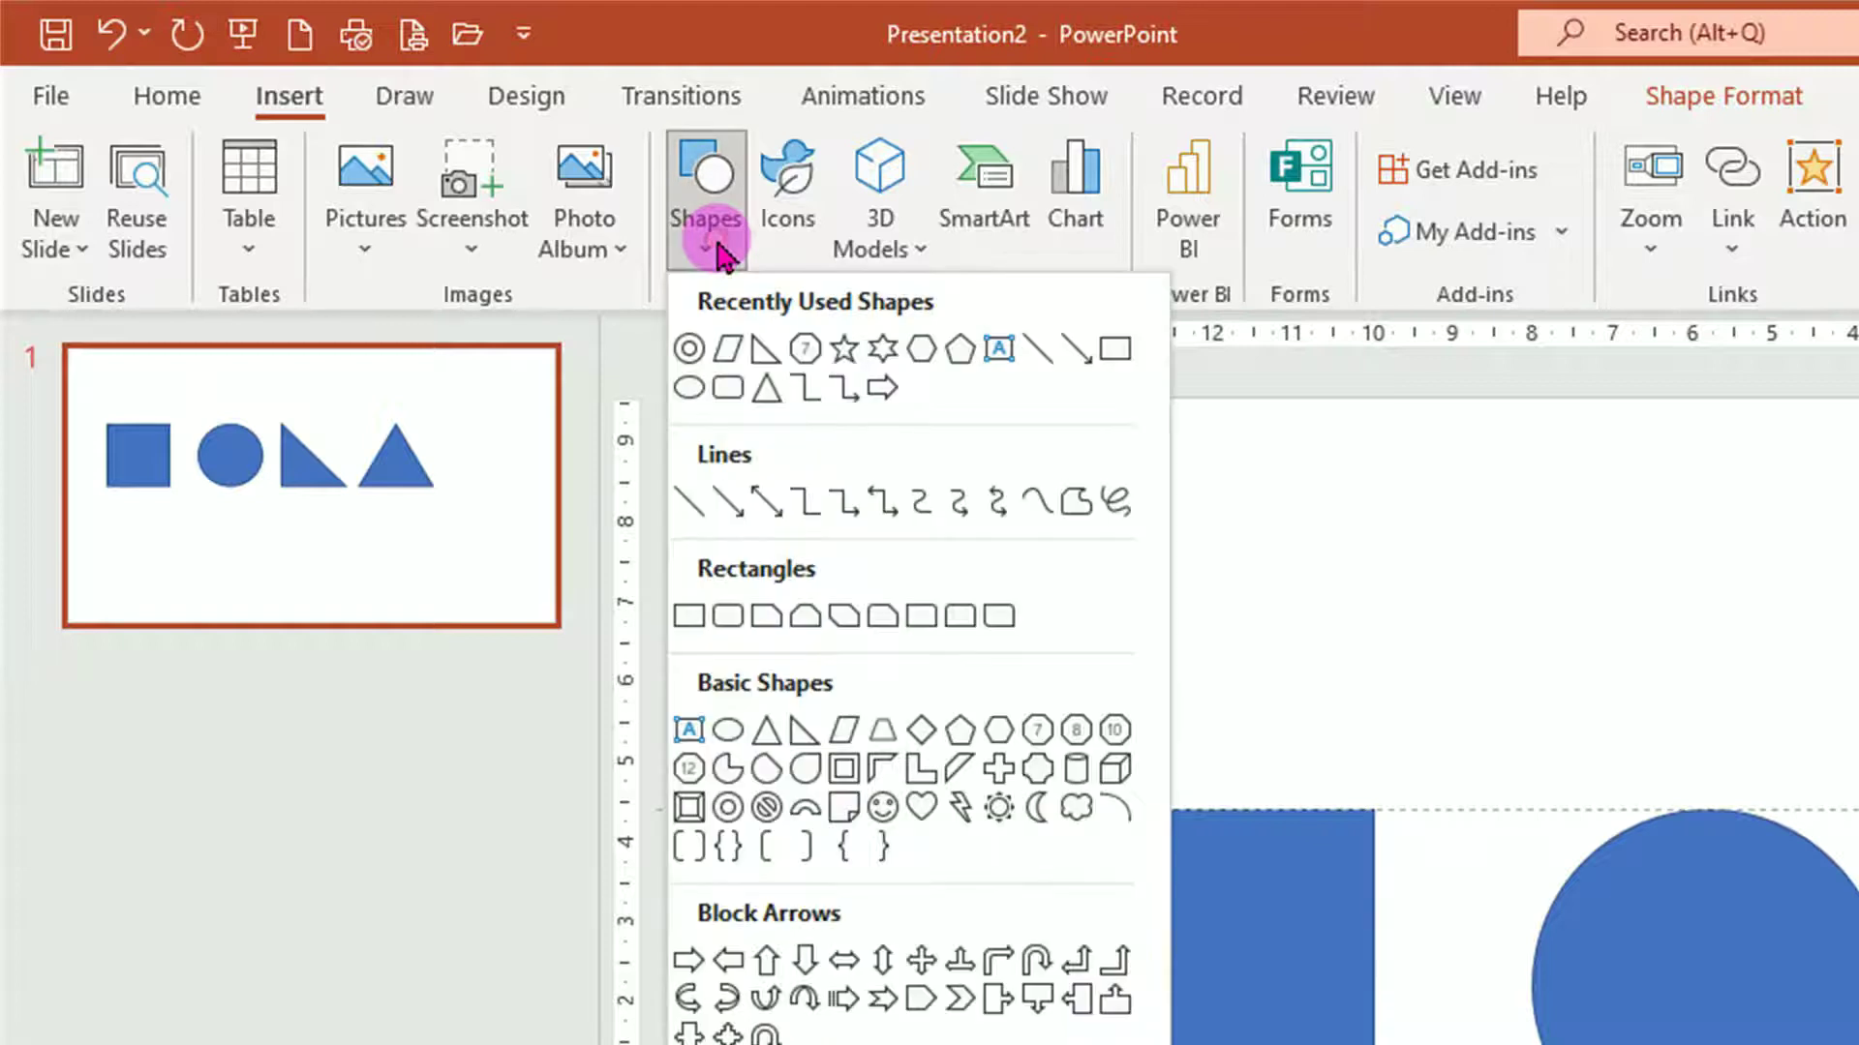
click(1001, 738)
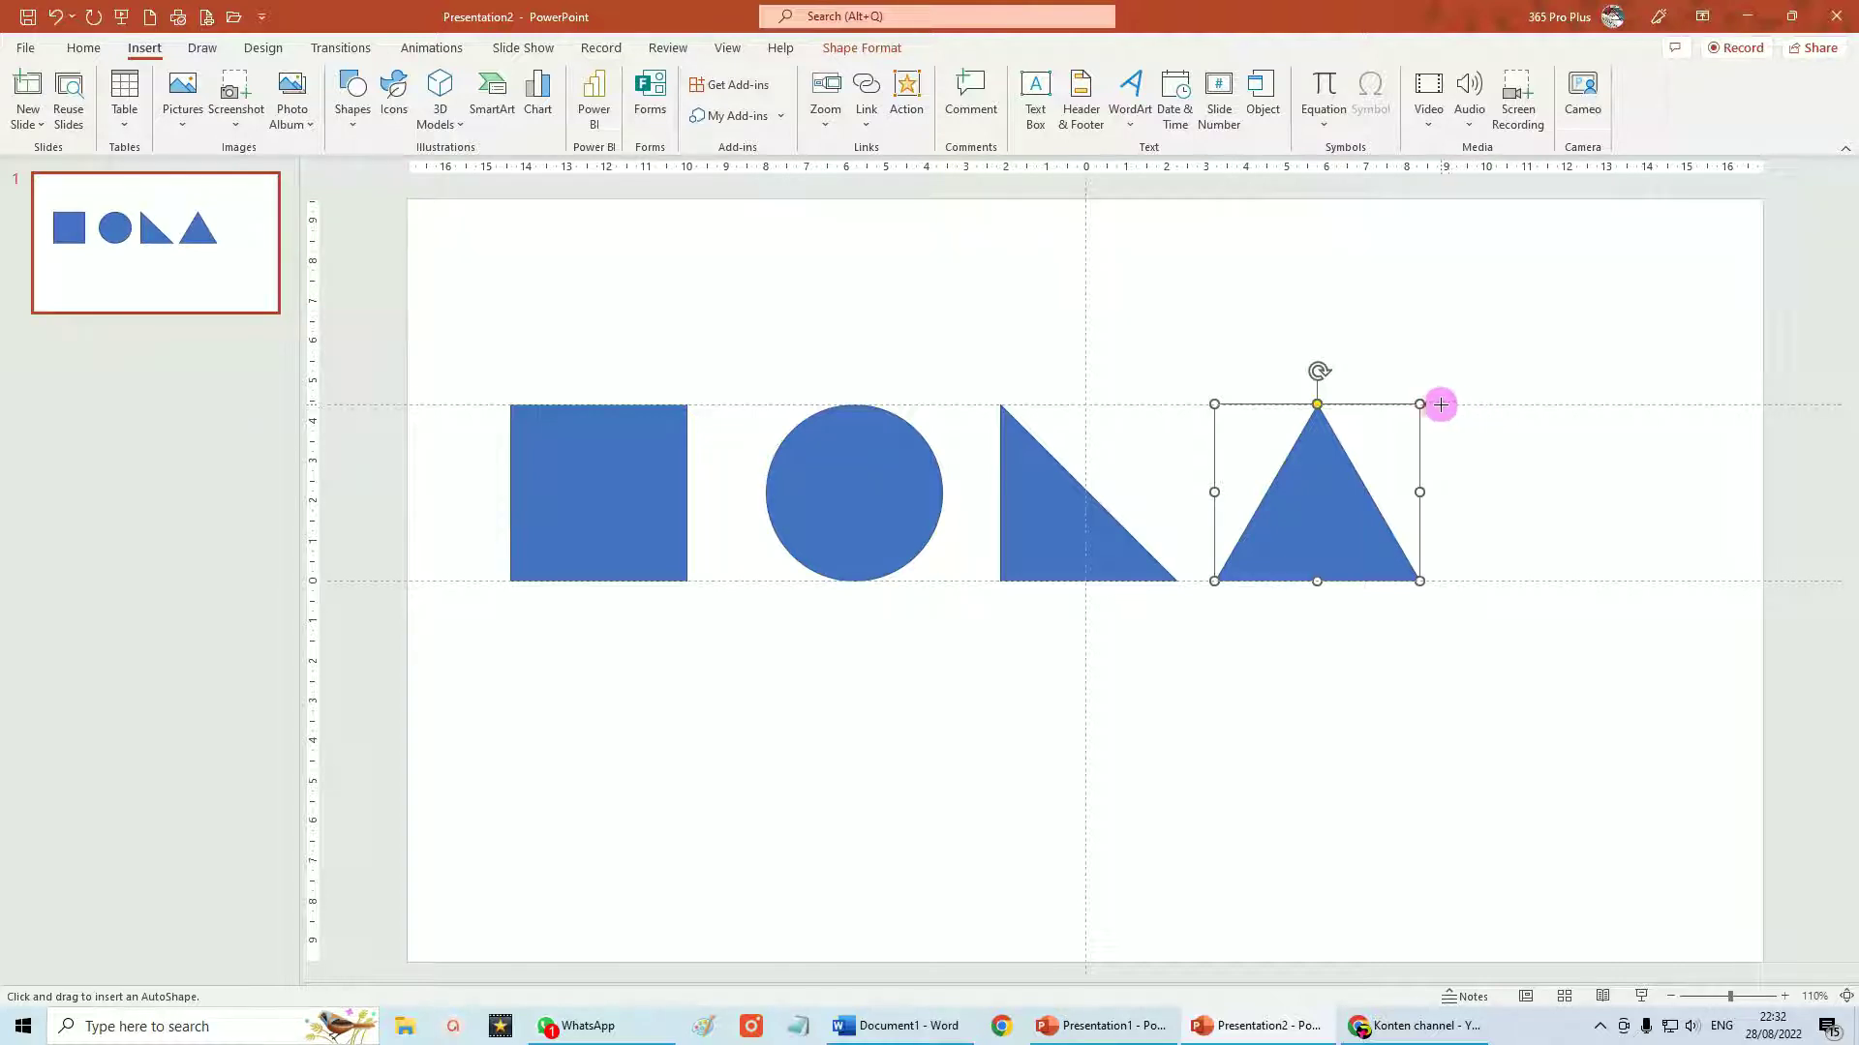
drag(1441, 404, 1558, 581)
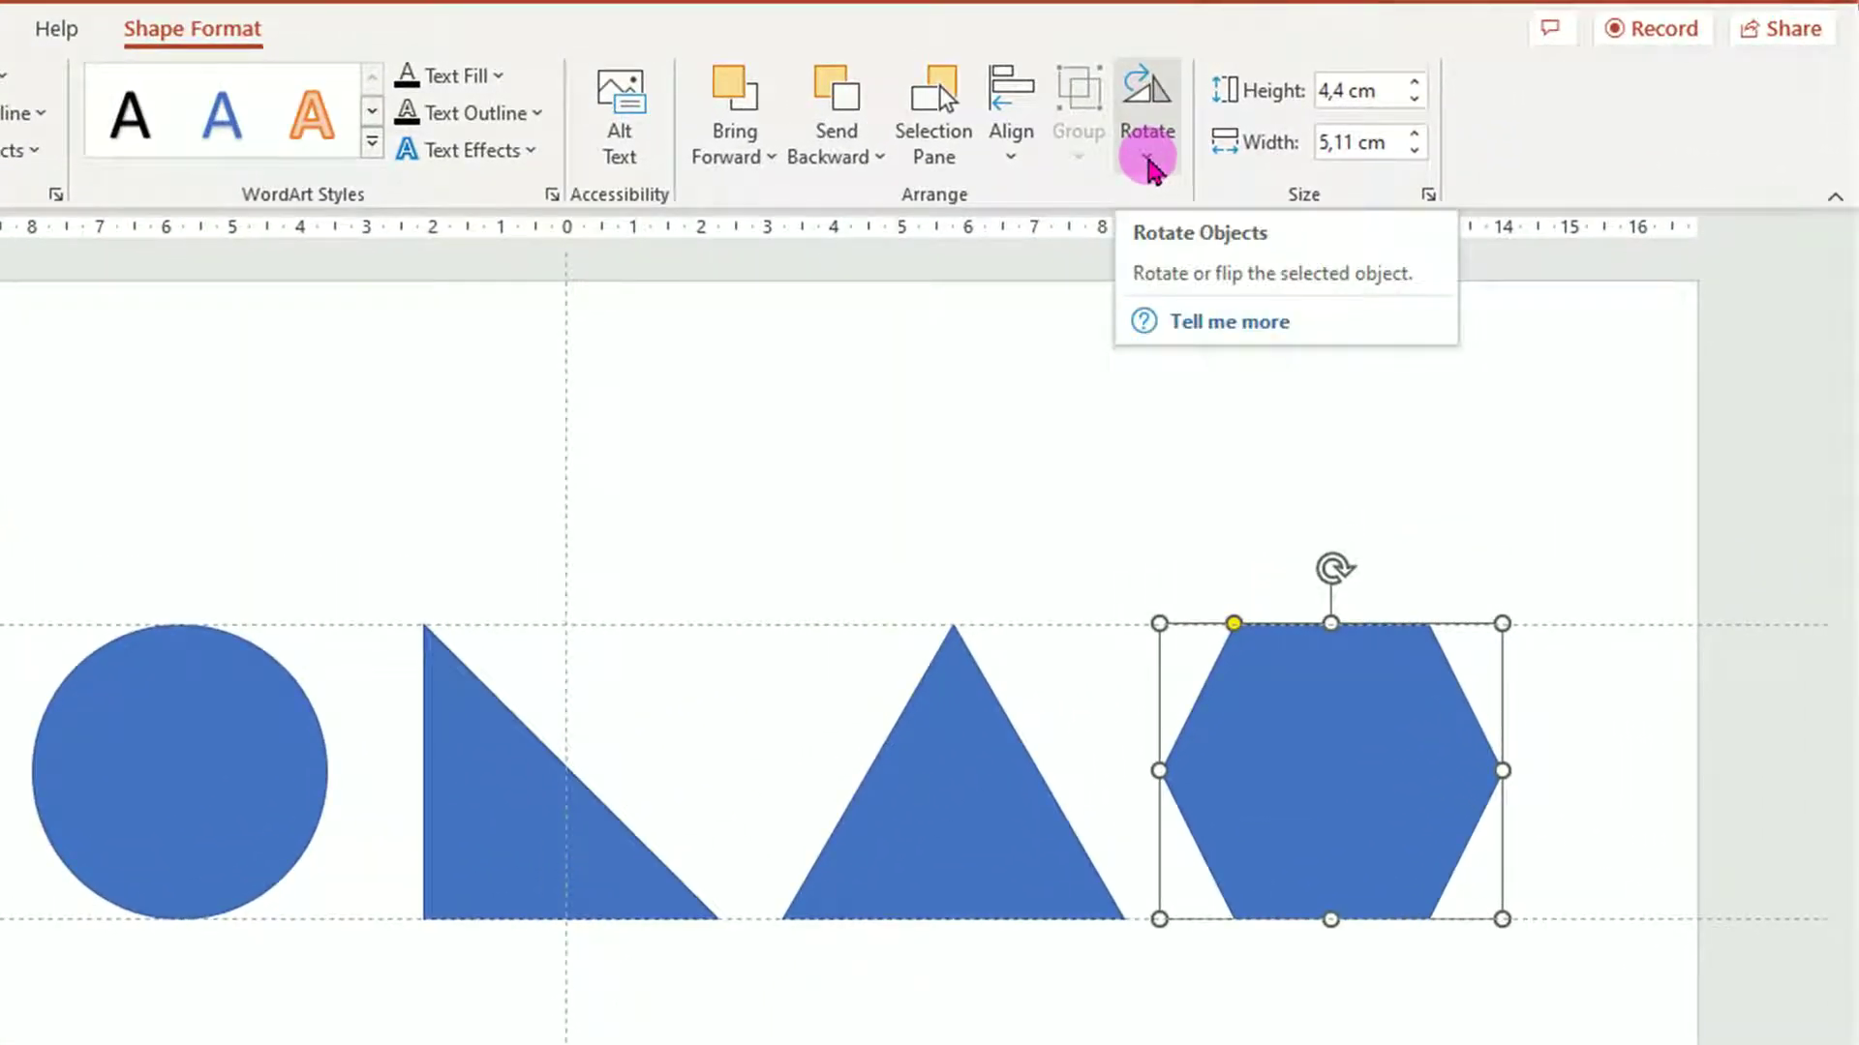
click(1148, 162)
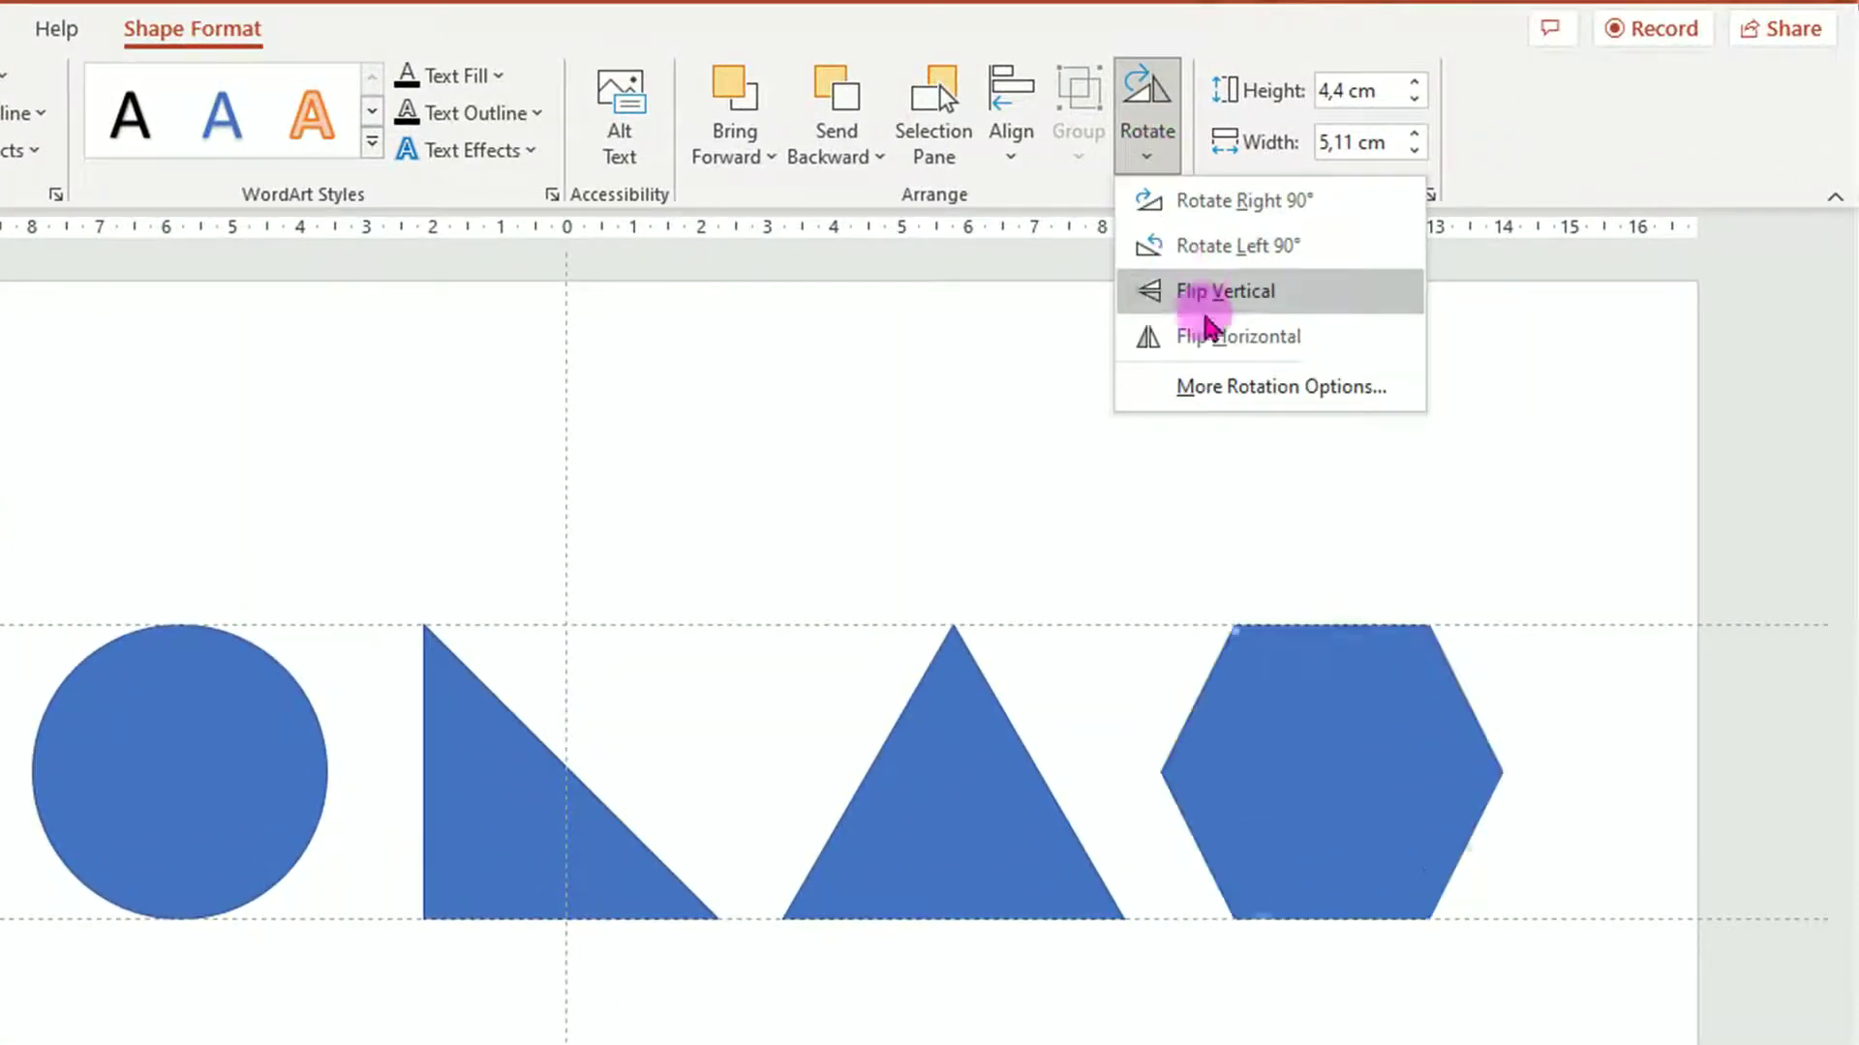
- Rotate the hexagon 30° in Format Shape and drag it further right
click(1248, 387)
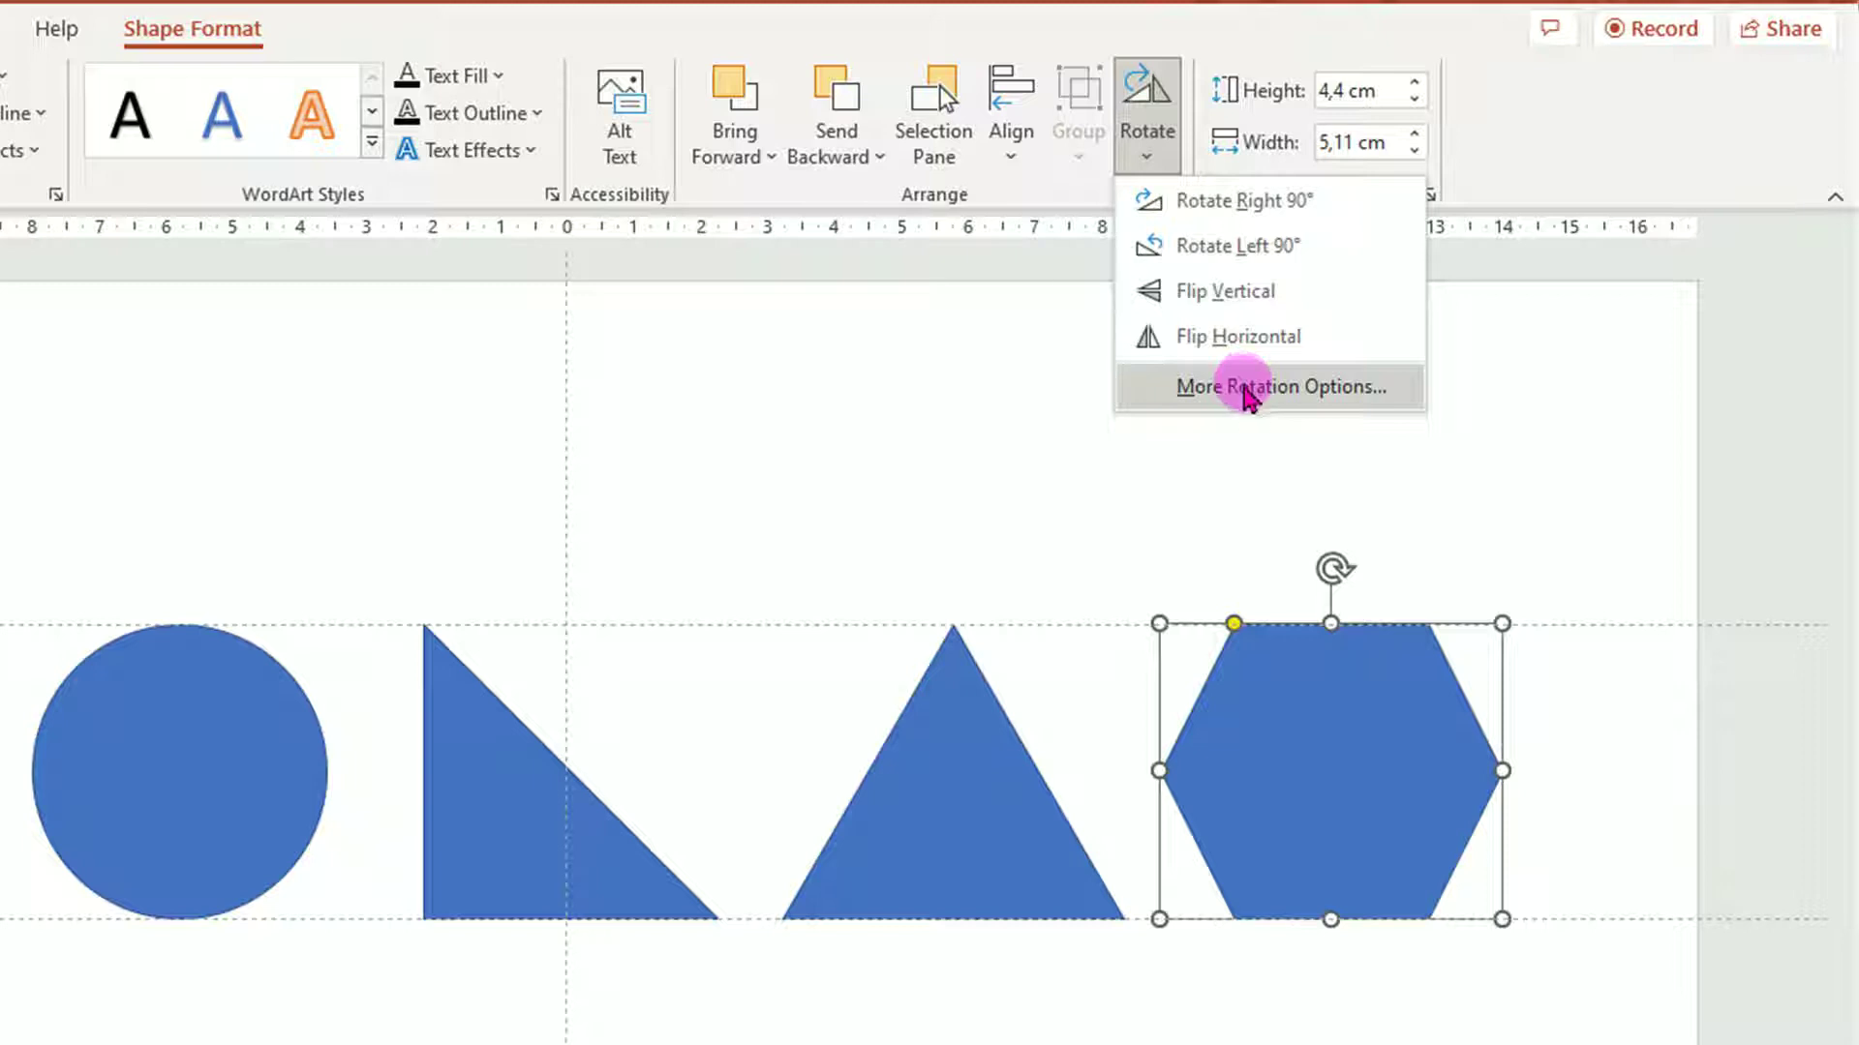
click(1246, 388)
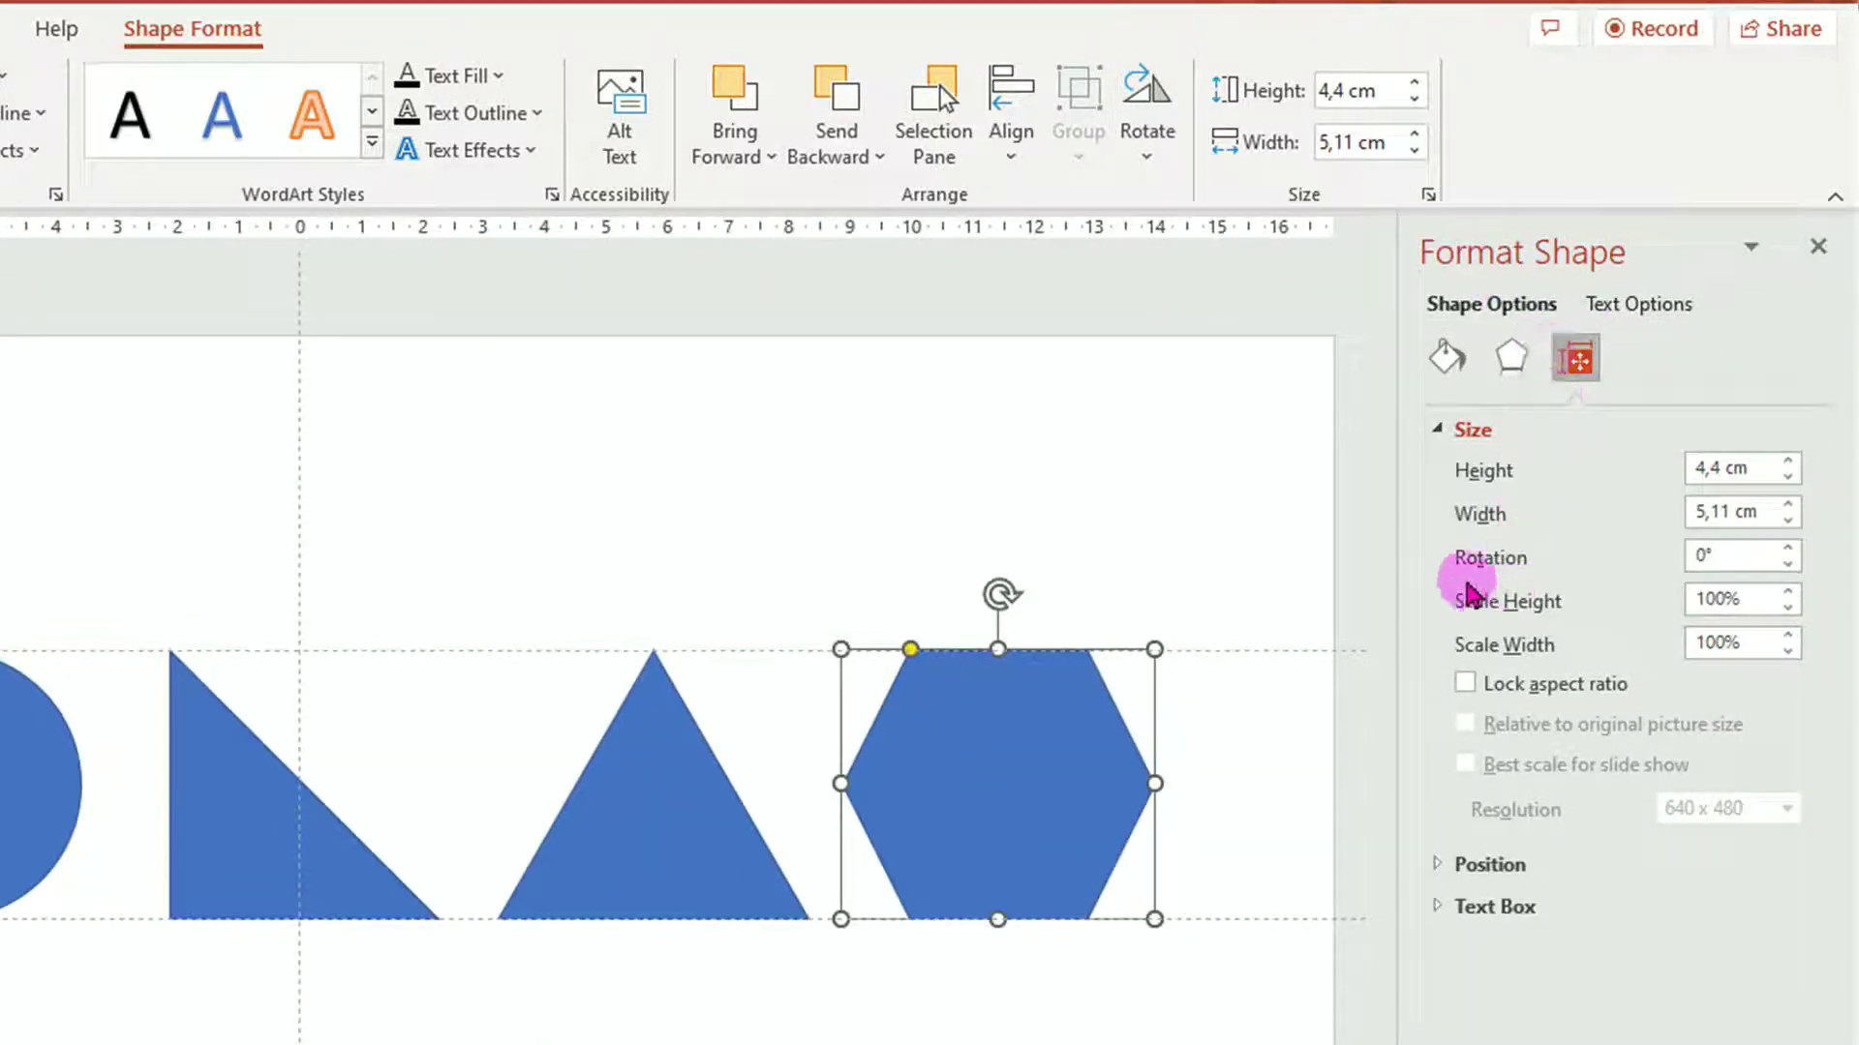
drag(1717, 556, 1669, 581)
text(30)
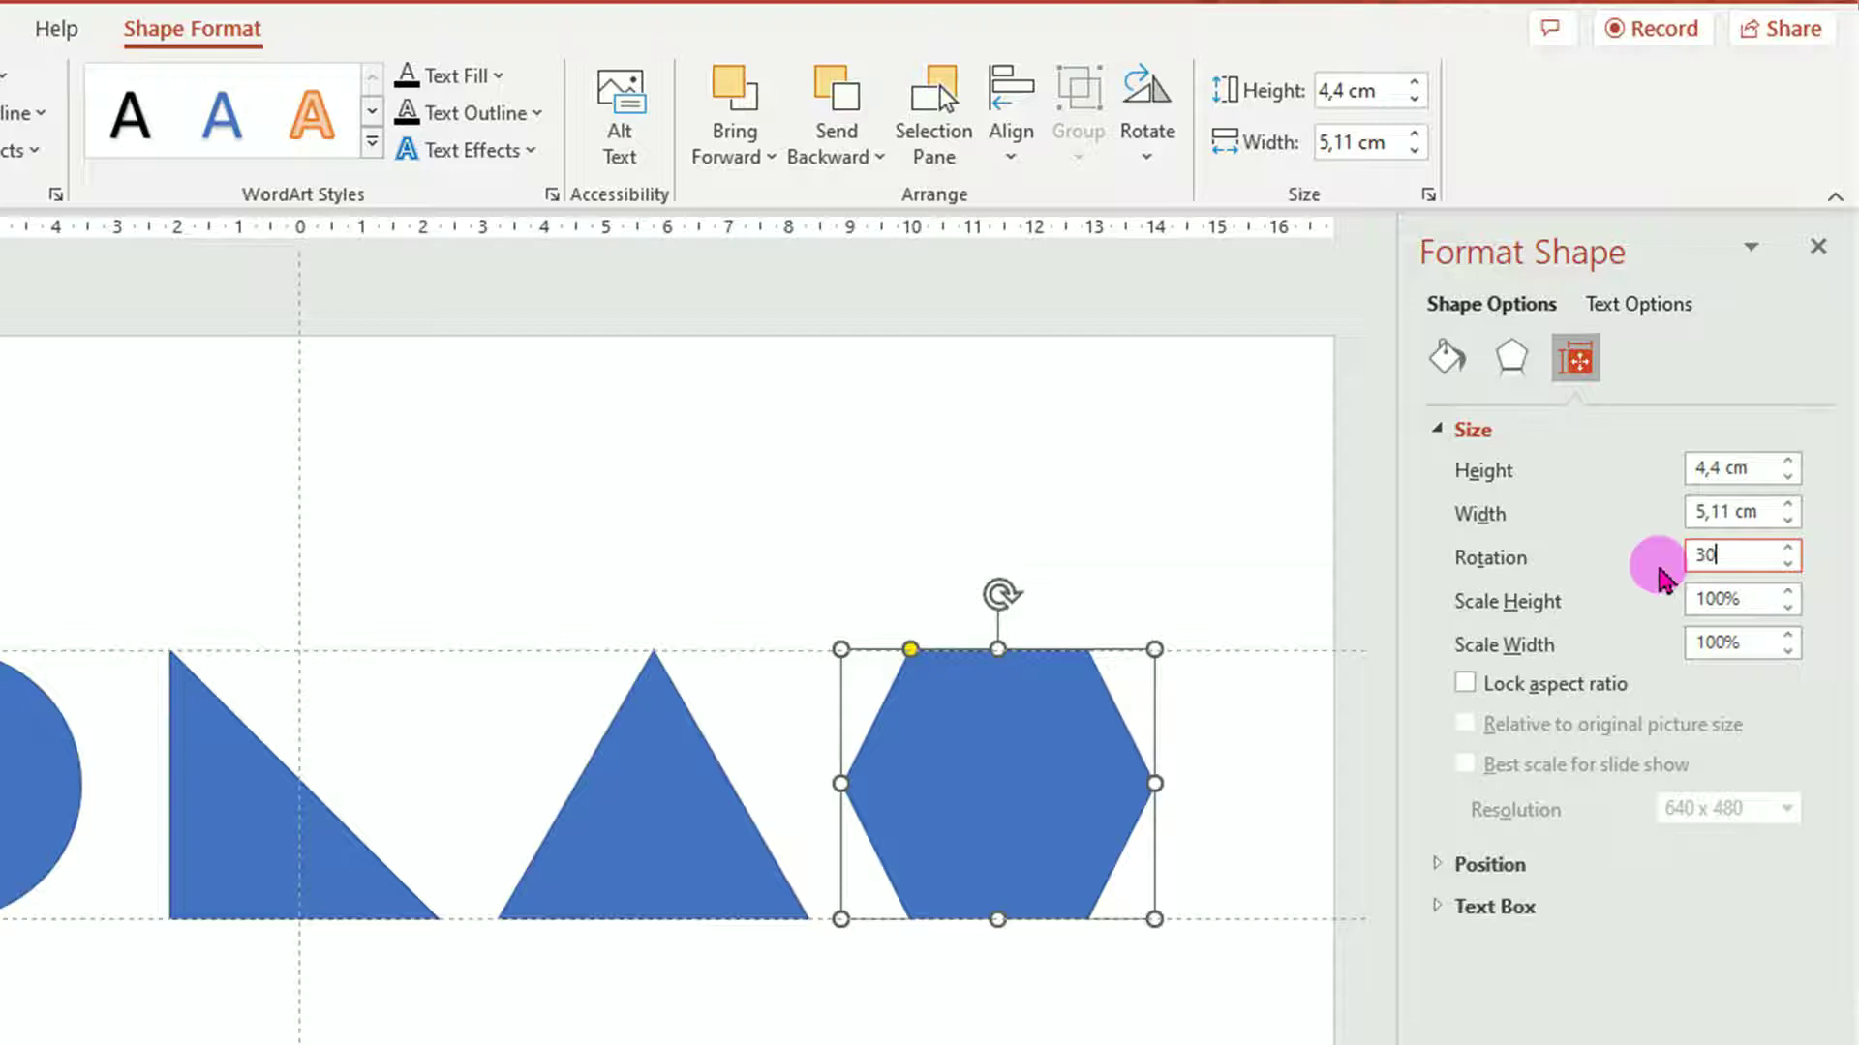
key(Return)
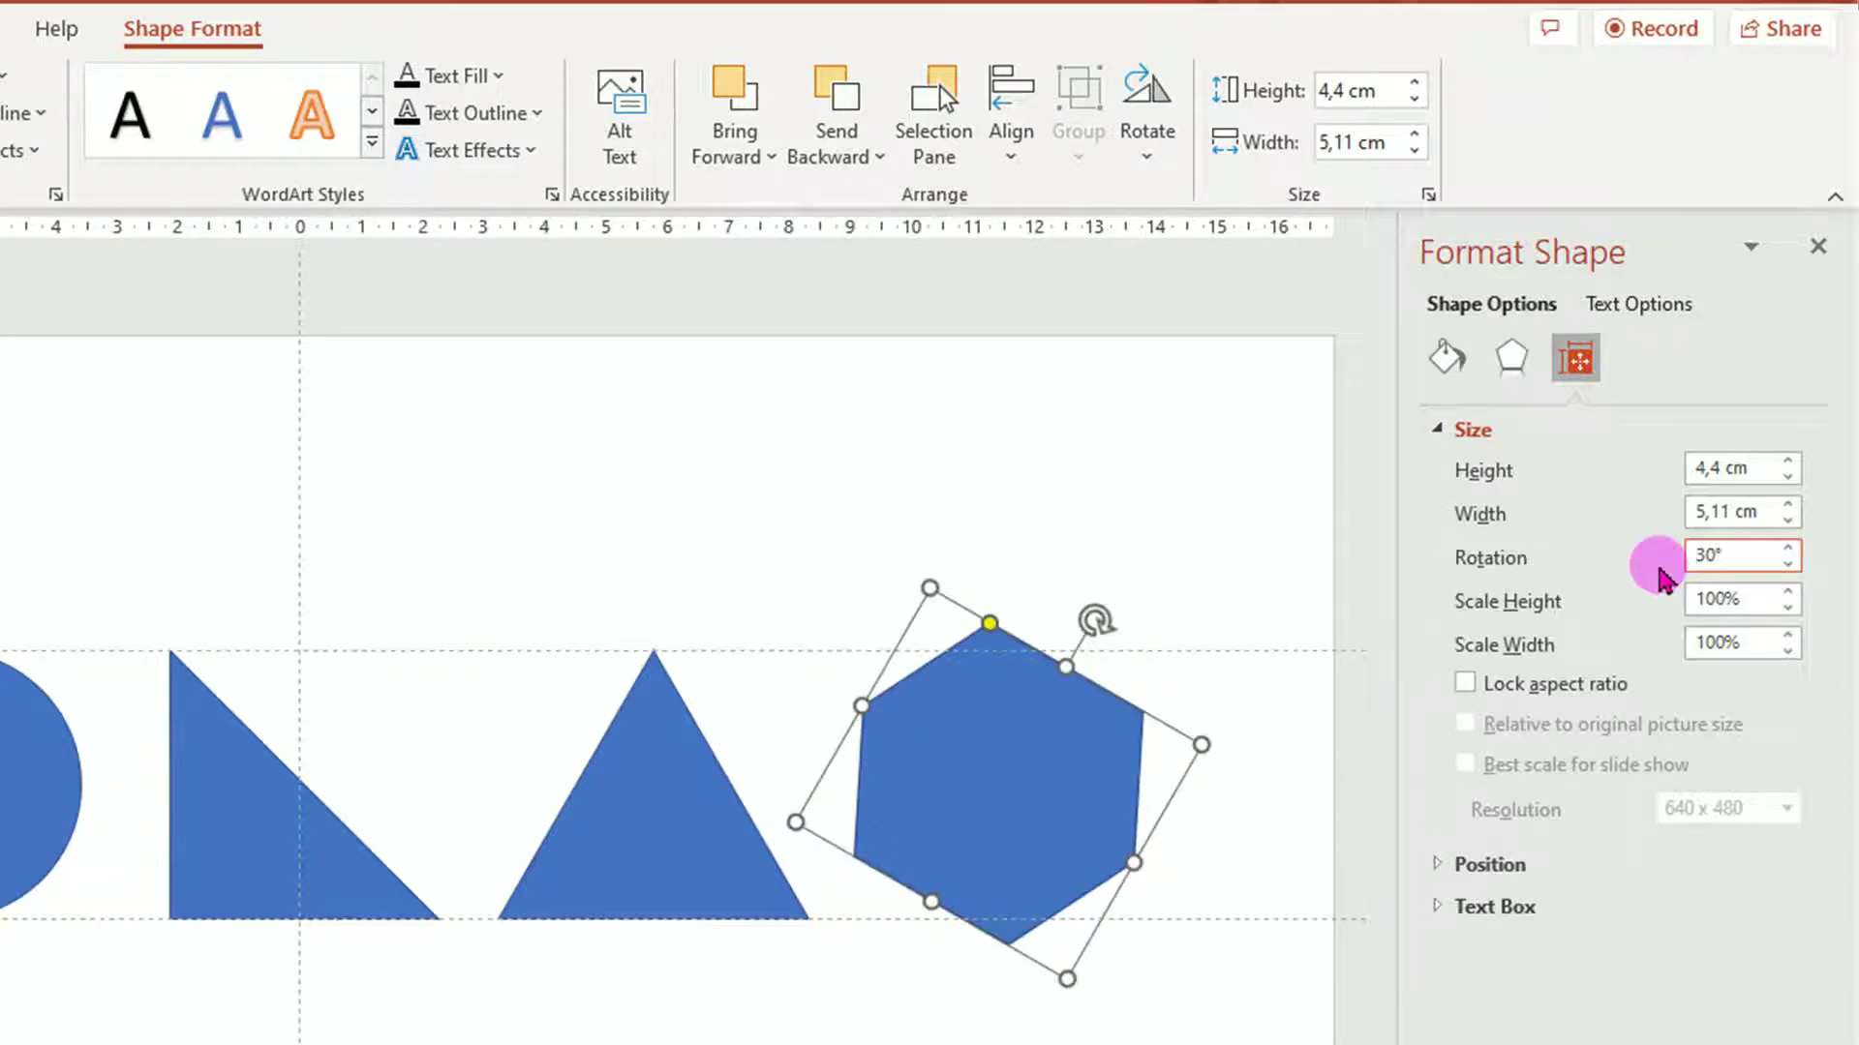
click(1229, 569)
click(1008, 780)
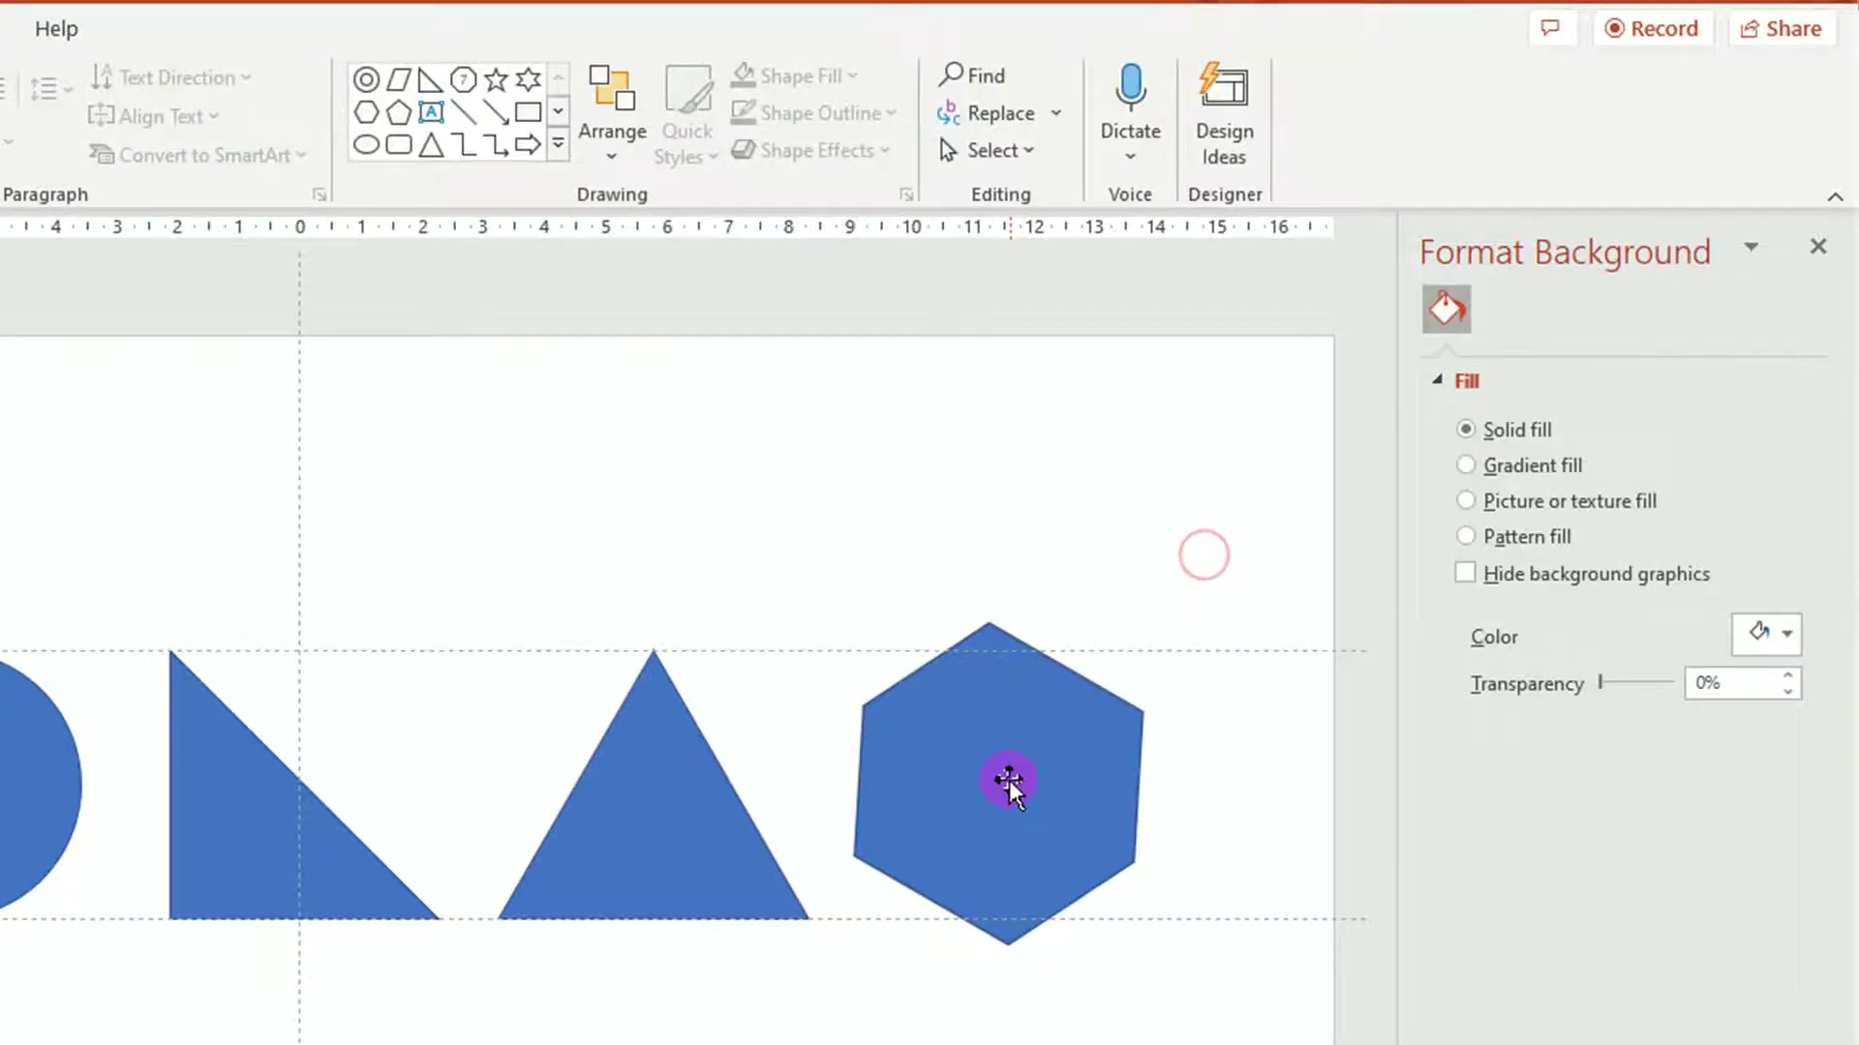
mouse_move(1014, 780)
mouse_down()
mouse_move(944, 613)
mouse_move(1021, 764)
mouse_move(1203, 753)
mouse_up()
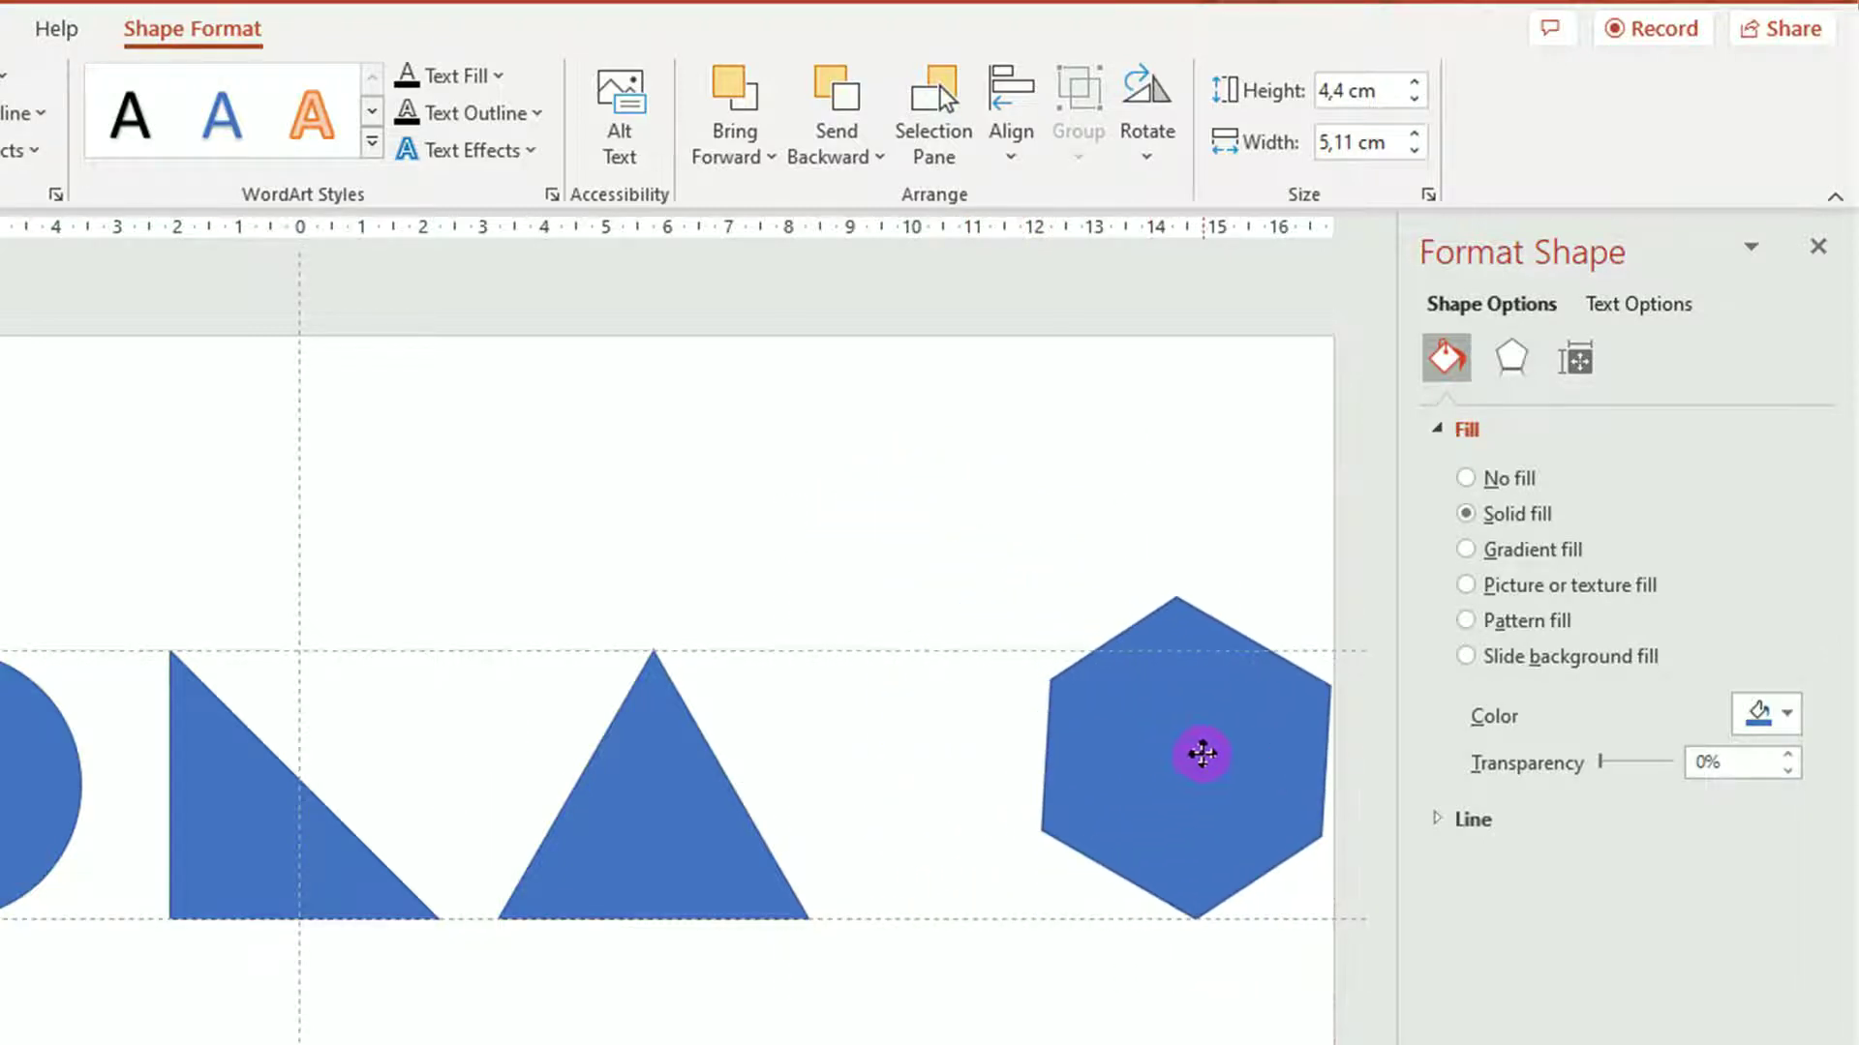
- Move the 30°-rotated hexagon into line at the far right of the row
drag(1203, 753, 955, 710)
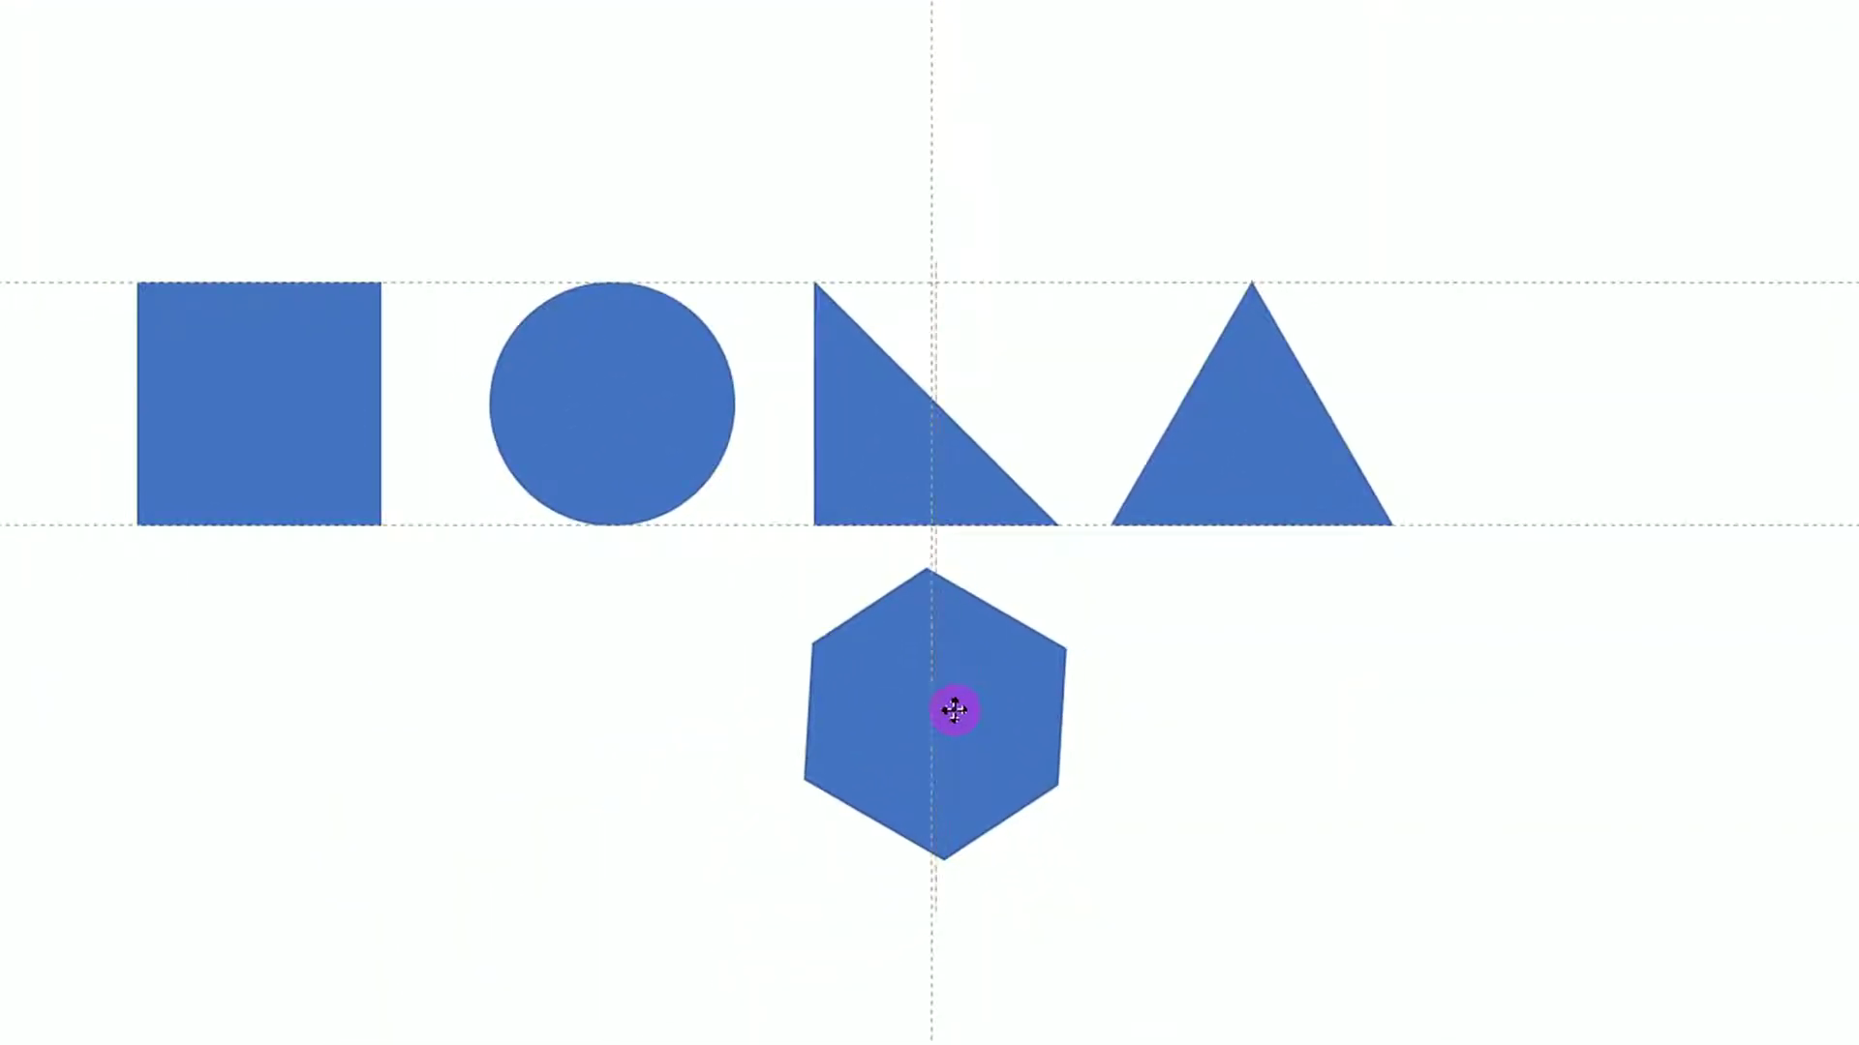
click(927, 573)
click(1062, 743)
mouse_move(1062, 743)
mouse_down()
mouse_move(1617, 506)
mouse_move(1627, 451)
mouse_up()
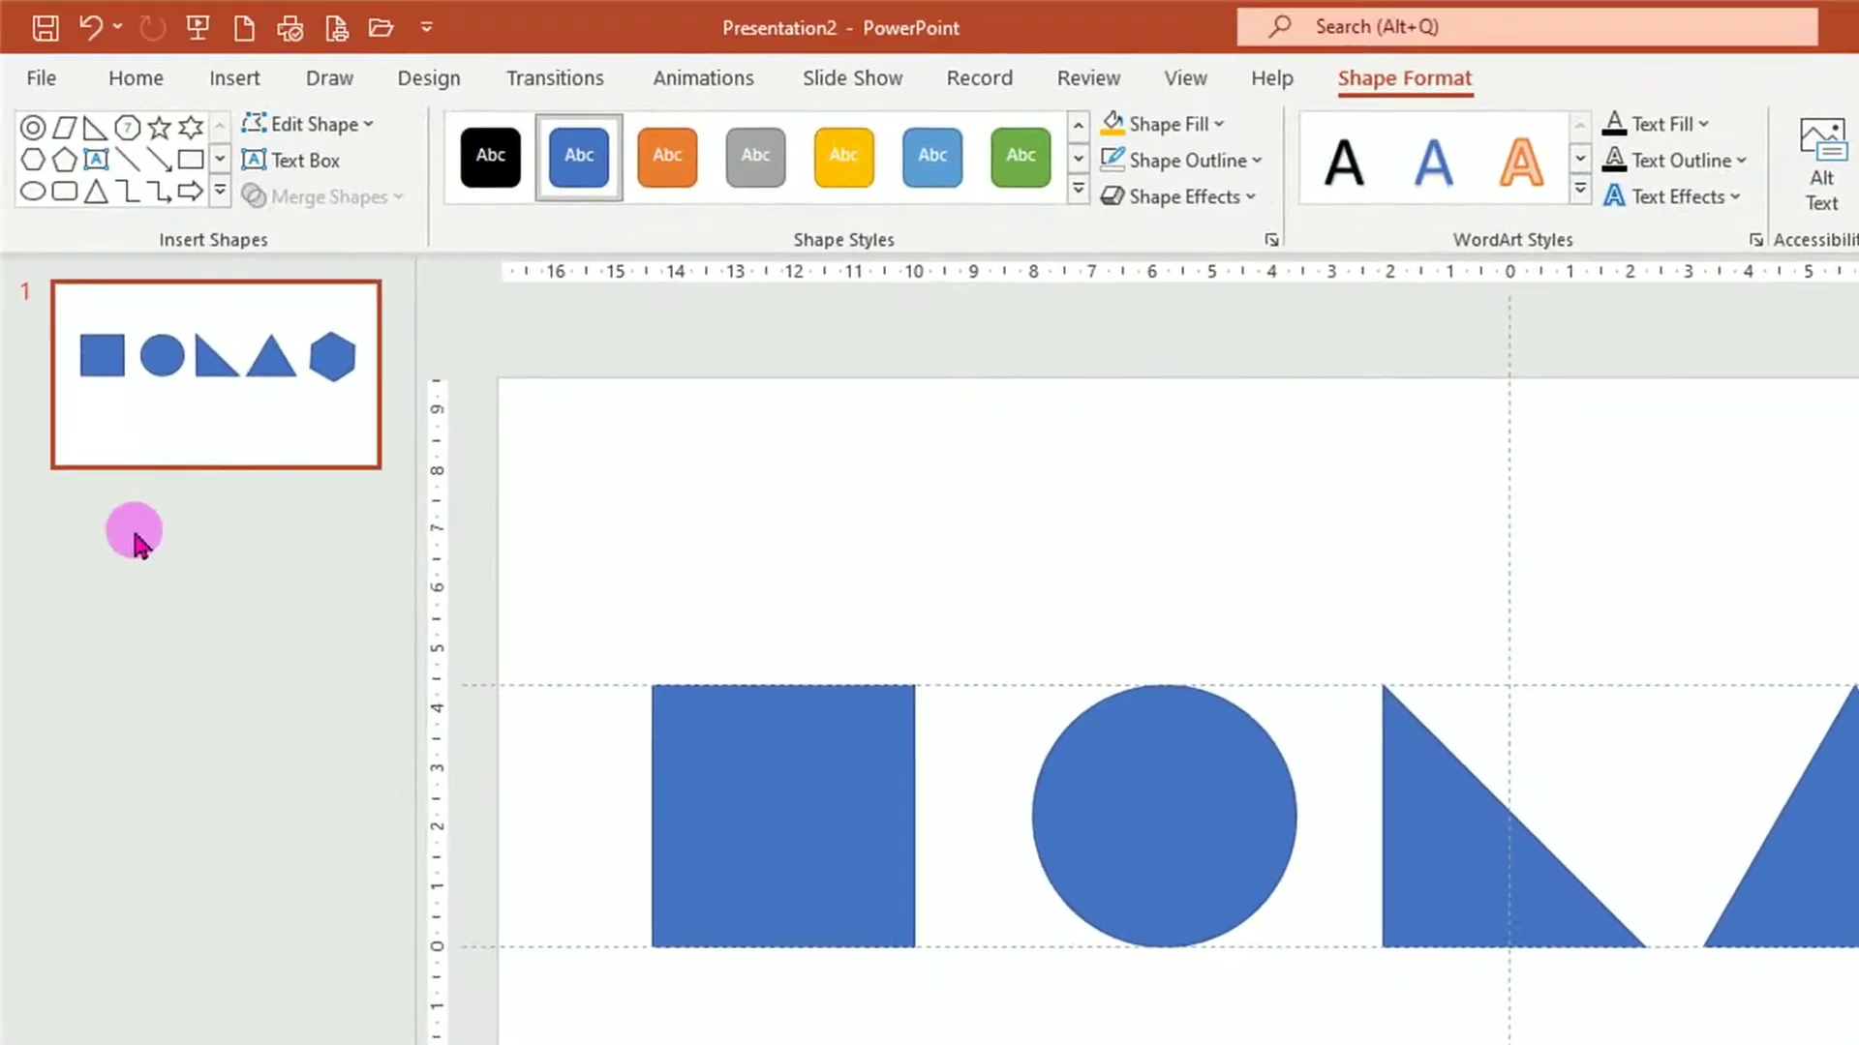
- Add a new slide with the Blank layout
click(140, 80)
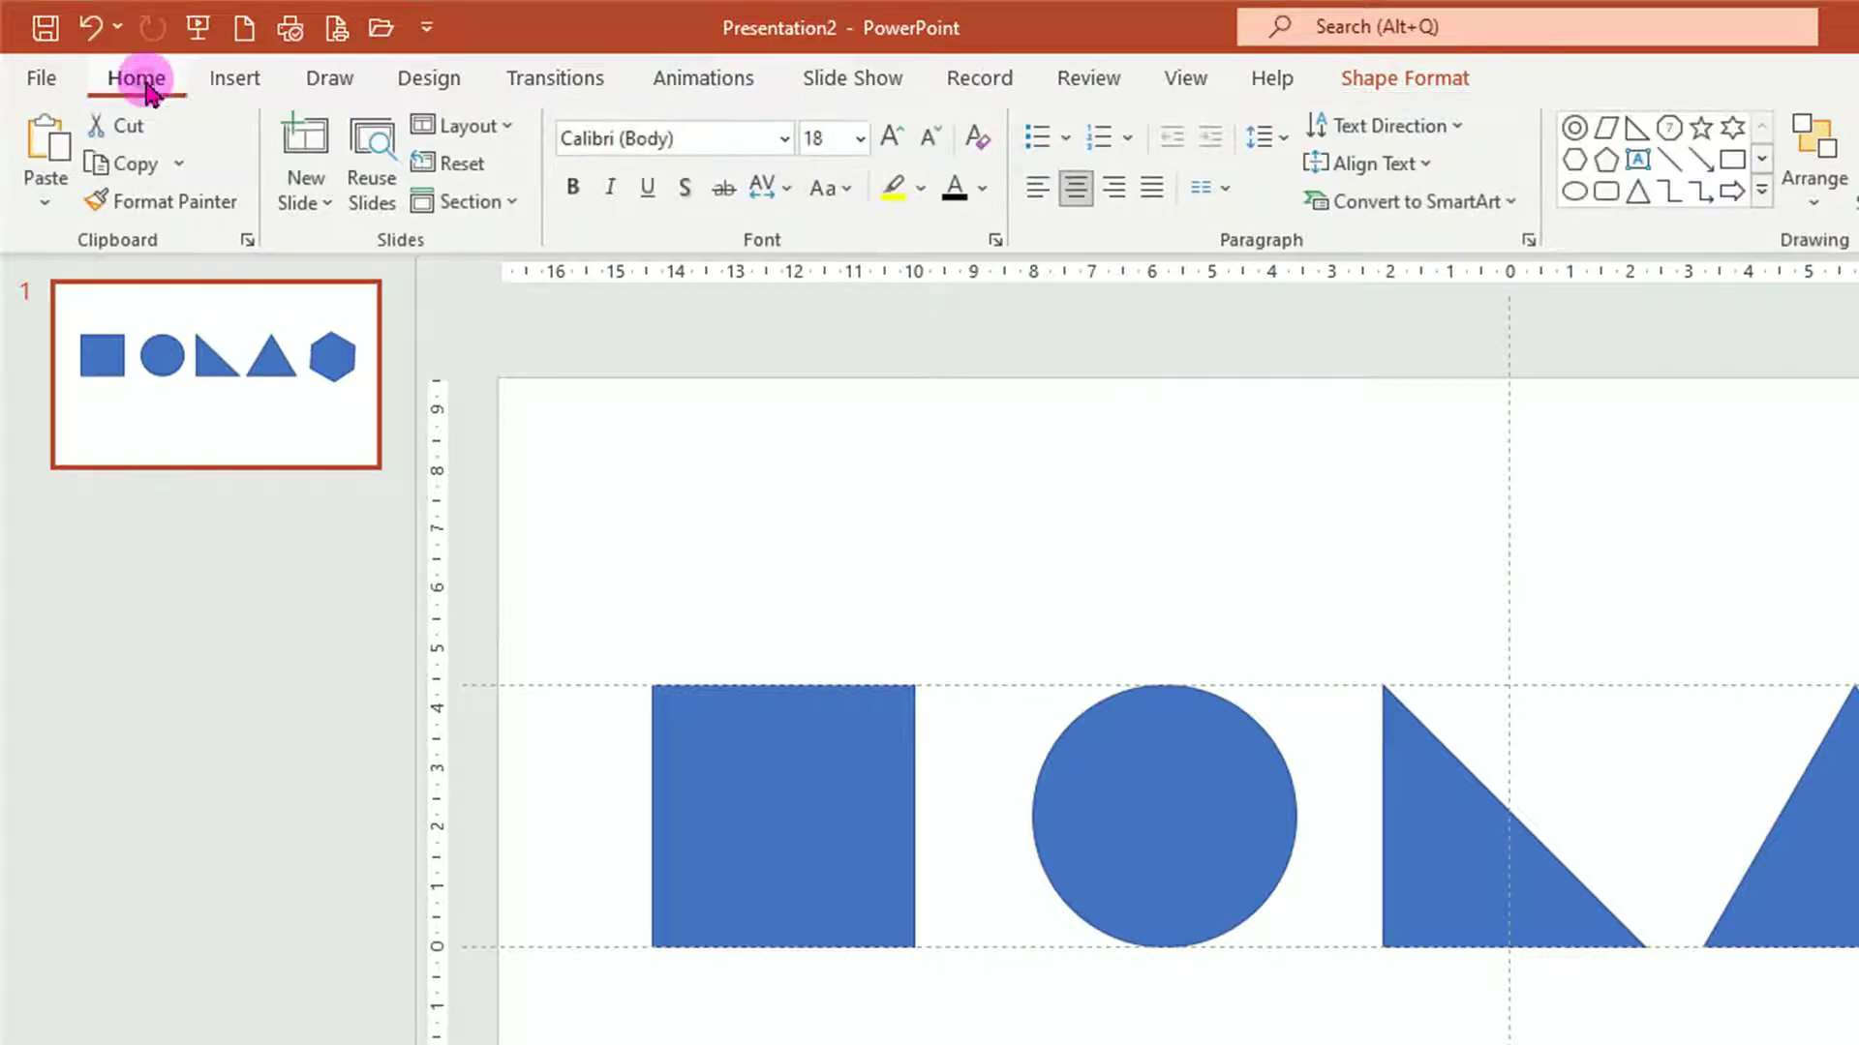
click(326, 205)
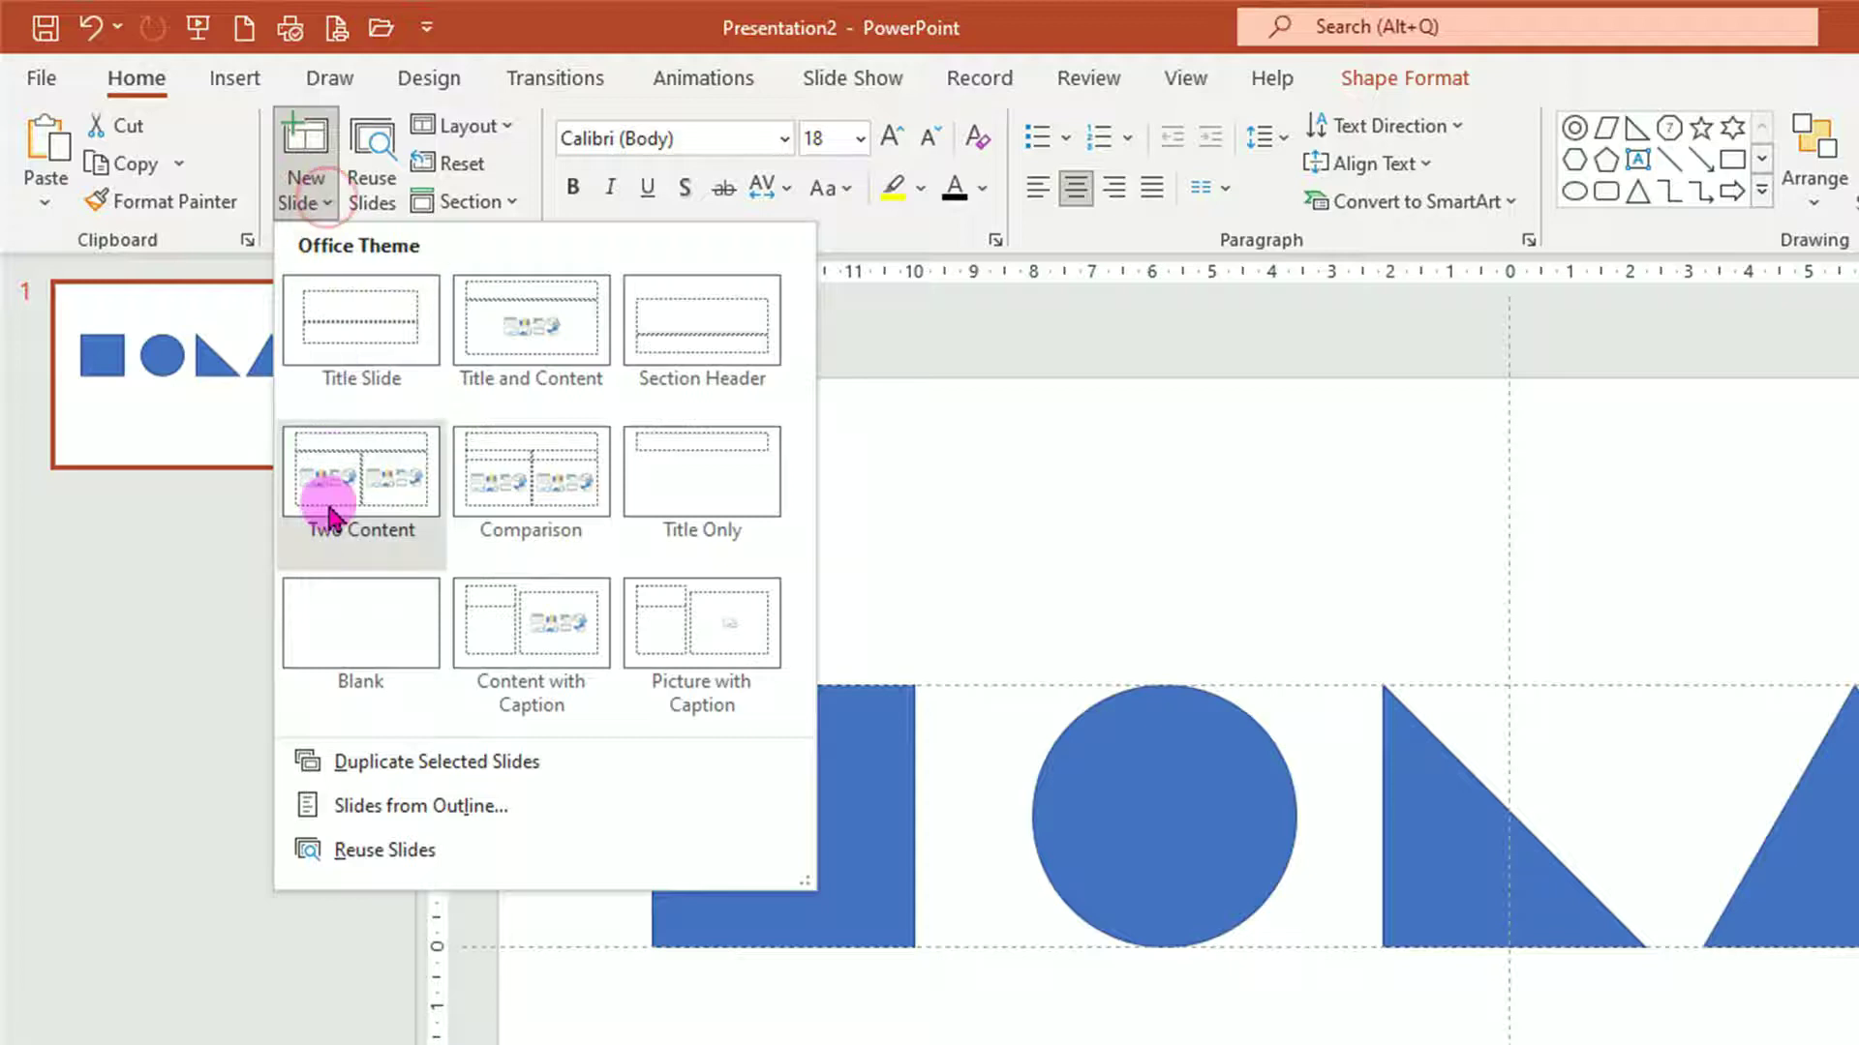
click(360, 641)
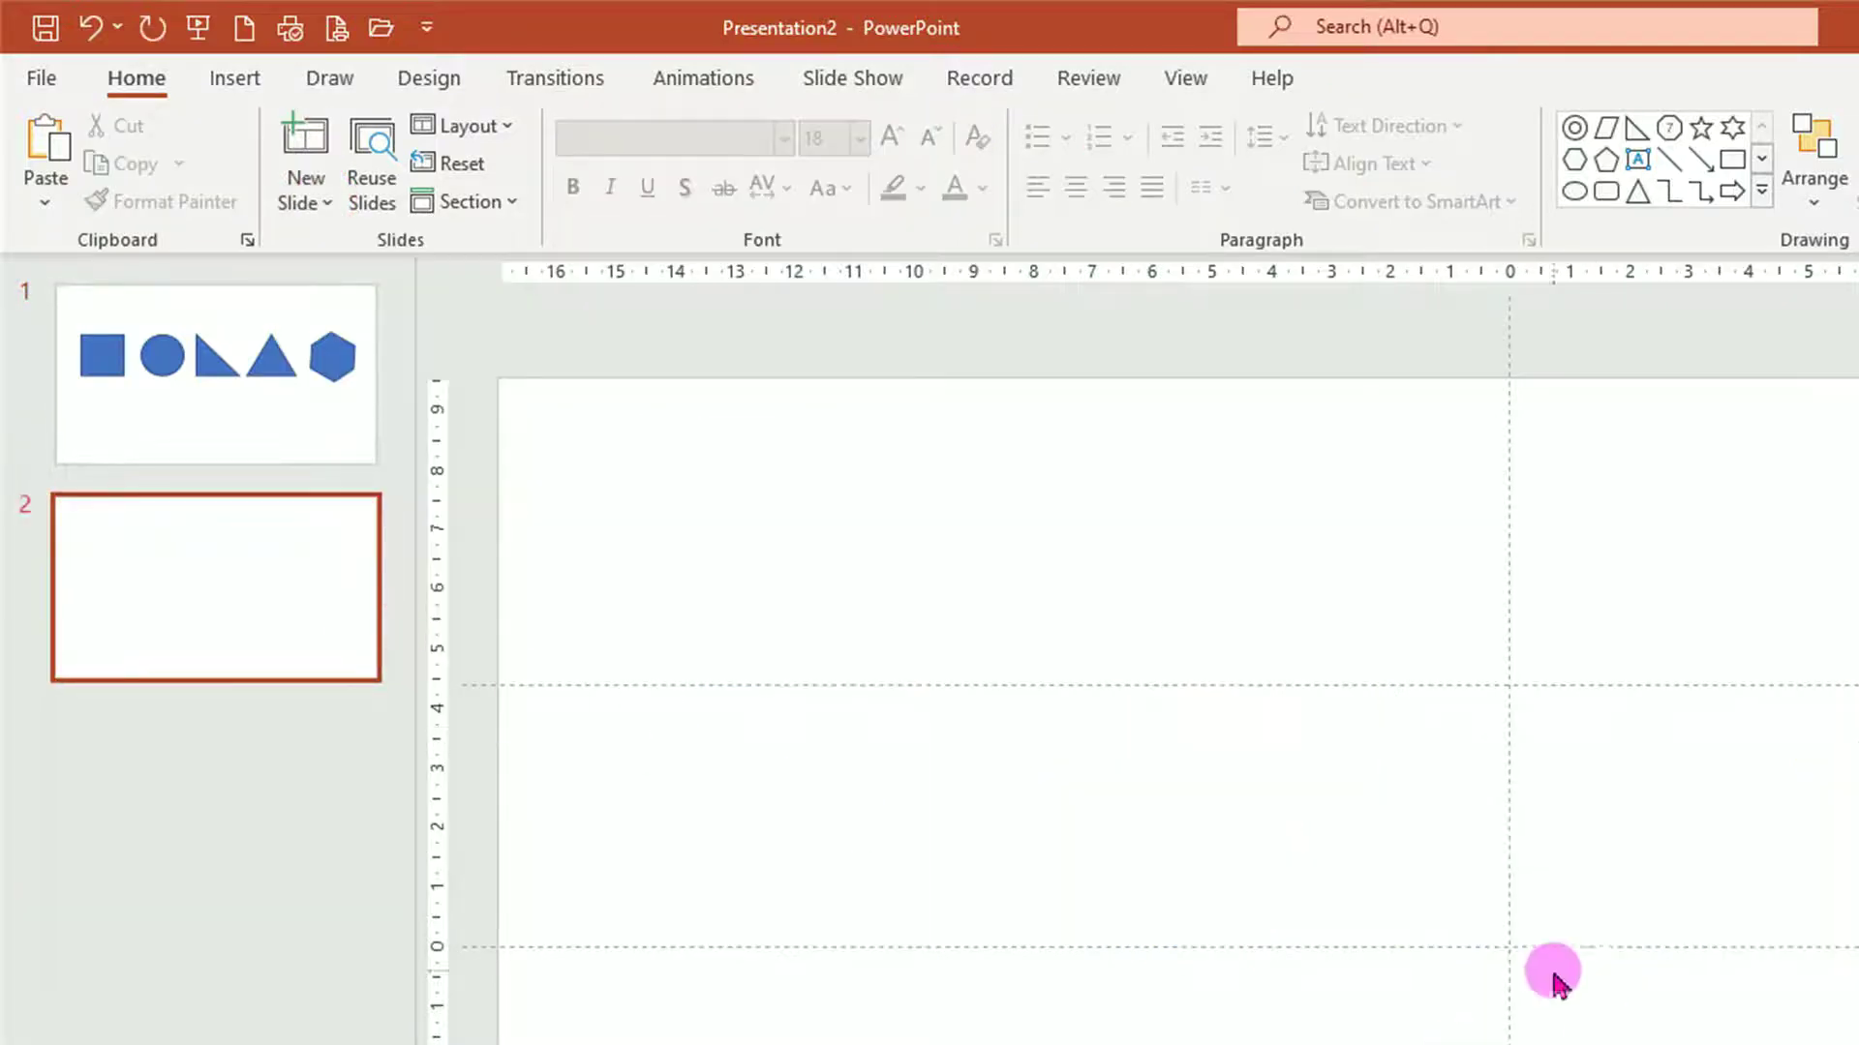
- Draw a hexagon left of centre between the two horizontal guides
click(235, 82)
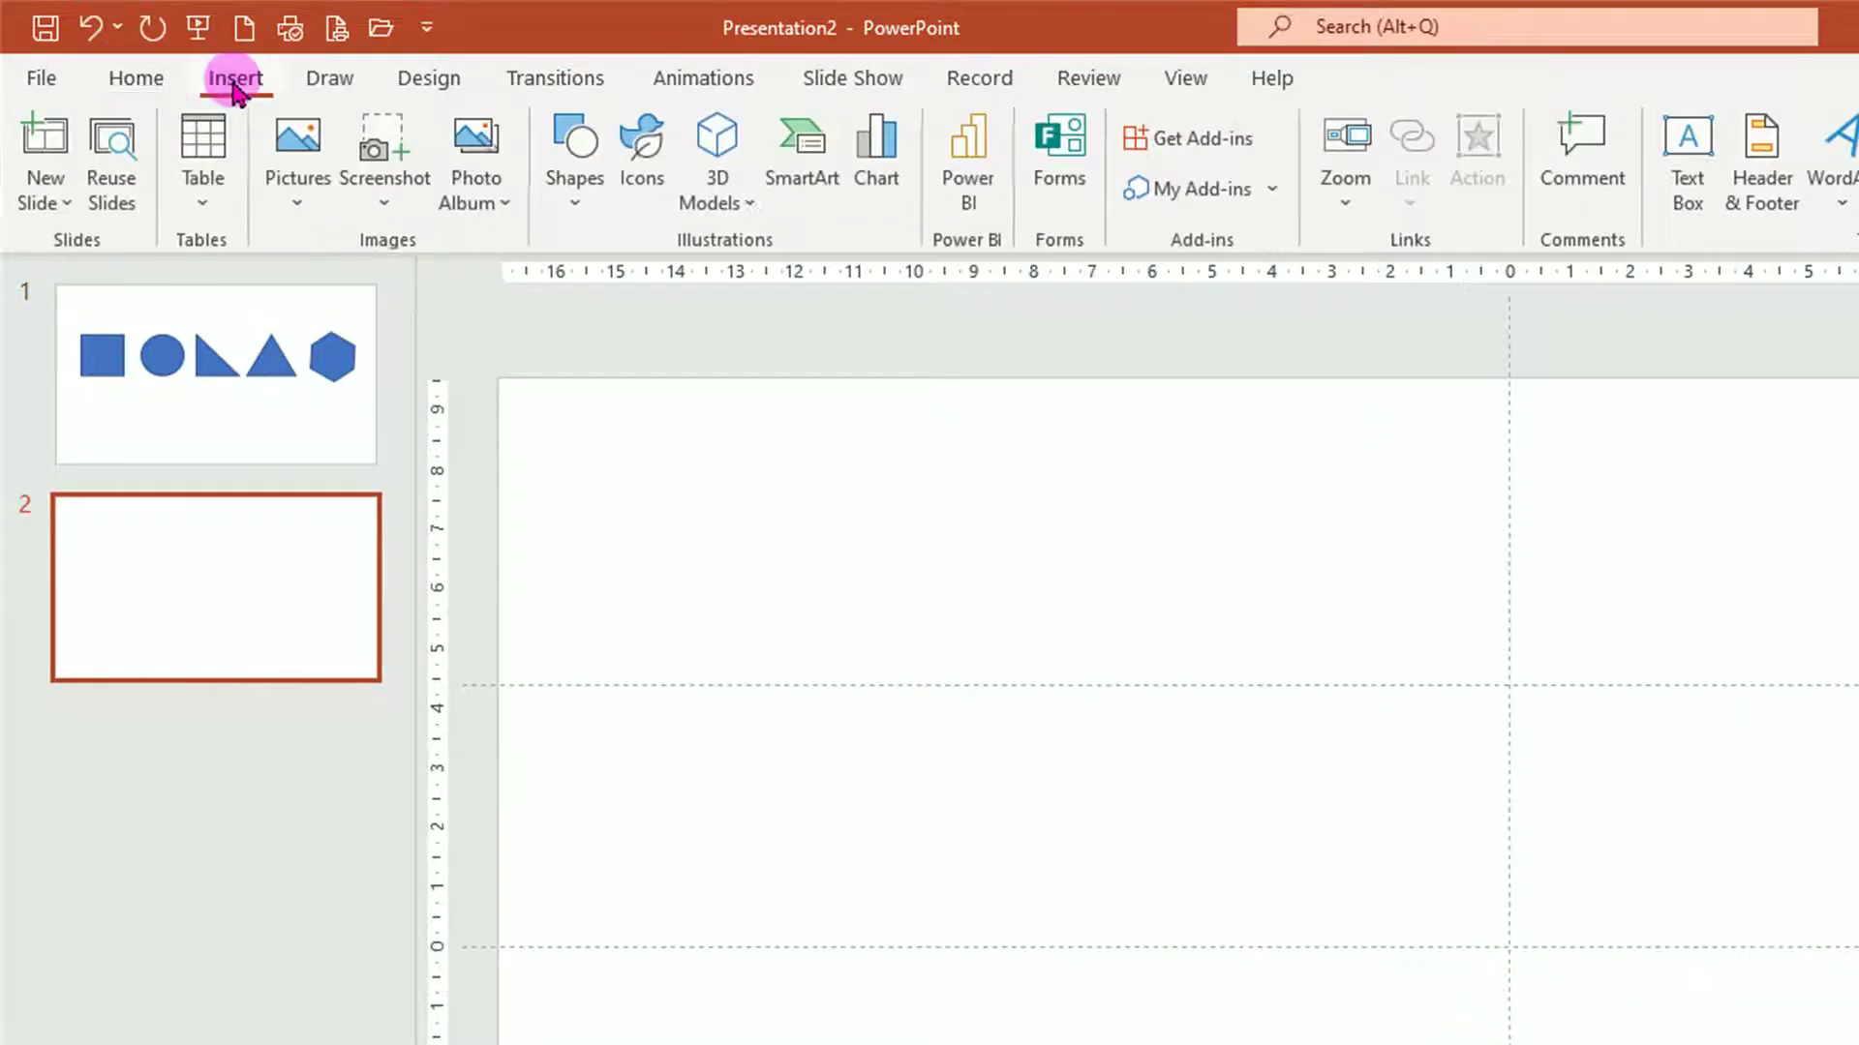
click(591, 217)
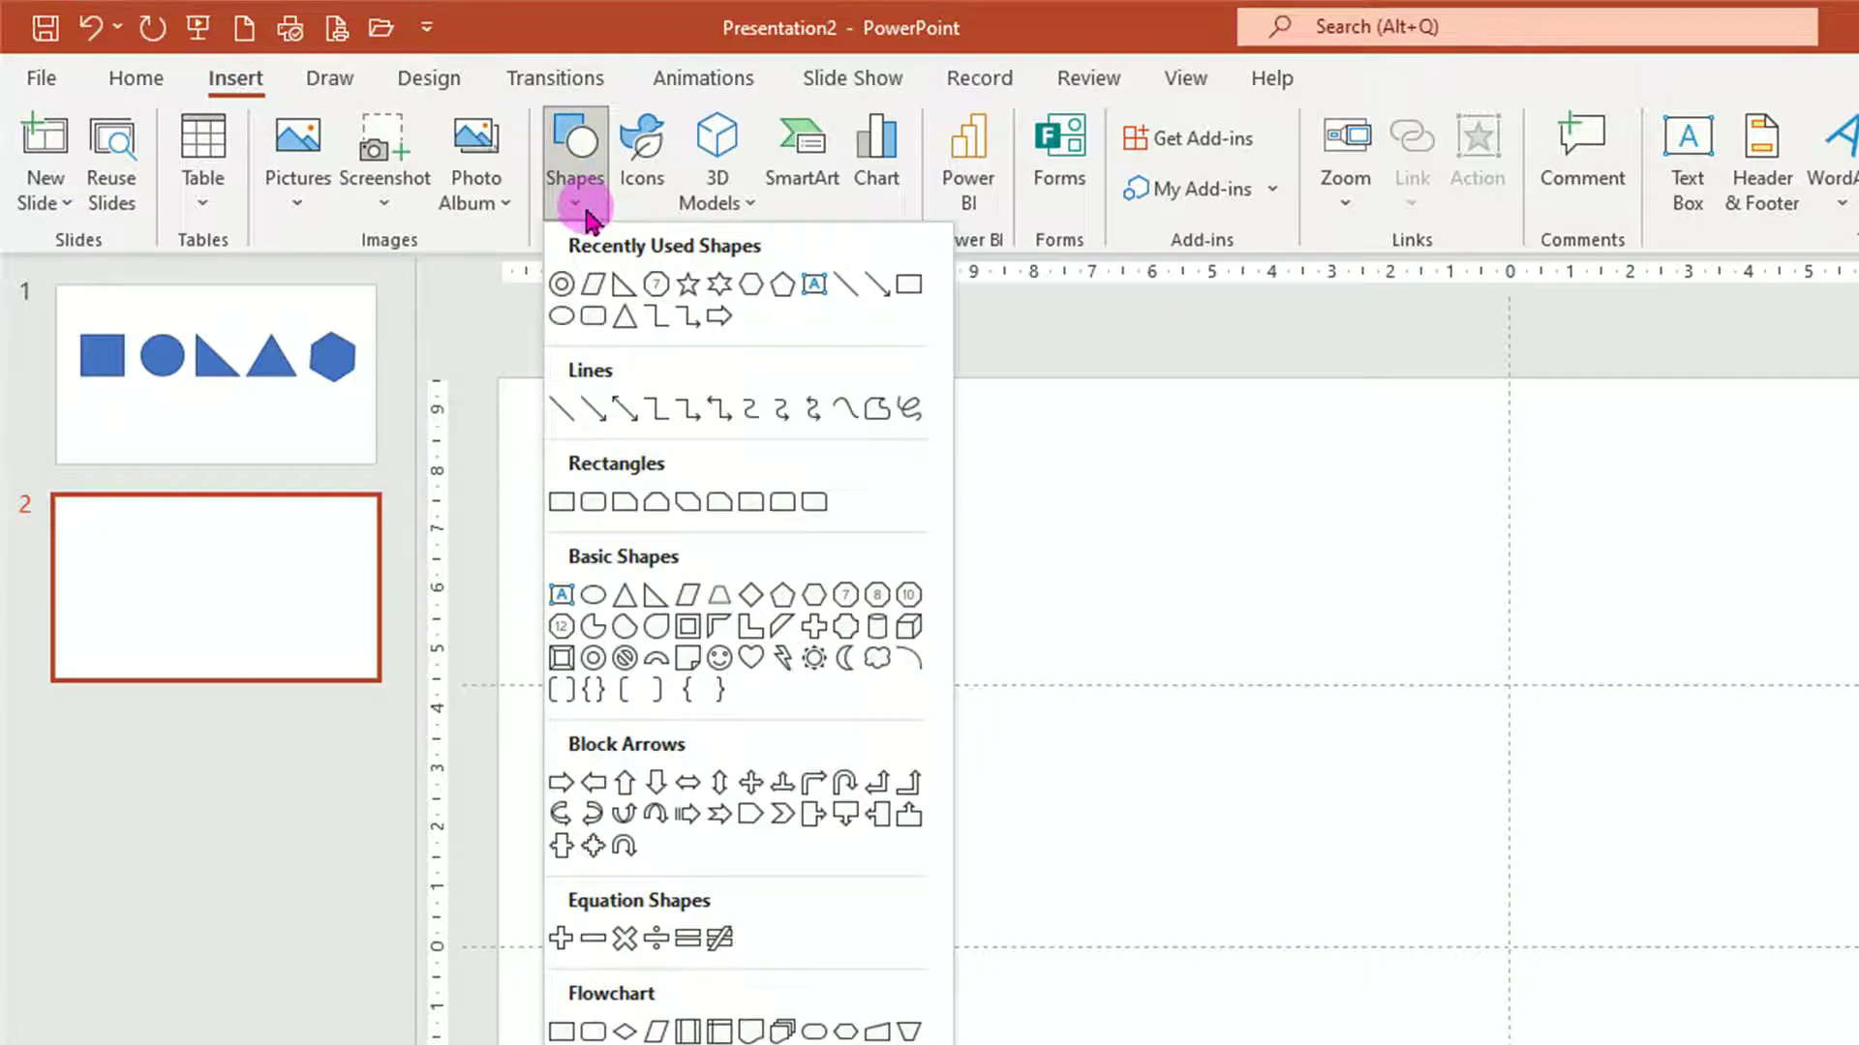
click(813, 602)
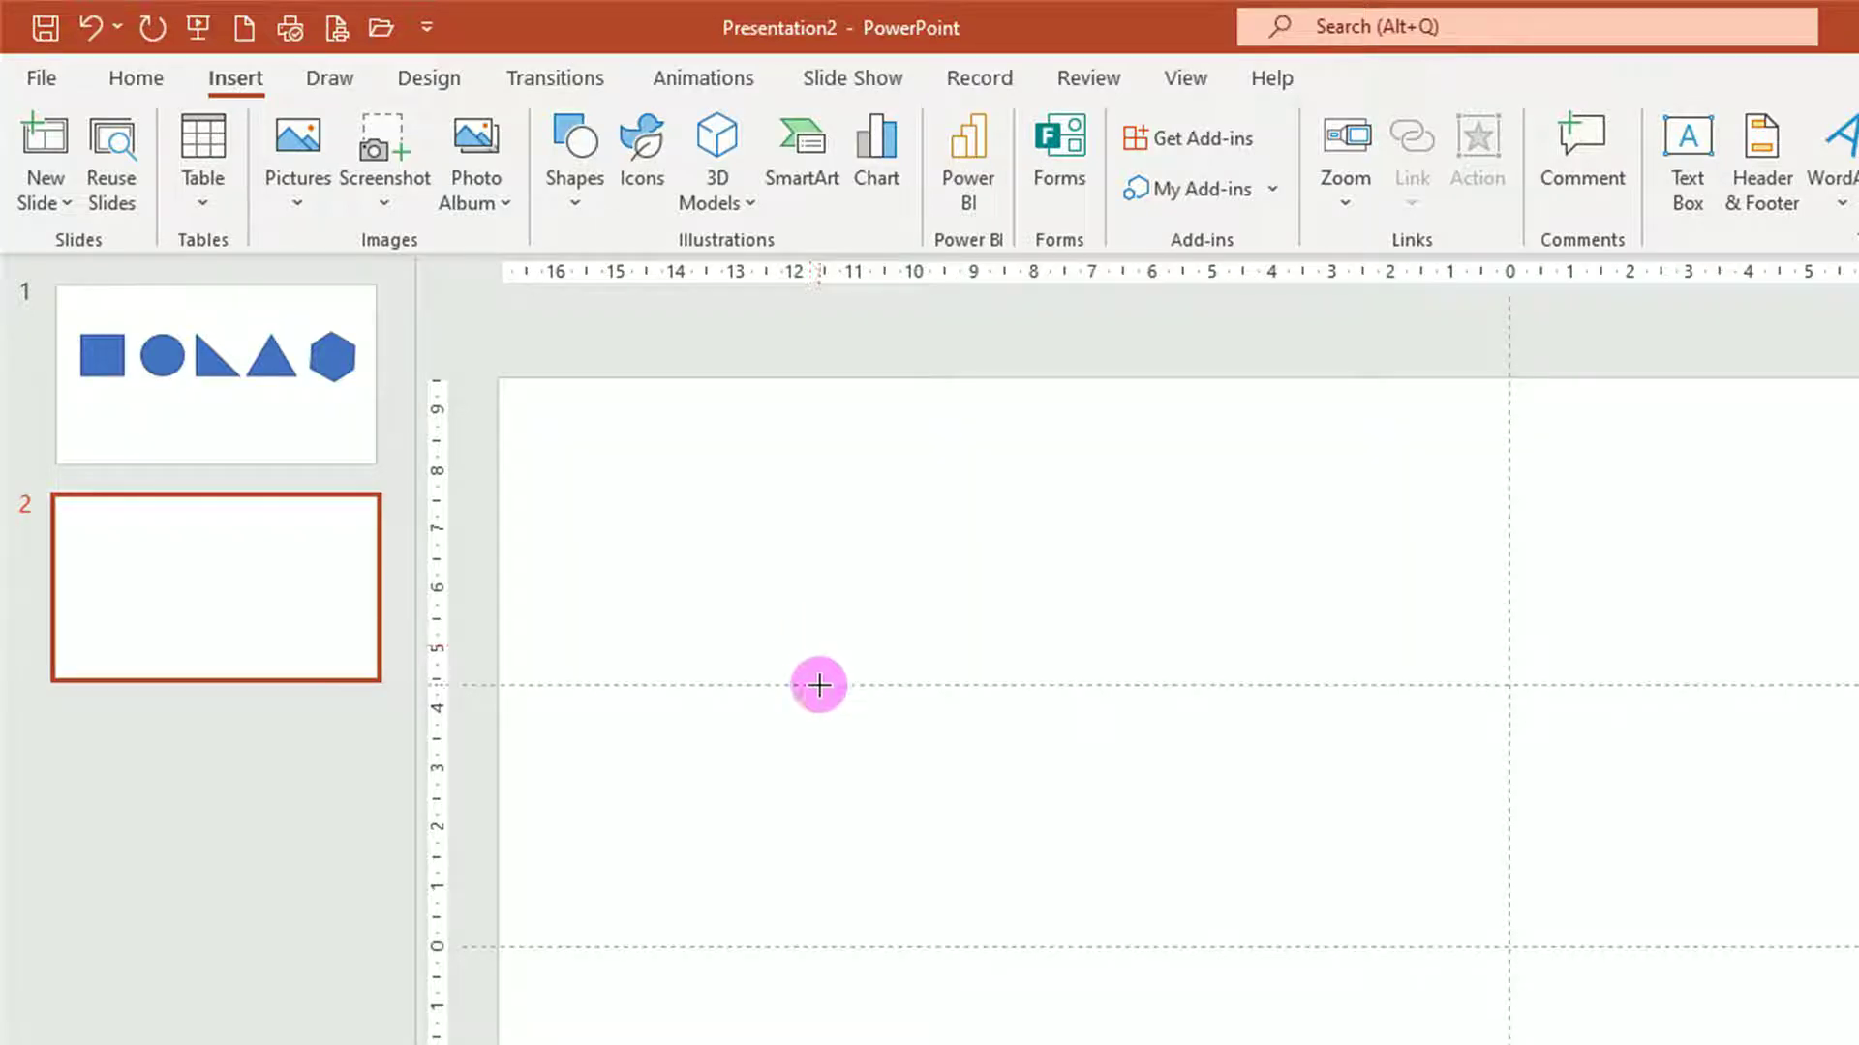
drag(819, 685, 1035, 946)
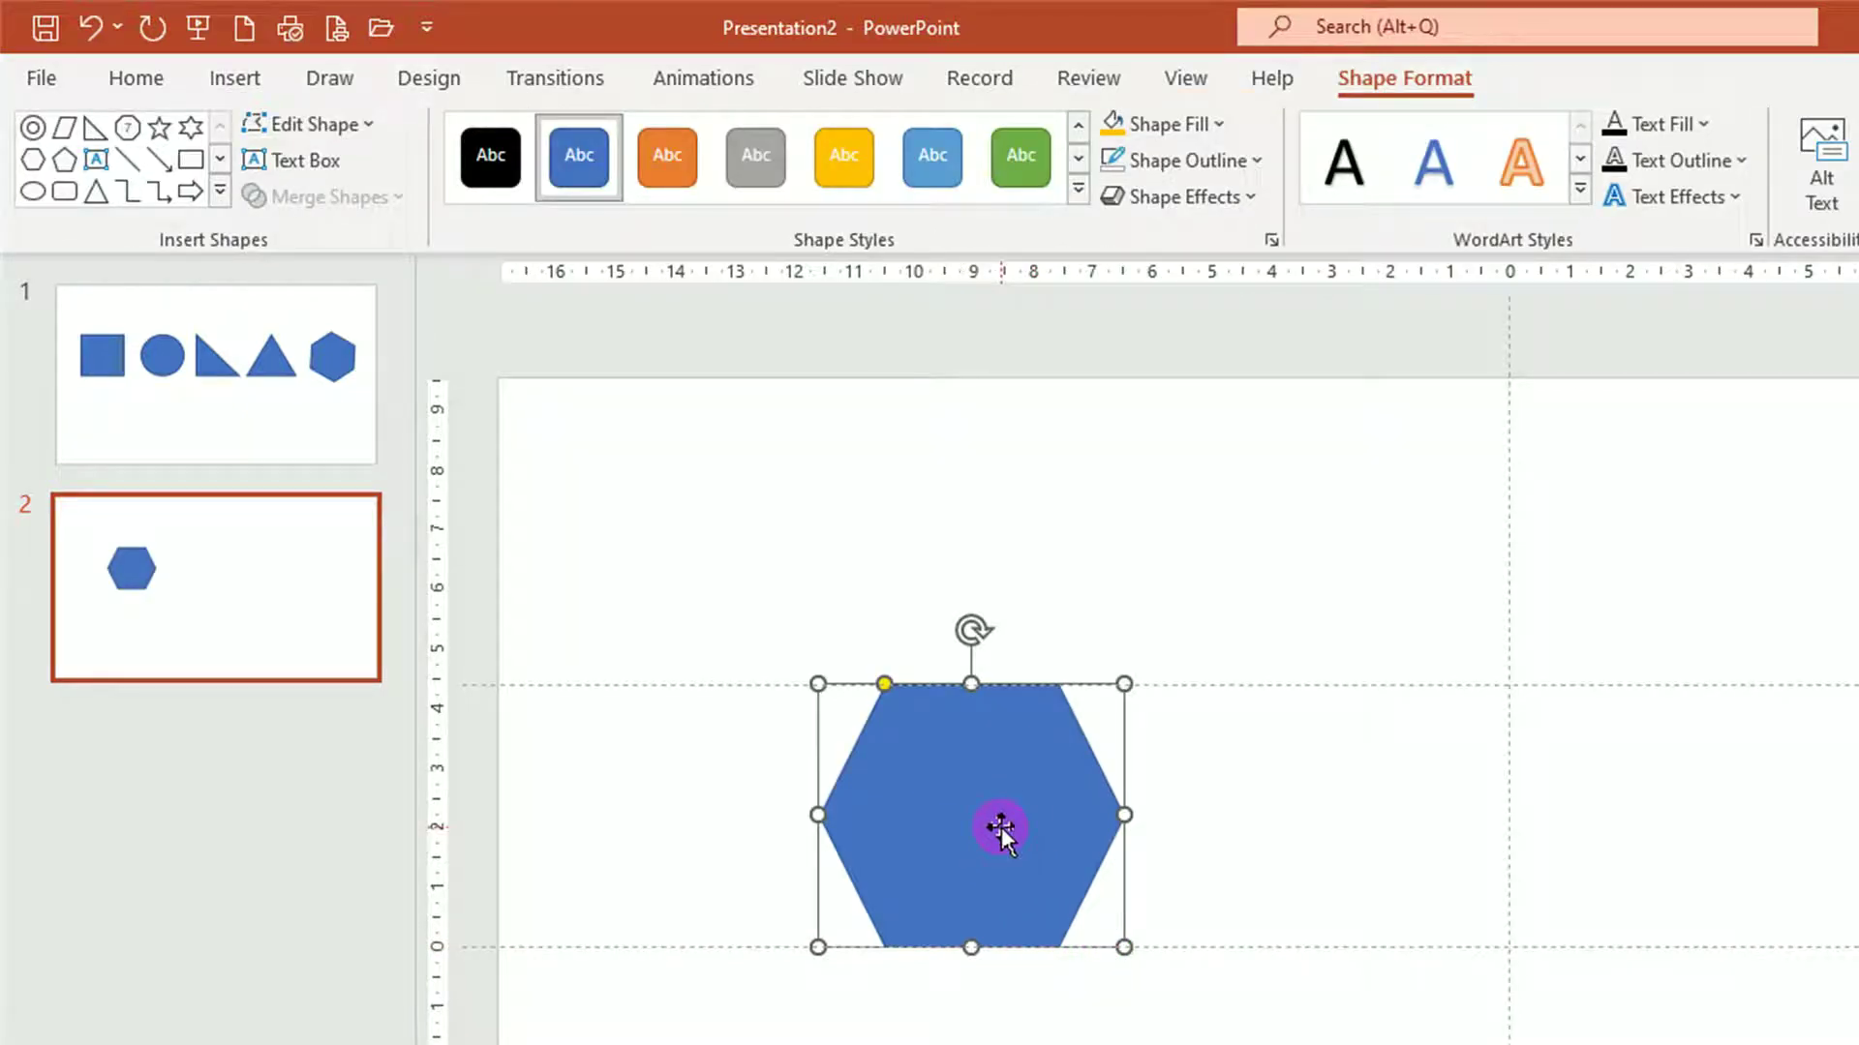
- Ctrl-drag the hexagon to place a matching copy to its right
mouse_move(1001, 827)
mouse_down()
mouse_move(1570, 835)
mouse_move(1542, 830)
mouse_up()
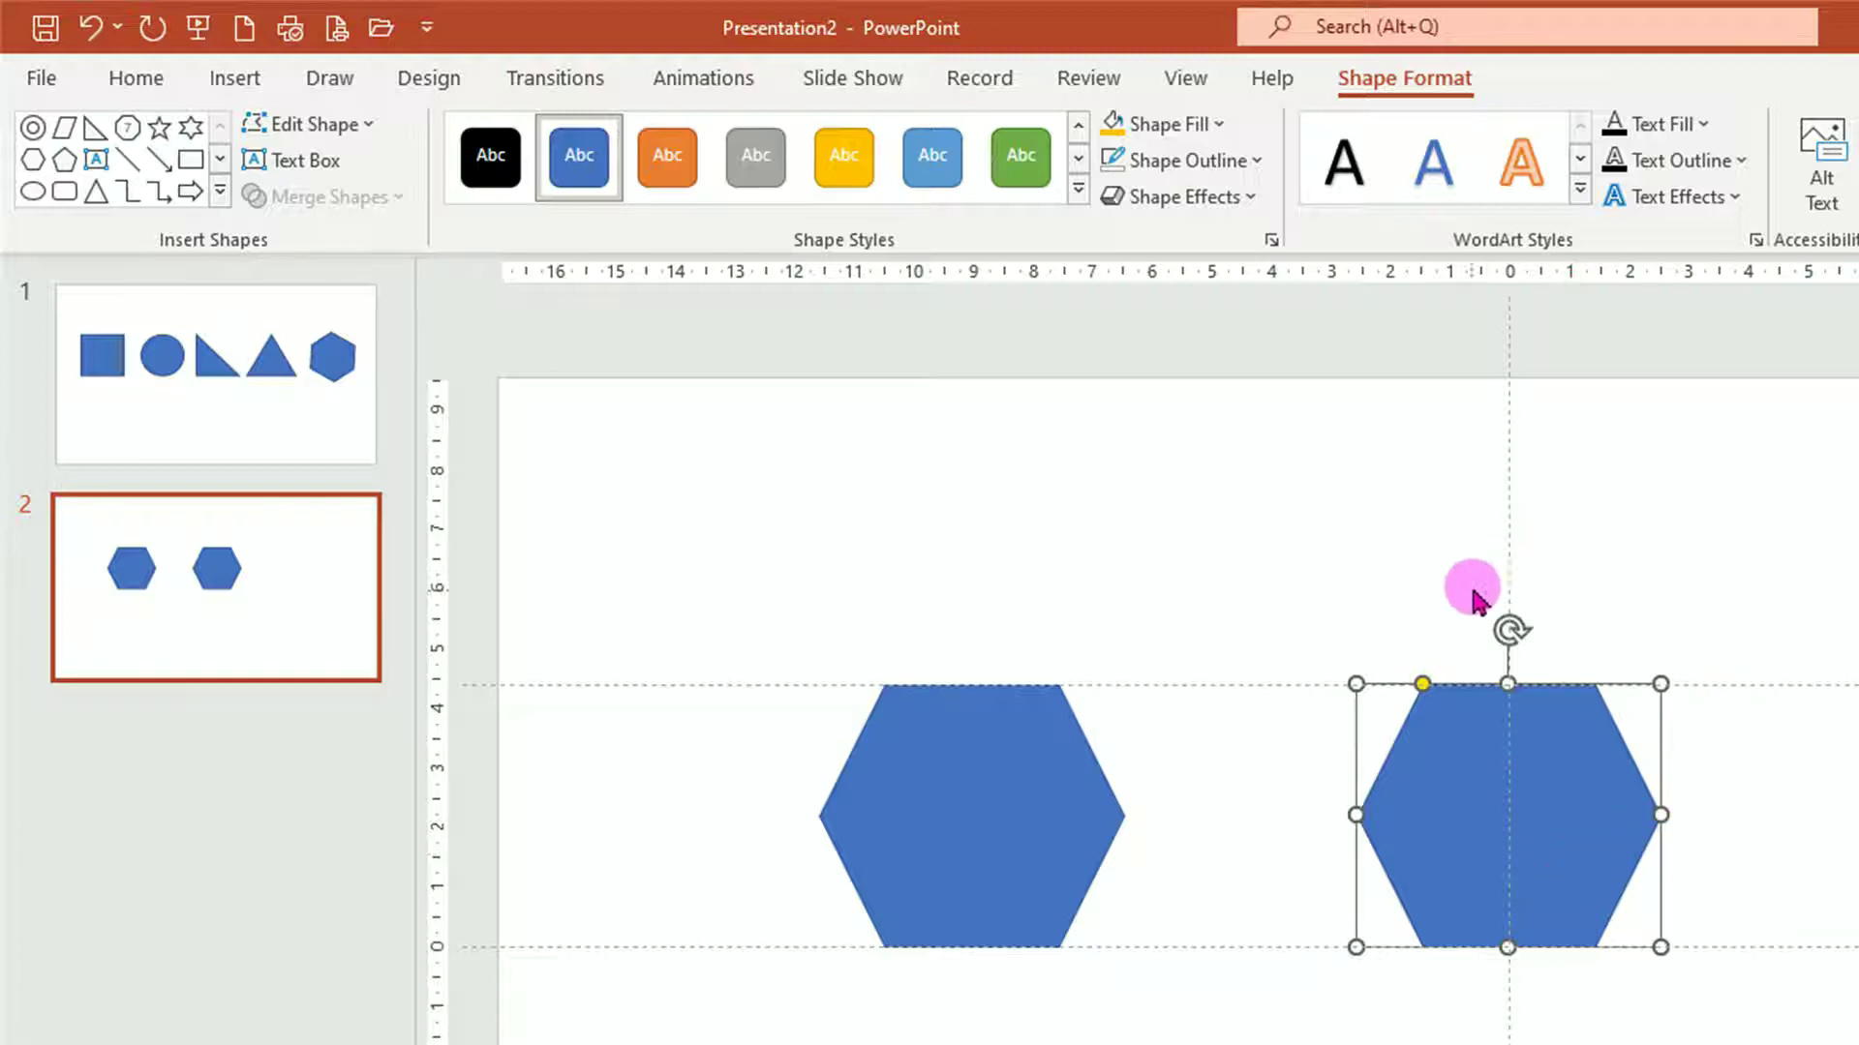
click(1444, 746)
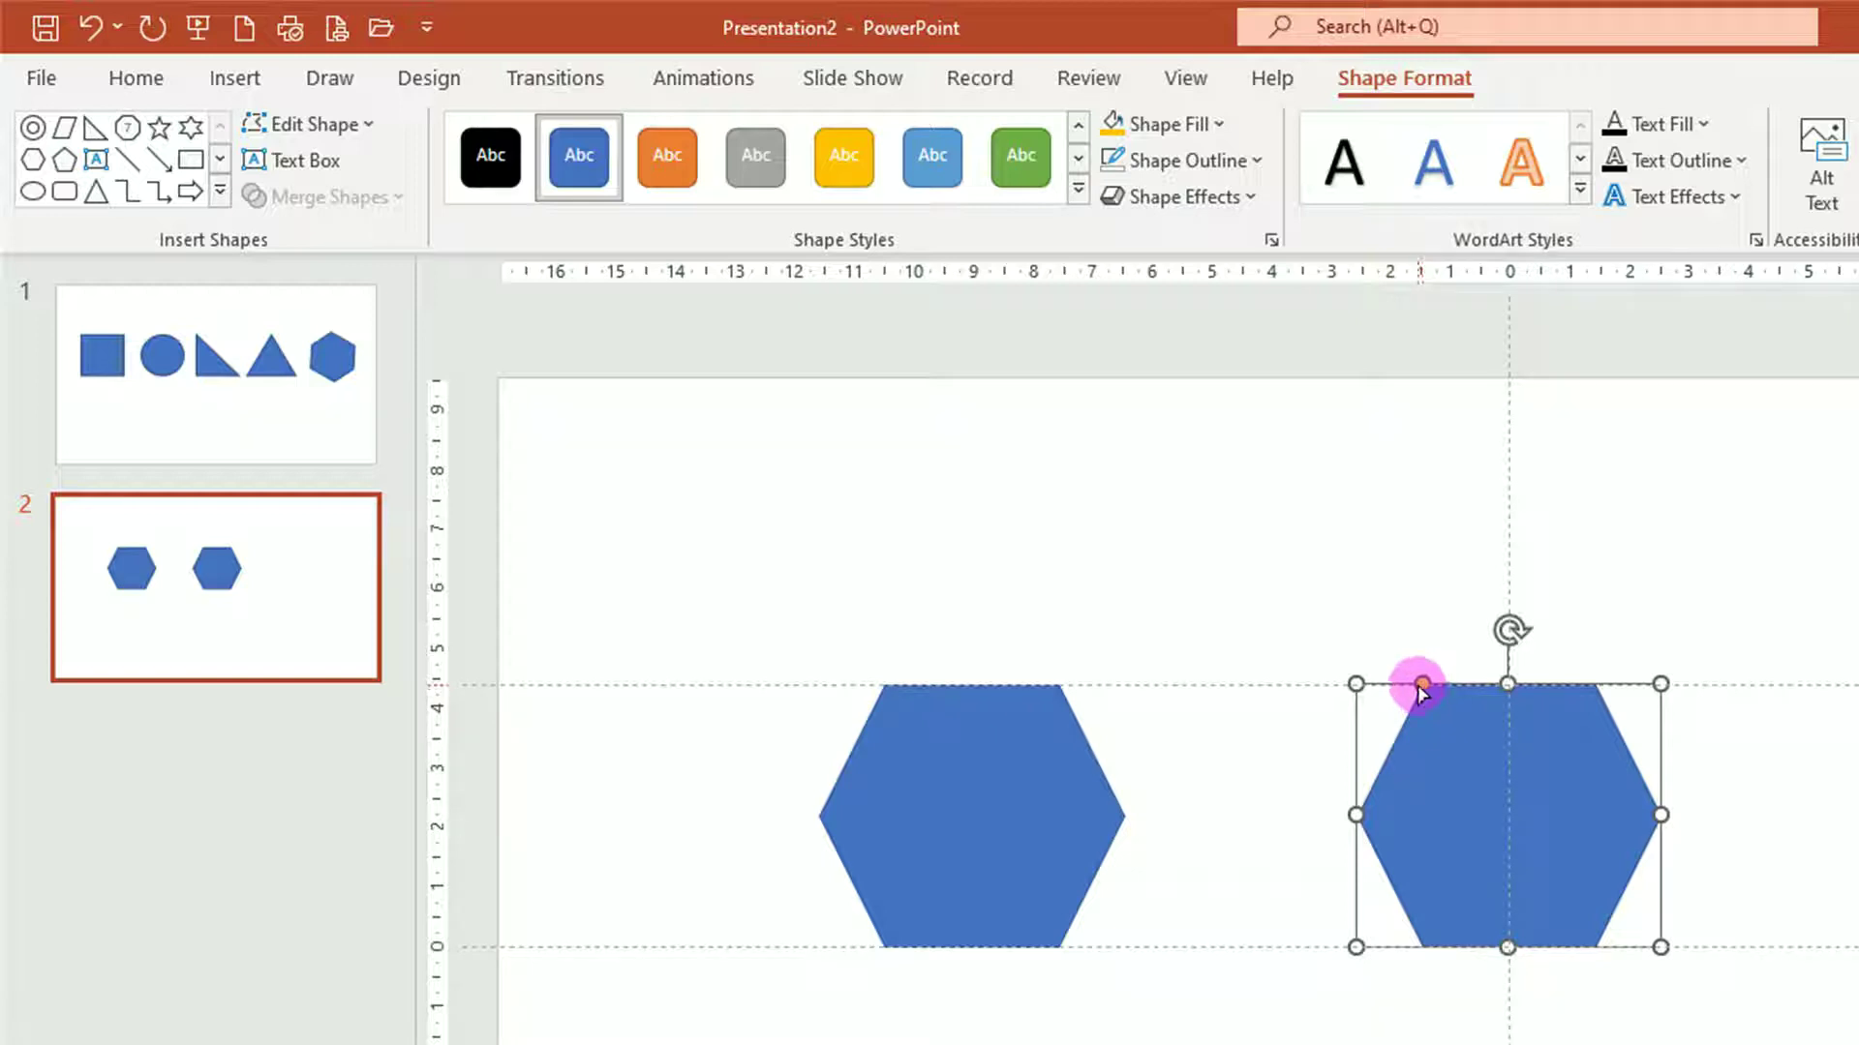
- Zoom in and drag the right hexagon's yellow adjustment handle to resize its flat edges
ctrl+scroll(1425, 707, up, 2)
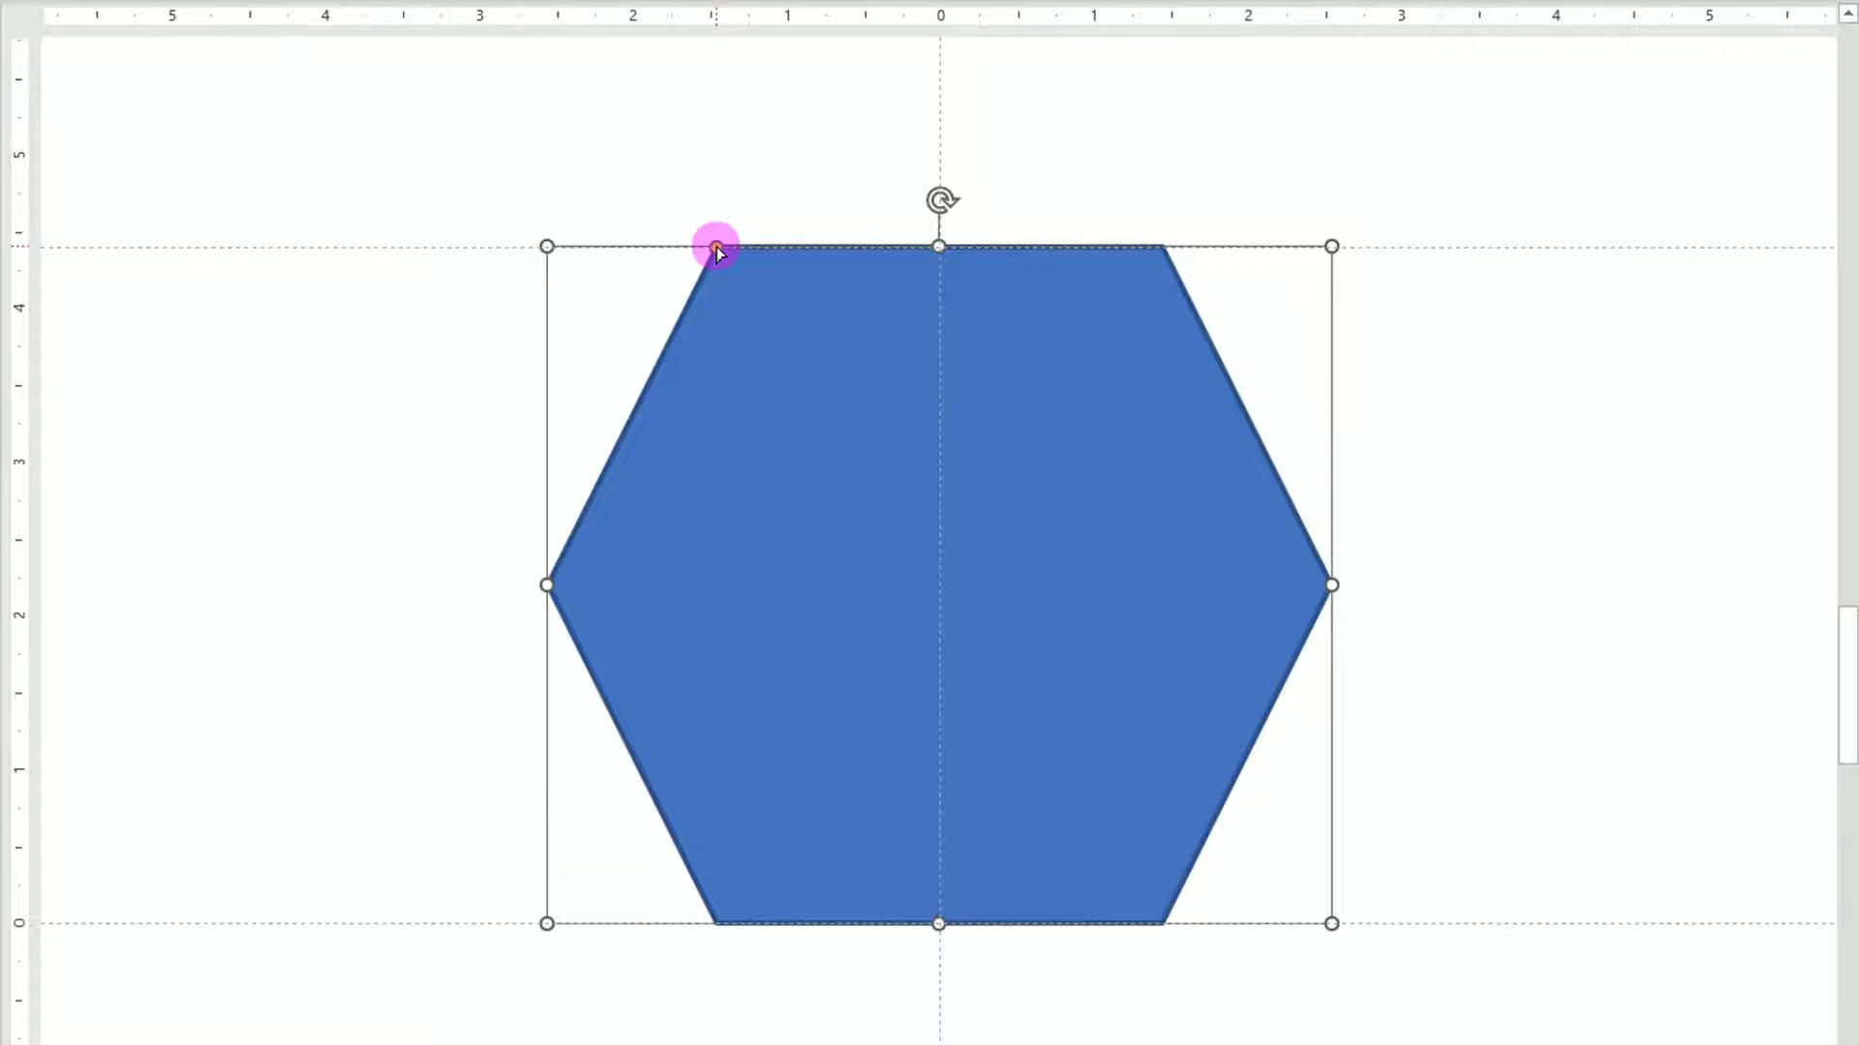
drag(716, 250, 762, 261)
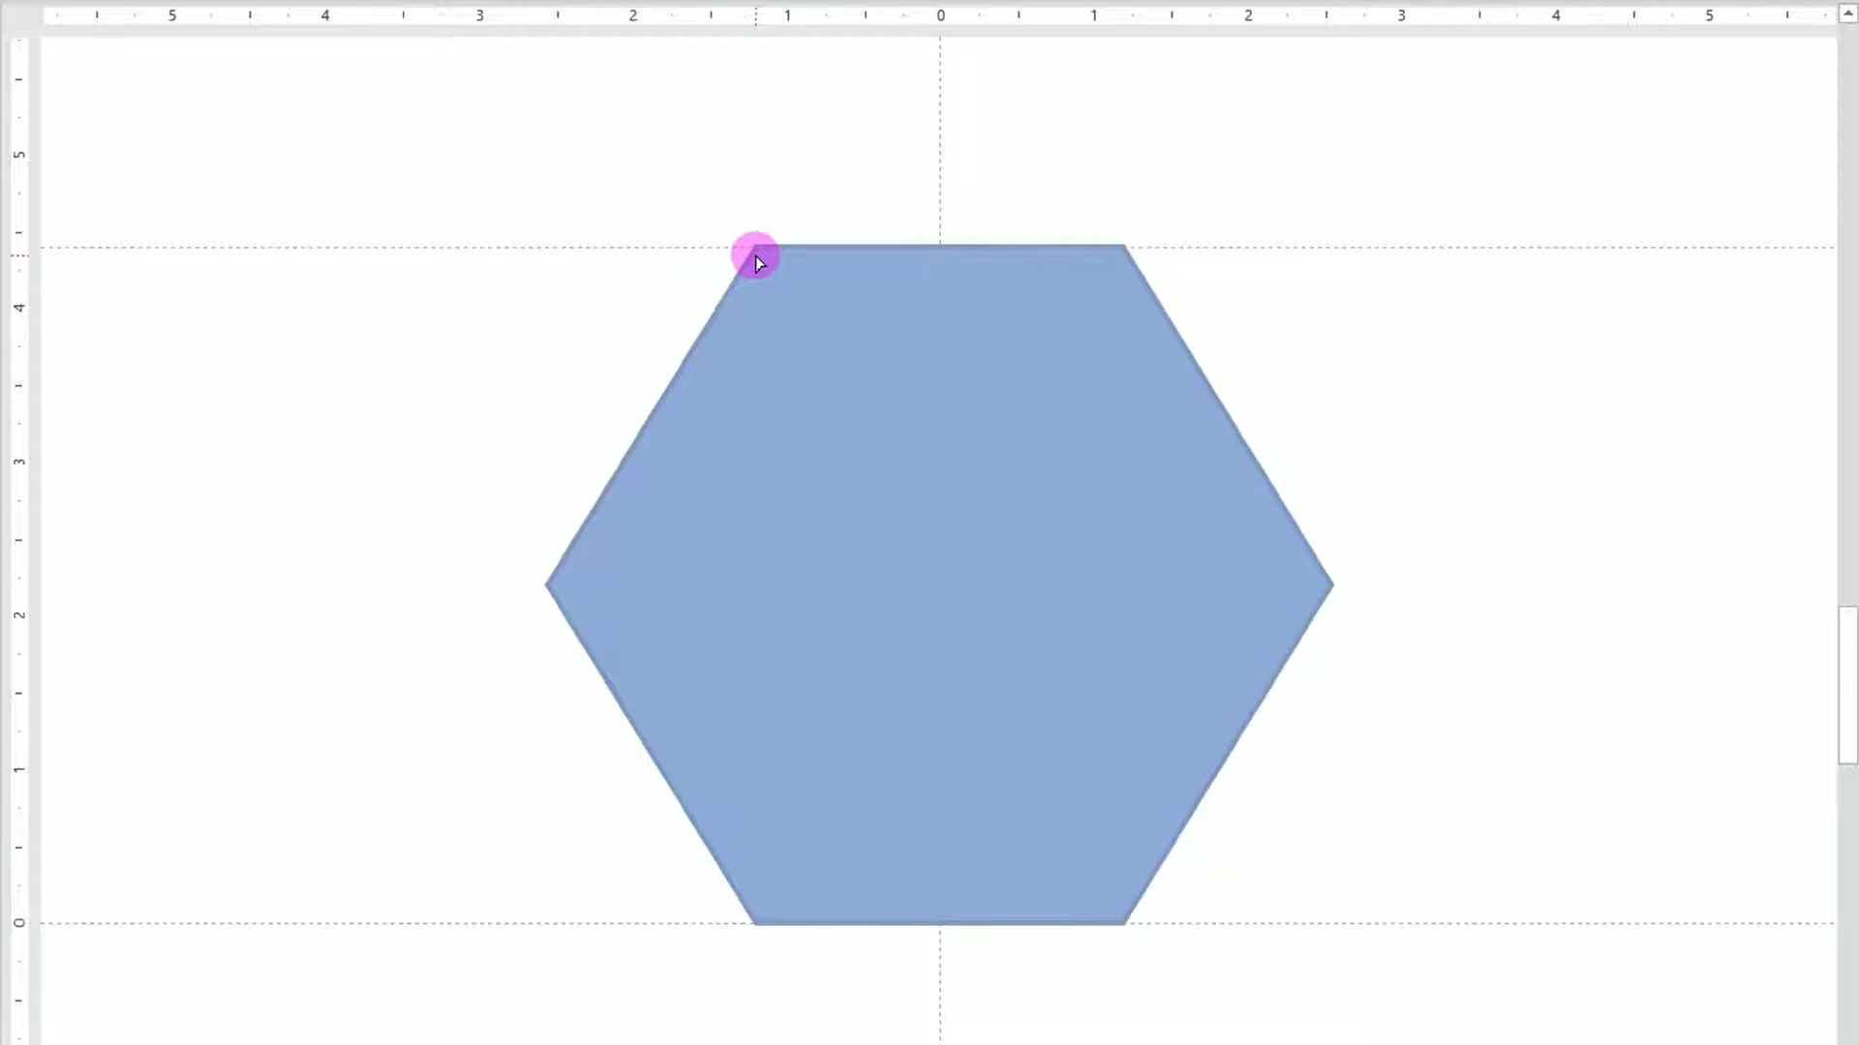
drag(765, 263, 757, 253)
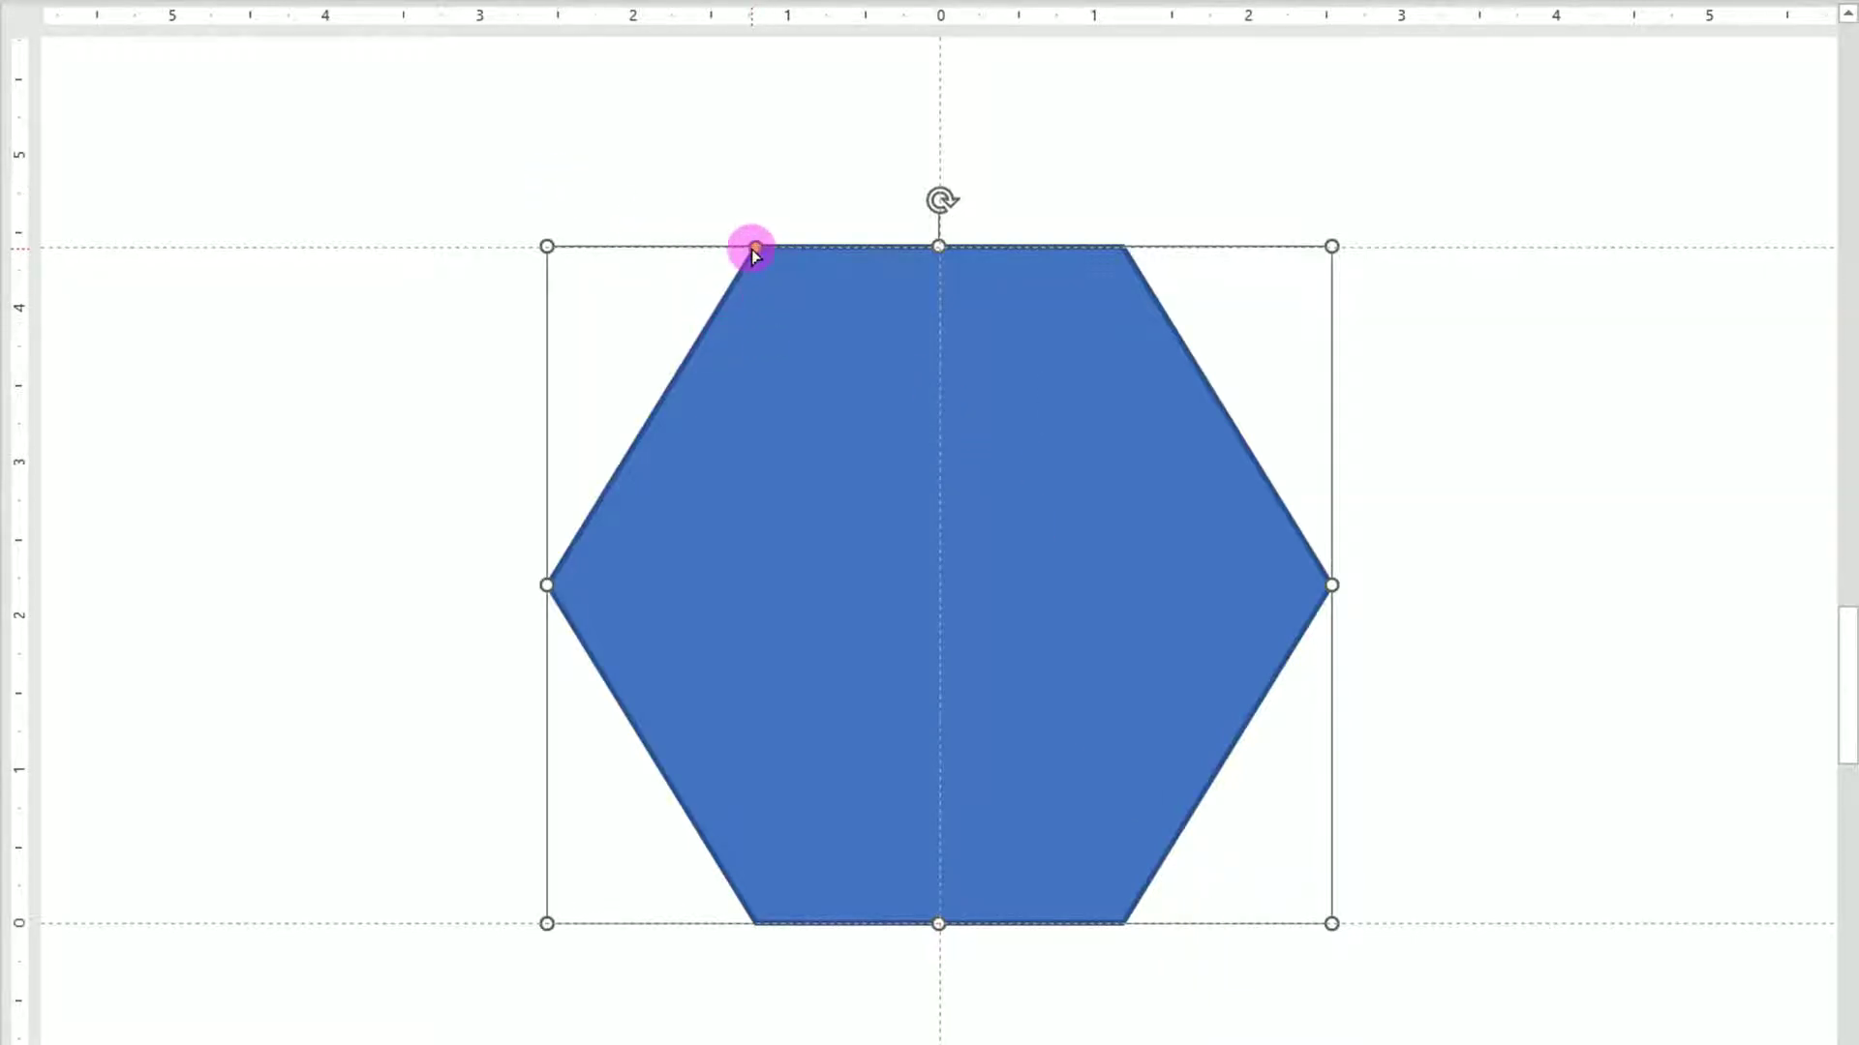
drag(754, 248, 742, 248)
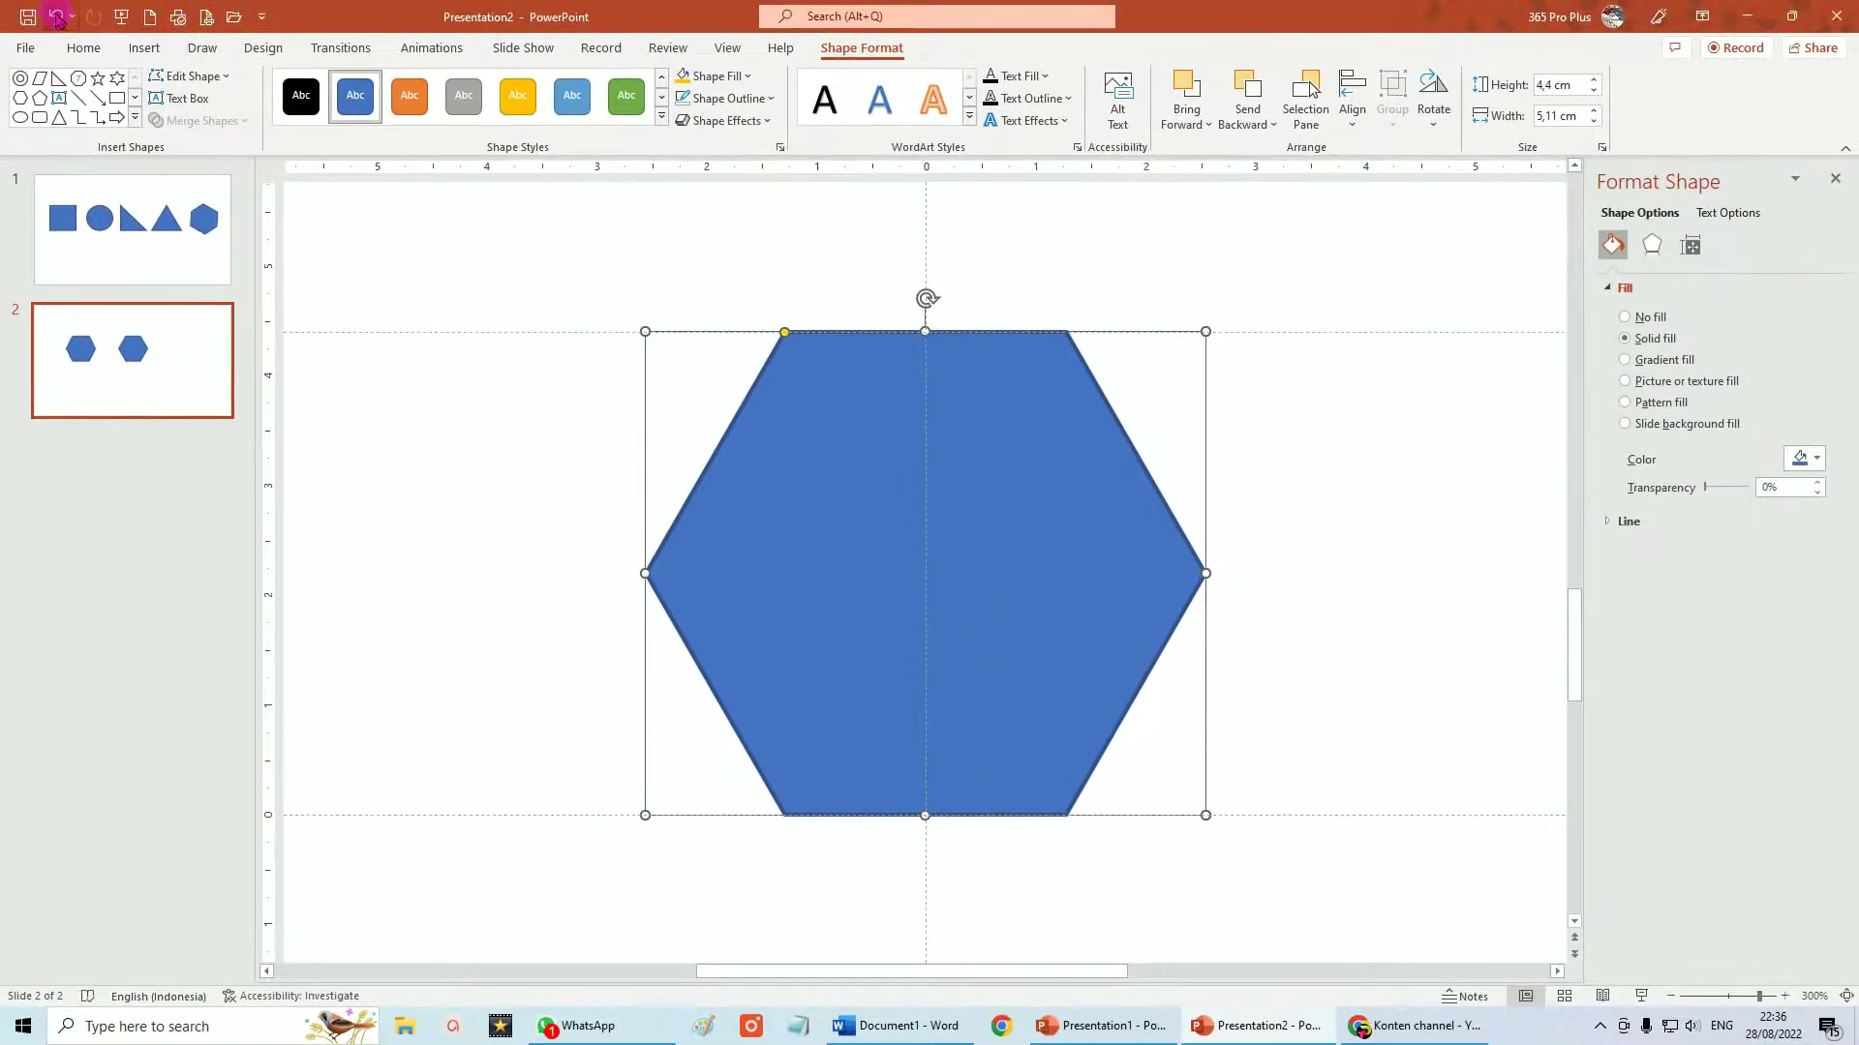
click(56, 16)
click(56, 17)
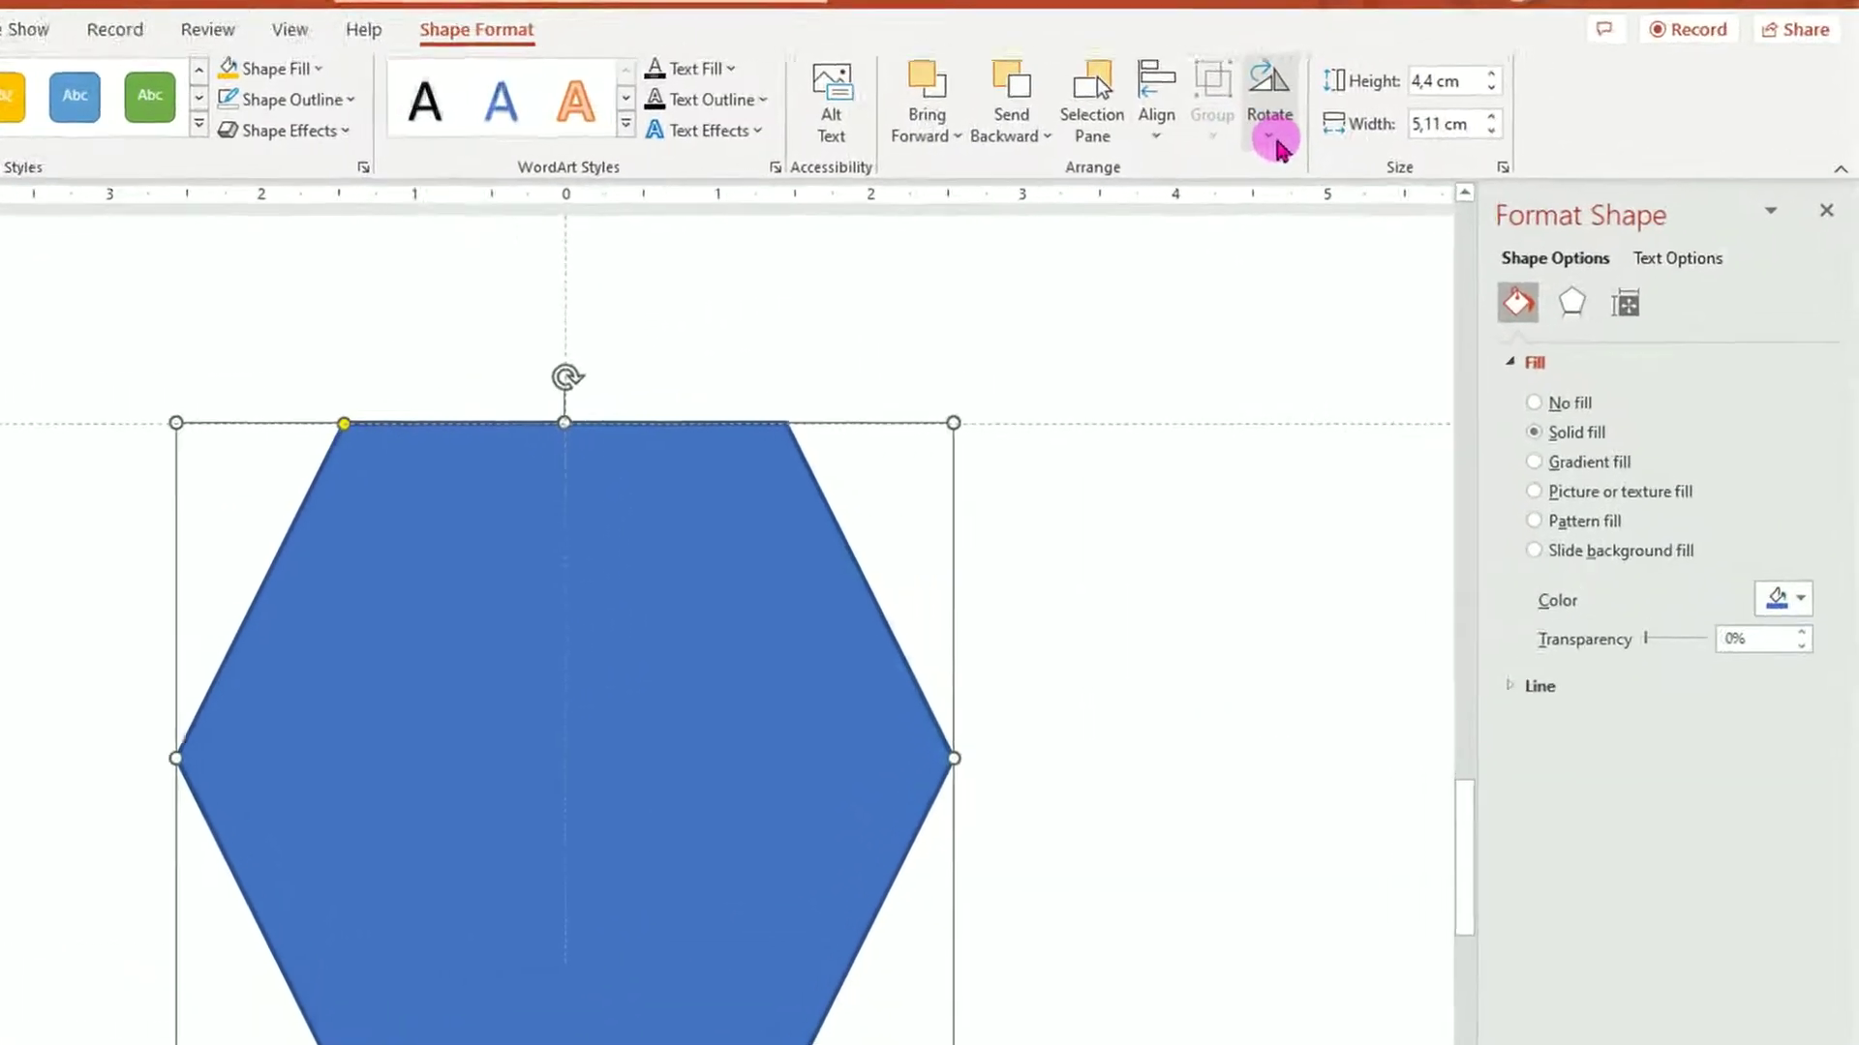
- Set the reshaped hexagon's rotation to 60° via More Rotation Options
click(1274, 142)
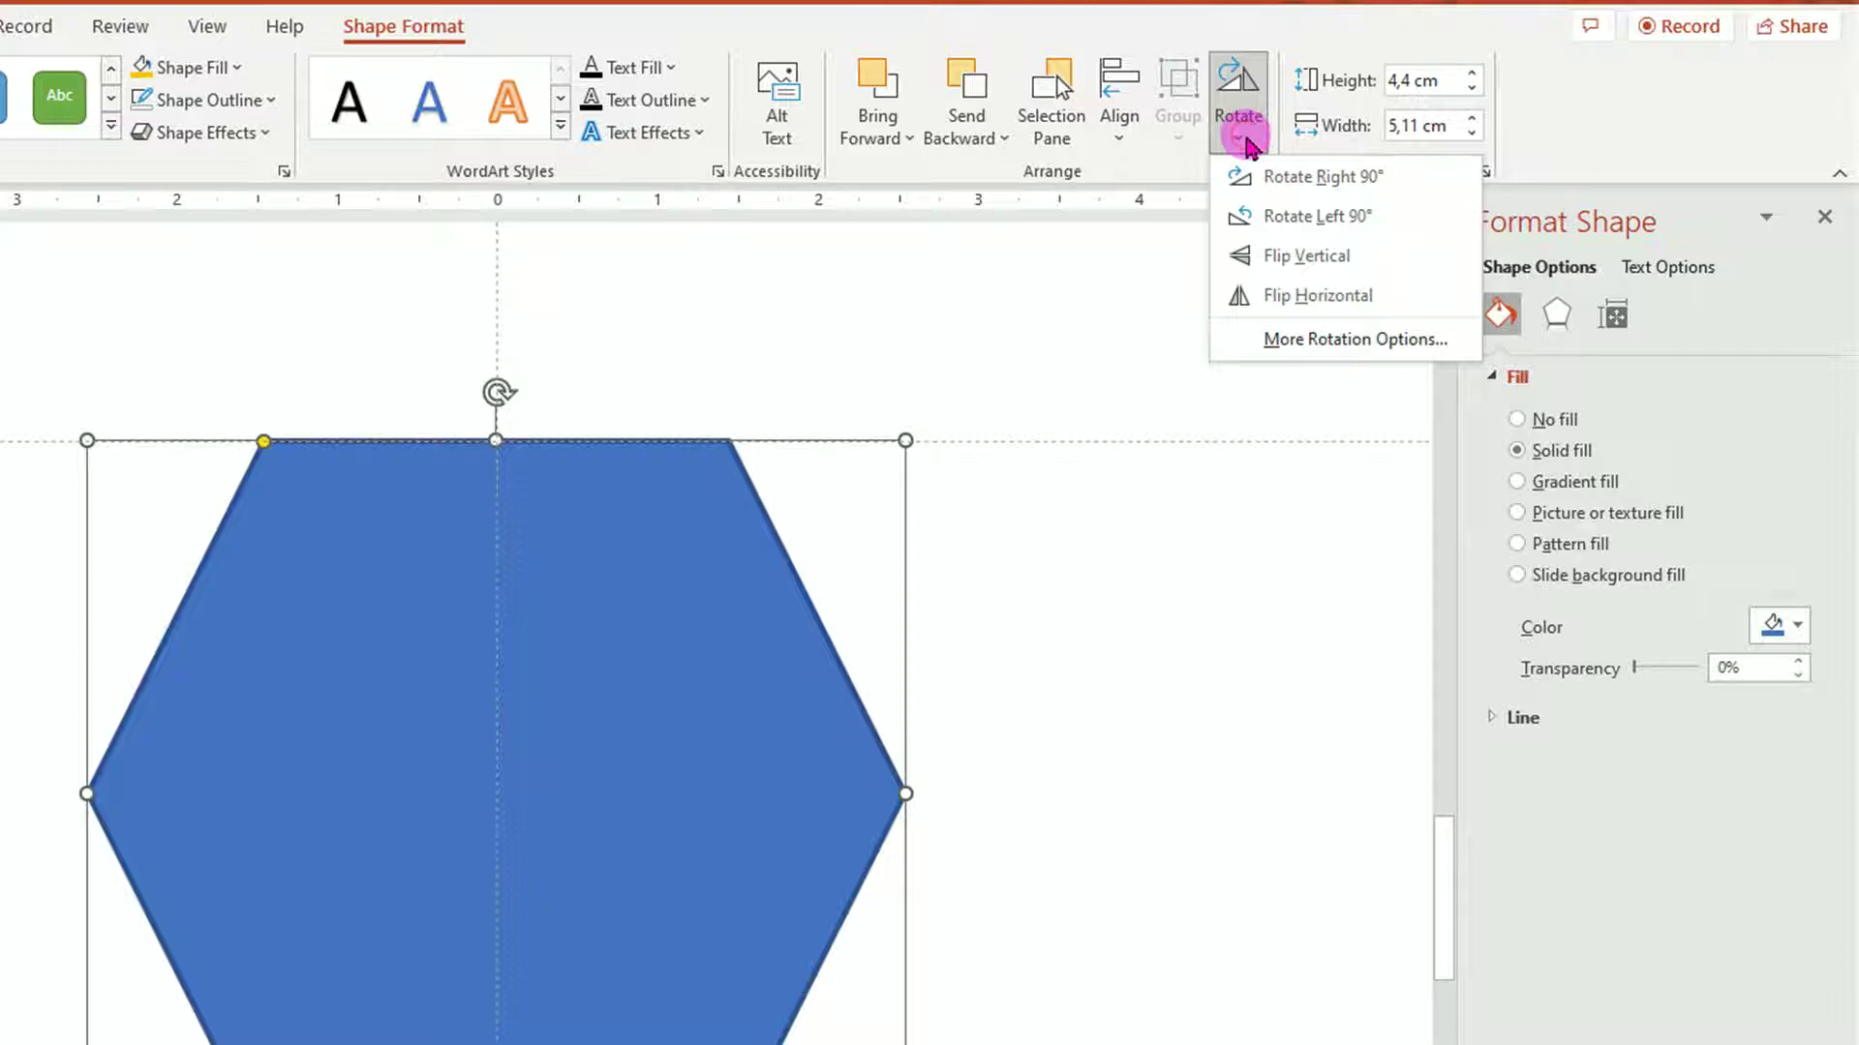
click(1336, 341)
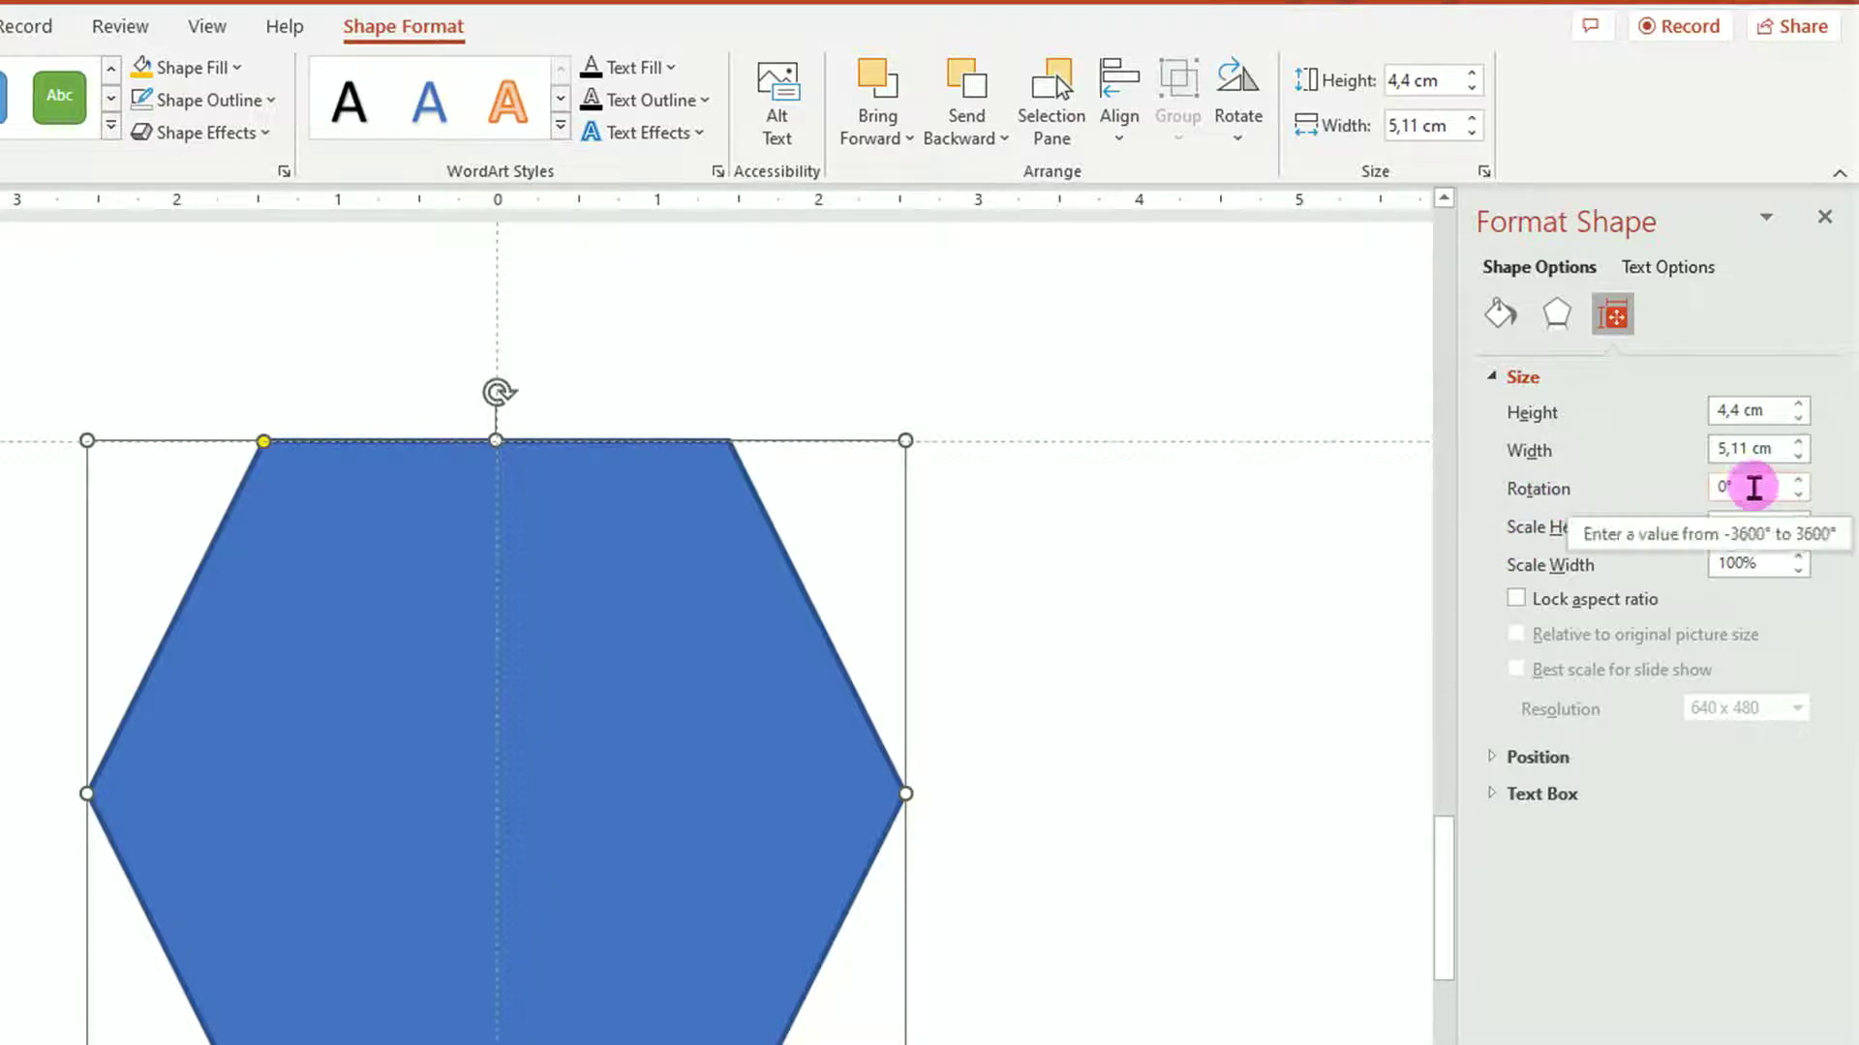
drag(1752, 486, 1684, 508)
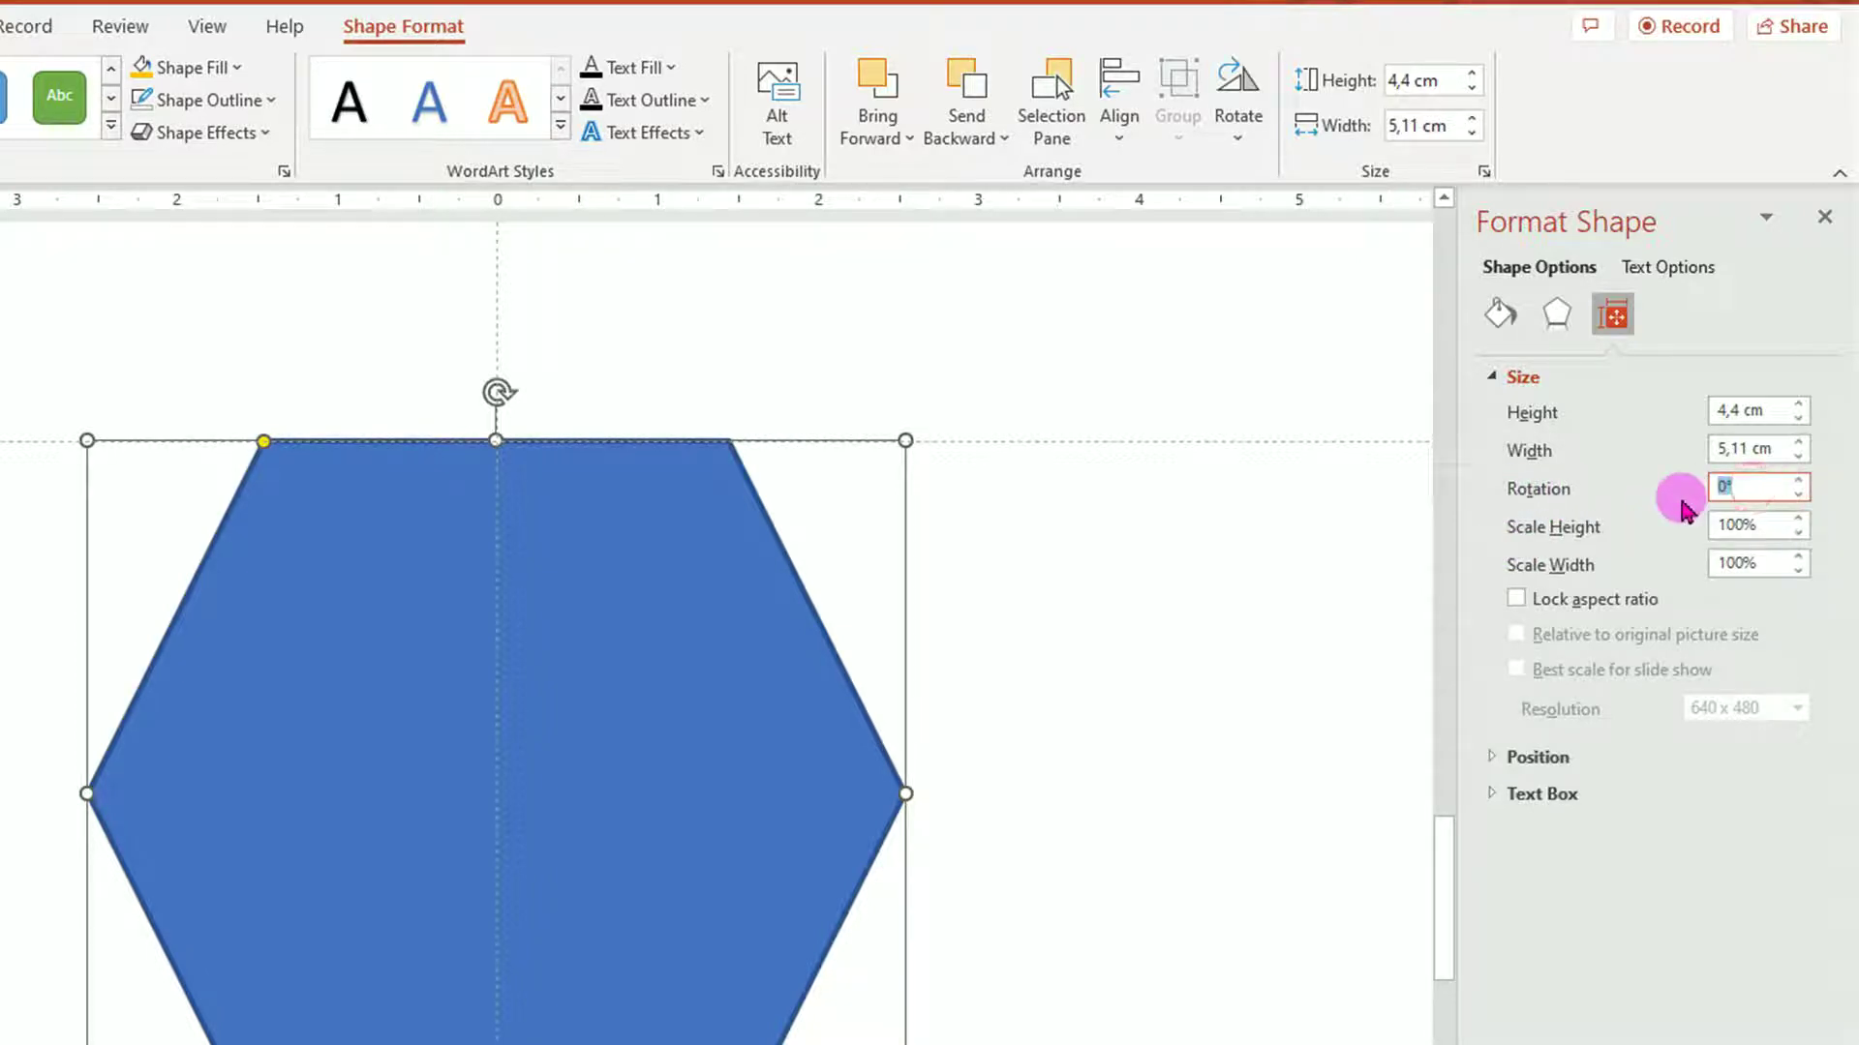
text(60)
key(Return)
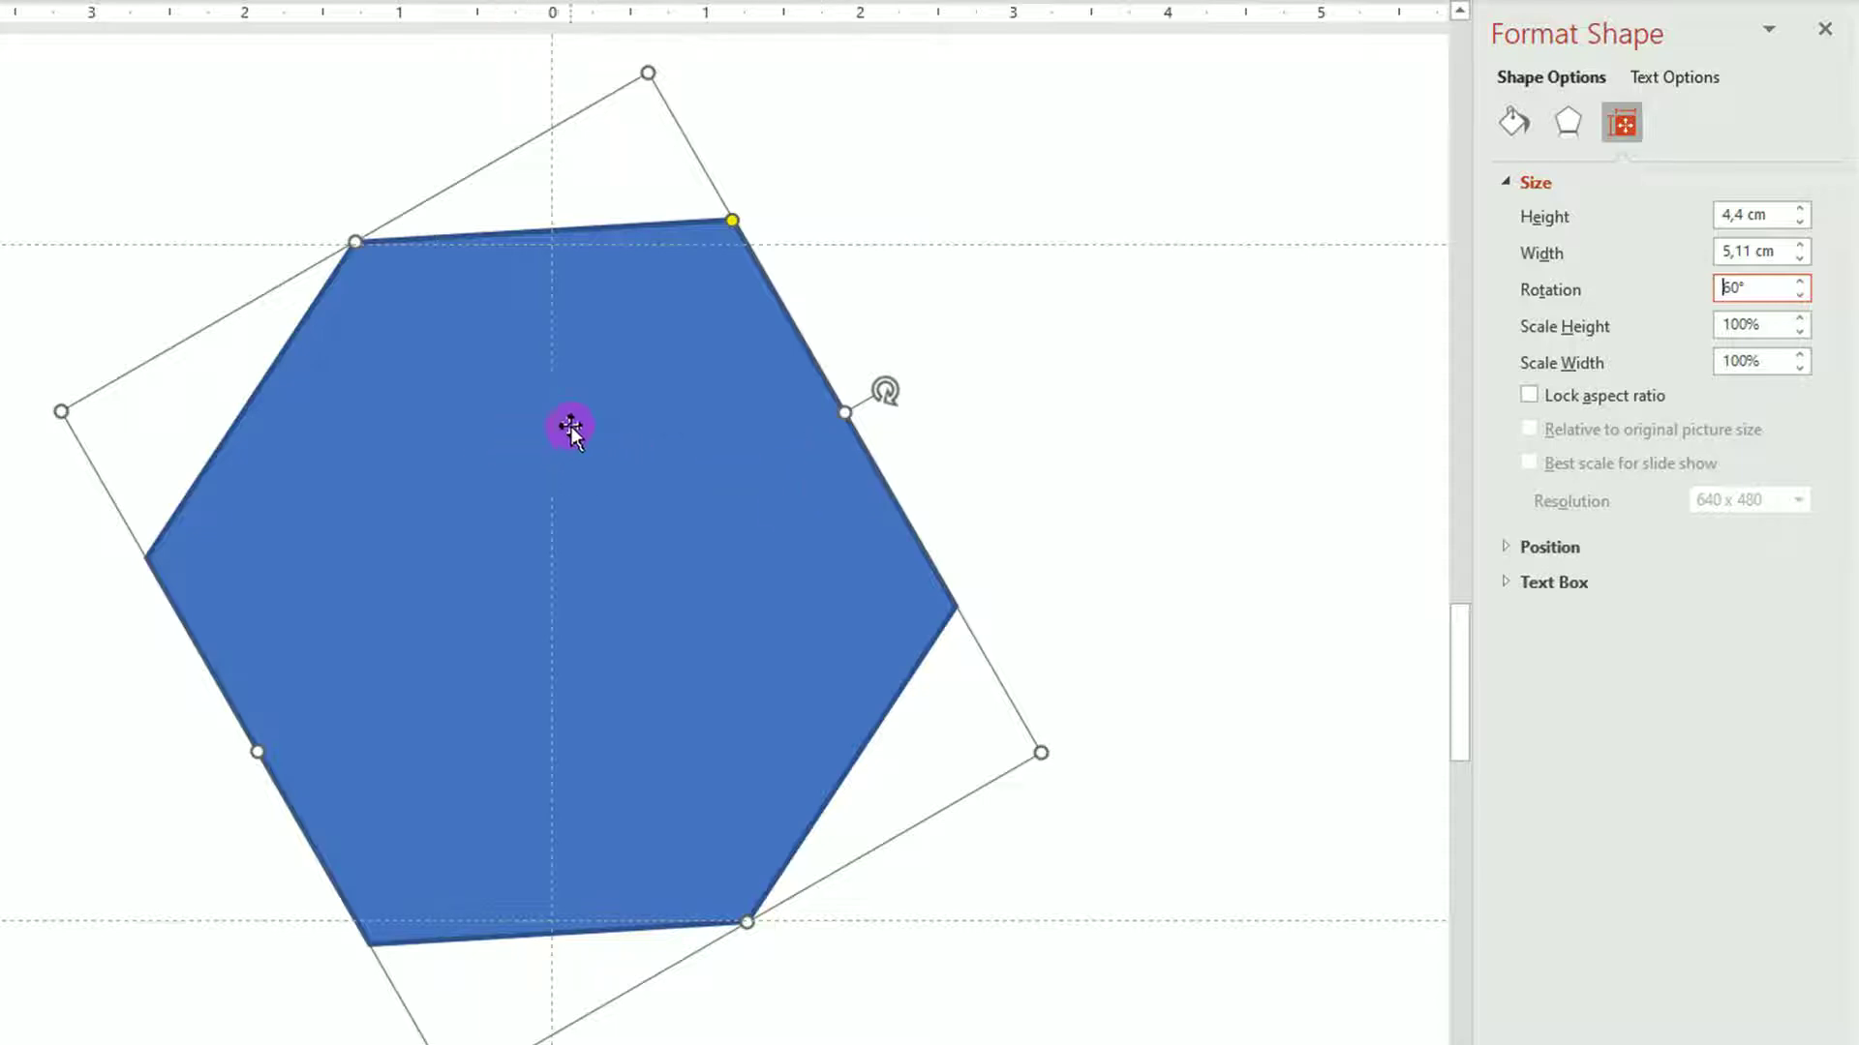
- Change the hexagon's rotation to 30° in the Rotation box
click(1761, 288)
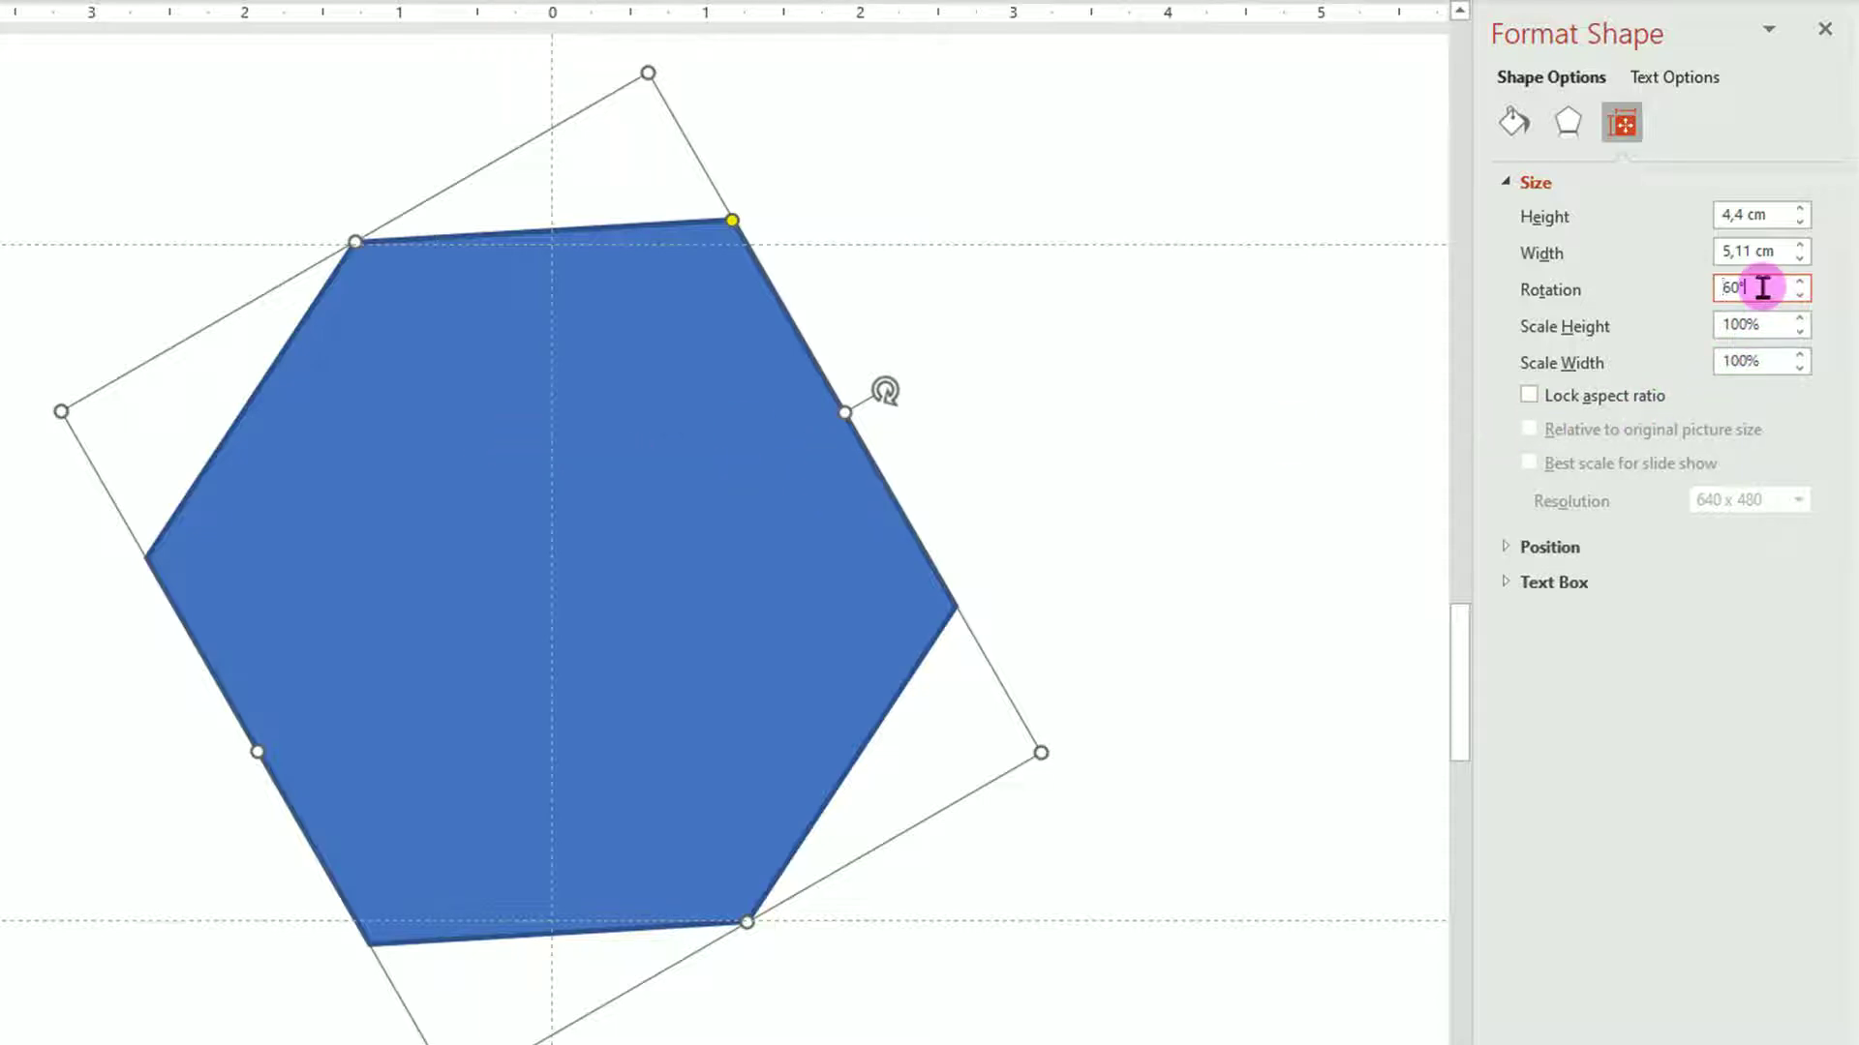
key(BackSpace)
key(BackSpace)
key(BackSpace)
text(30)
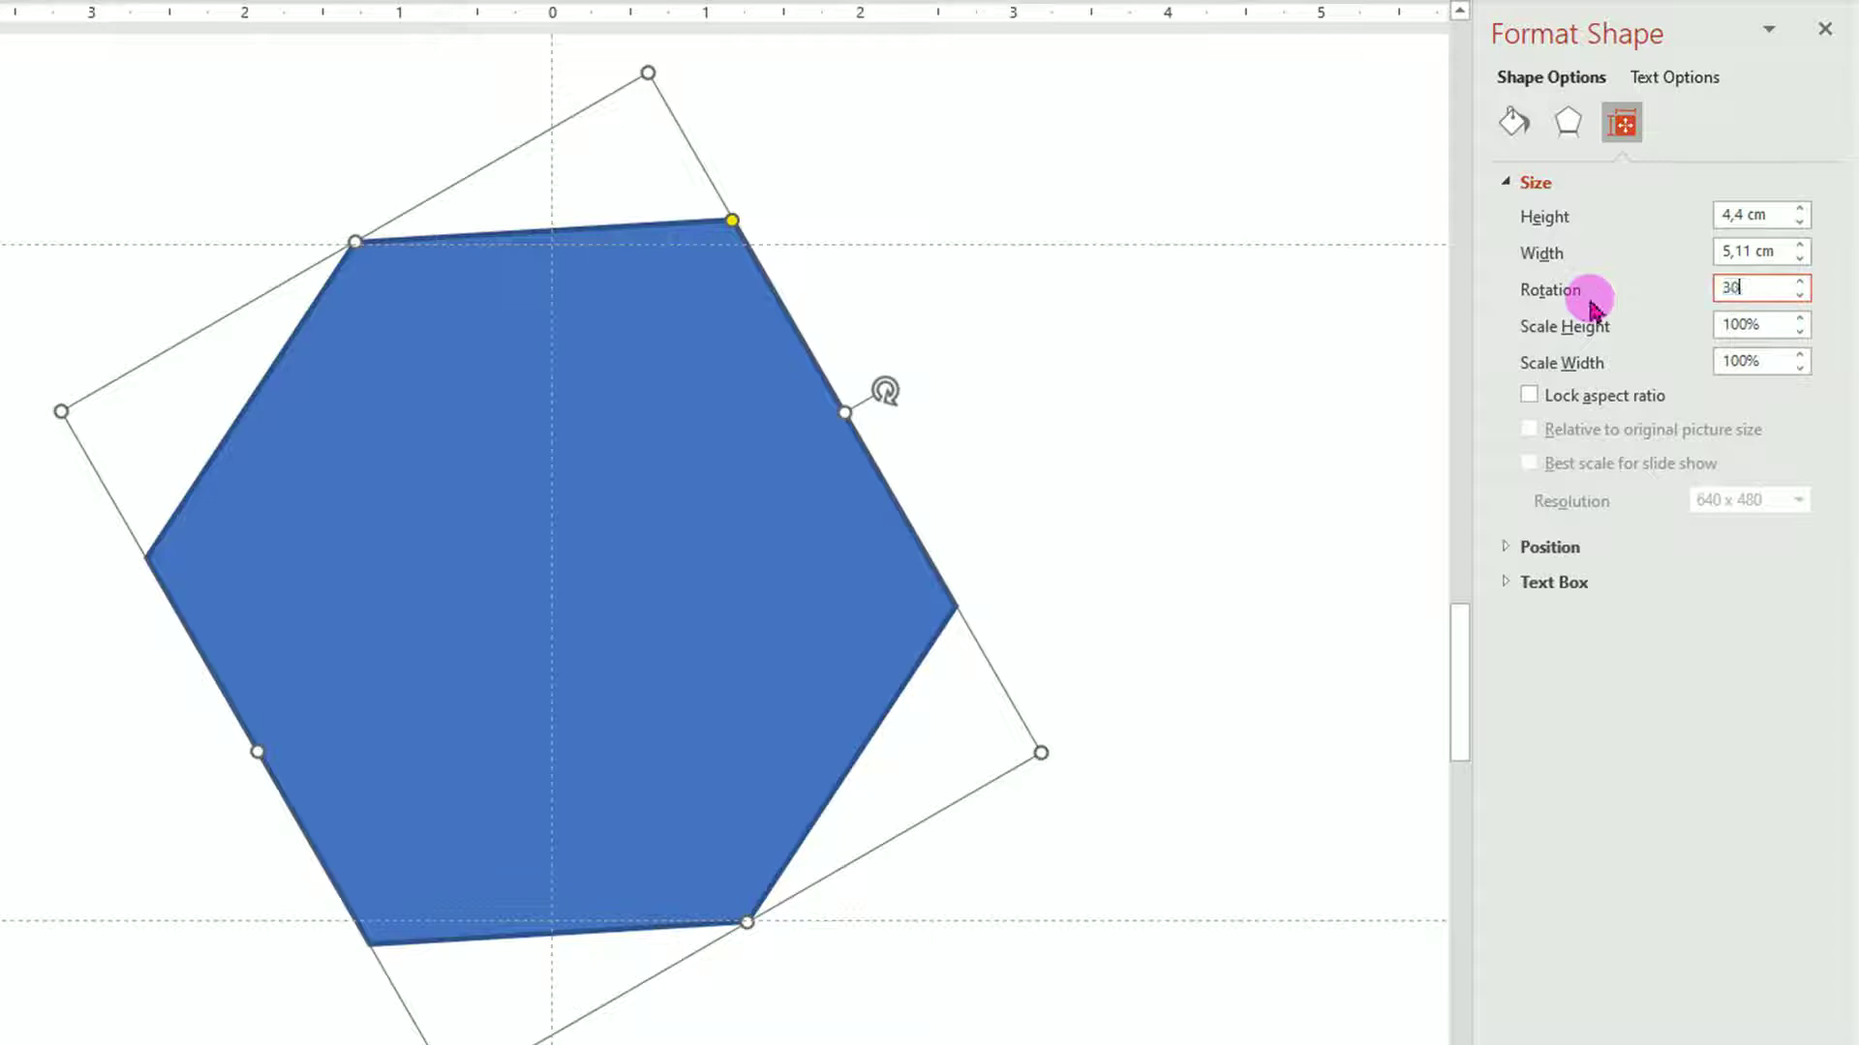
key(Return)
- Reposition the rotated hexagon on the slide with drags and a left-arrow nudge
drag(668, 387, 682, 385)
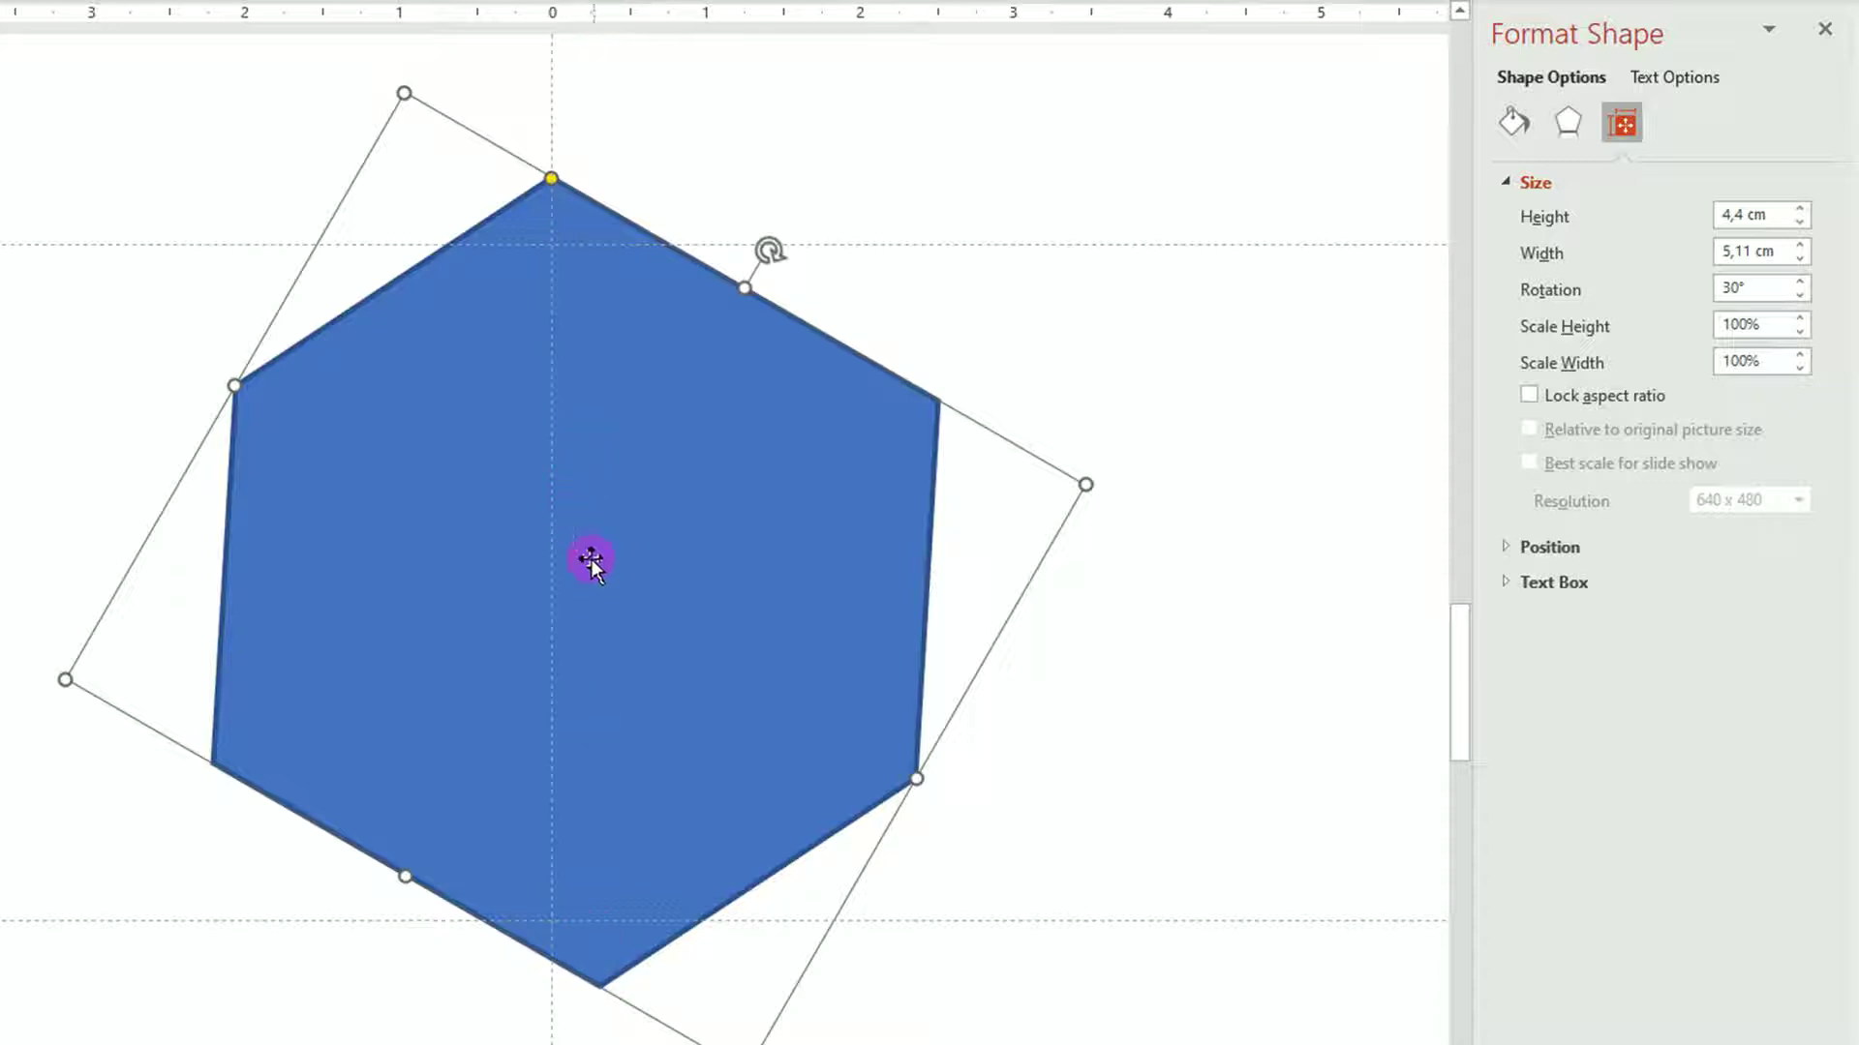
drag(591, 559, 597, 432)
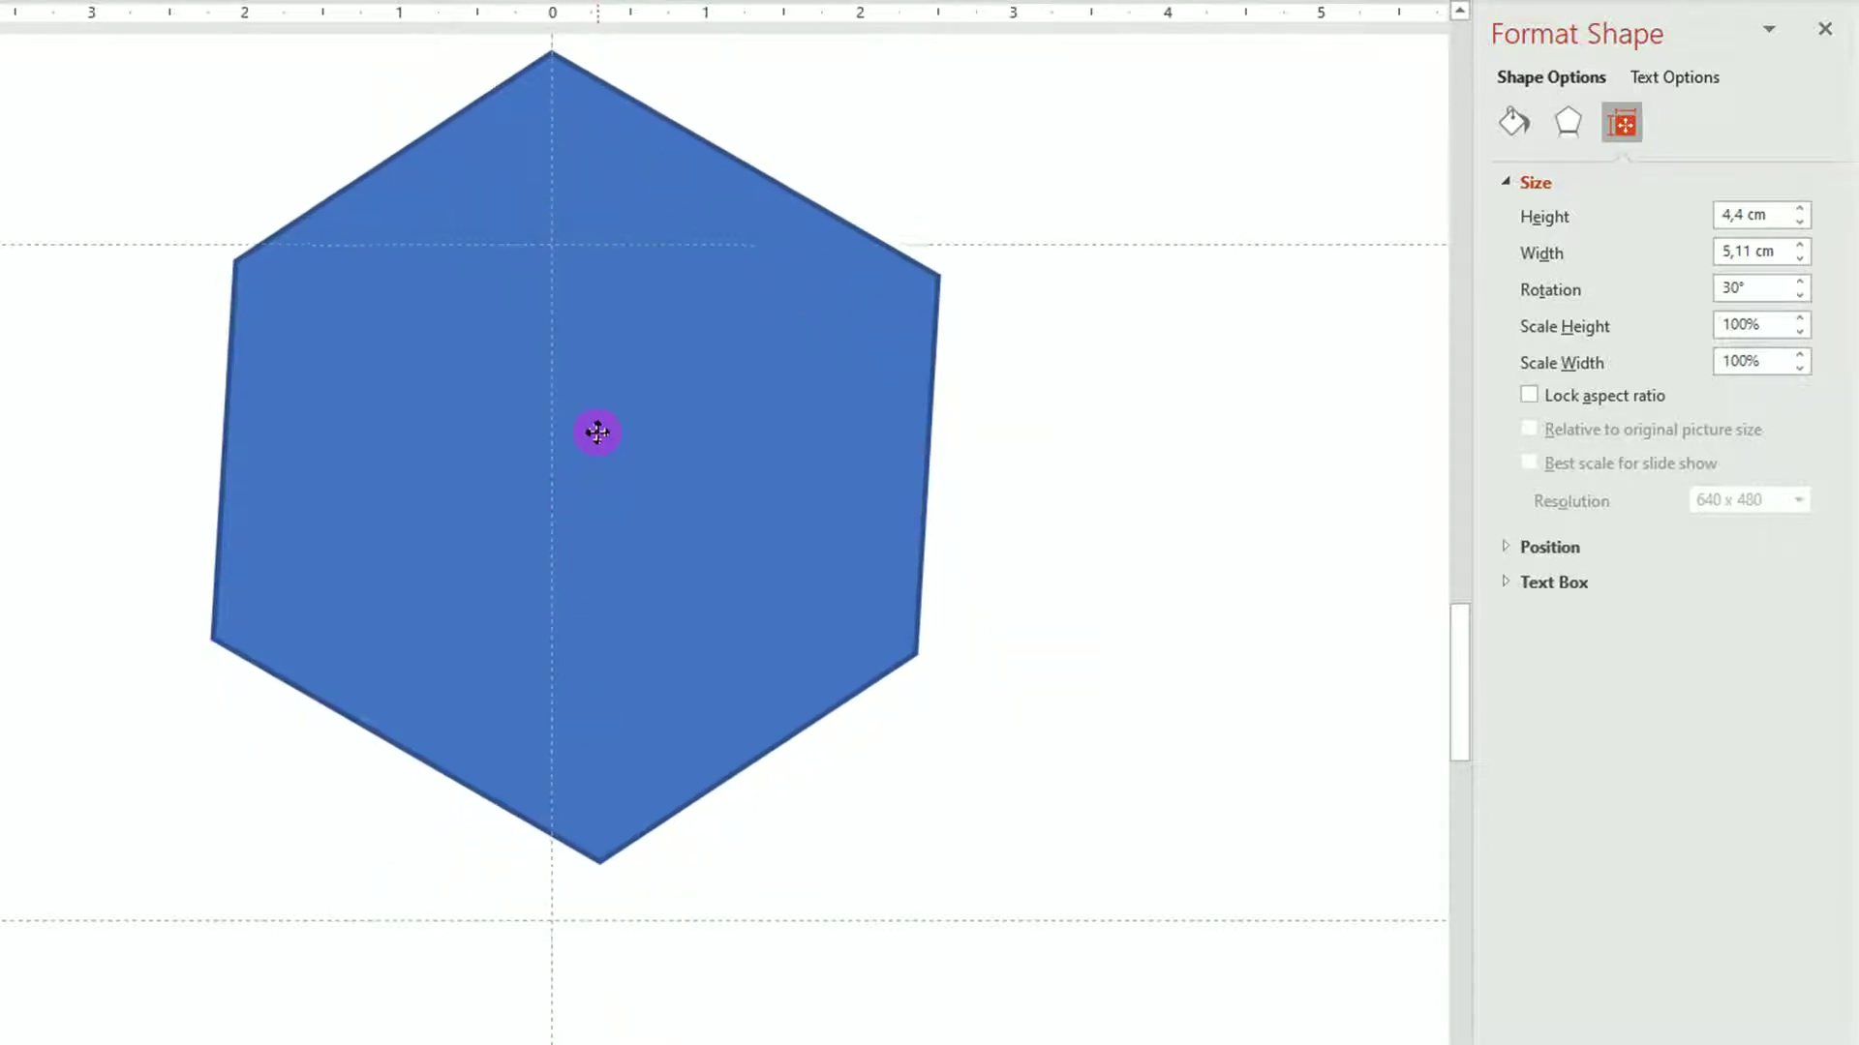
drag(597, 433, 584, 422)
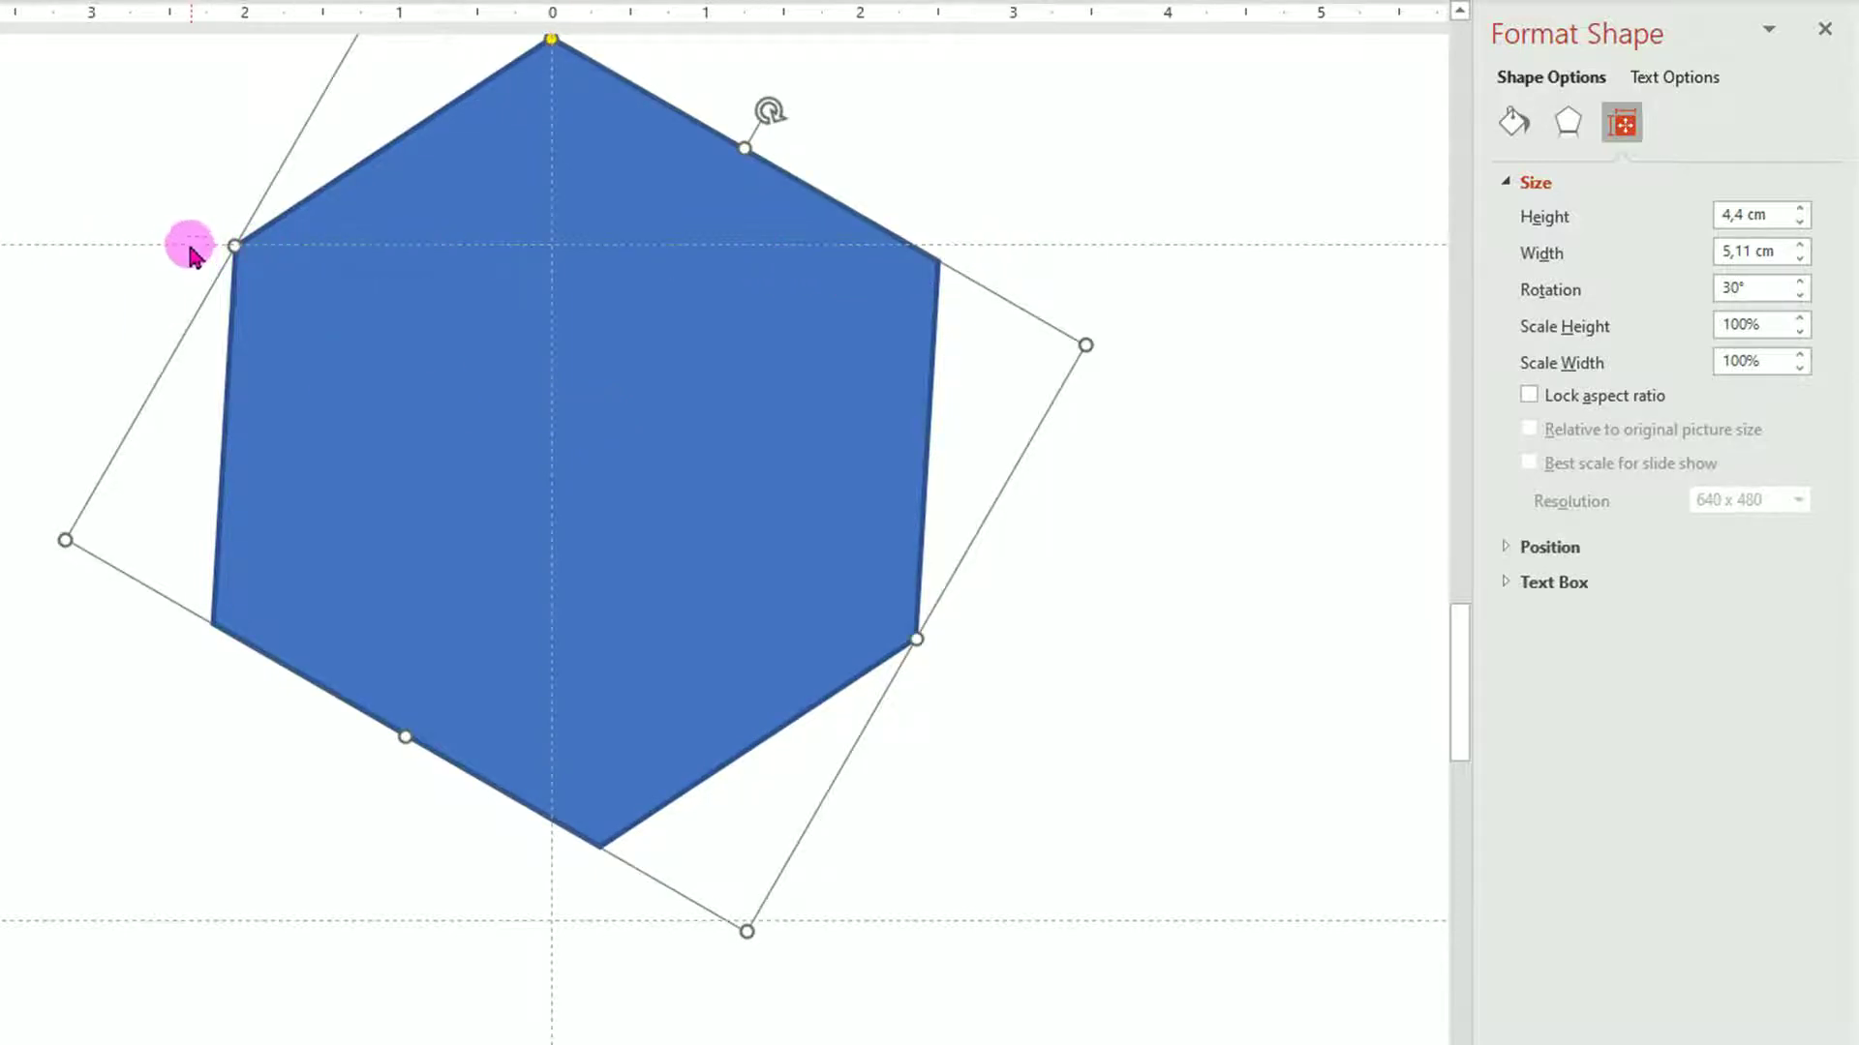
mouse_move(729, 399)
mouse_down()
mouse_move(695, 469)
mouse_move(695, 401)
mouse_move(702, 544)
mouse_up()
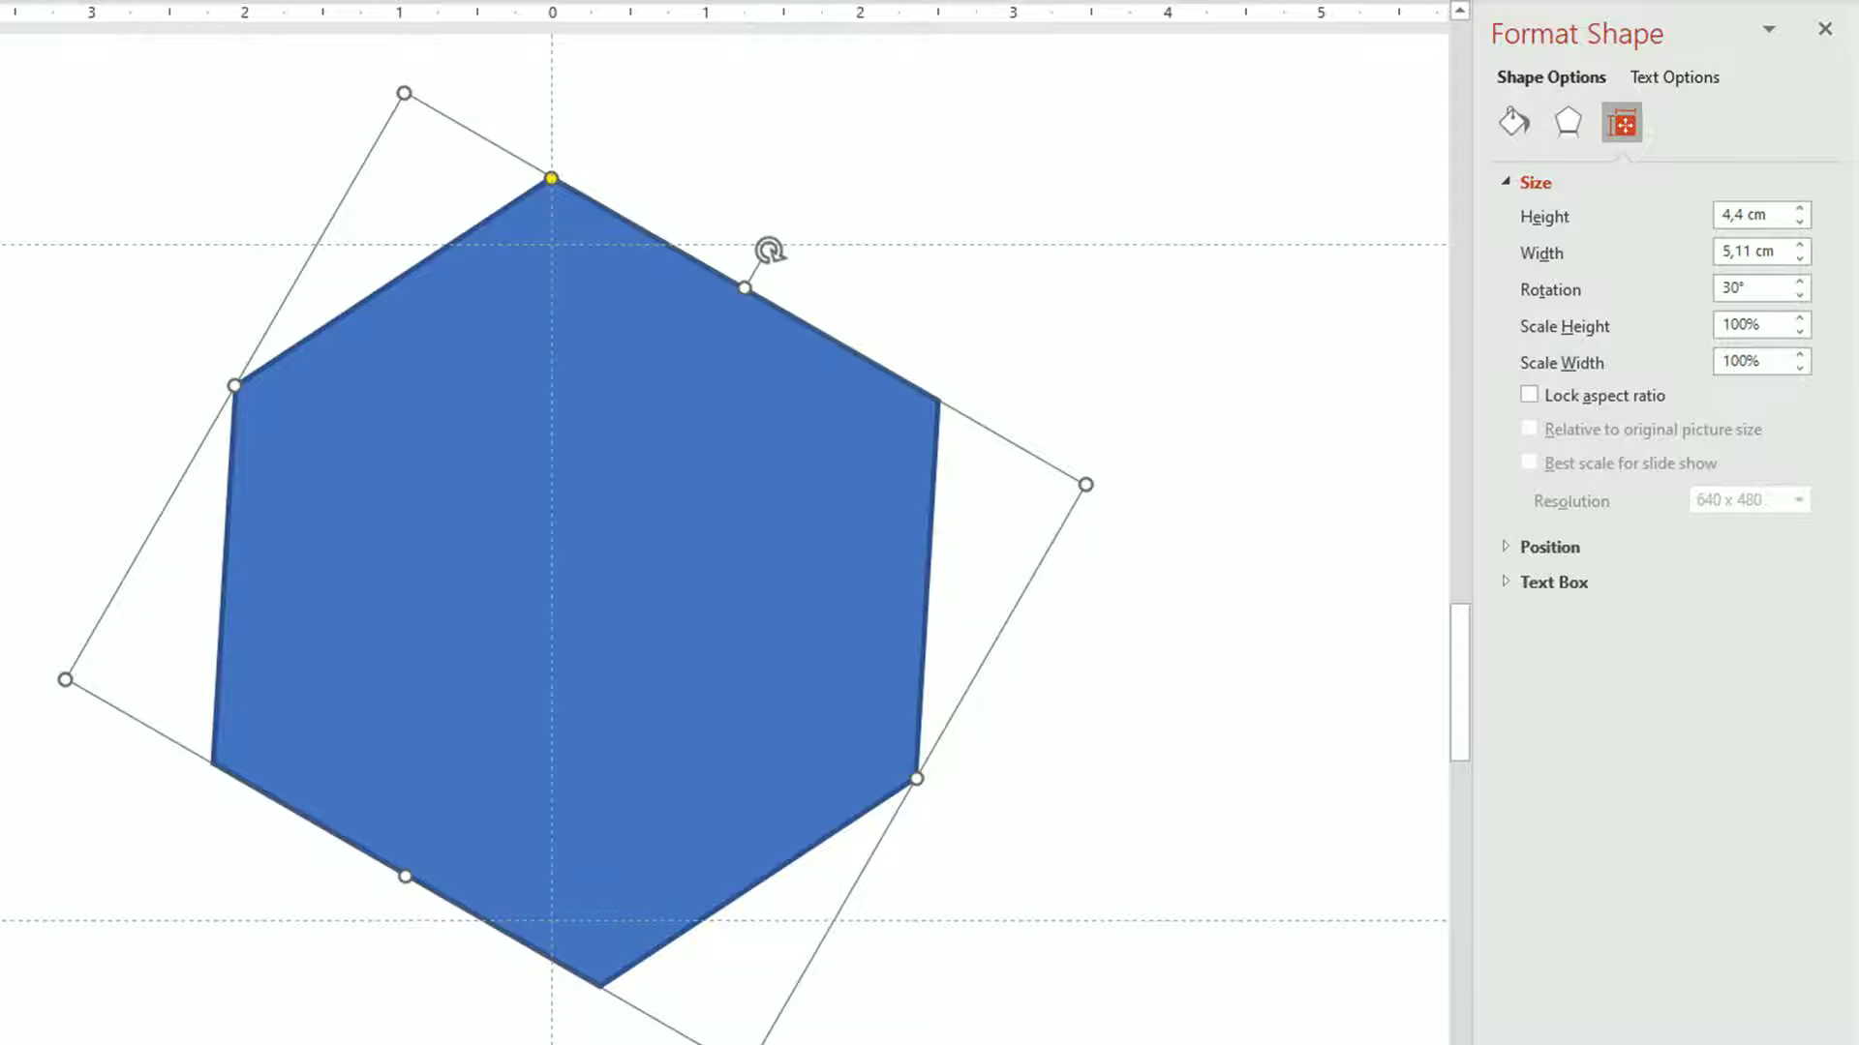
key(Left)
- Undo the 30° rotation and apply a 60° rotation to the hexagon instead
key(ctrl+z)
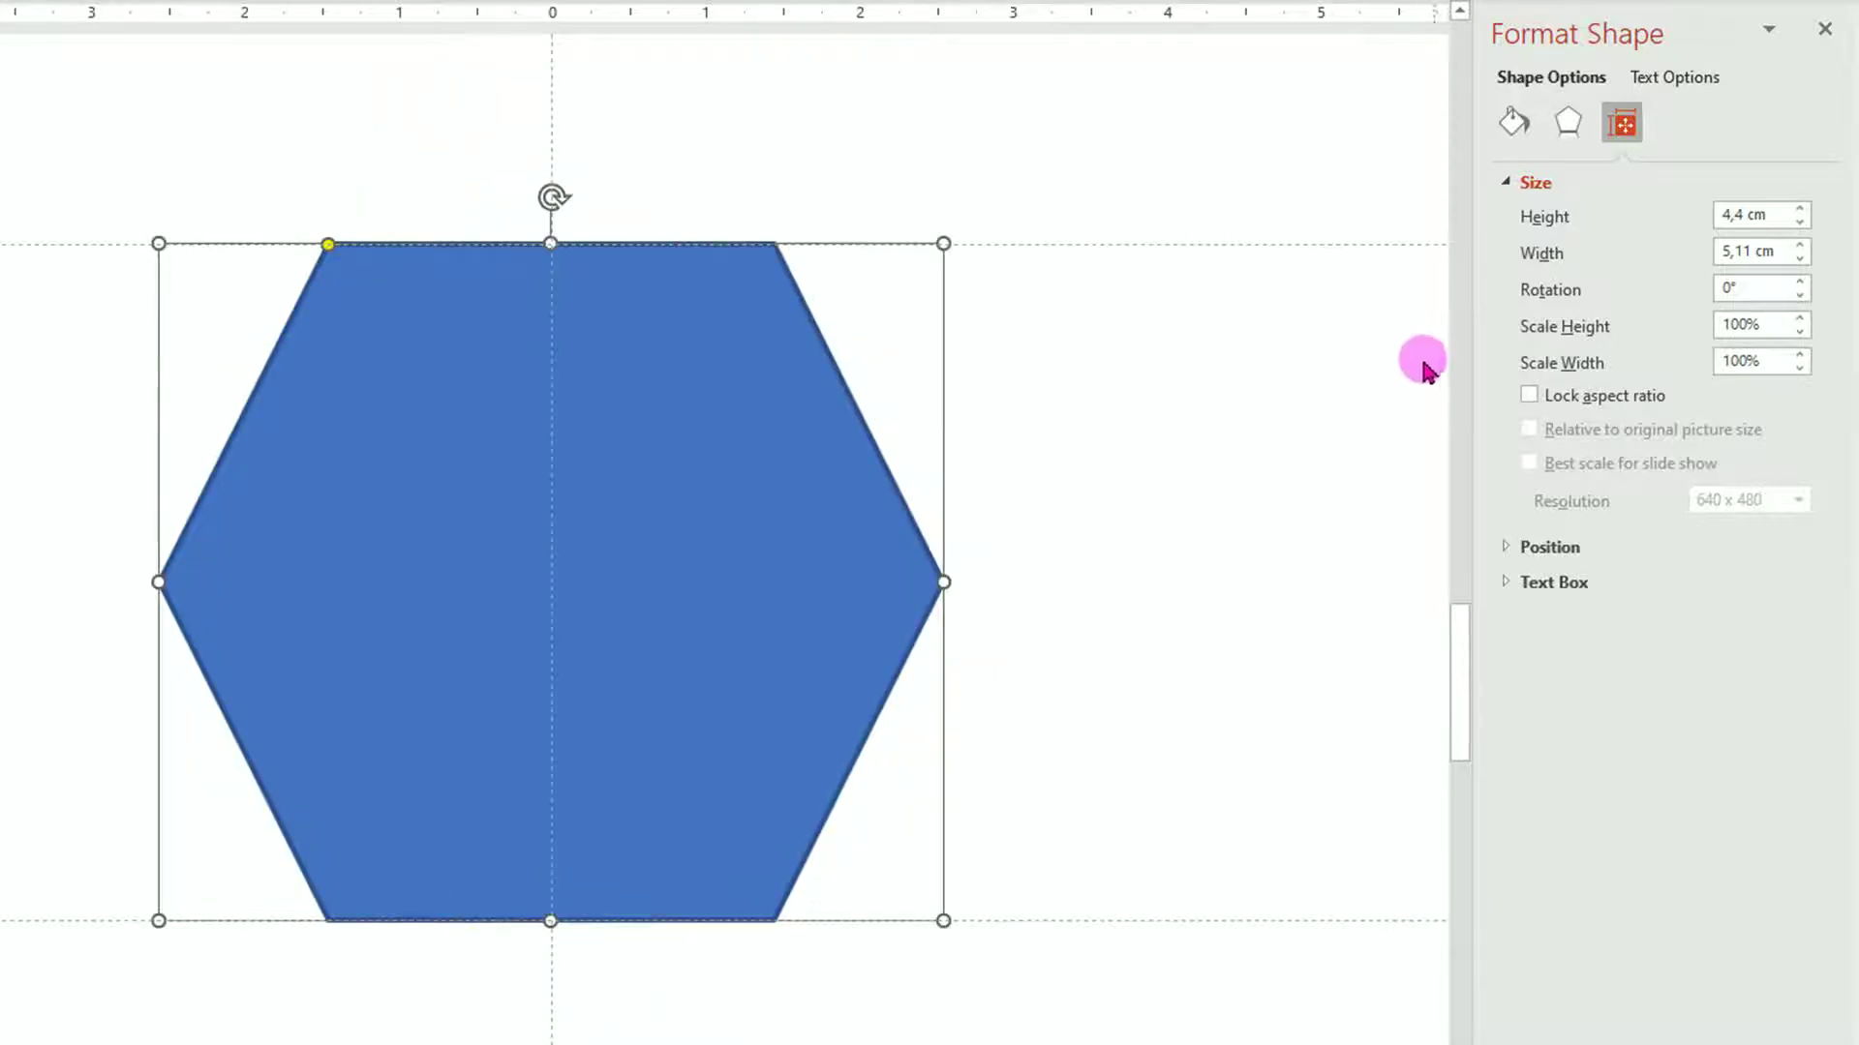
double_click(1765, 290)
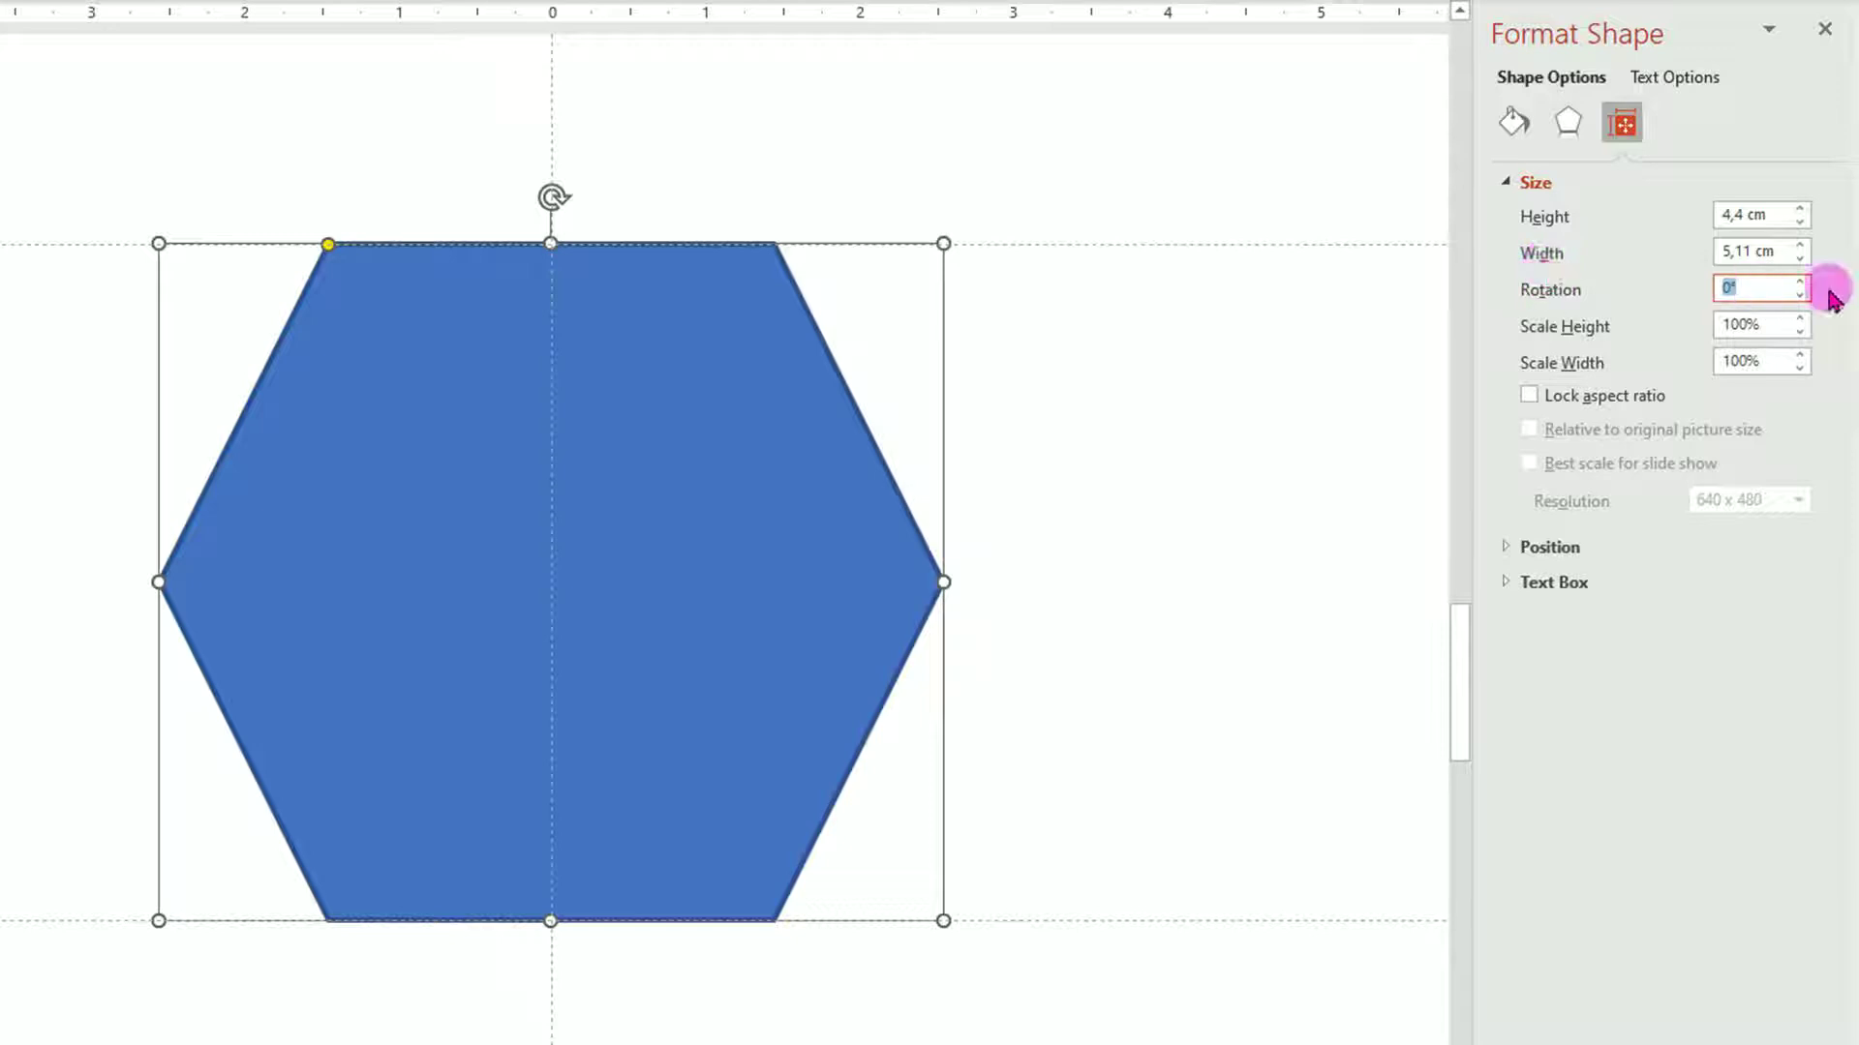
text(60)
key(Return)
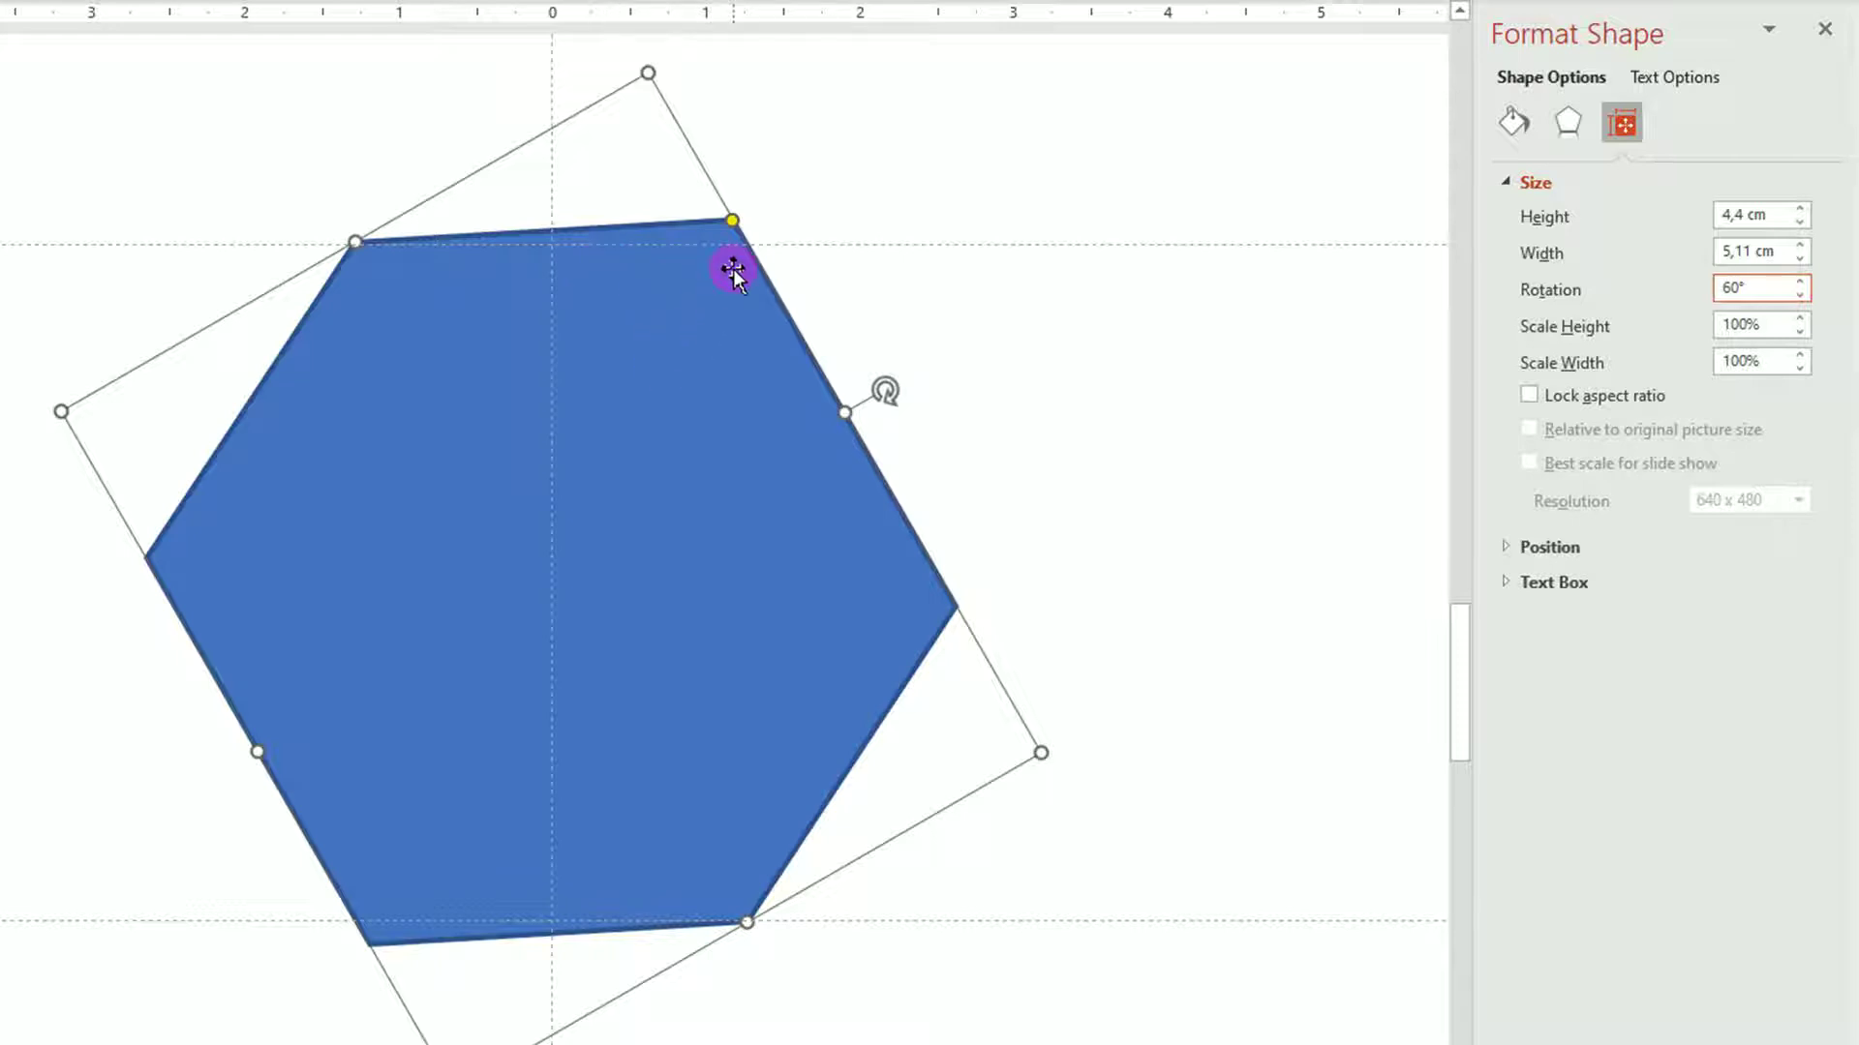
- Set the hexagon's rotation to 30° in the Format Shape pane so a point faces up
drag(733, 225, 737, 226)
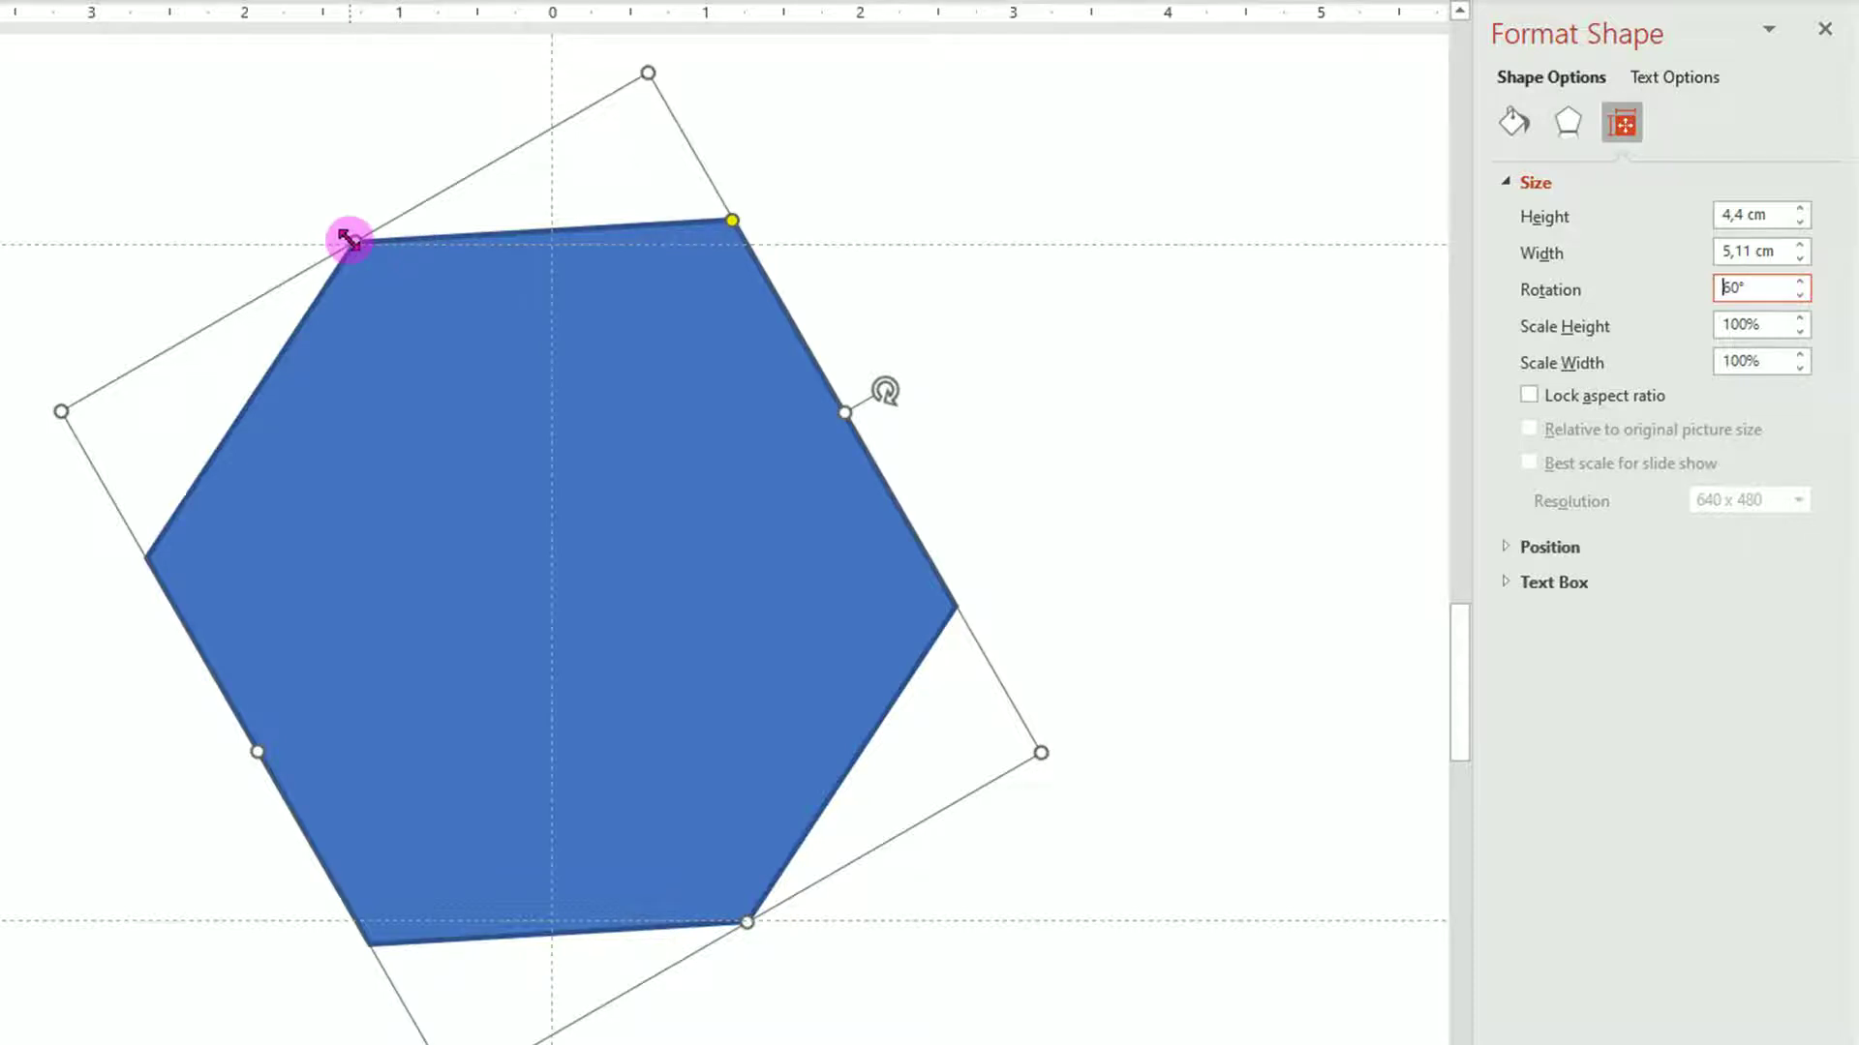
drag(723, 255, 740, 232)
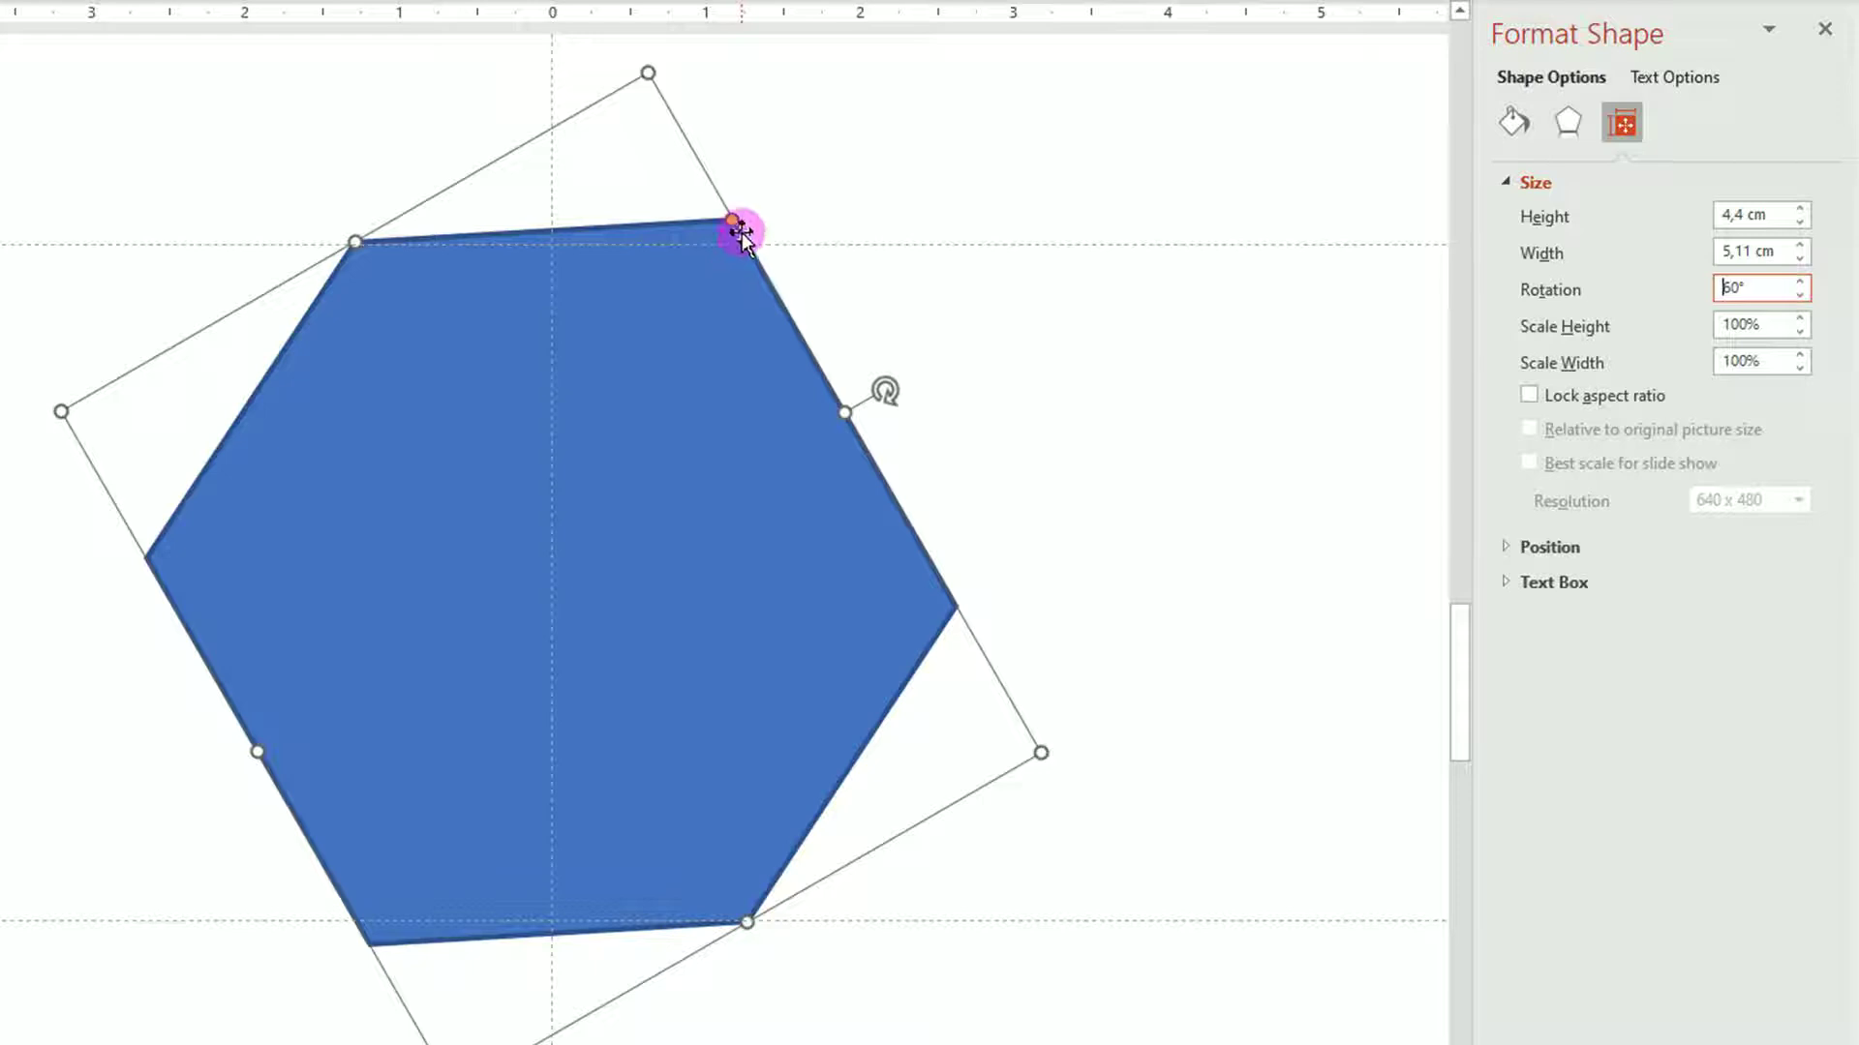
scroll(741, 232, up, 1)
drag(794, 101, 805, 134)
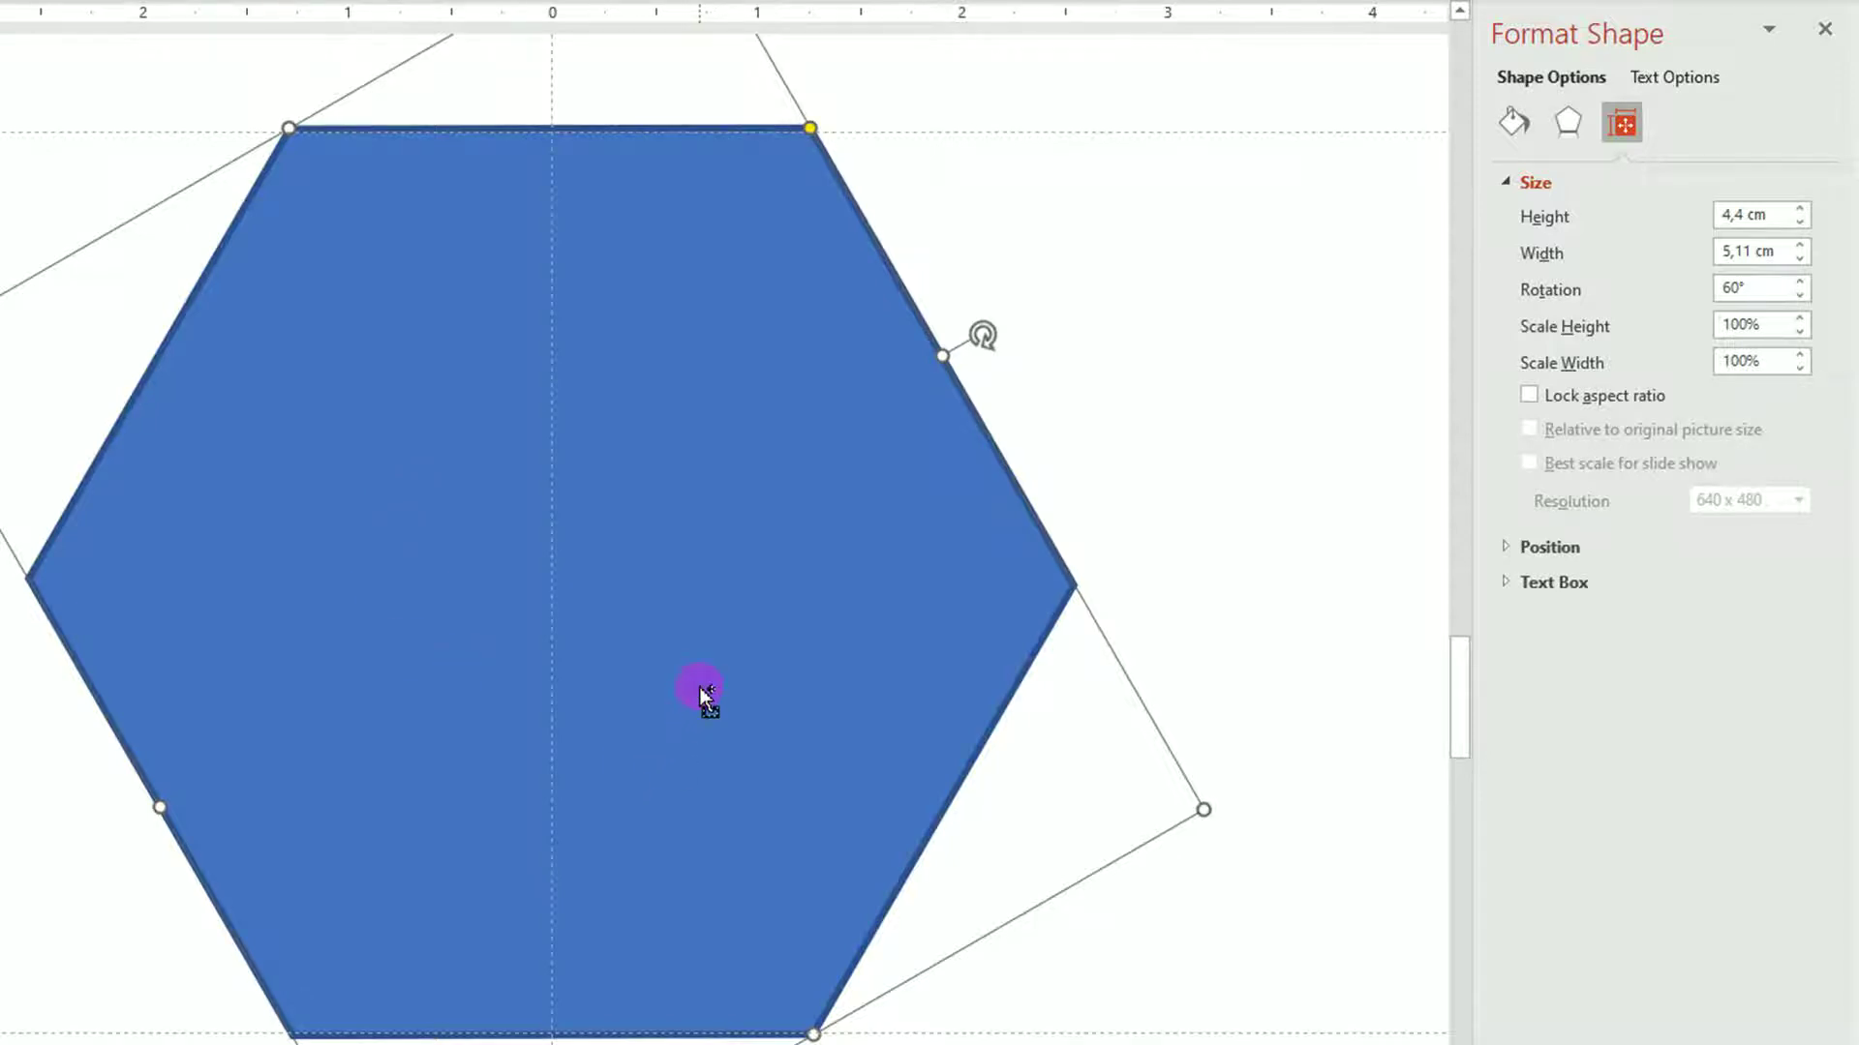
ctrl+scroll(699, 687, down, 1)
ctrl+scroll(699, 687, down, 1)
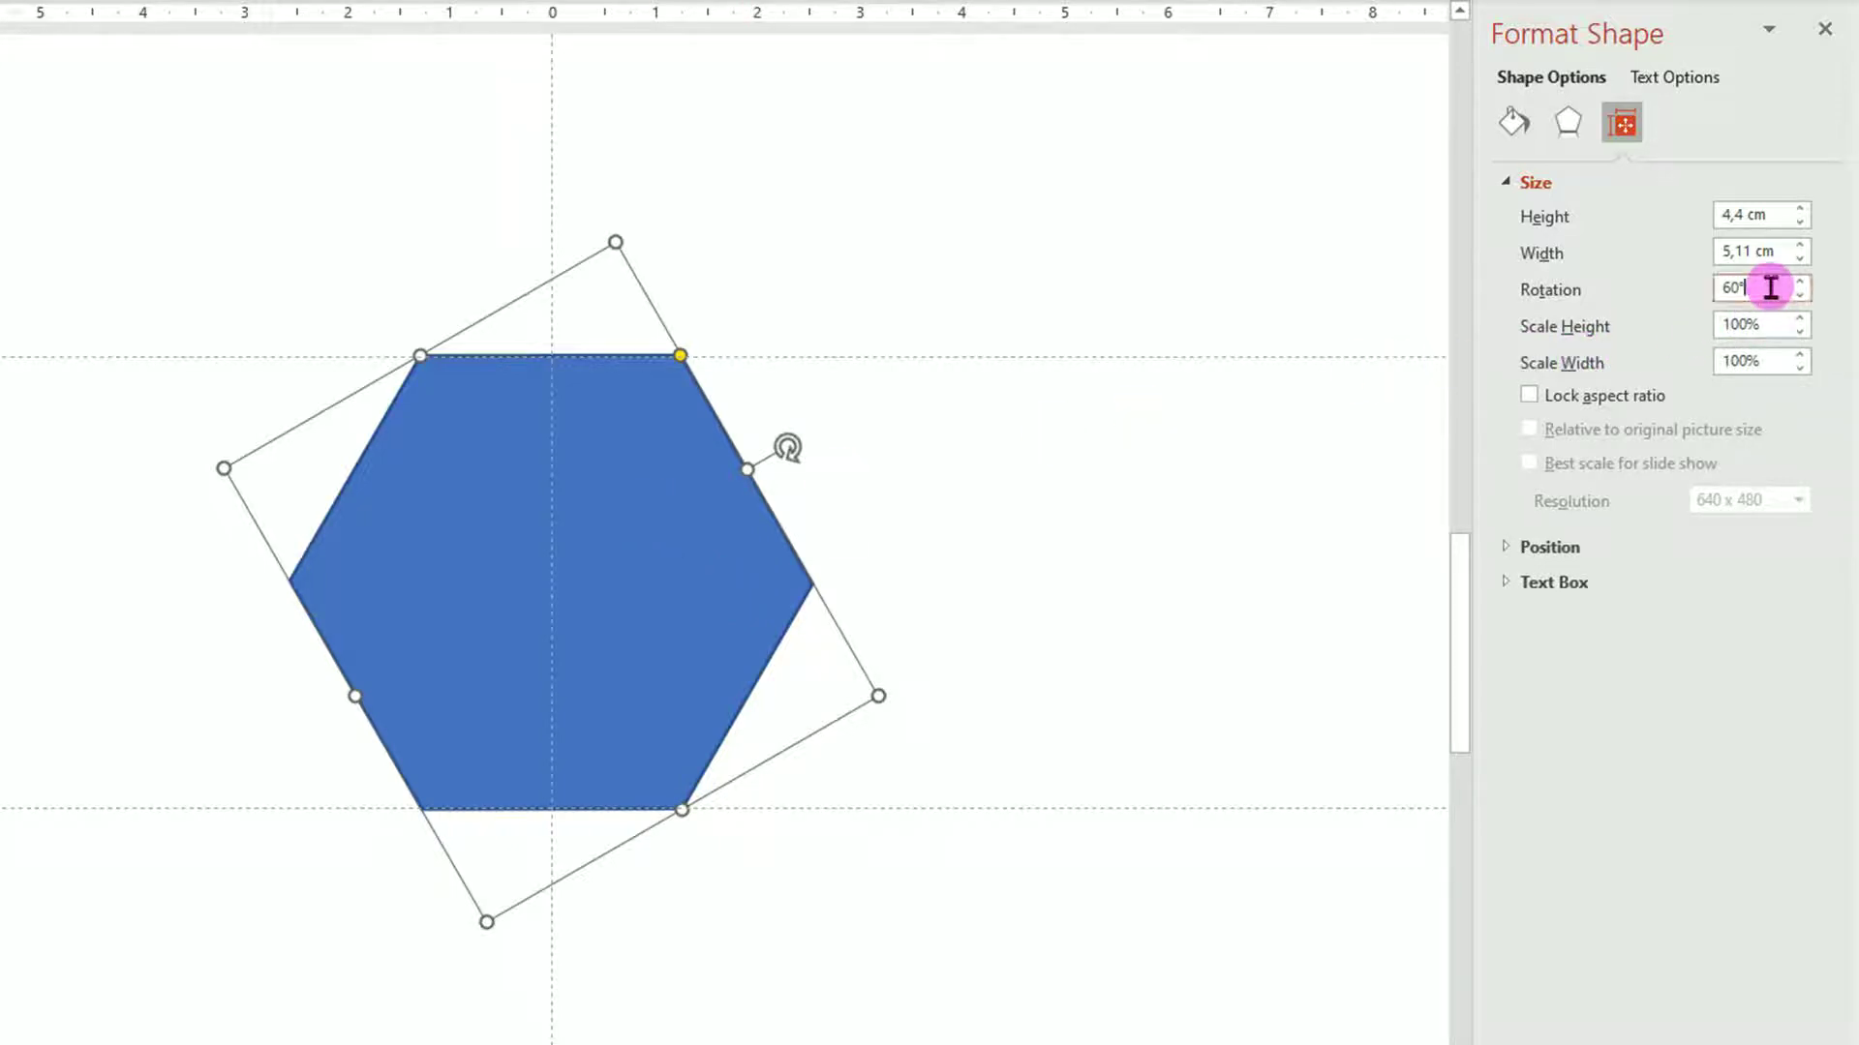
key(Return)
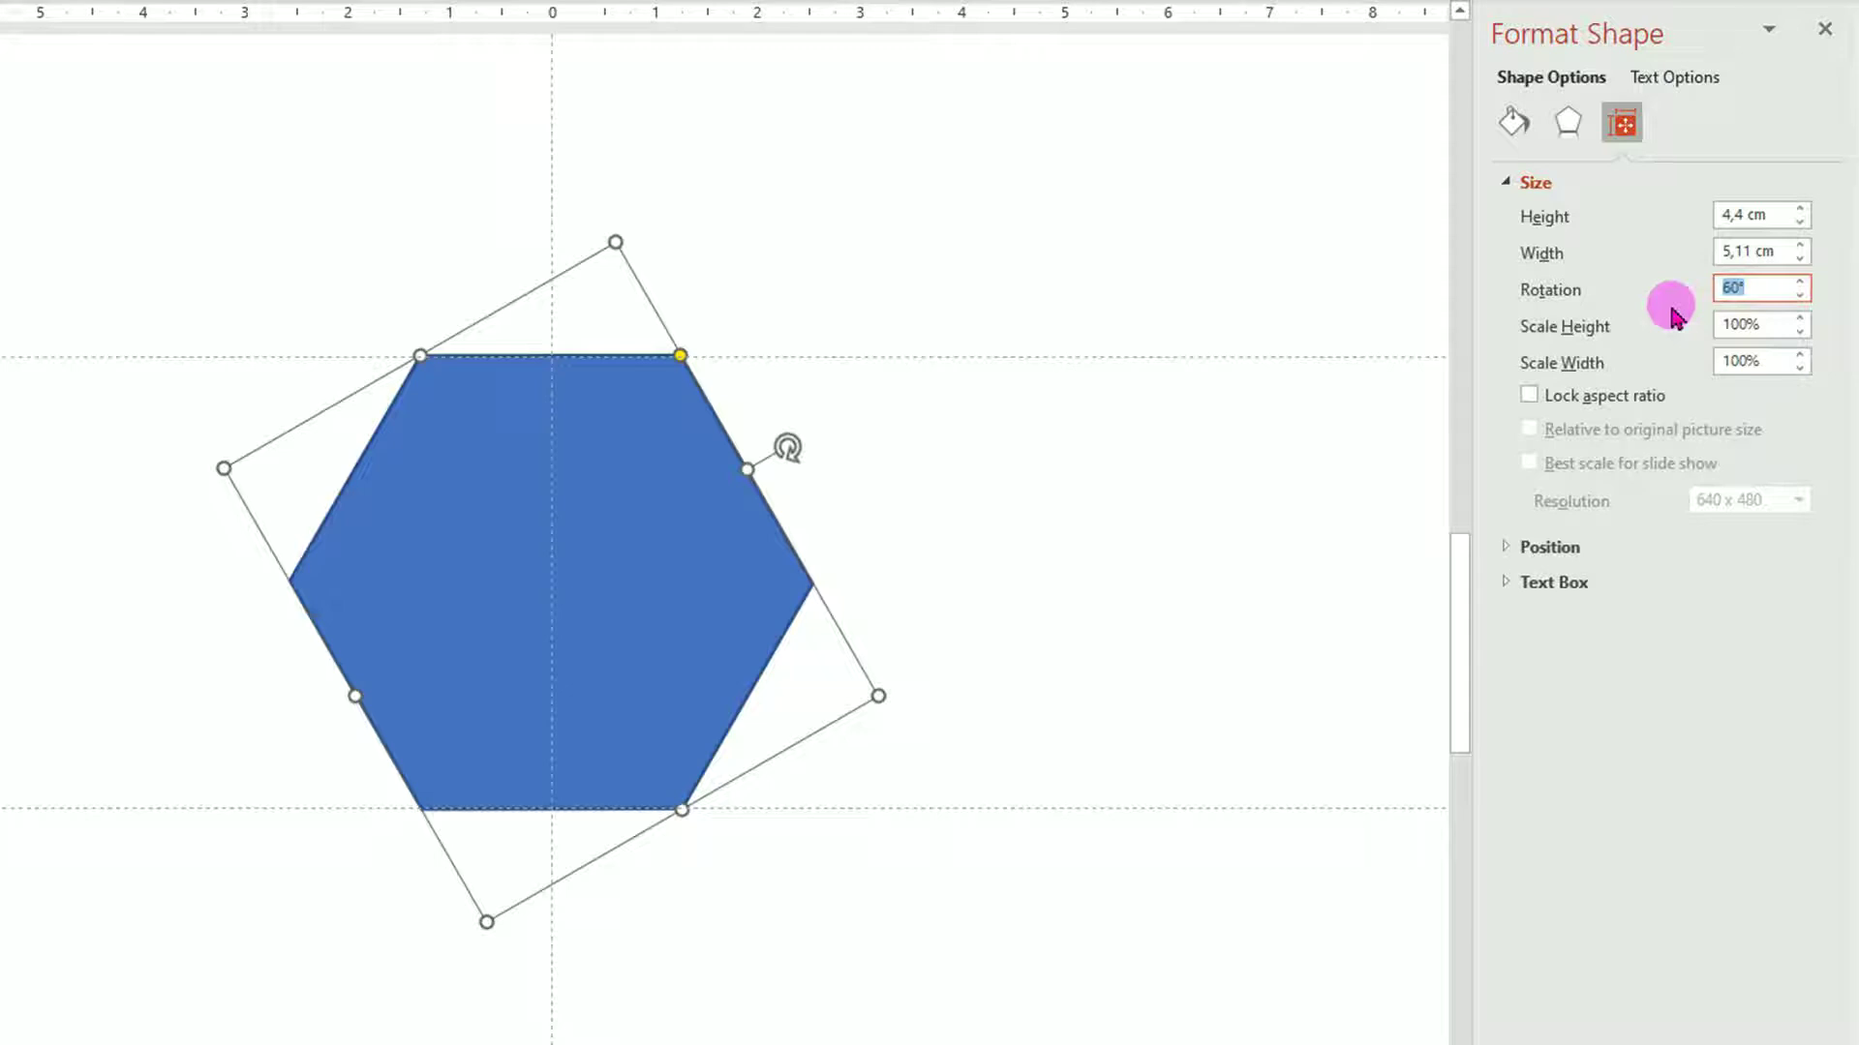
text(30)
key(Return)
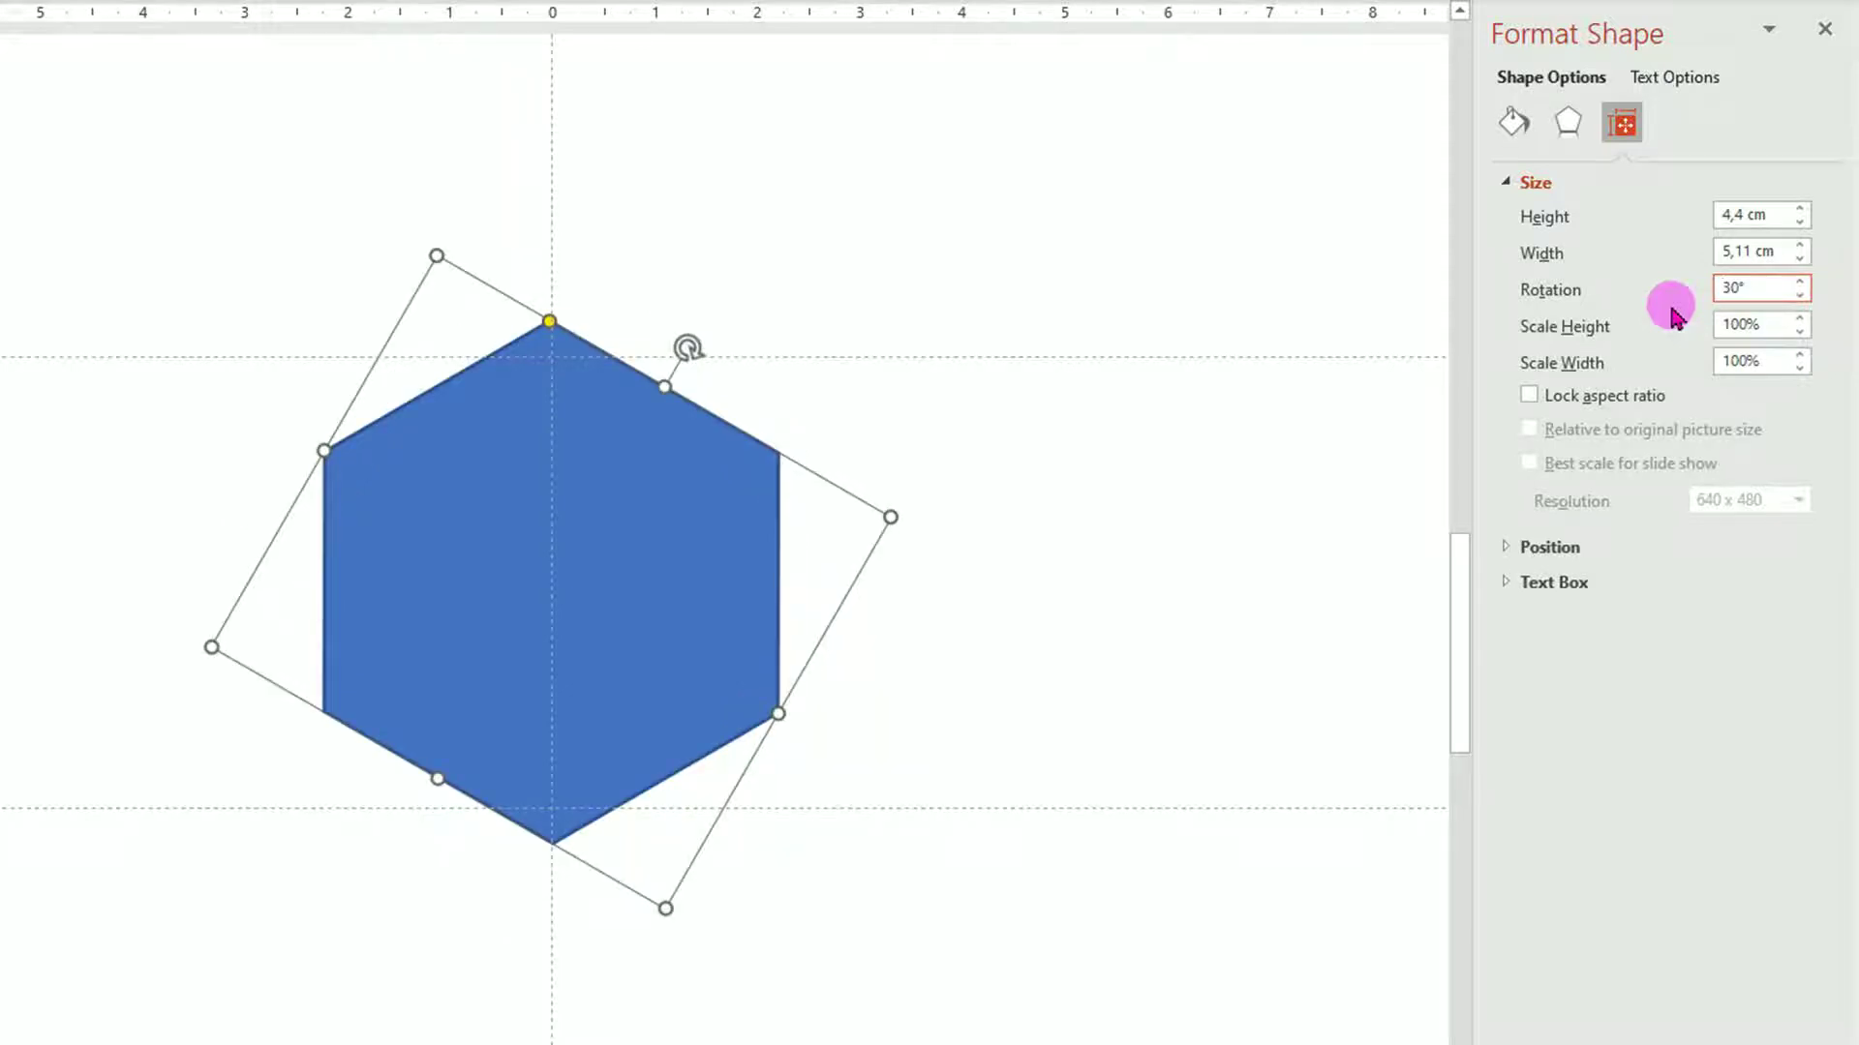
key(Escape)
- Centre the point-up hexagon on the vertical guide, bottom point on the lower guide, then deselect
drag(660, 500, 660, 448)
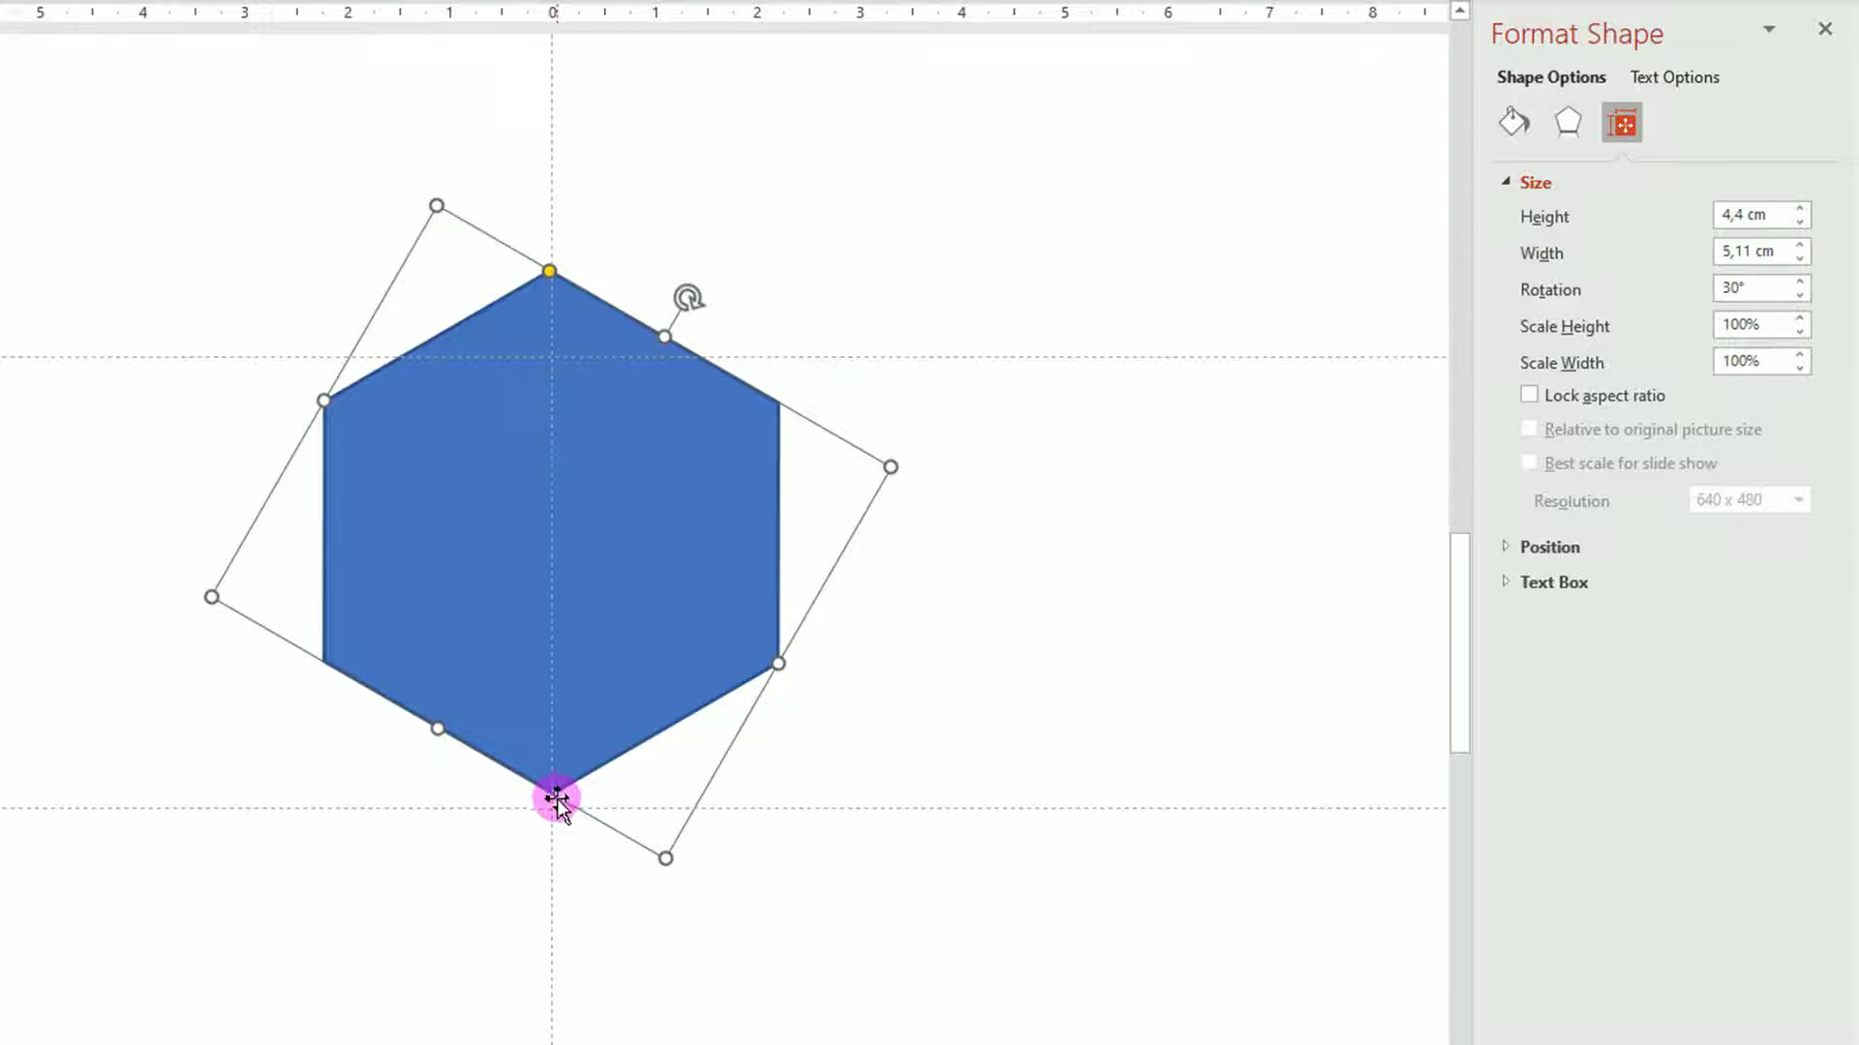
drag(612, 554, 620, 519)
key(Up)
key(Up)
key(Up)
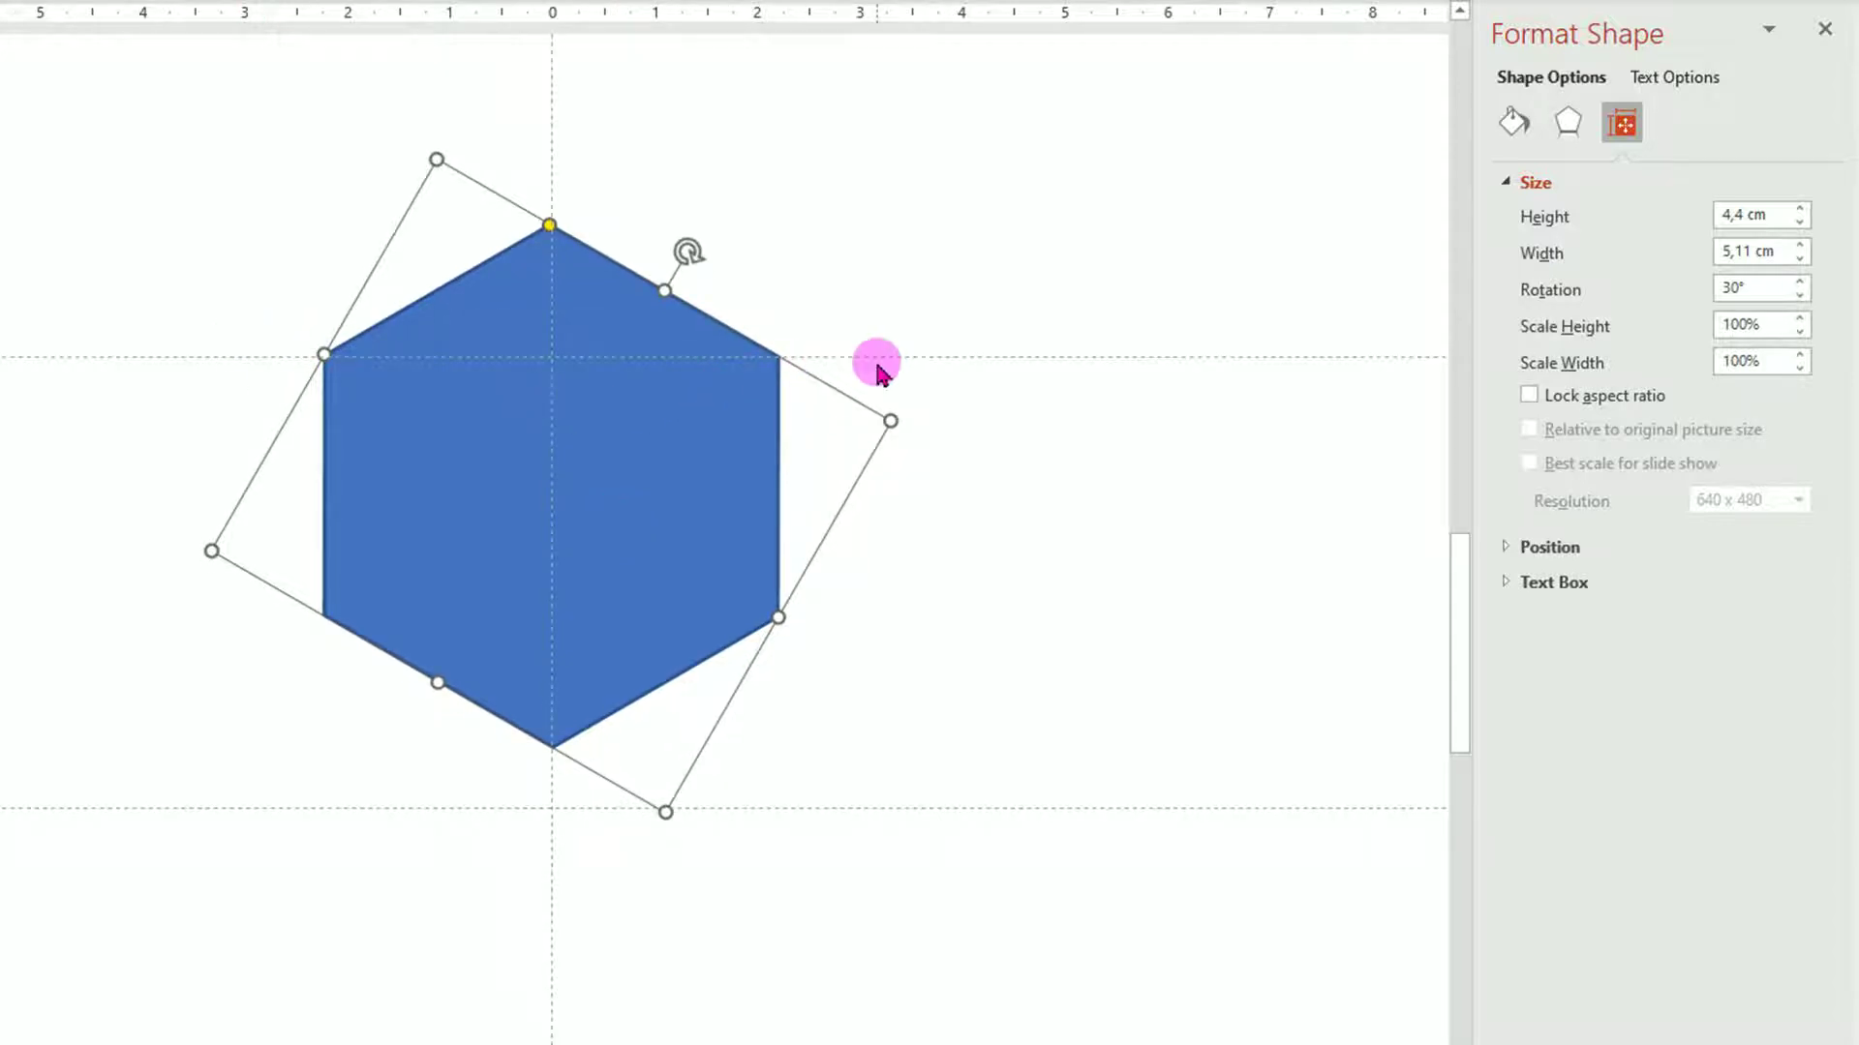
drag(623, 431, 617, 492)
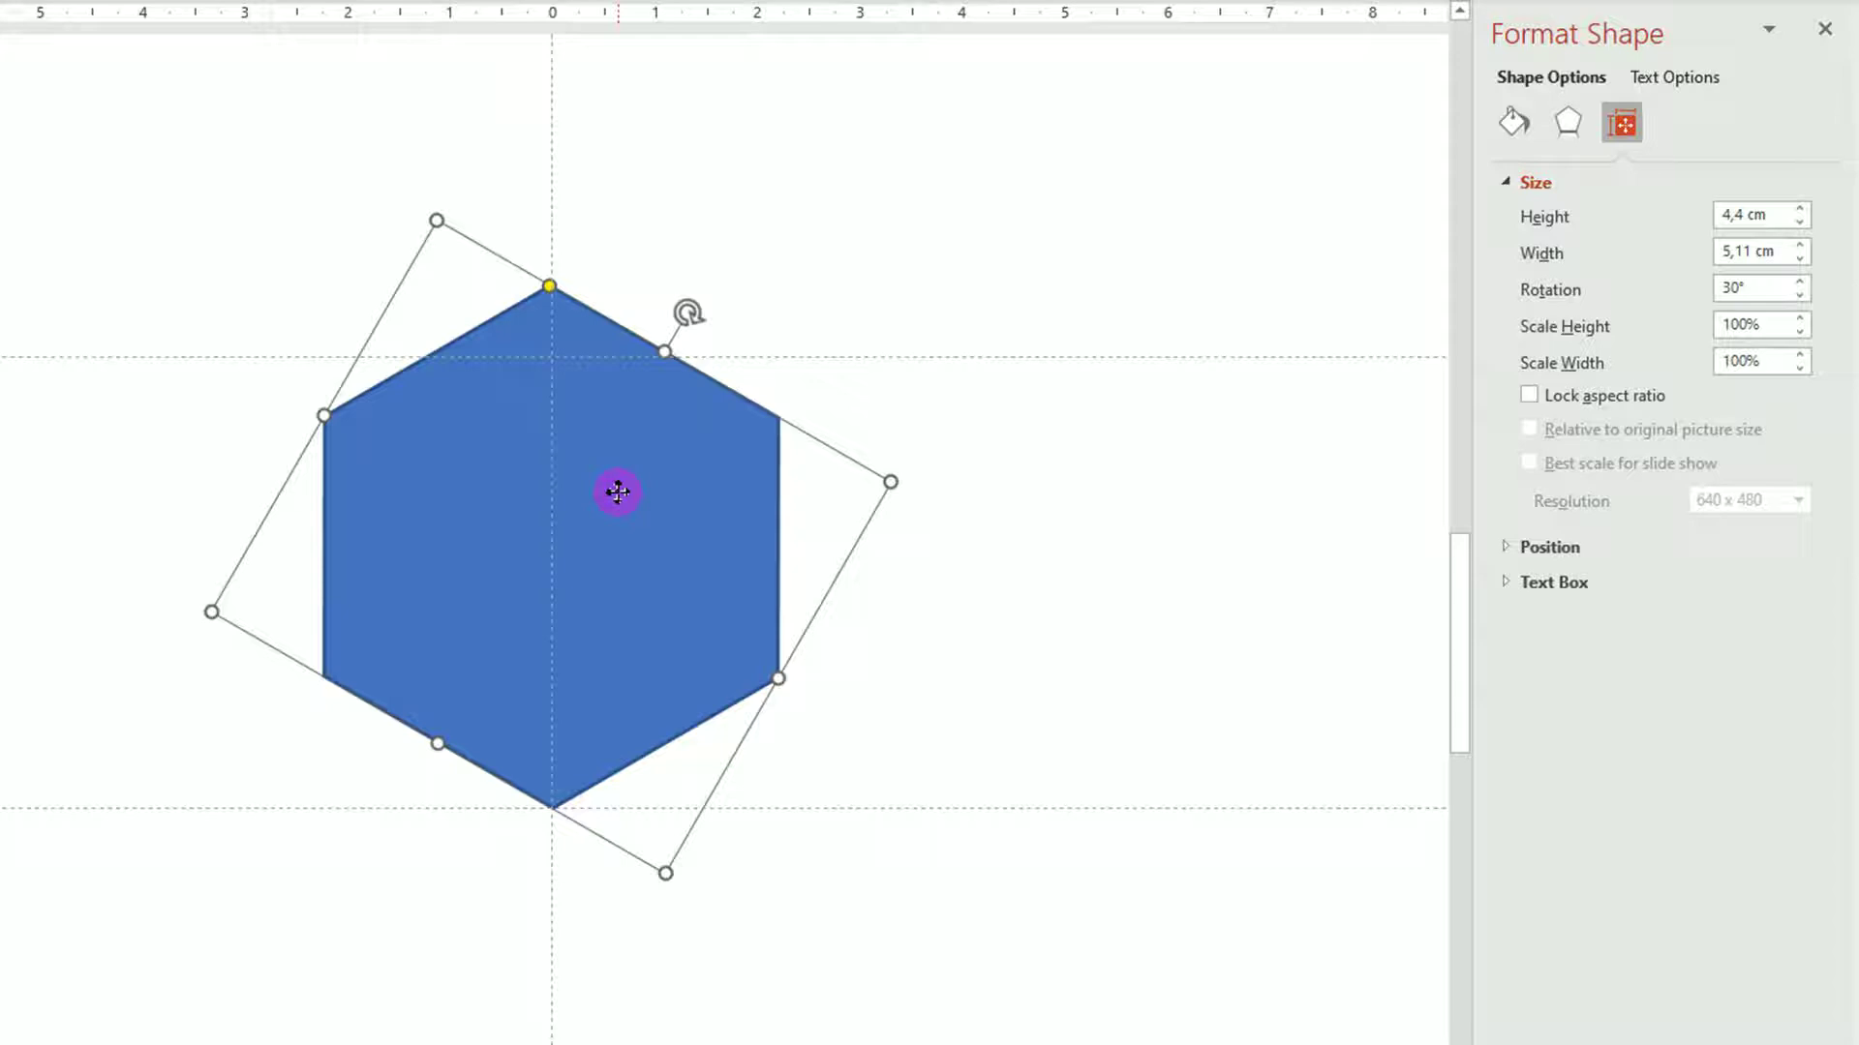
click(1052, 571)
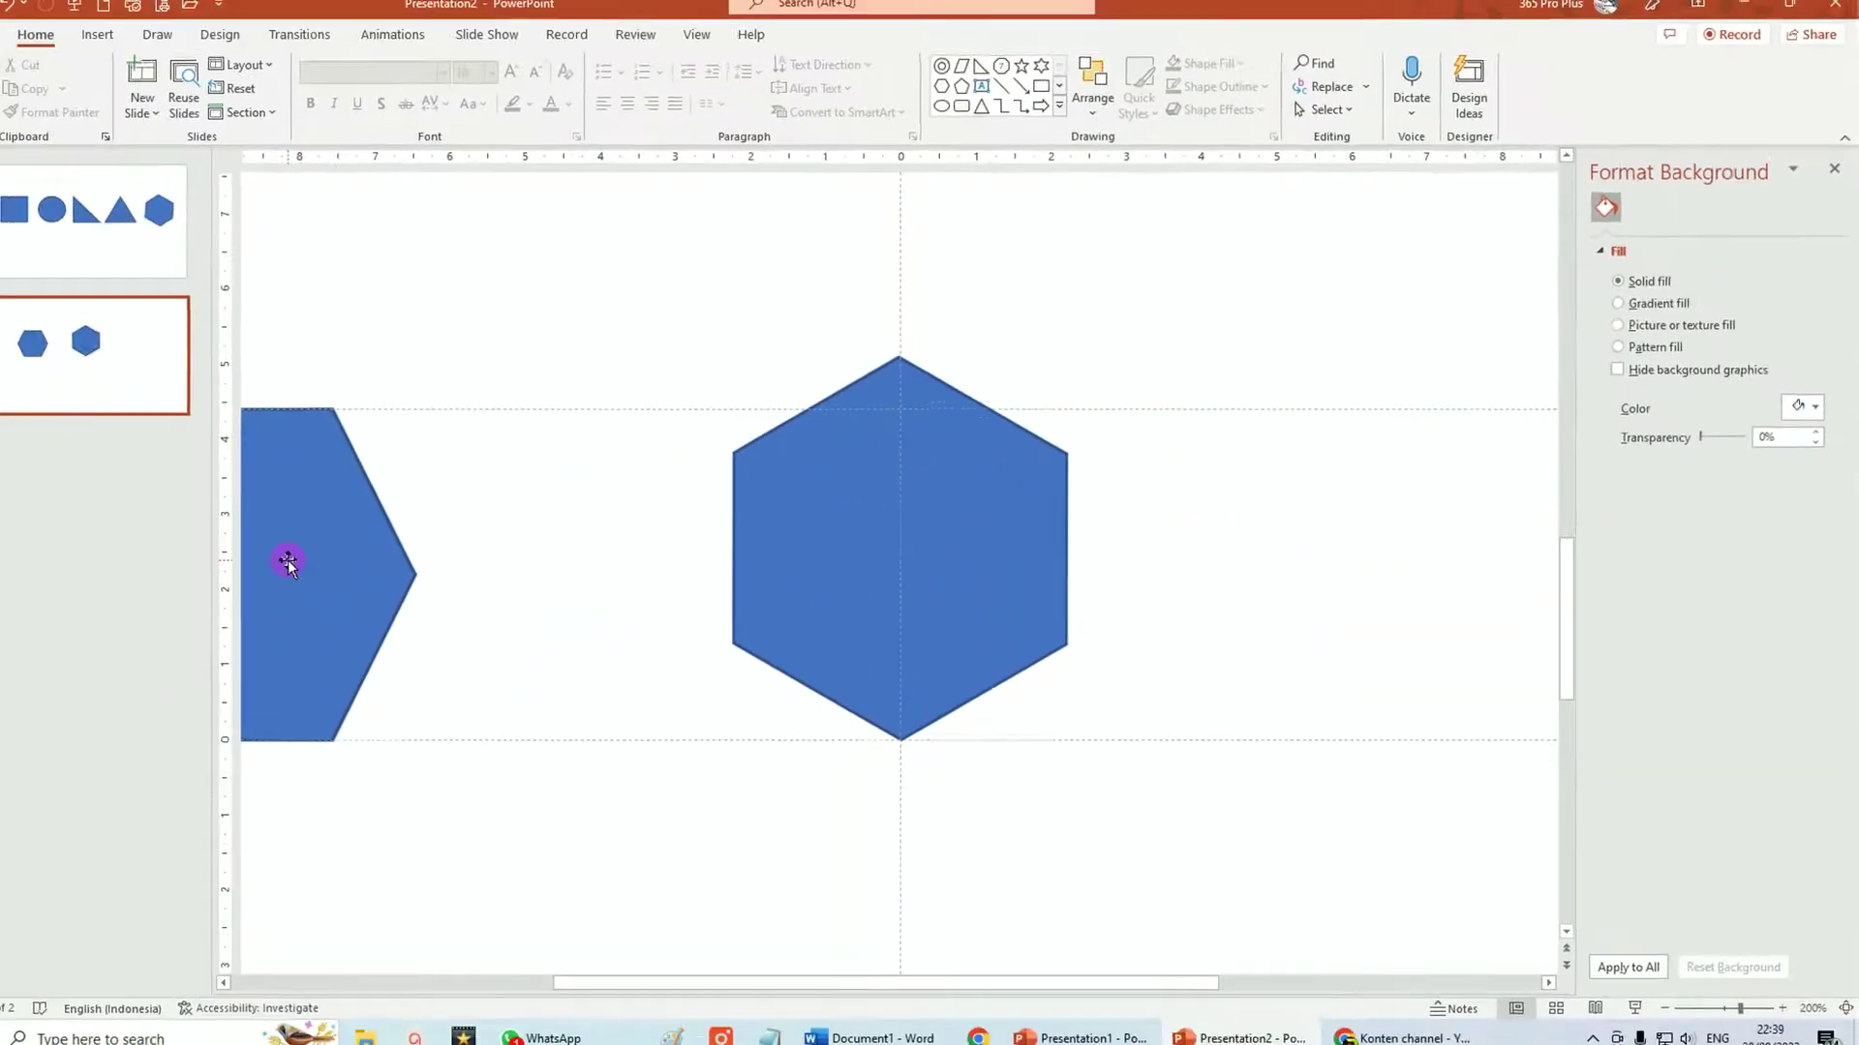
- Fill the left hexagon yellow and move it to the right of the blue hexagon
drag(291, 560, 582, 555)
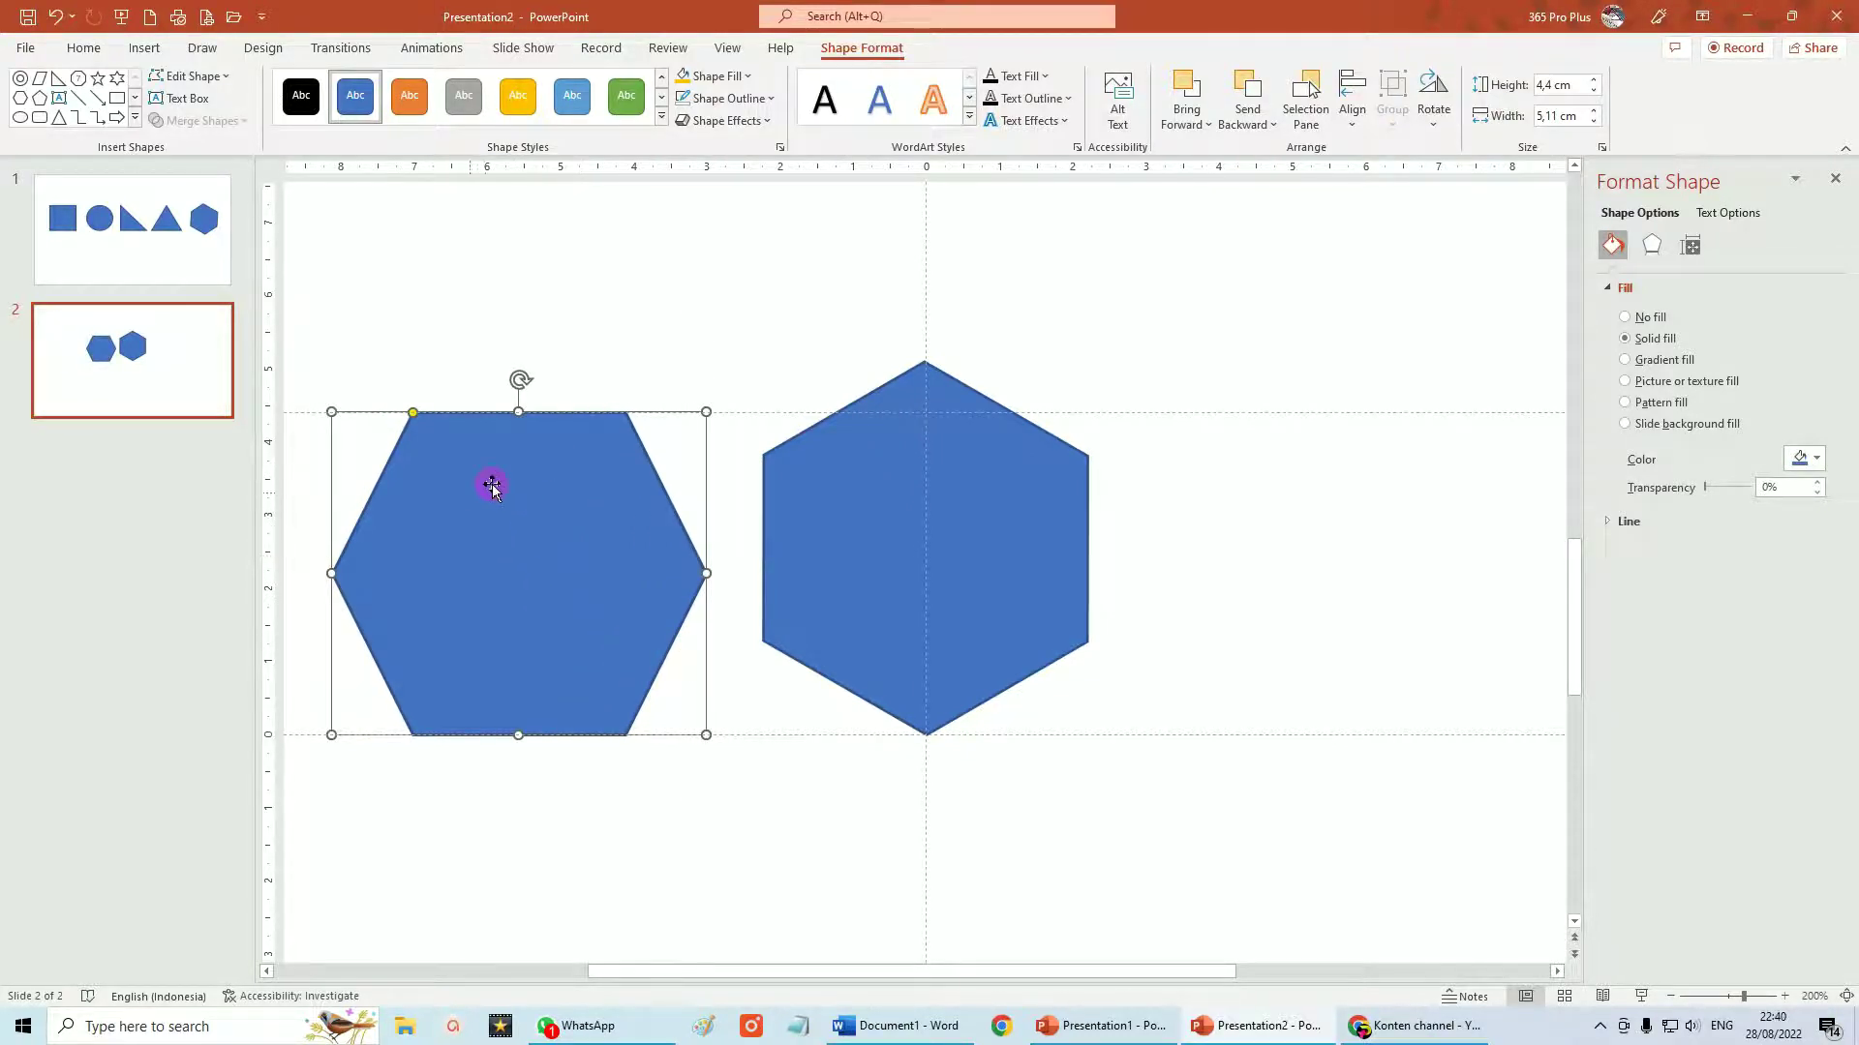
click(682, 75)
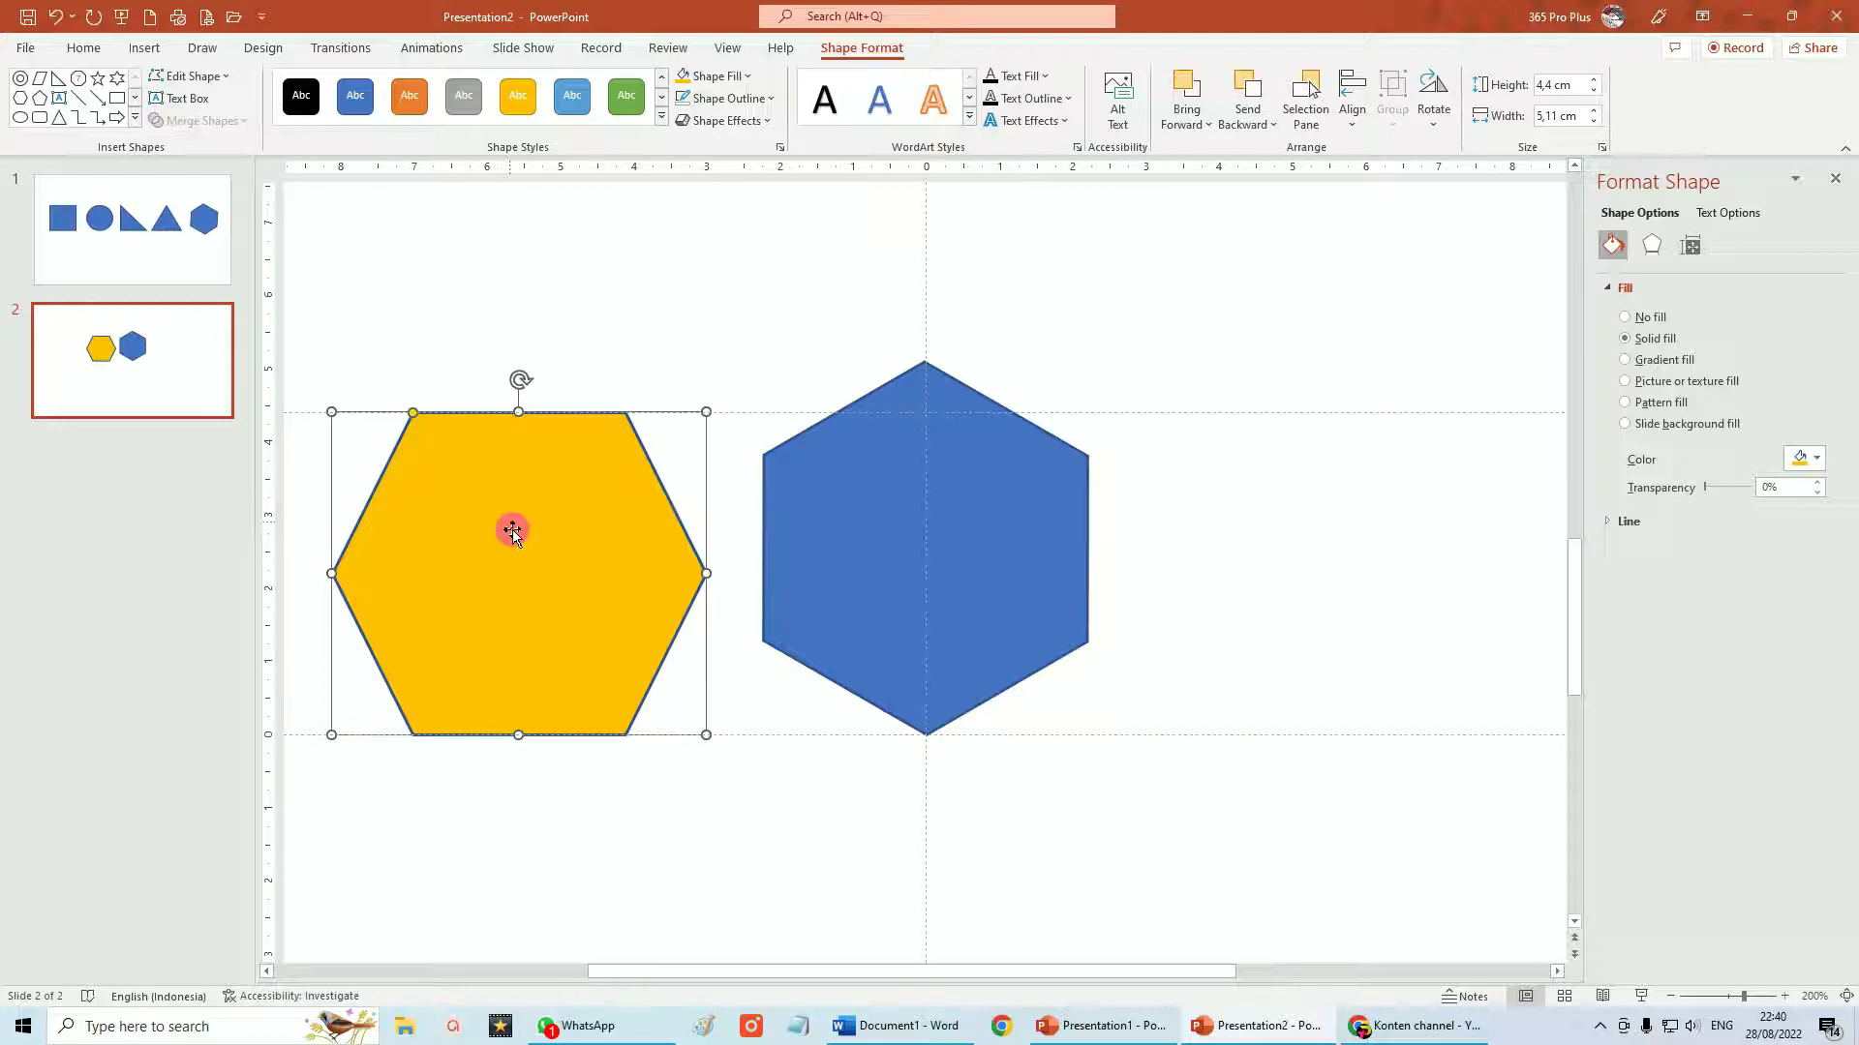
drag(503, 520, 1394, 543)
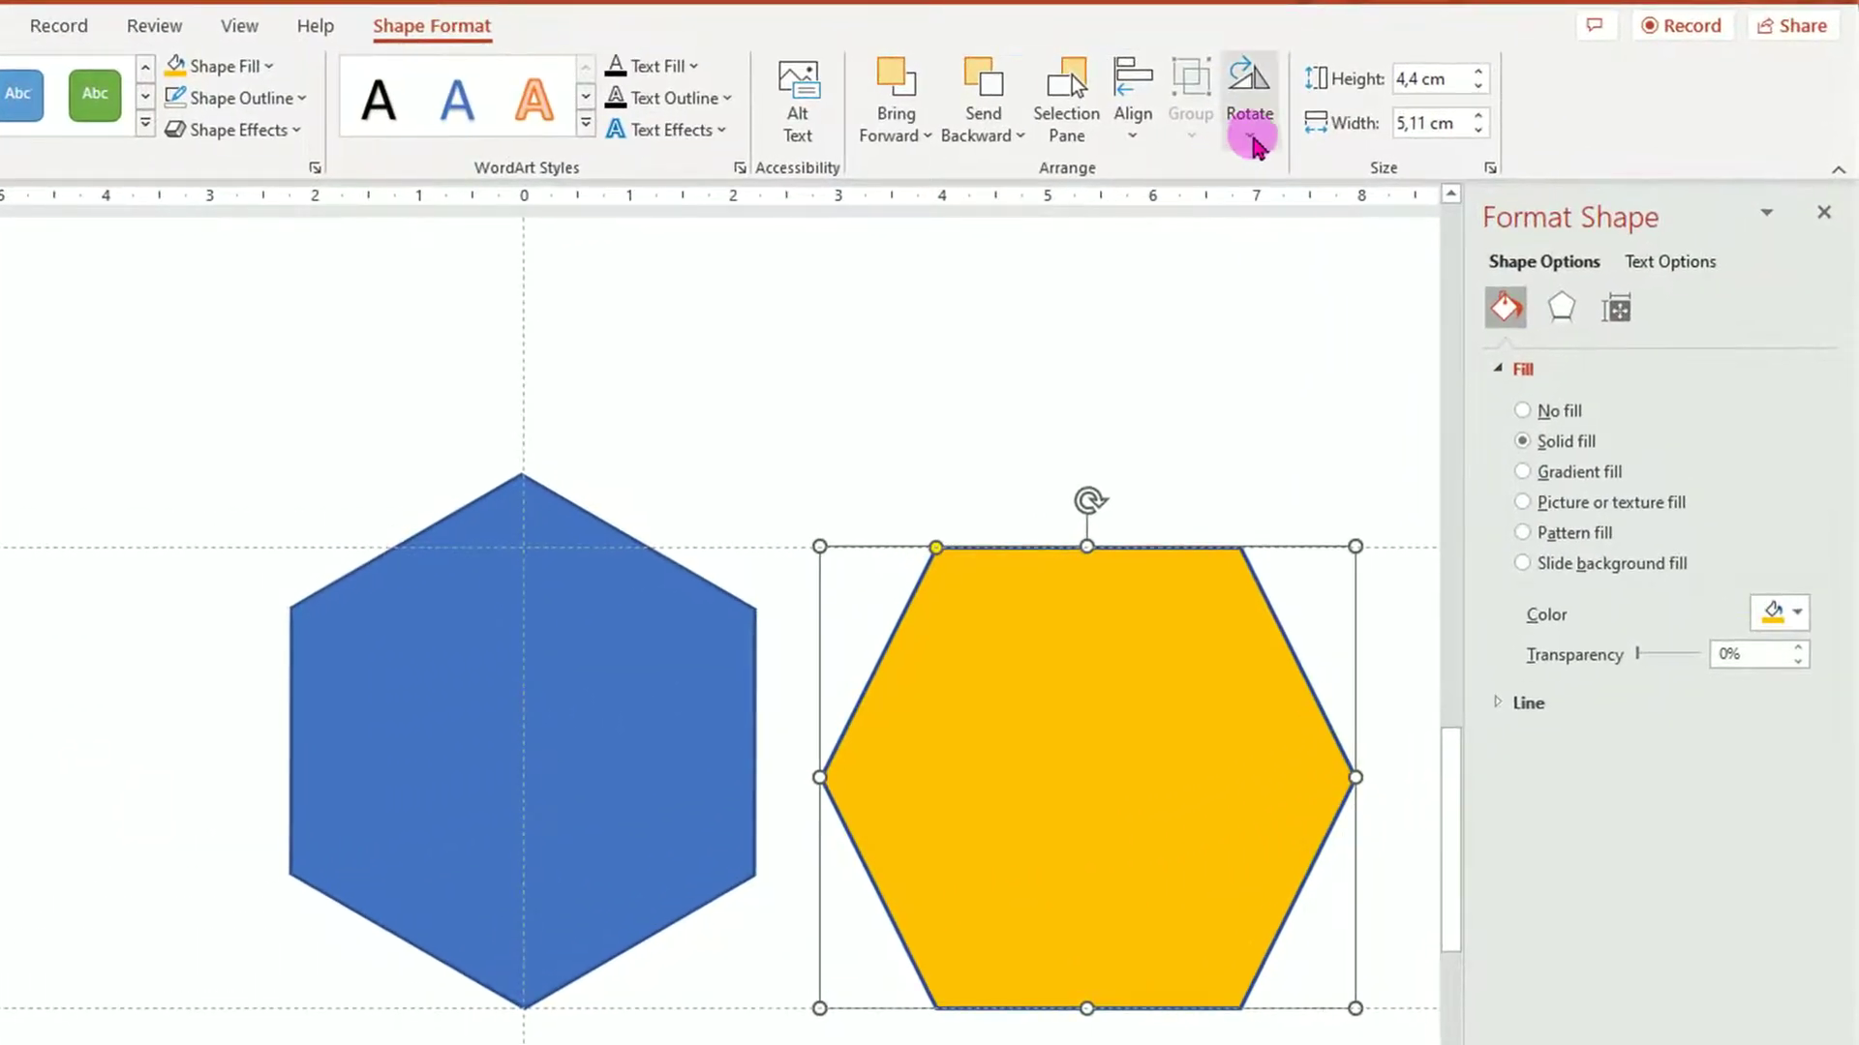
- Rotate the yellow hexagon 30° via More Rotation Options and place it beside the blue one
click(1252, 136)
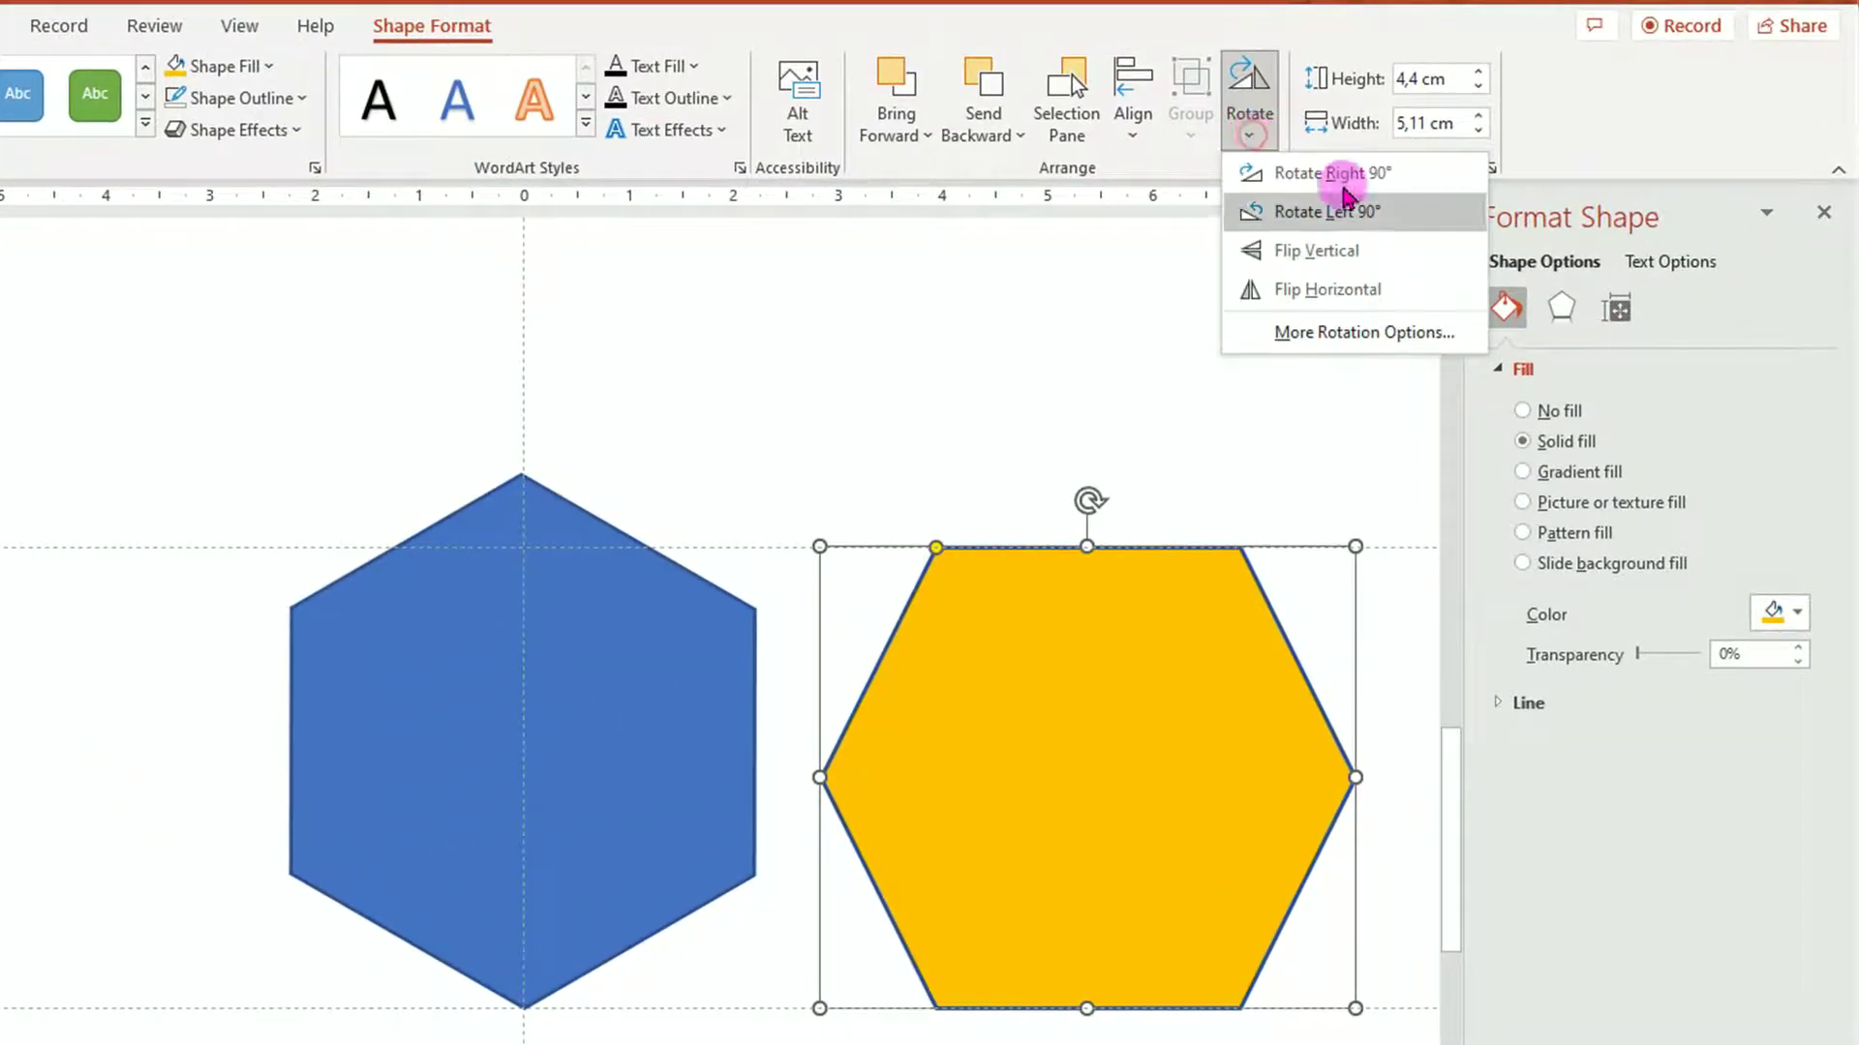
click(1375, 332)
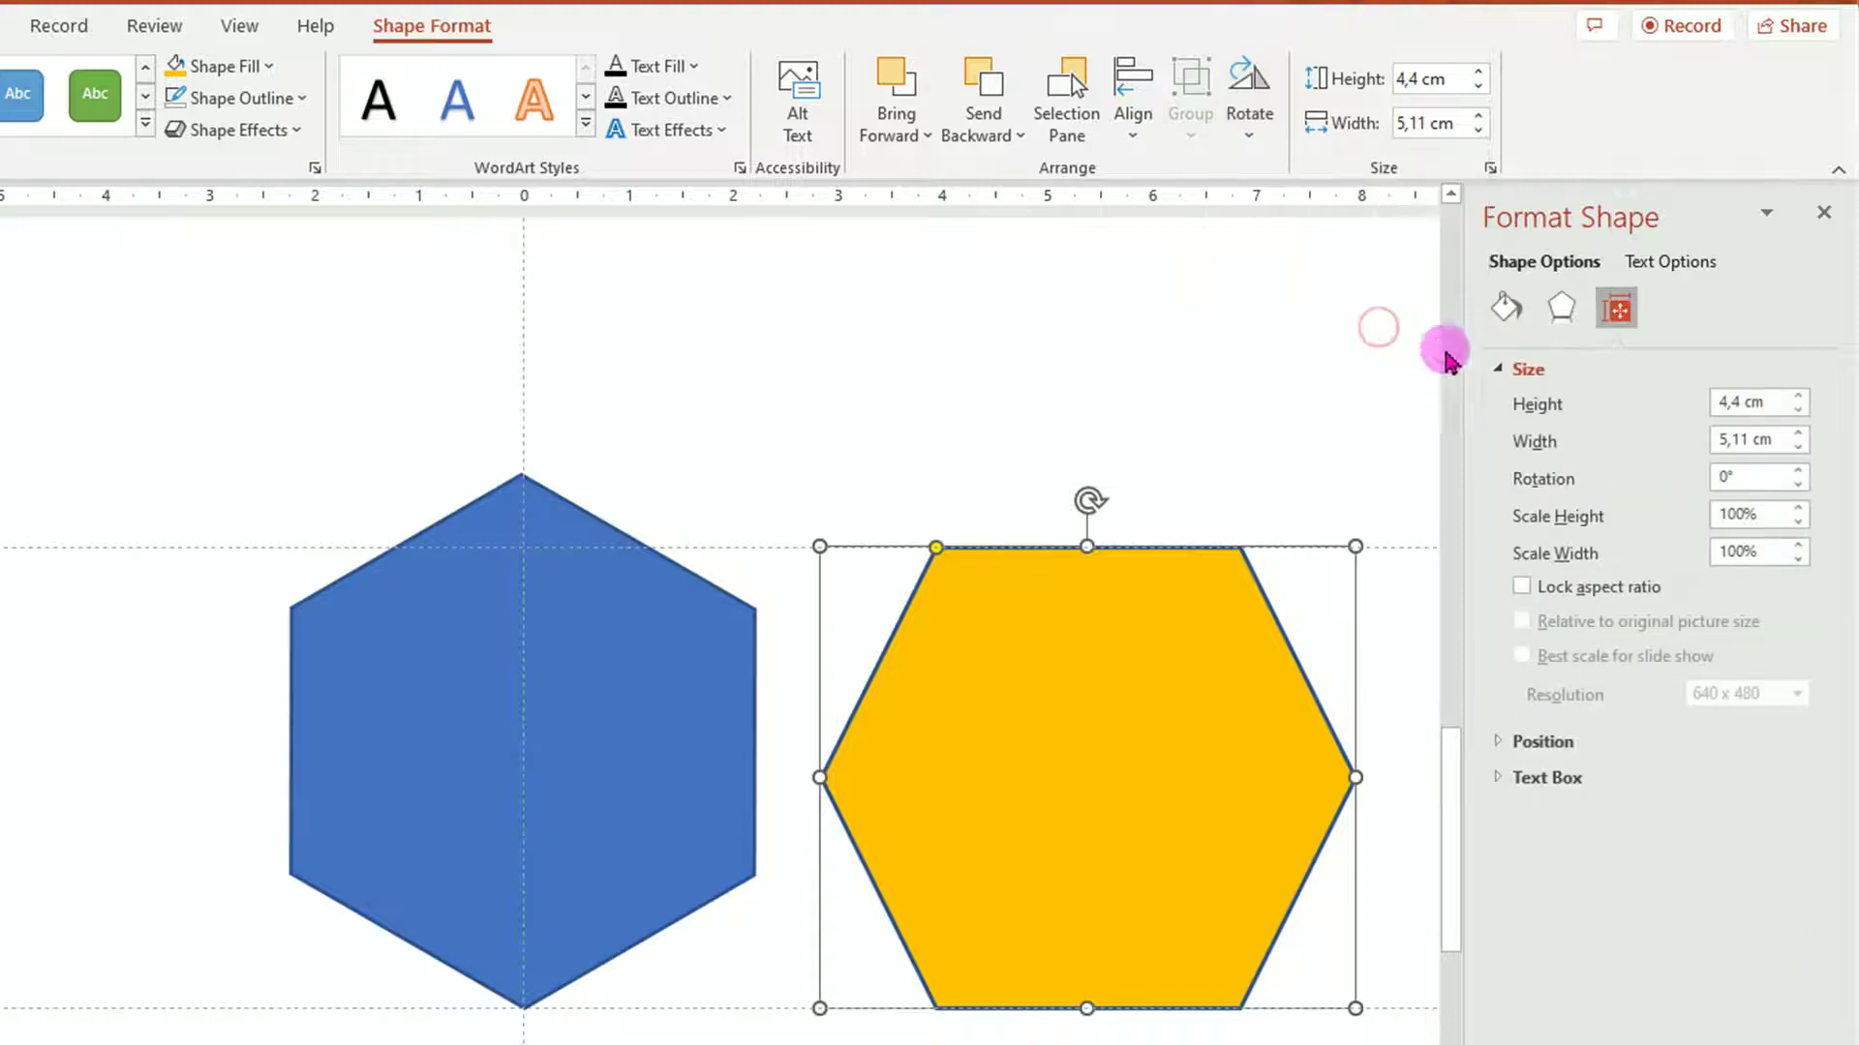
click(1754, 474)
double_click(1752, 476)
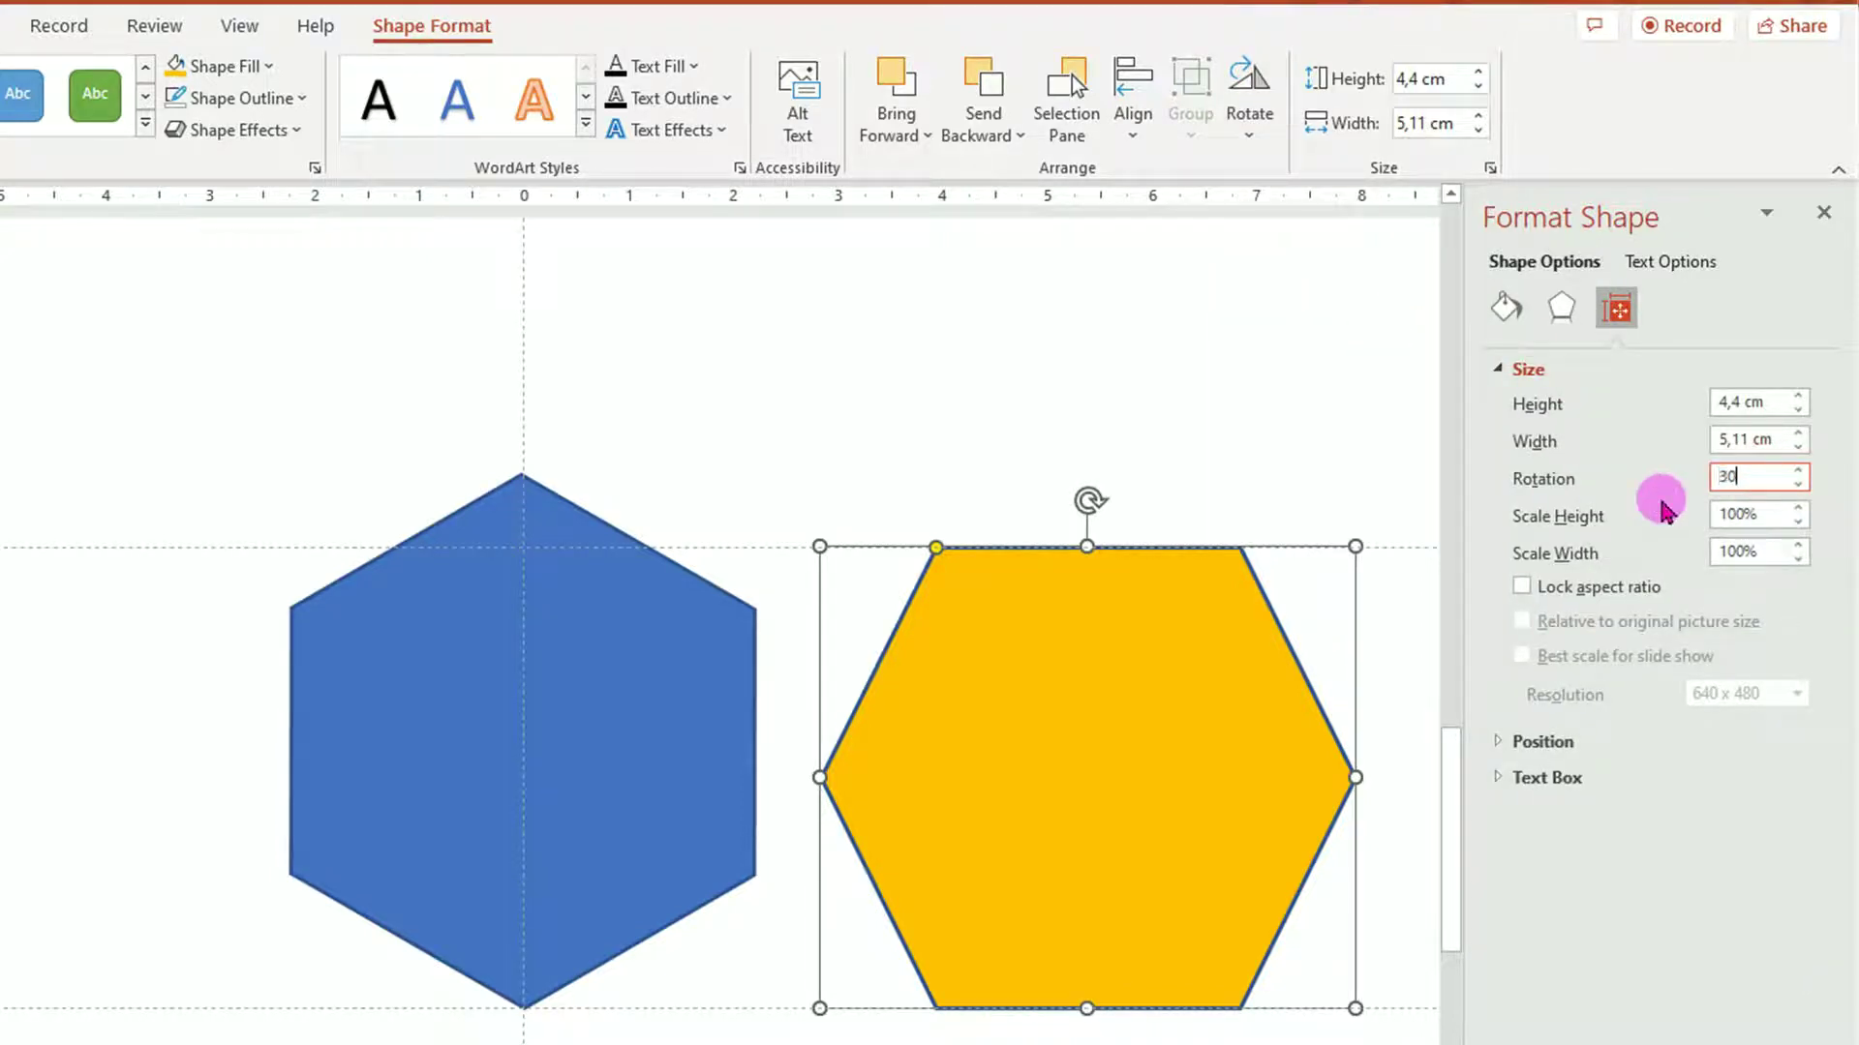
key(Return)
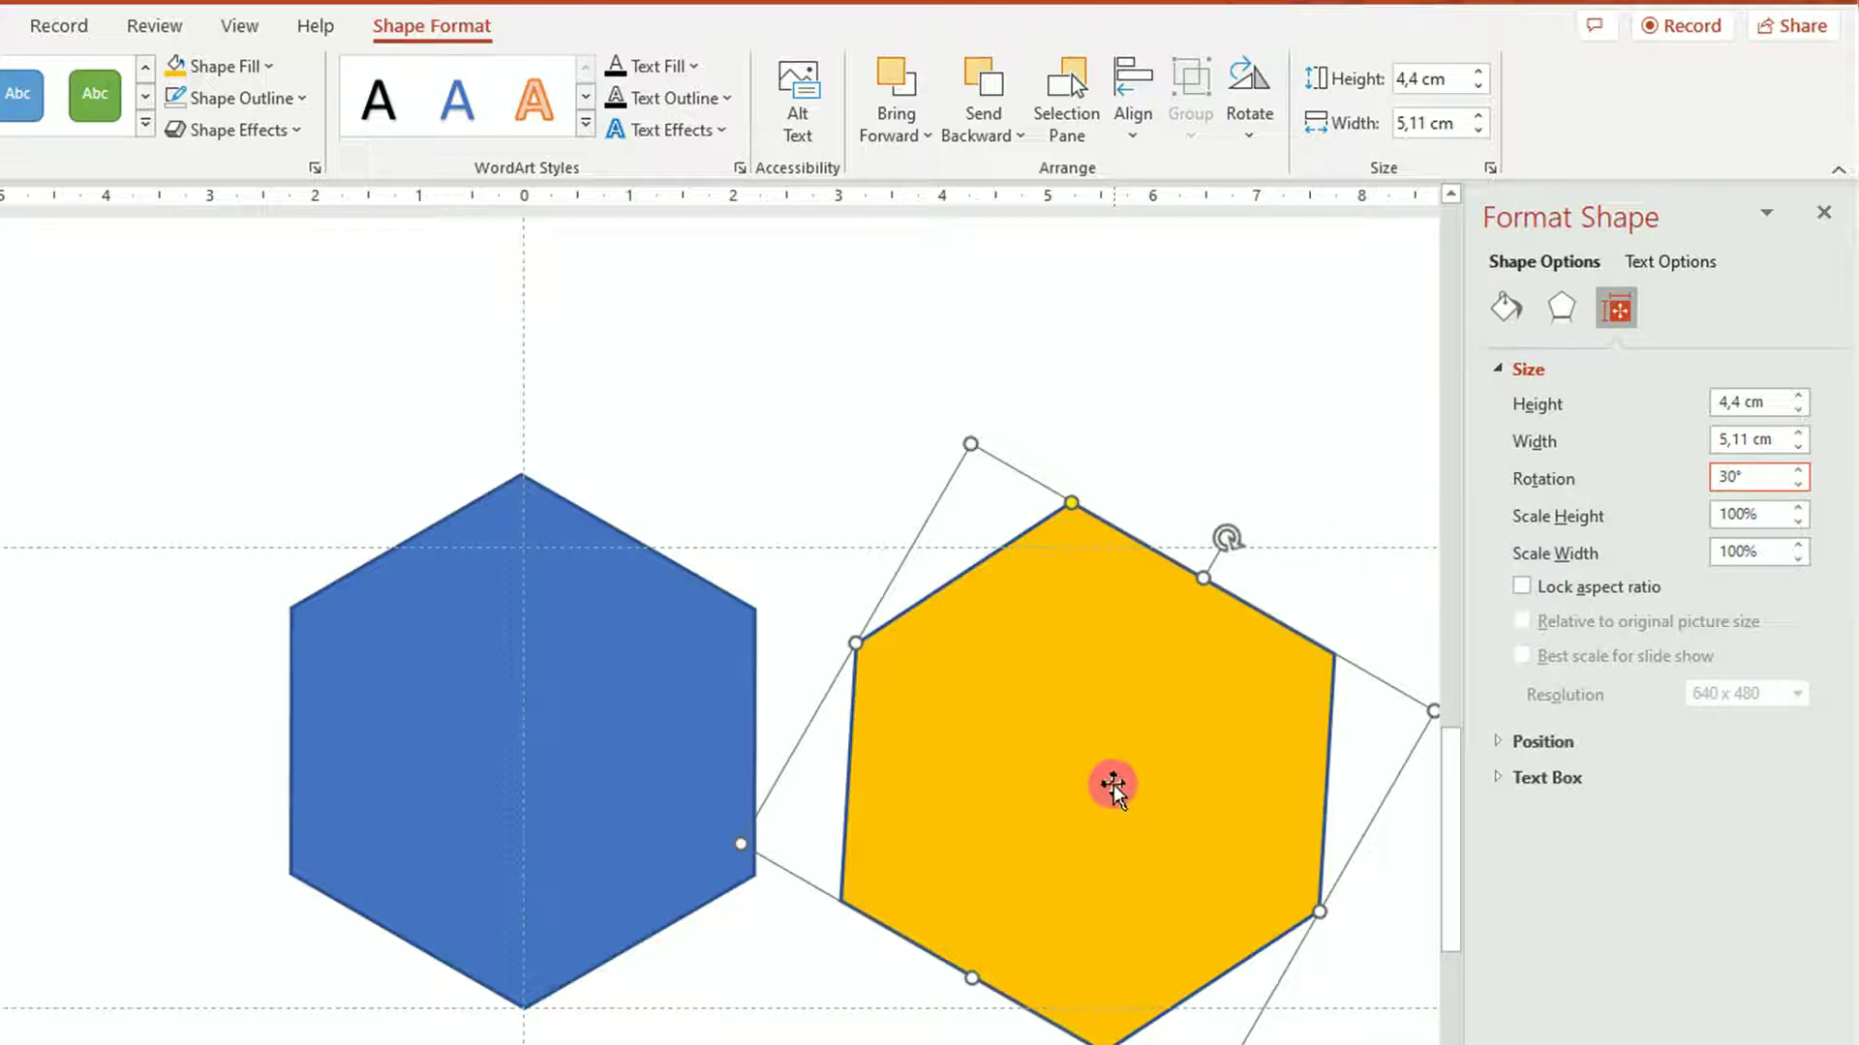
mouse_move(1110, 800)
mouse_down()
mouse_move(948, 744)
mouse_move(894, 782)
mouse_up()
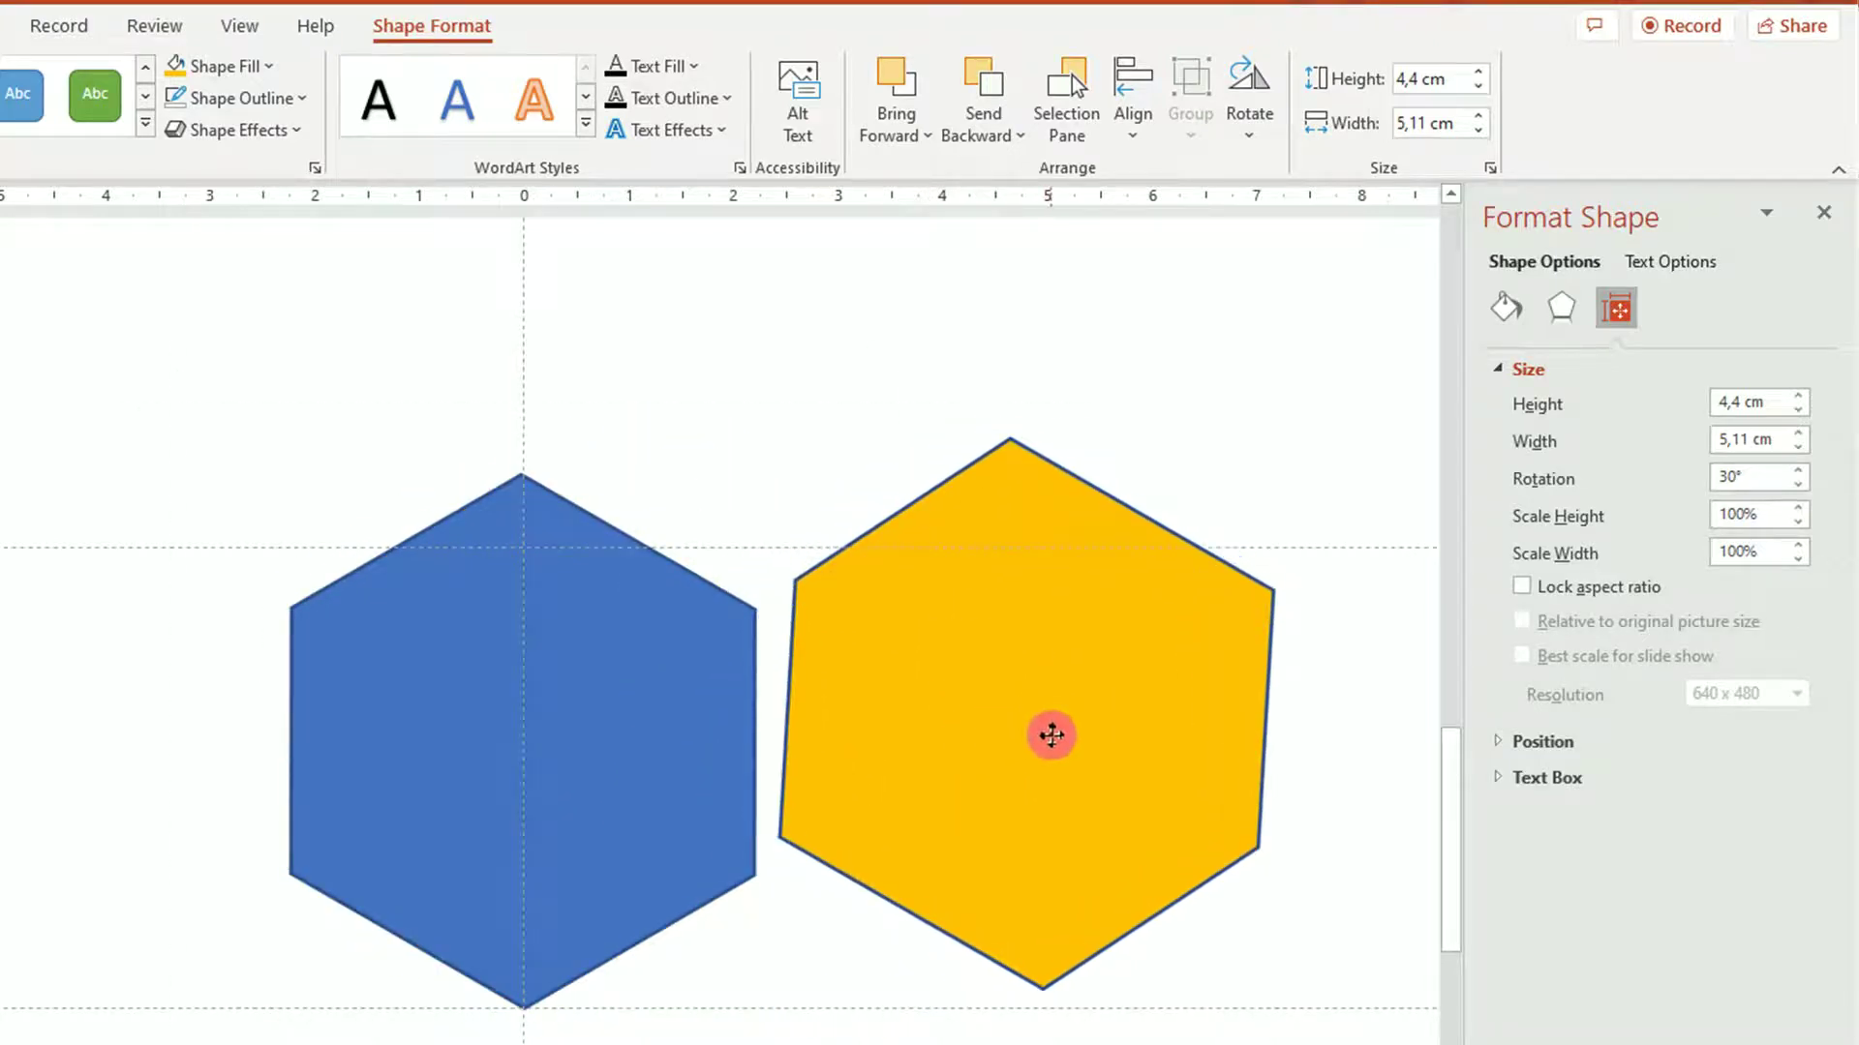
drag(894, 782, 1050, 743)
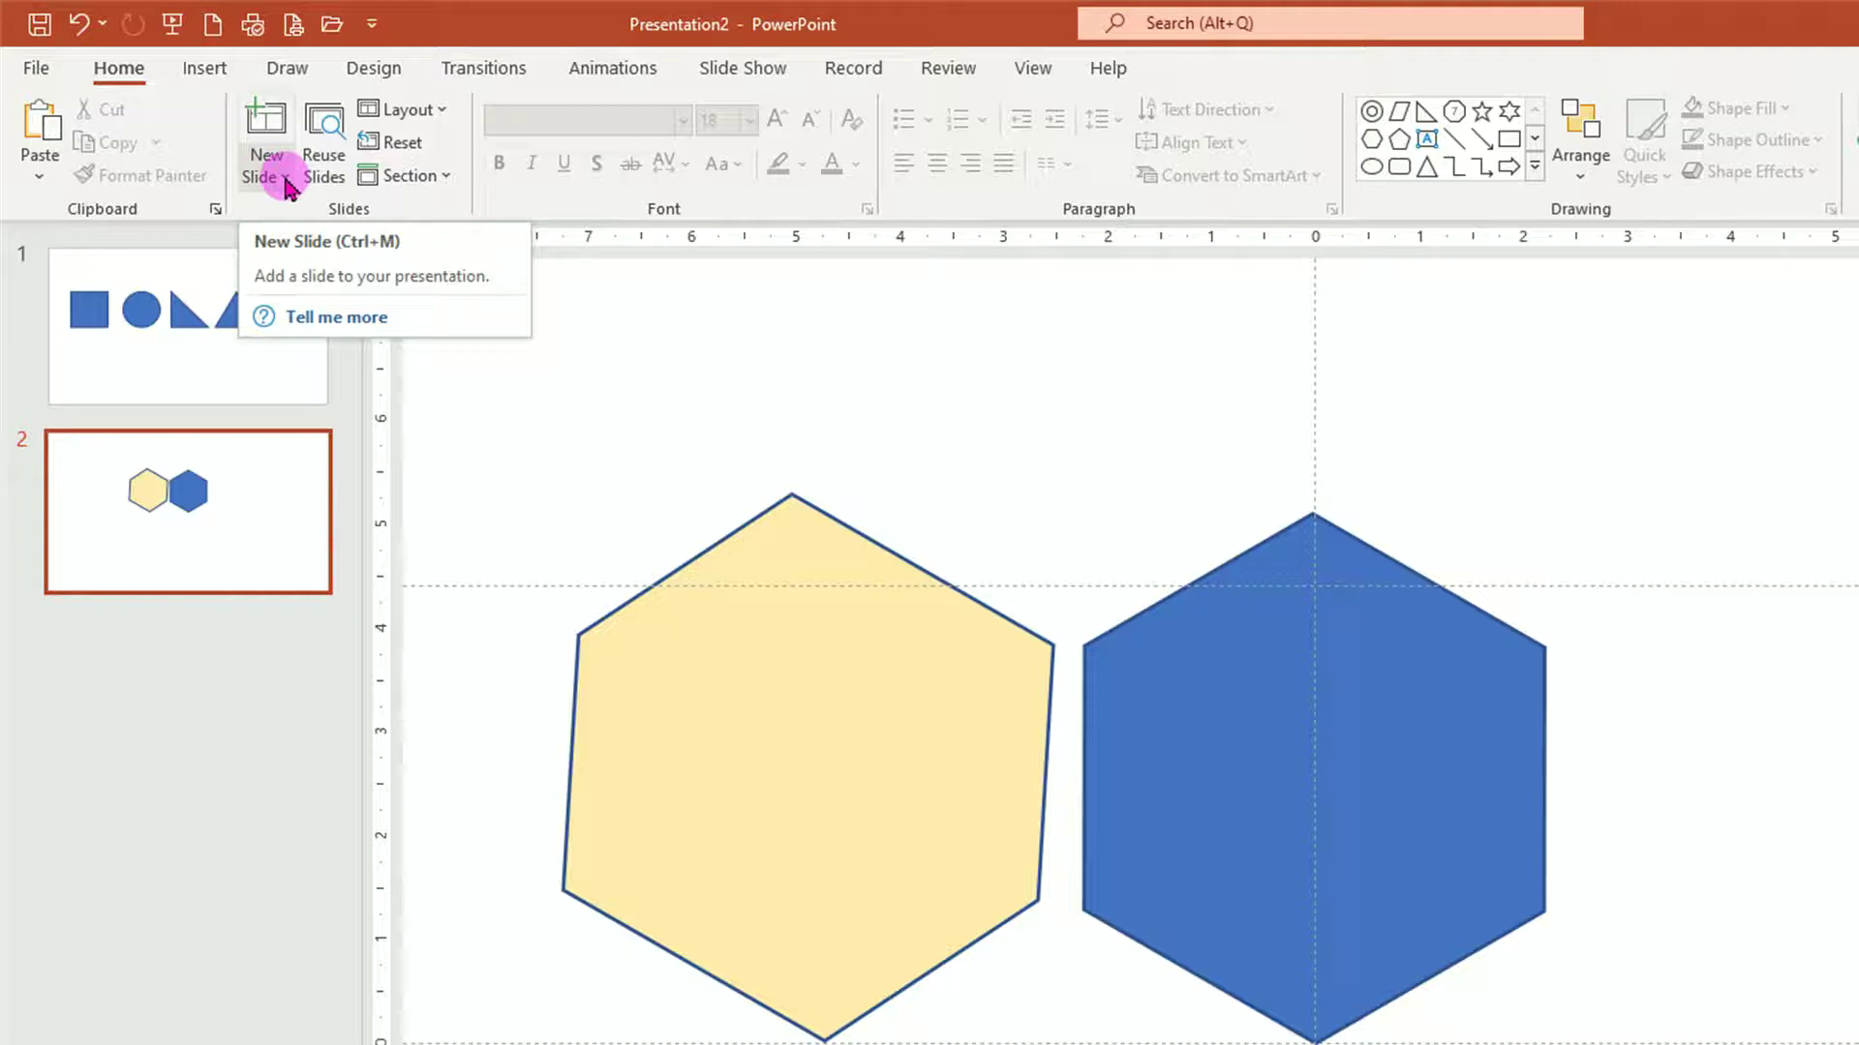
- Add a blank slide 3 and draw a blue six-point star on it
click(288, 184)
click(294, 552)
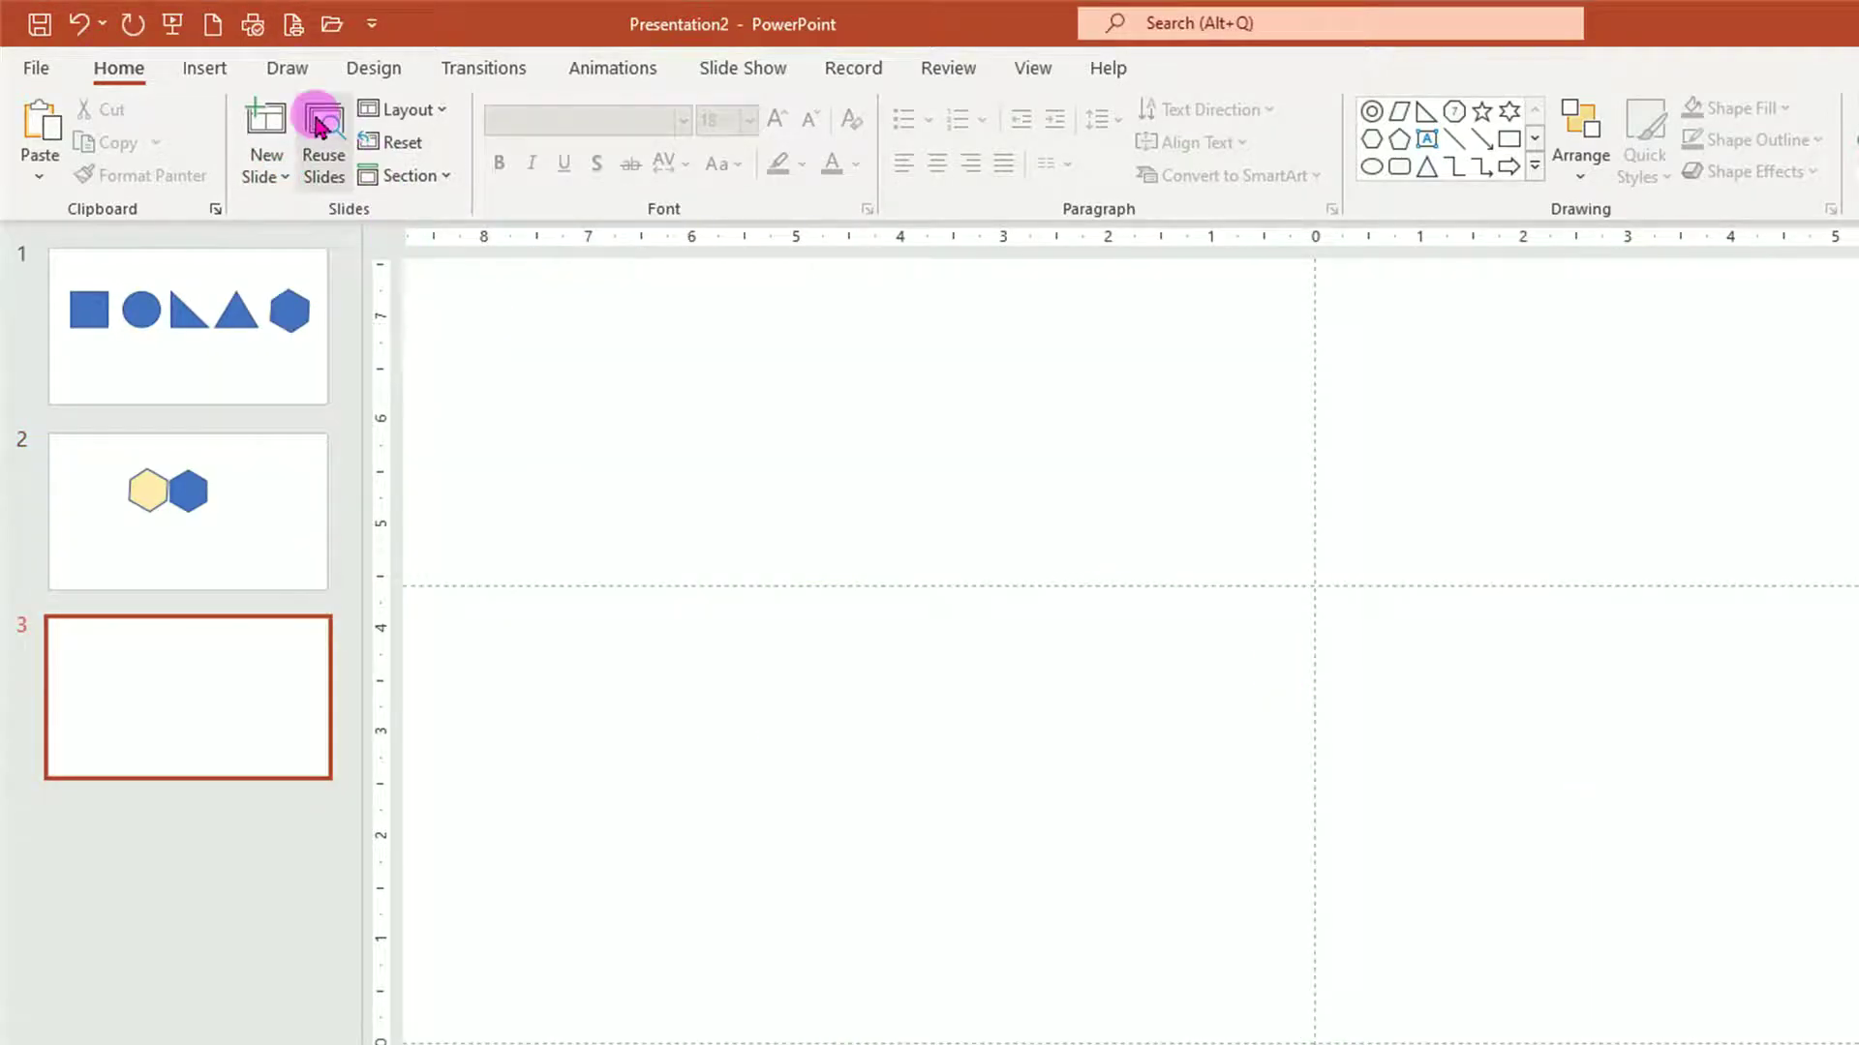
click(205, 70)
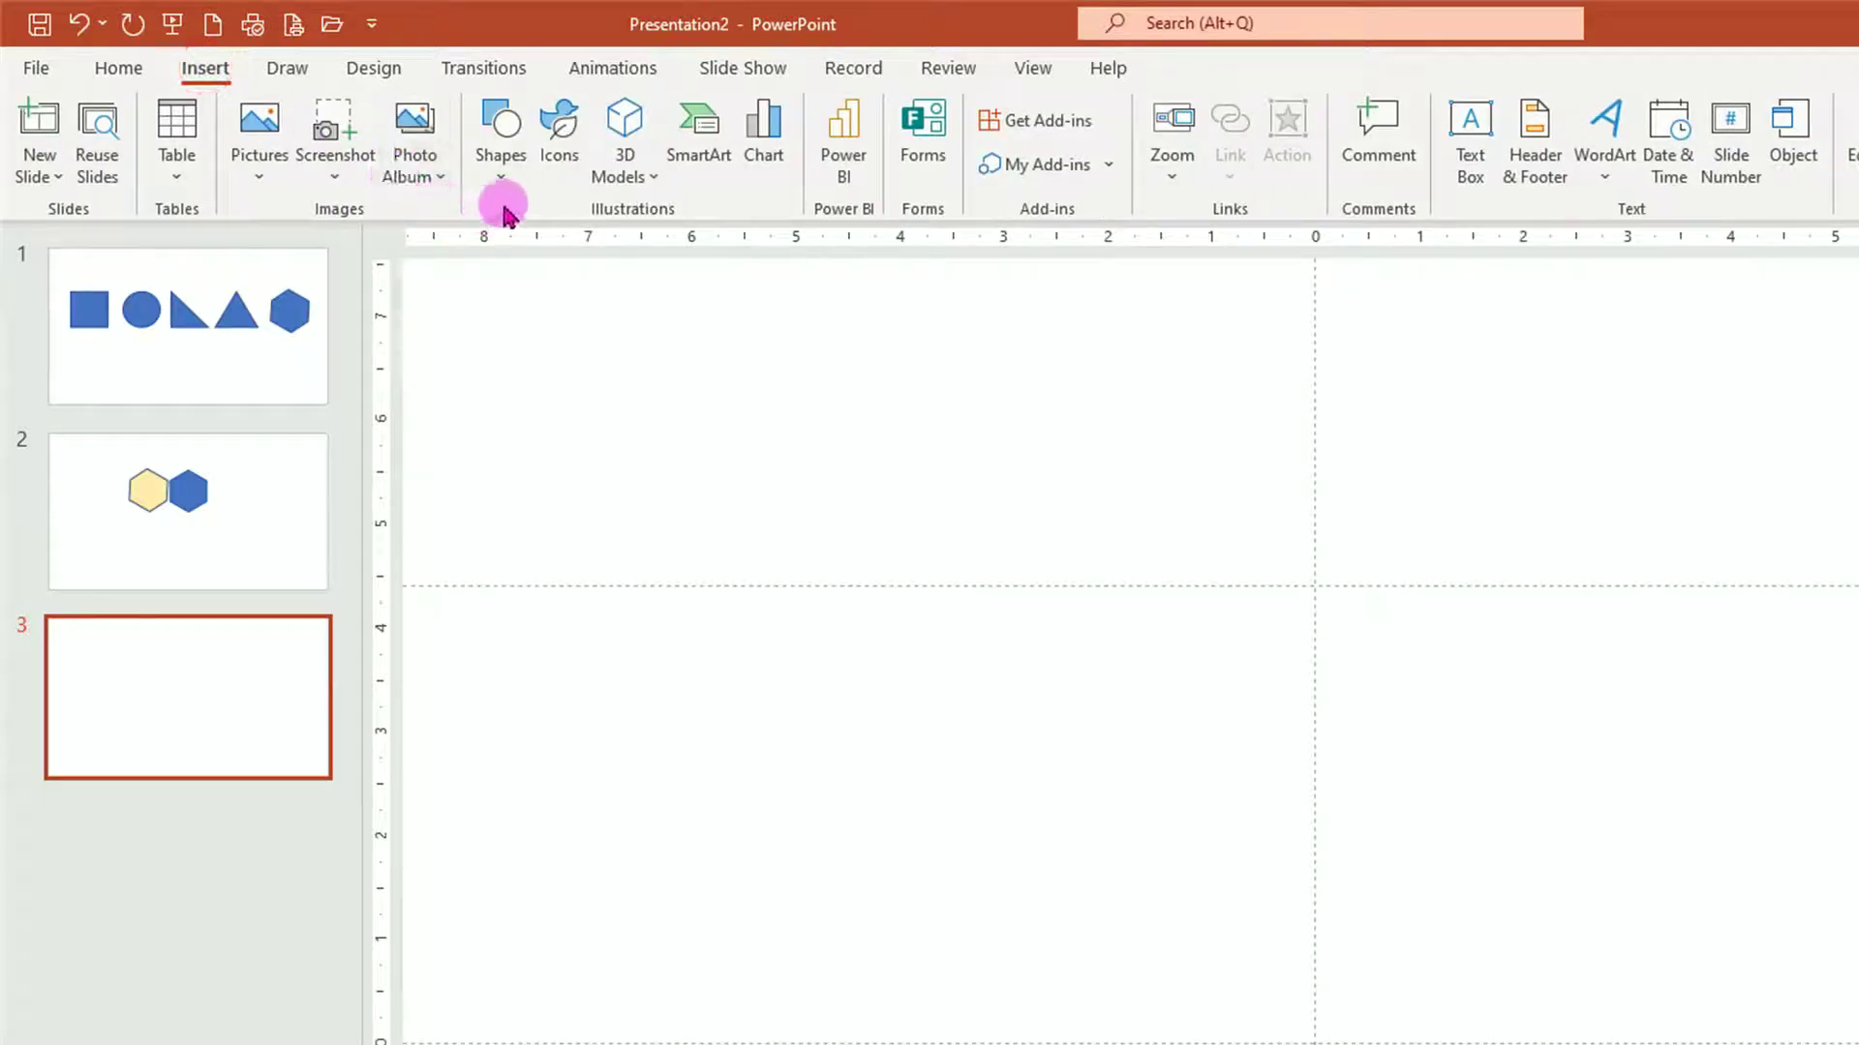
click(501, 160)
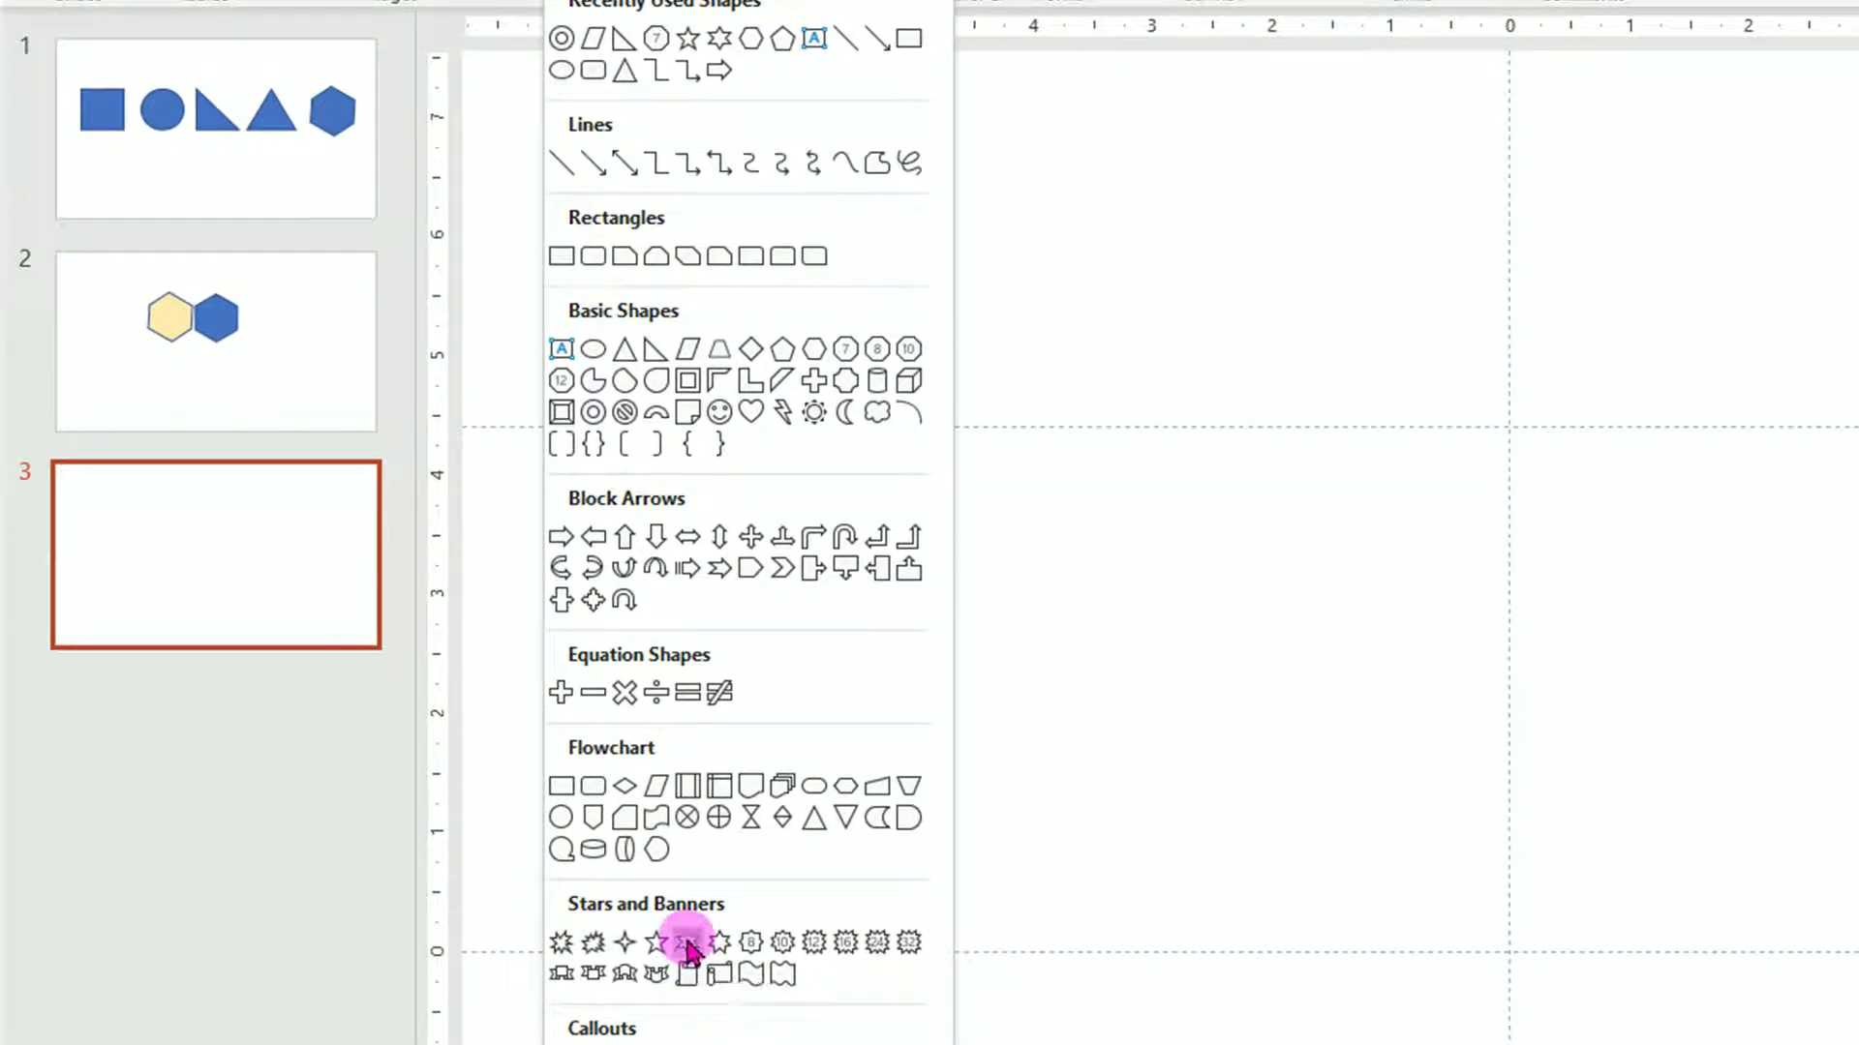
click(687, 944)
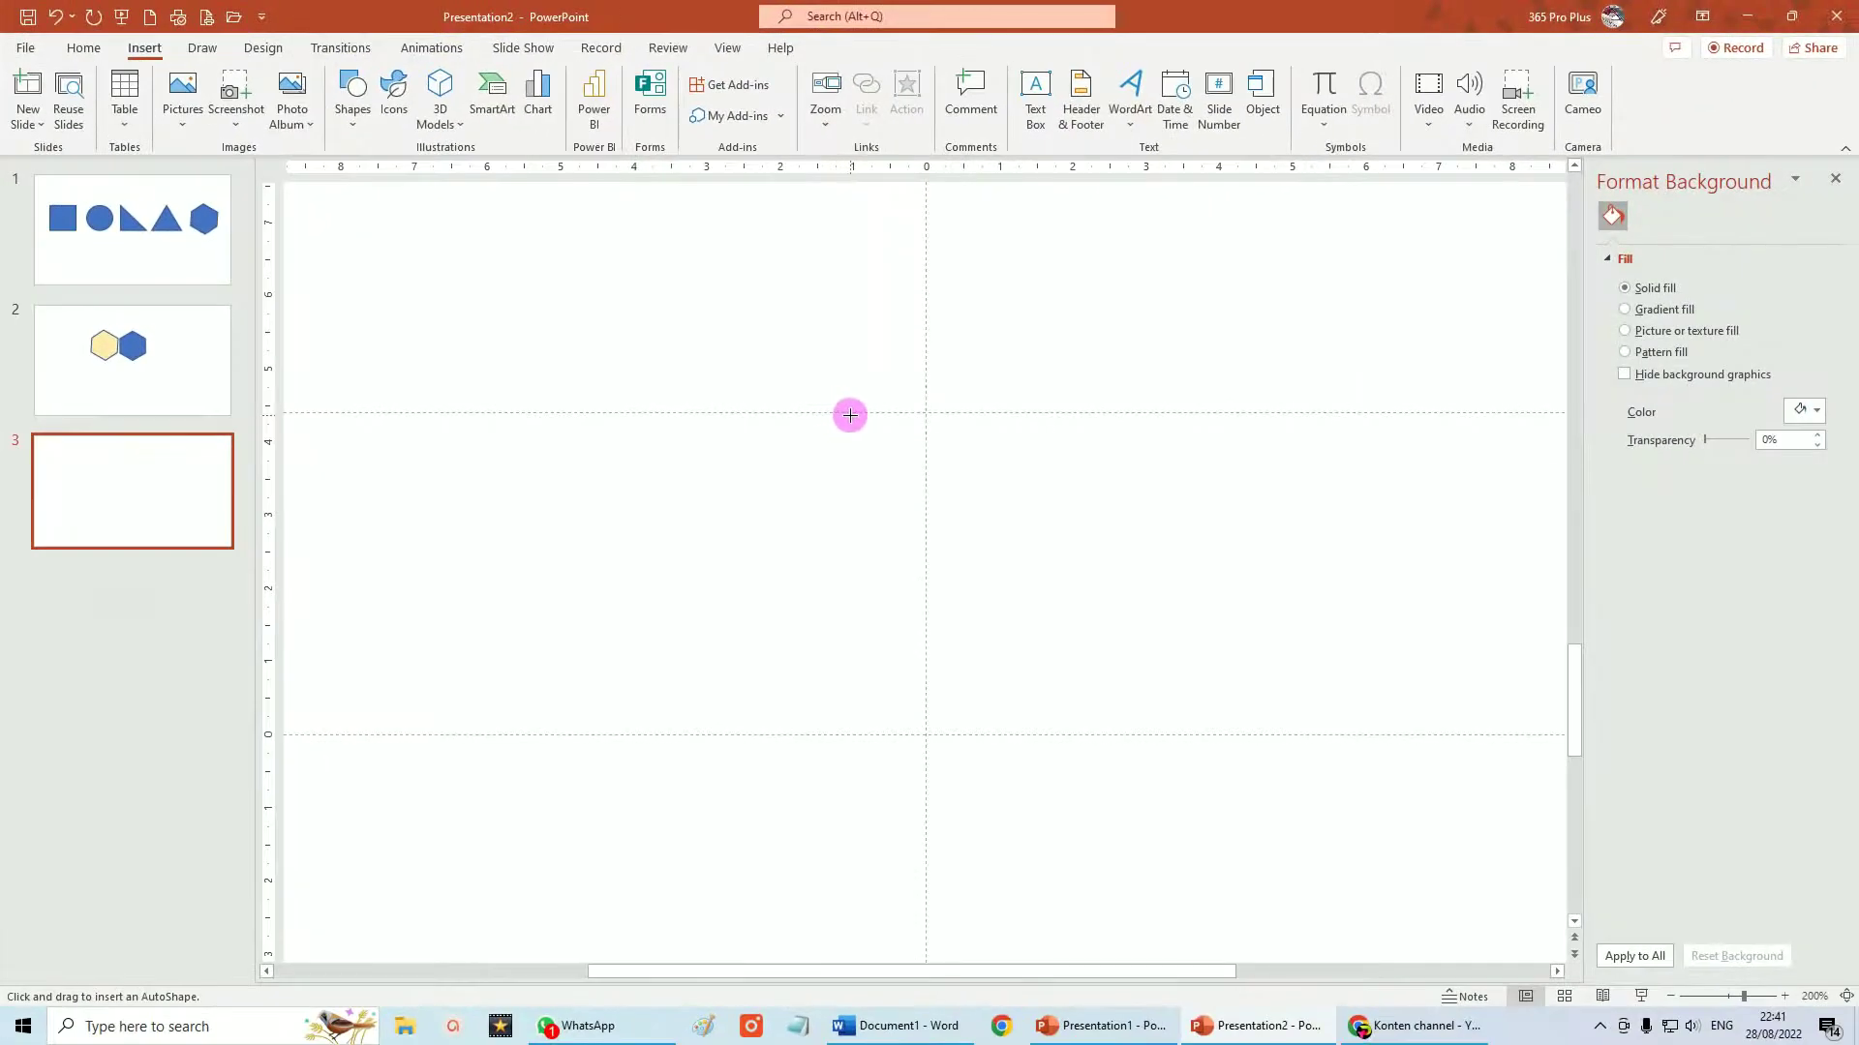
drag(849, 416, 1065, 840)
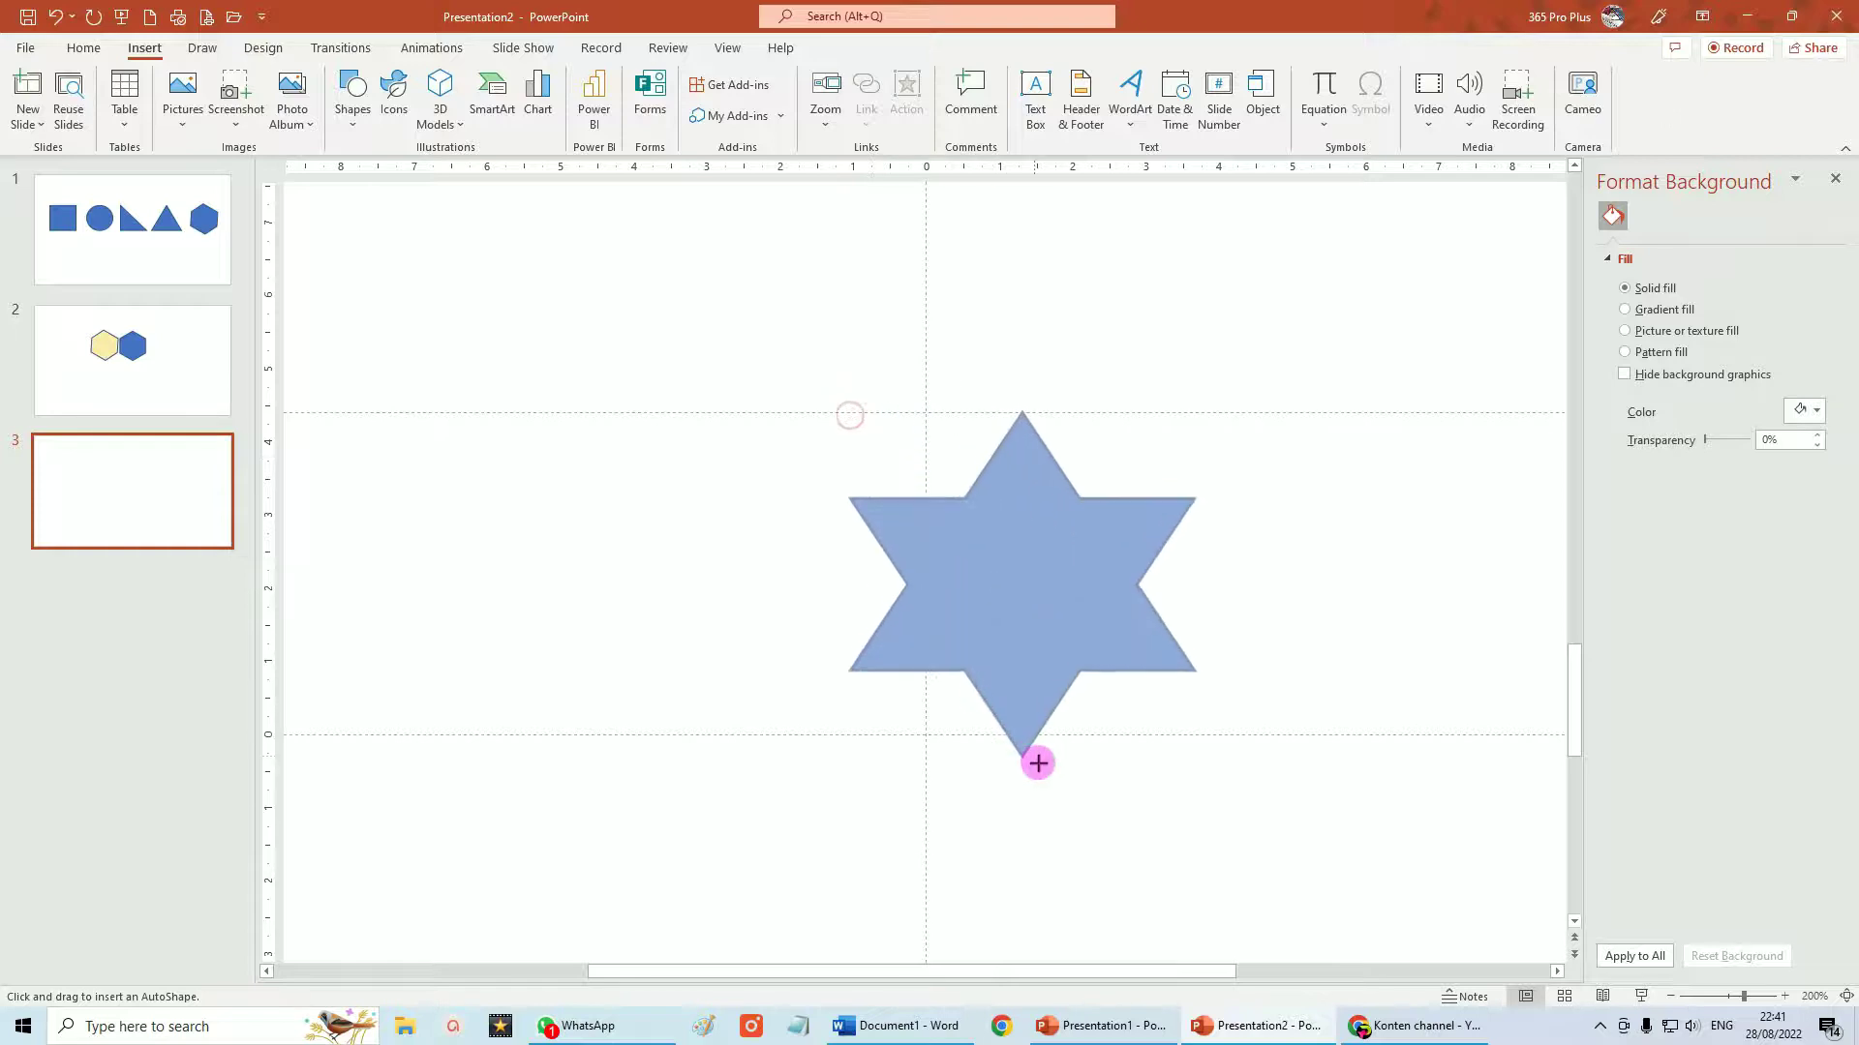
- Move the star left, place a copy on the right, and undo a trial rotation
drag(1076, 674, 569, 653)
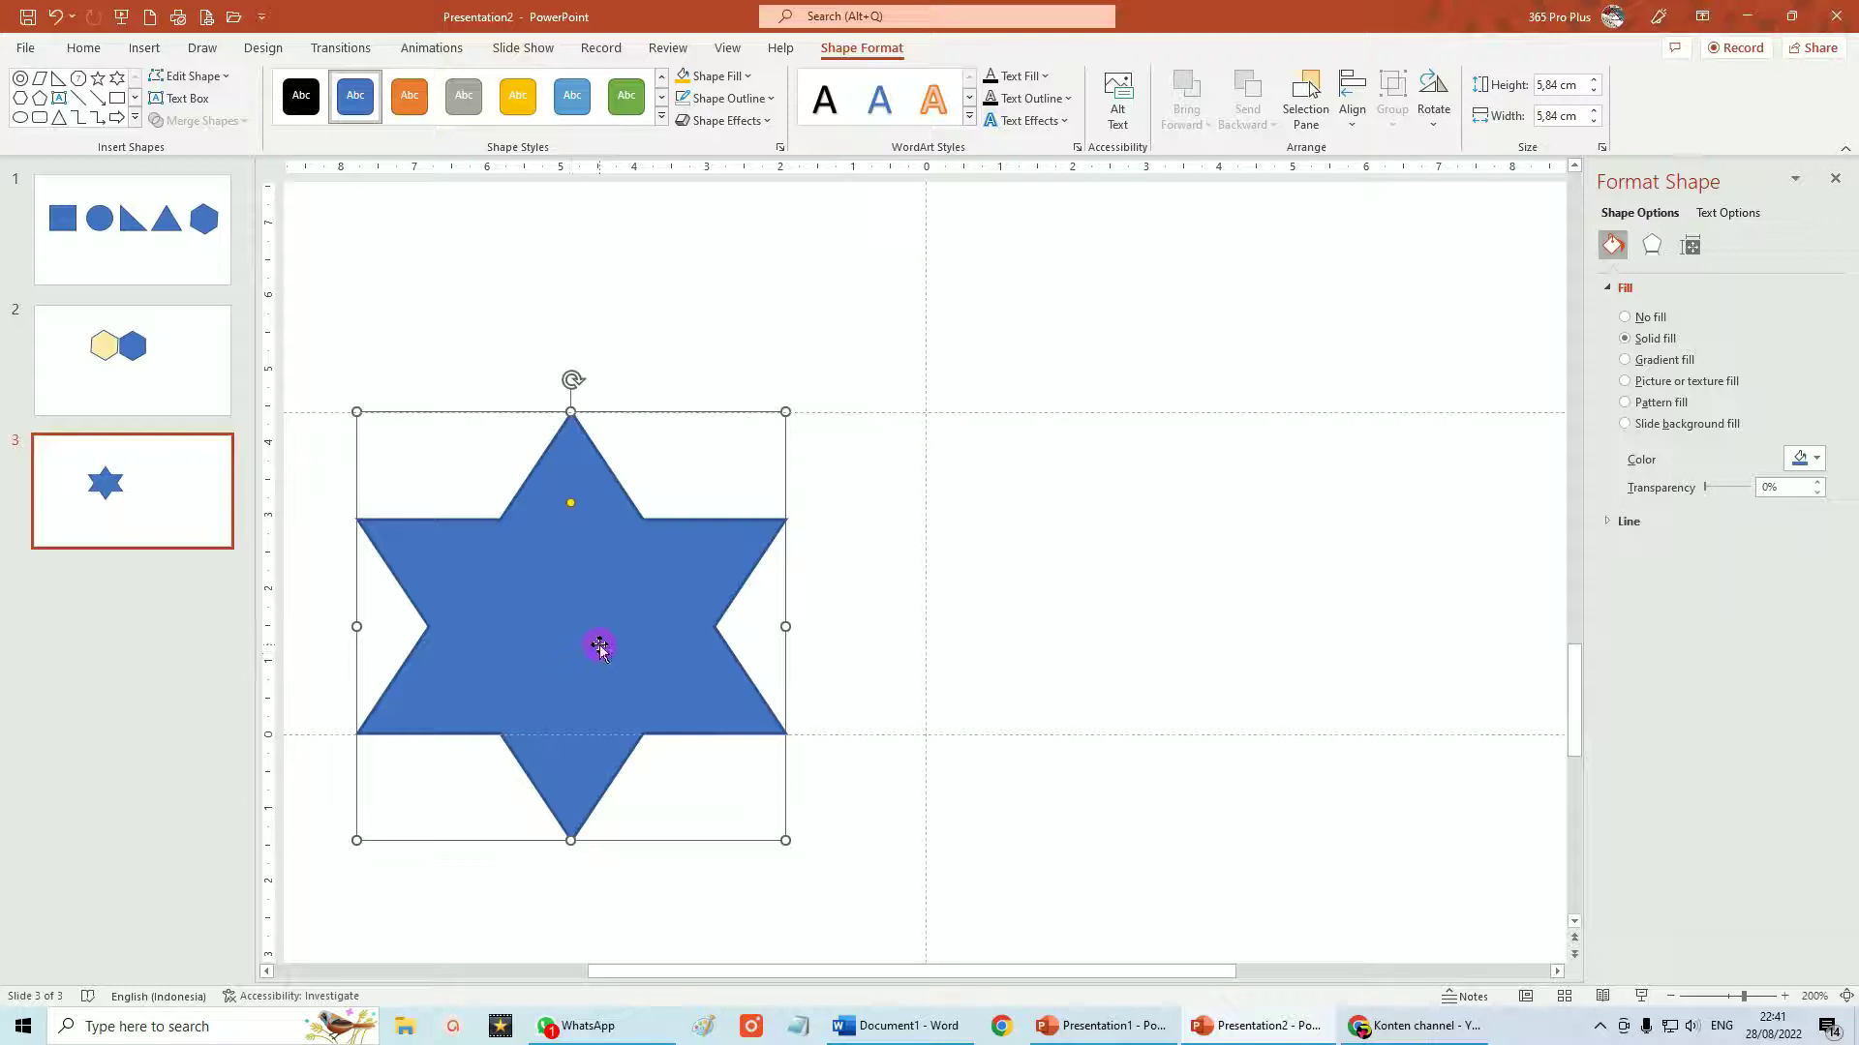
drag(594, 653, 1111, 647)
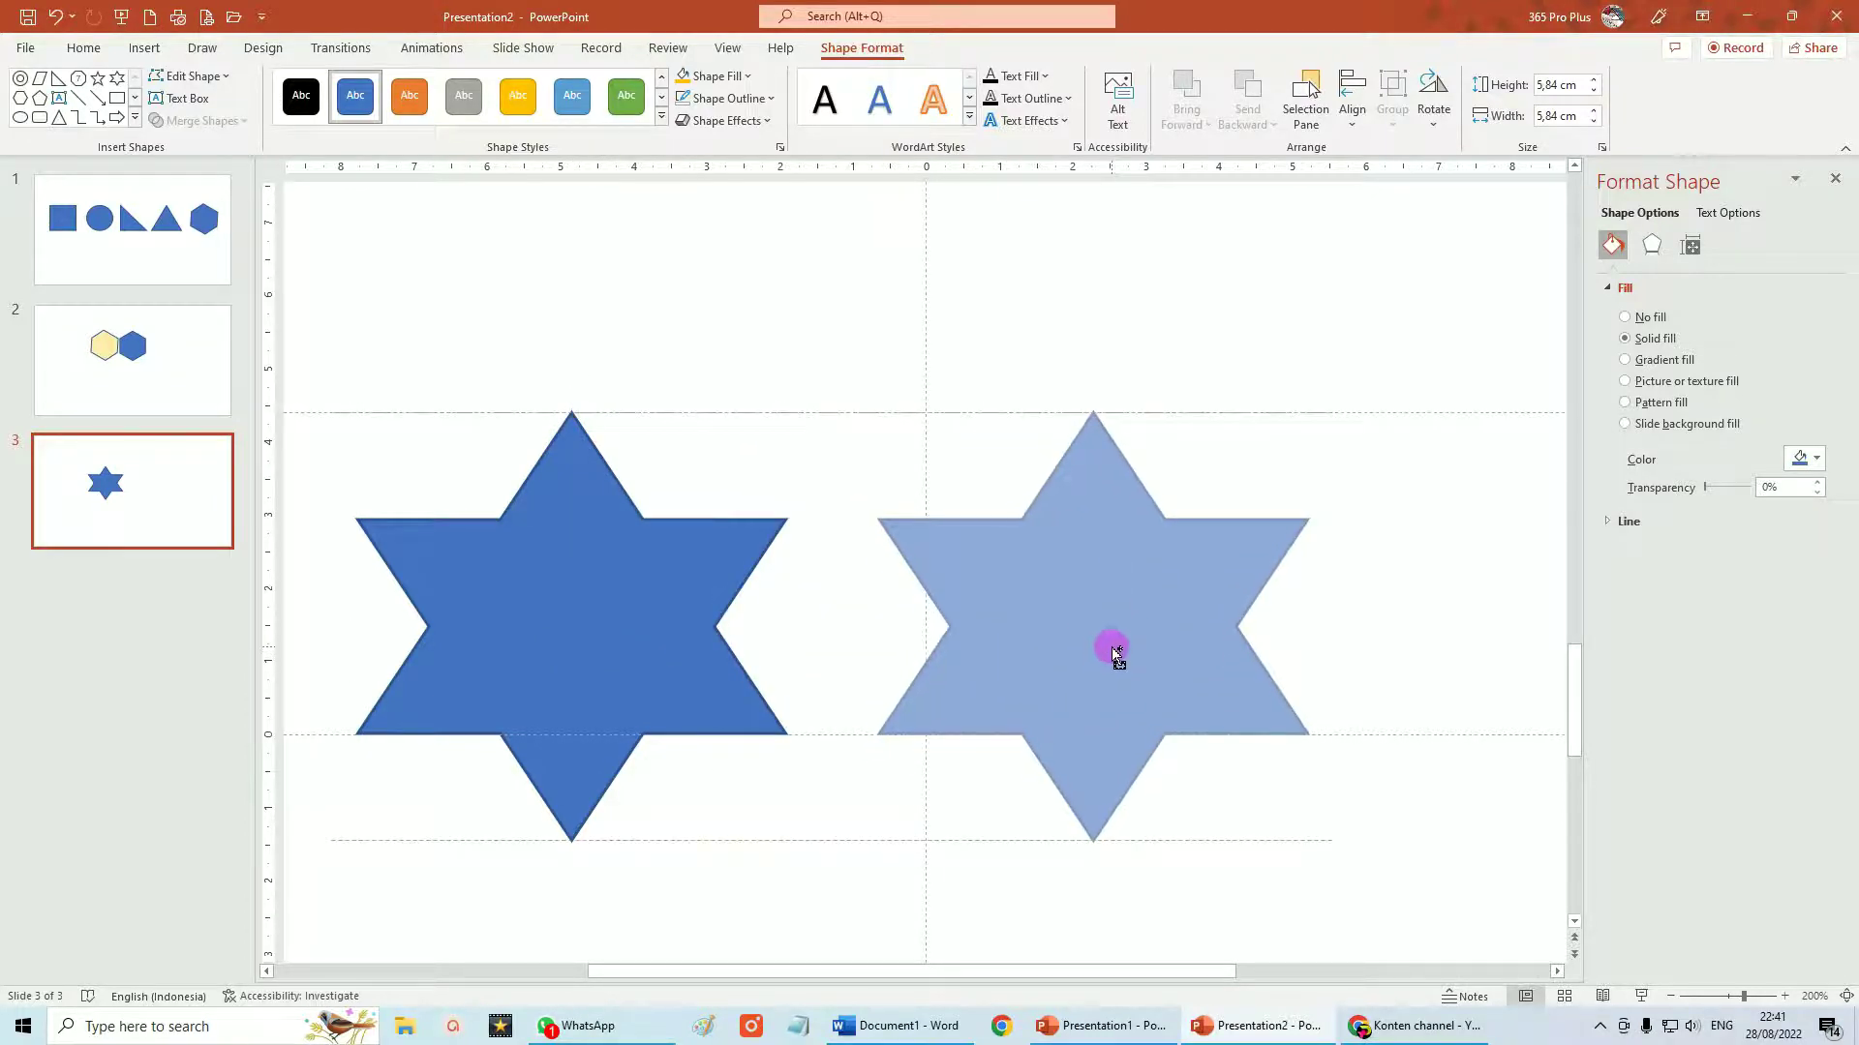
click(733, 441)
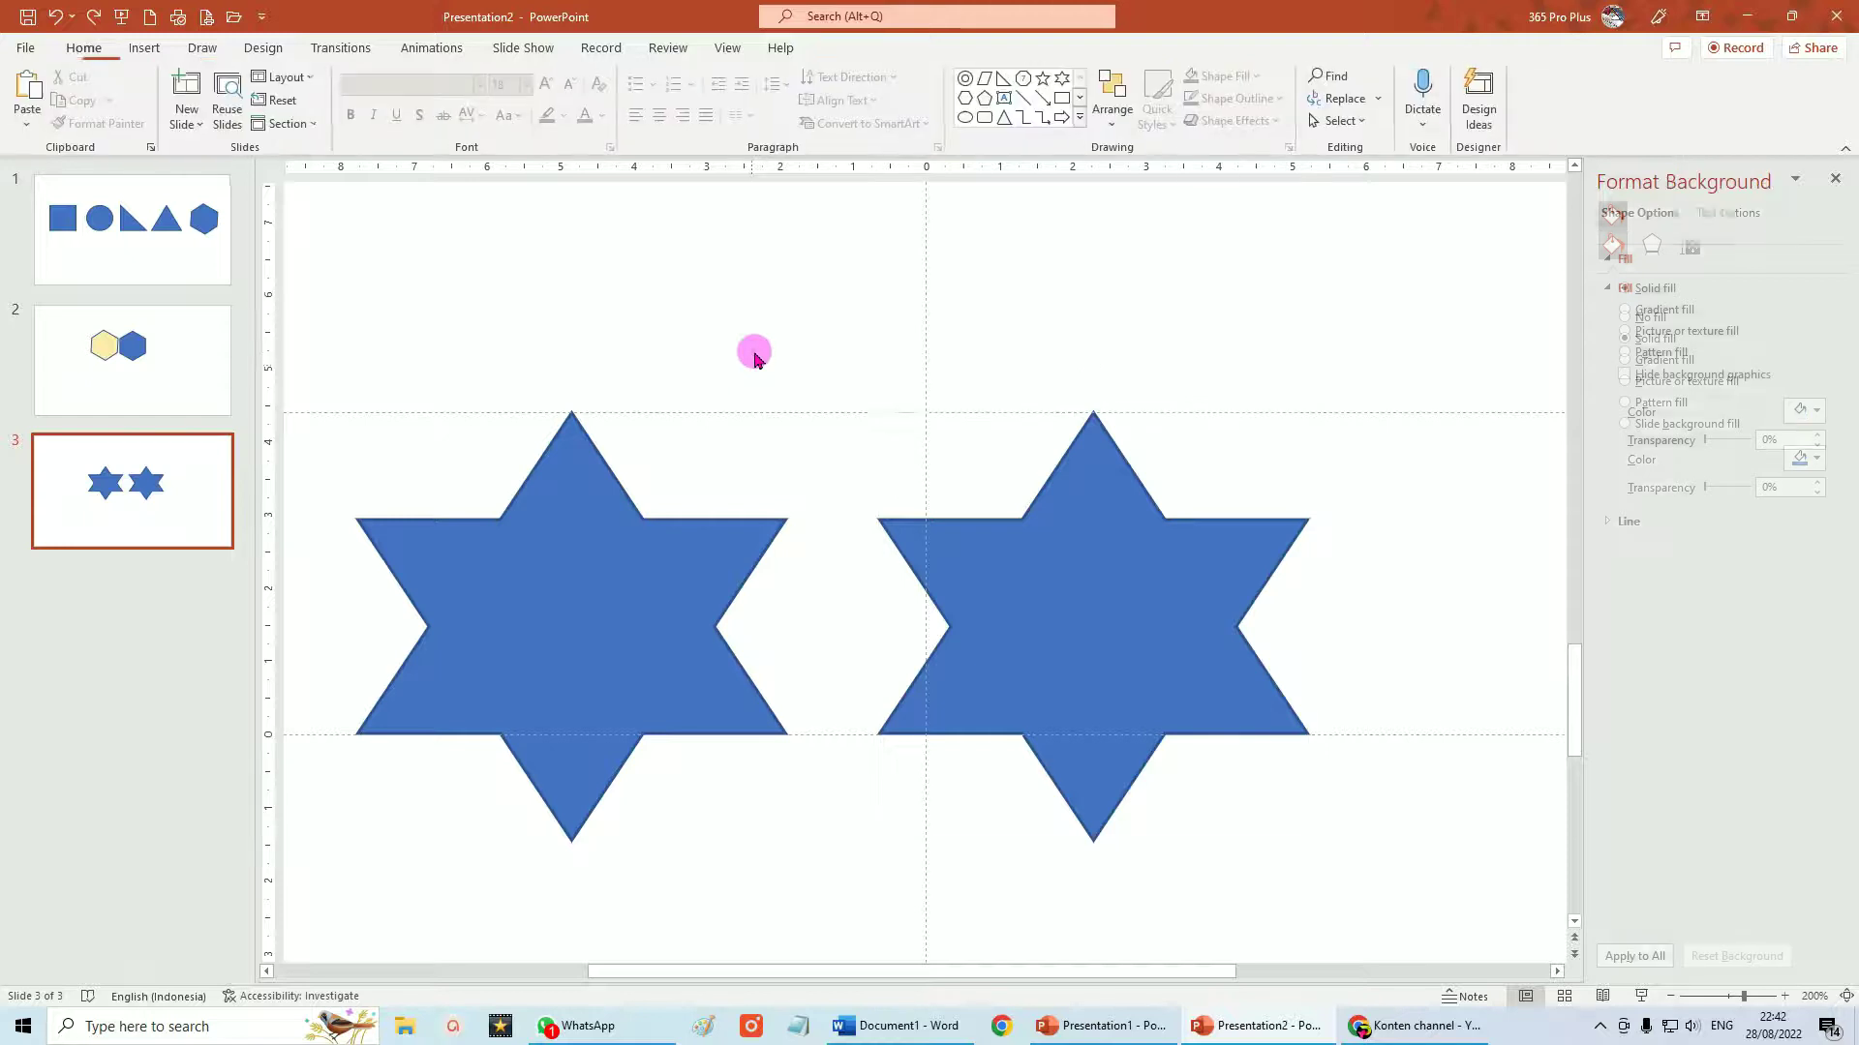
click(613, 607)
drag(572, 379, 717, 564)
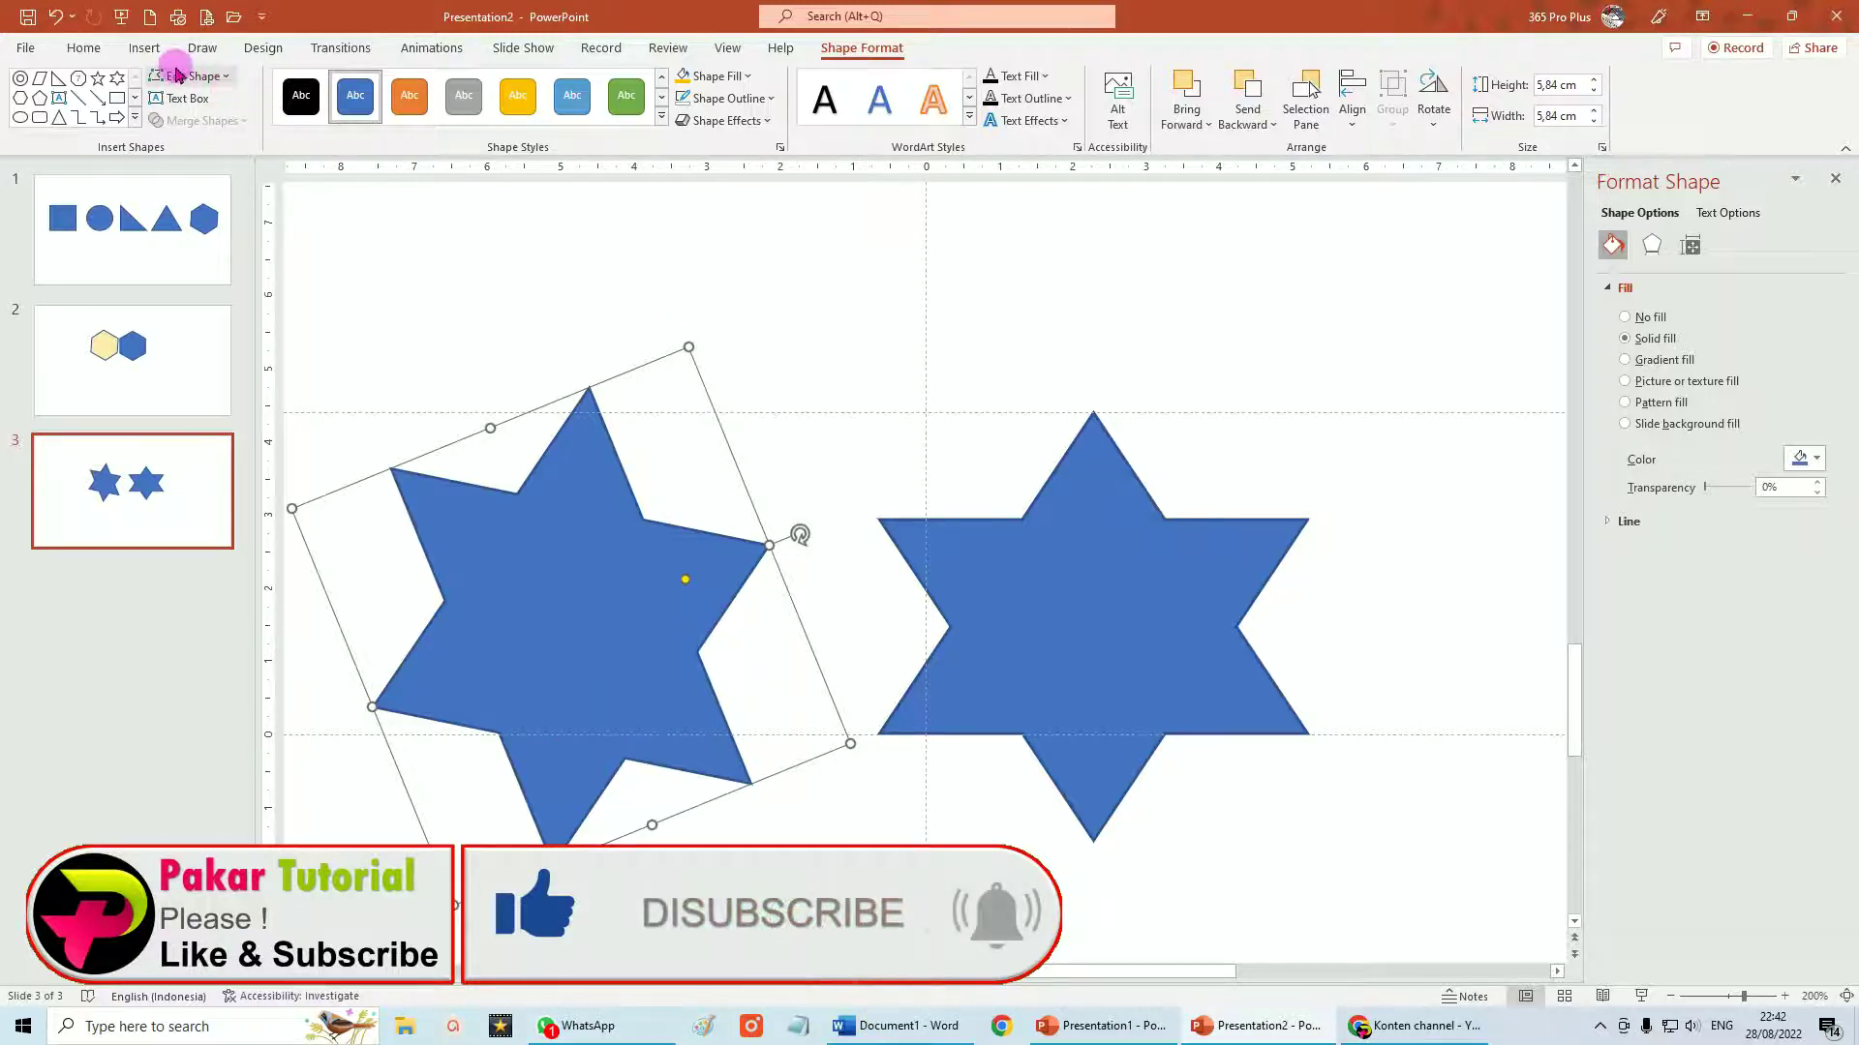
click(58, 20)
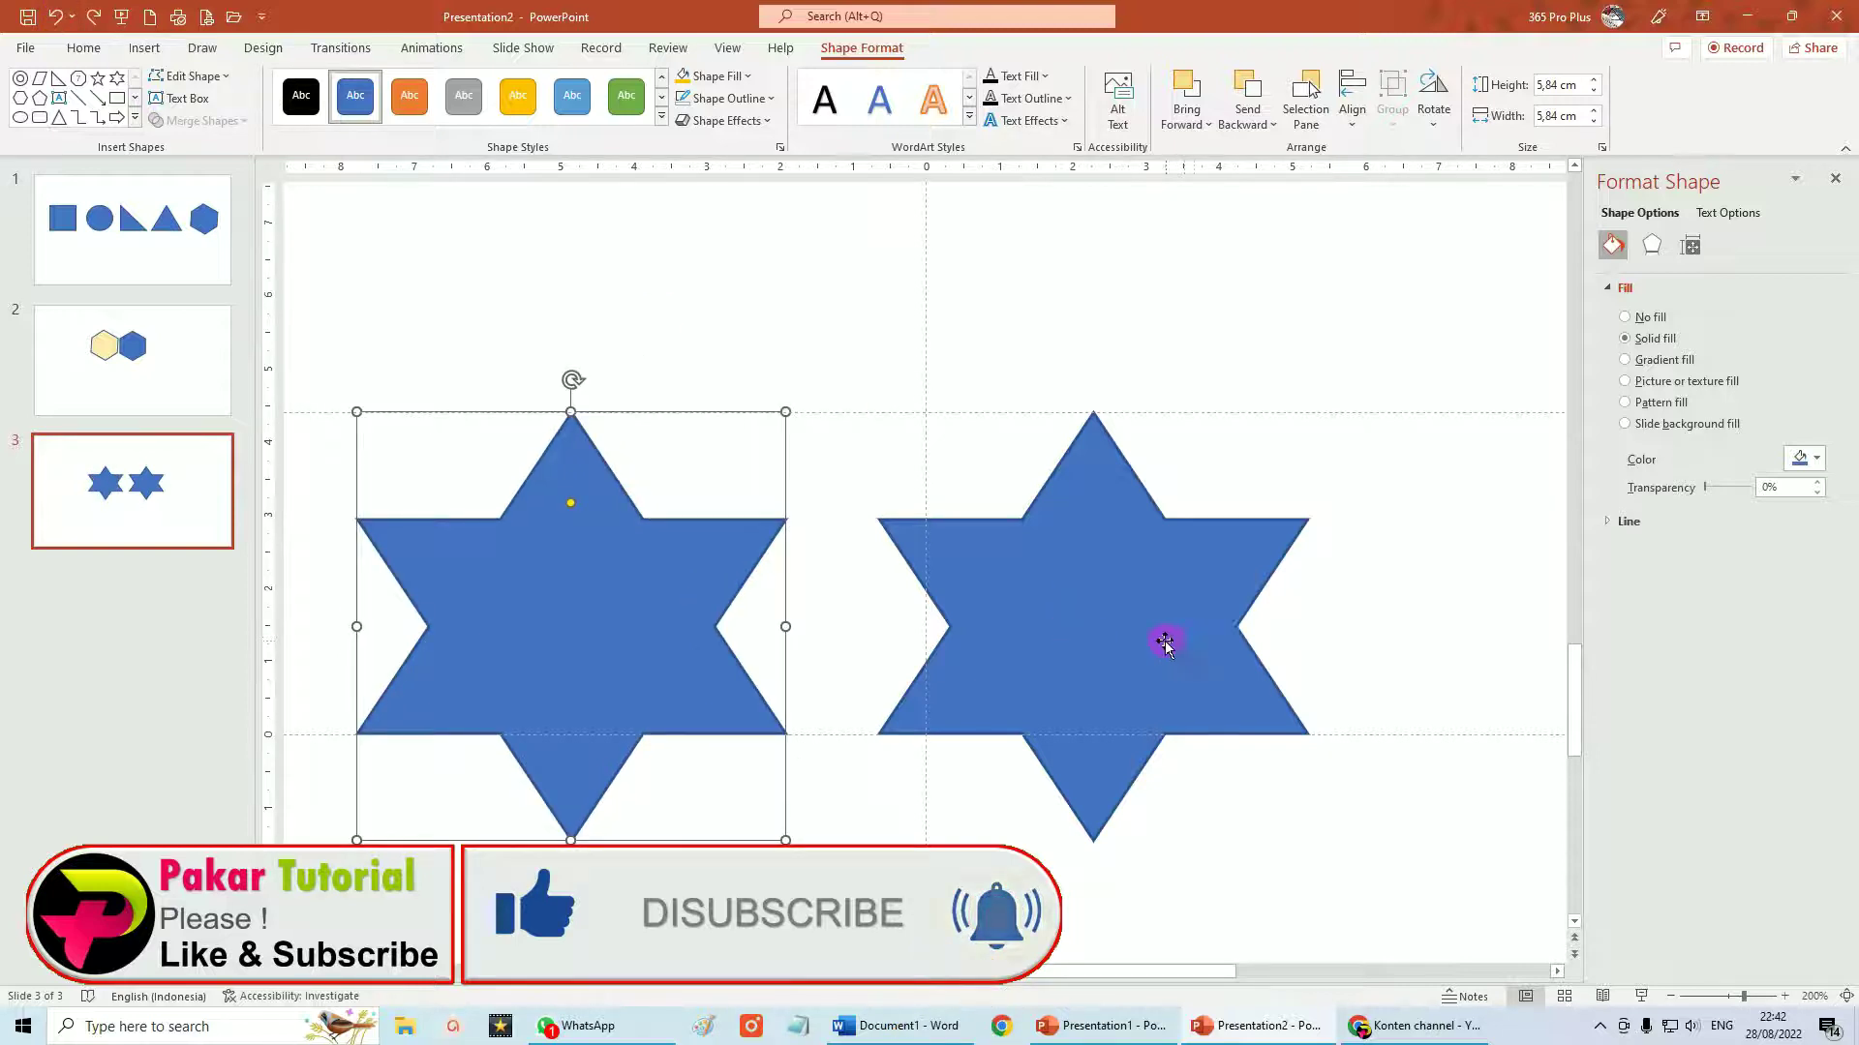
click(1119, 606)
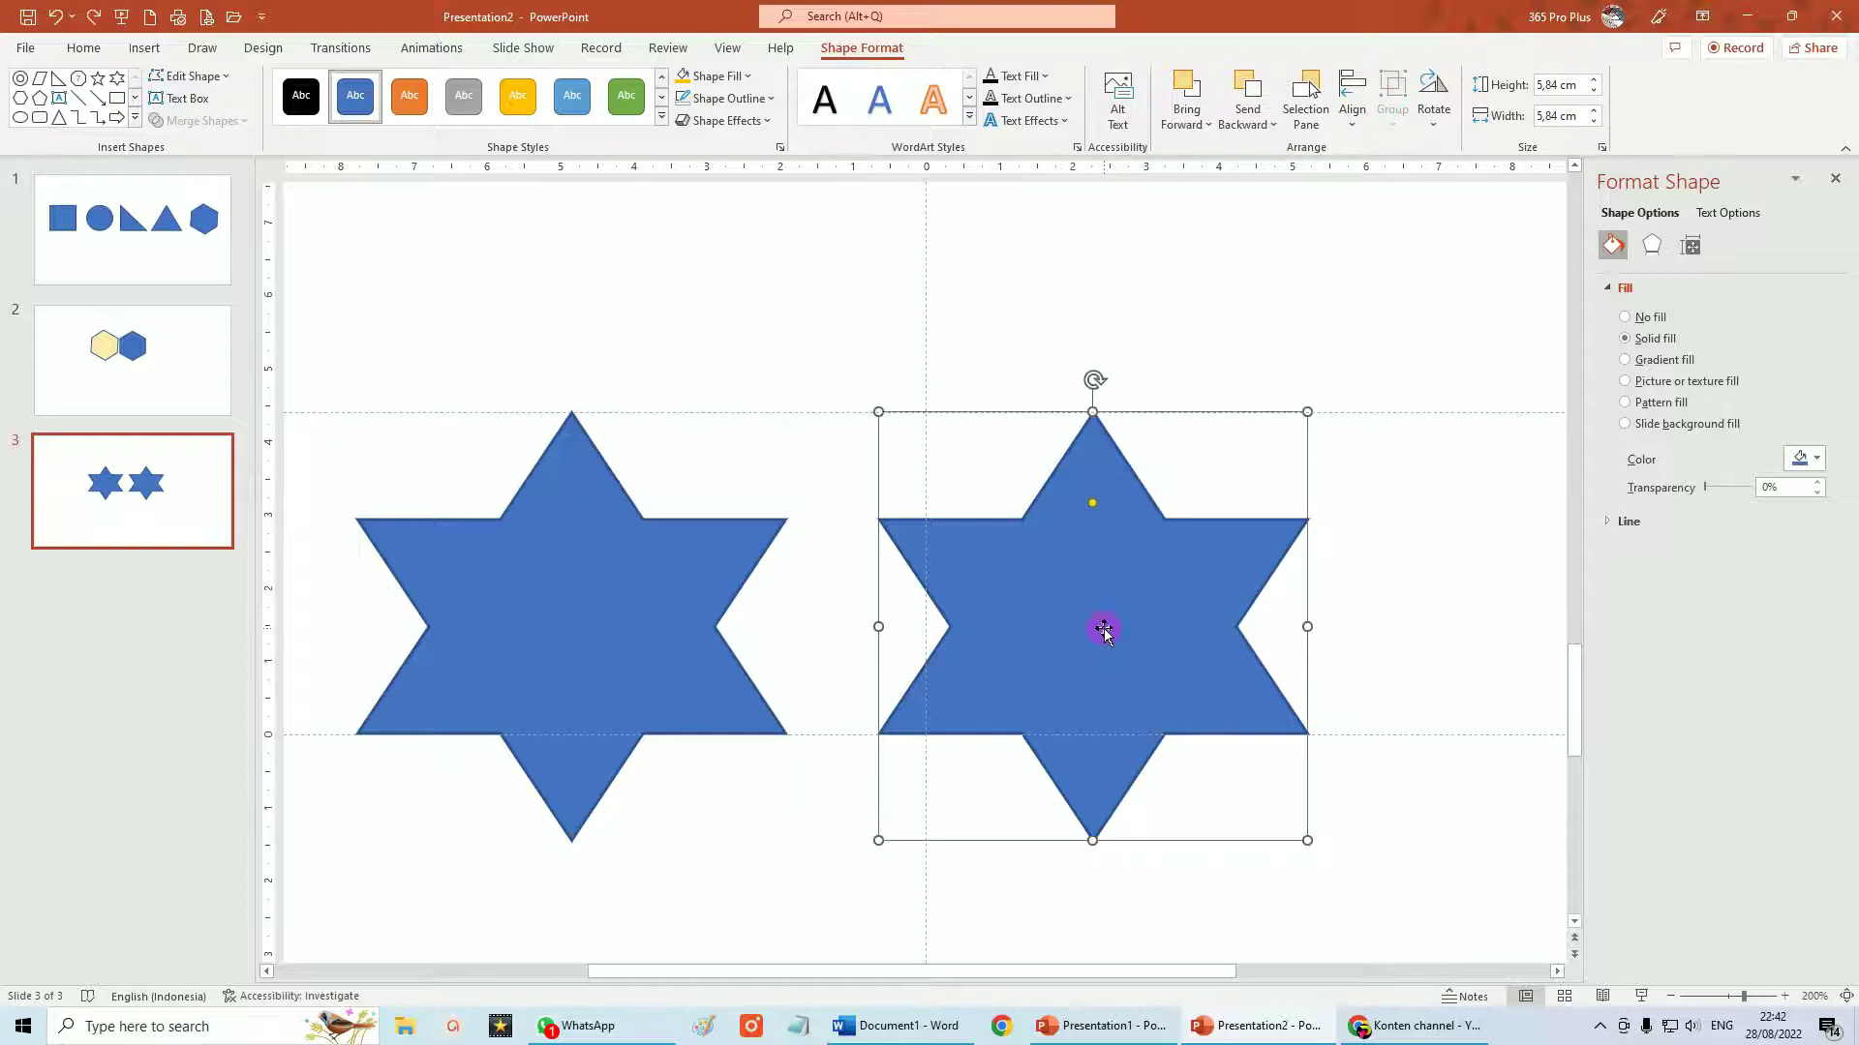
- Fill the right star yellow, set its rotation to 60°, and nudge it up-right
click(1816, 459)
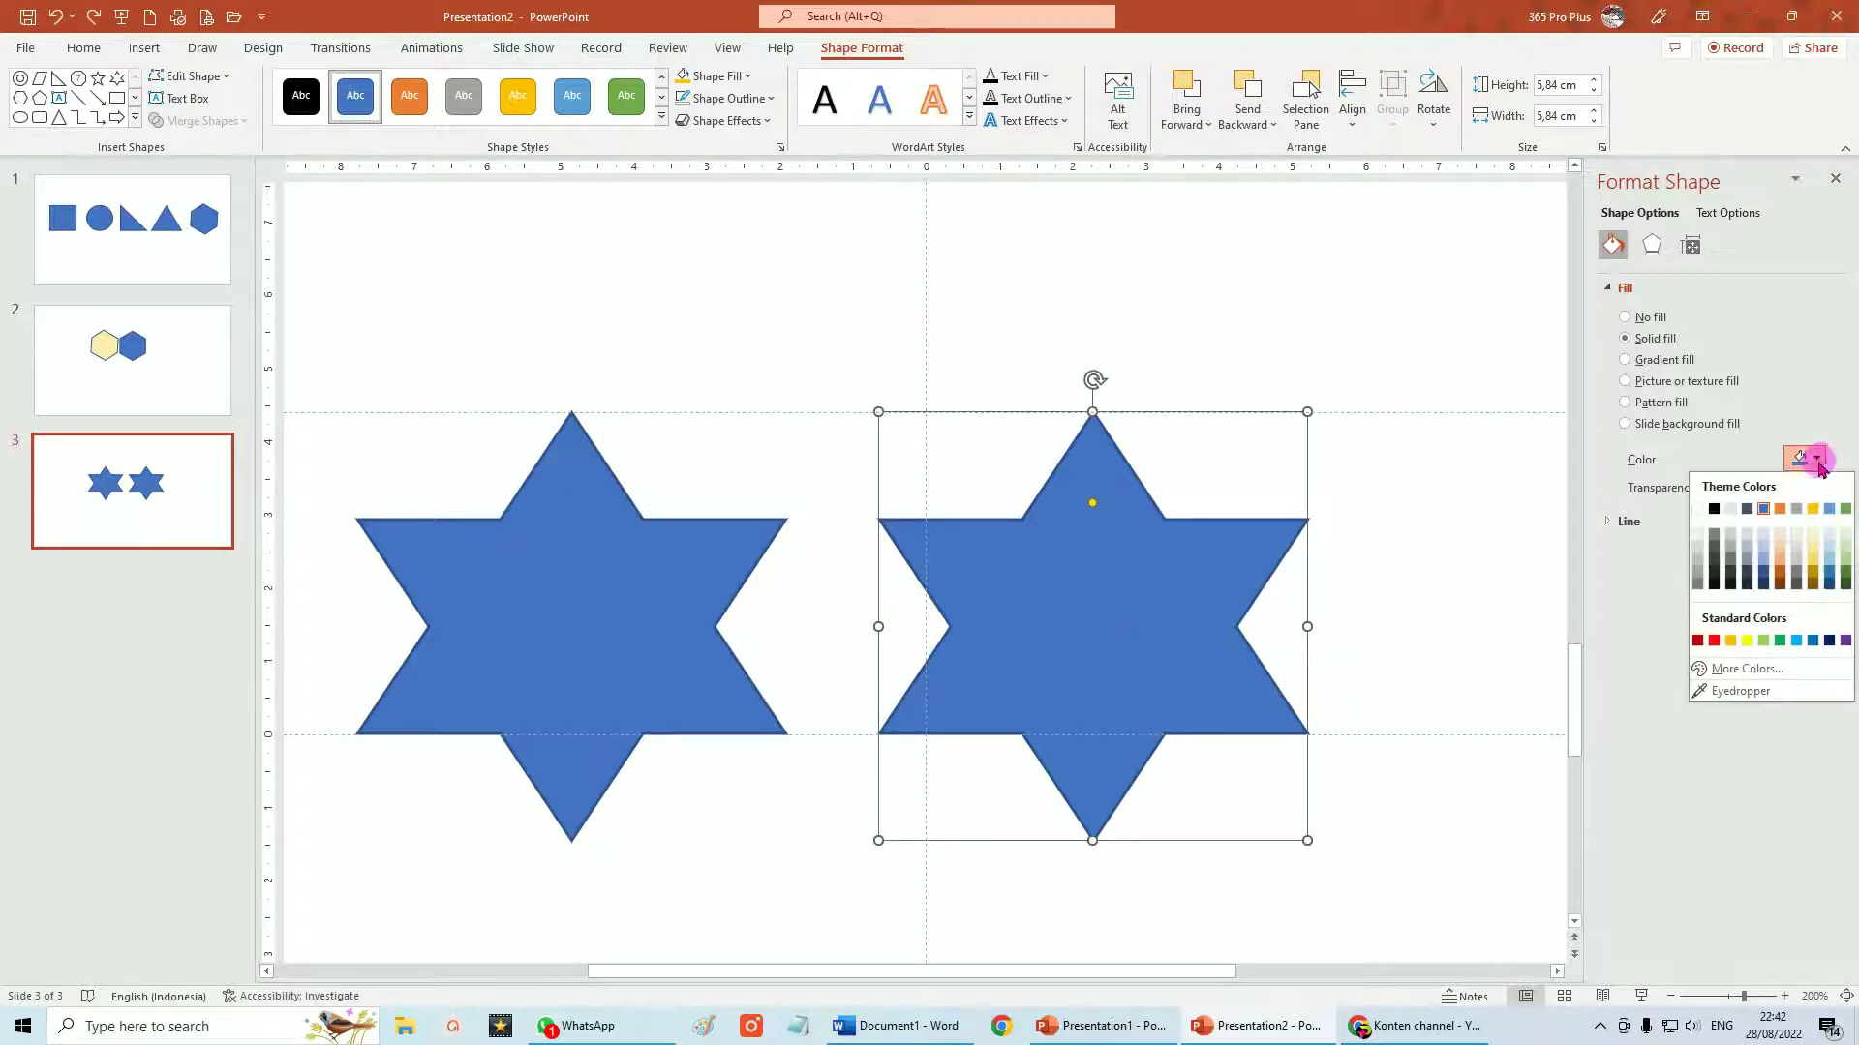
click(1730, 636)
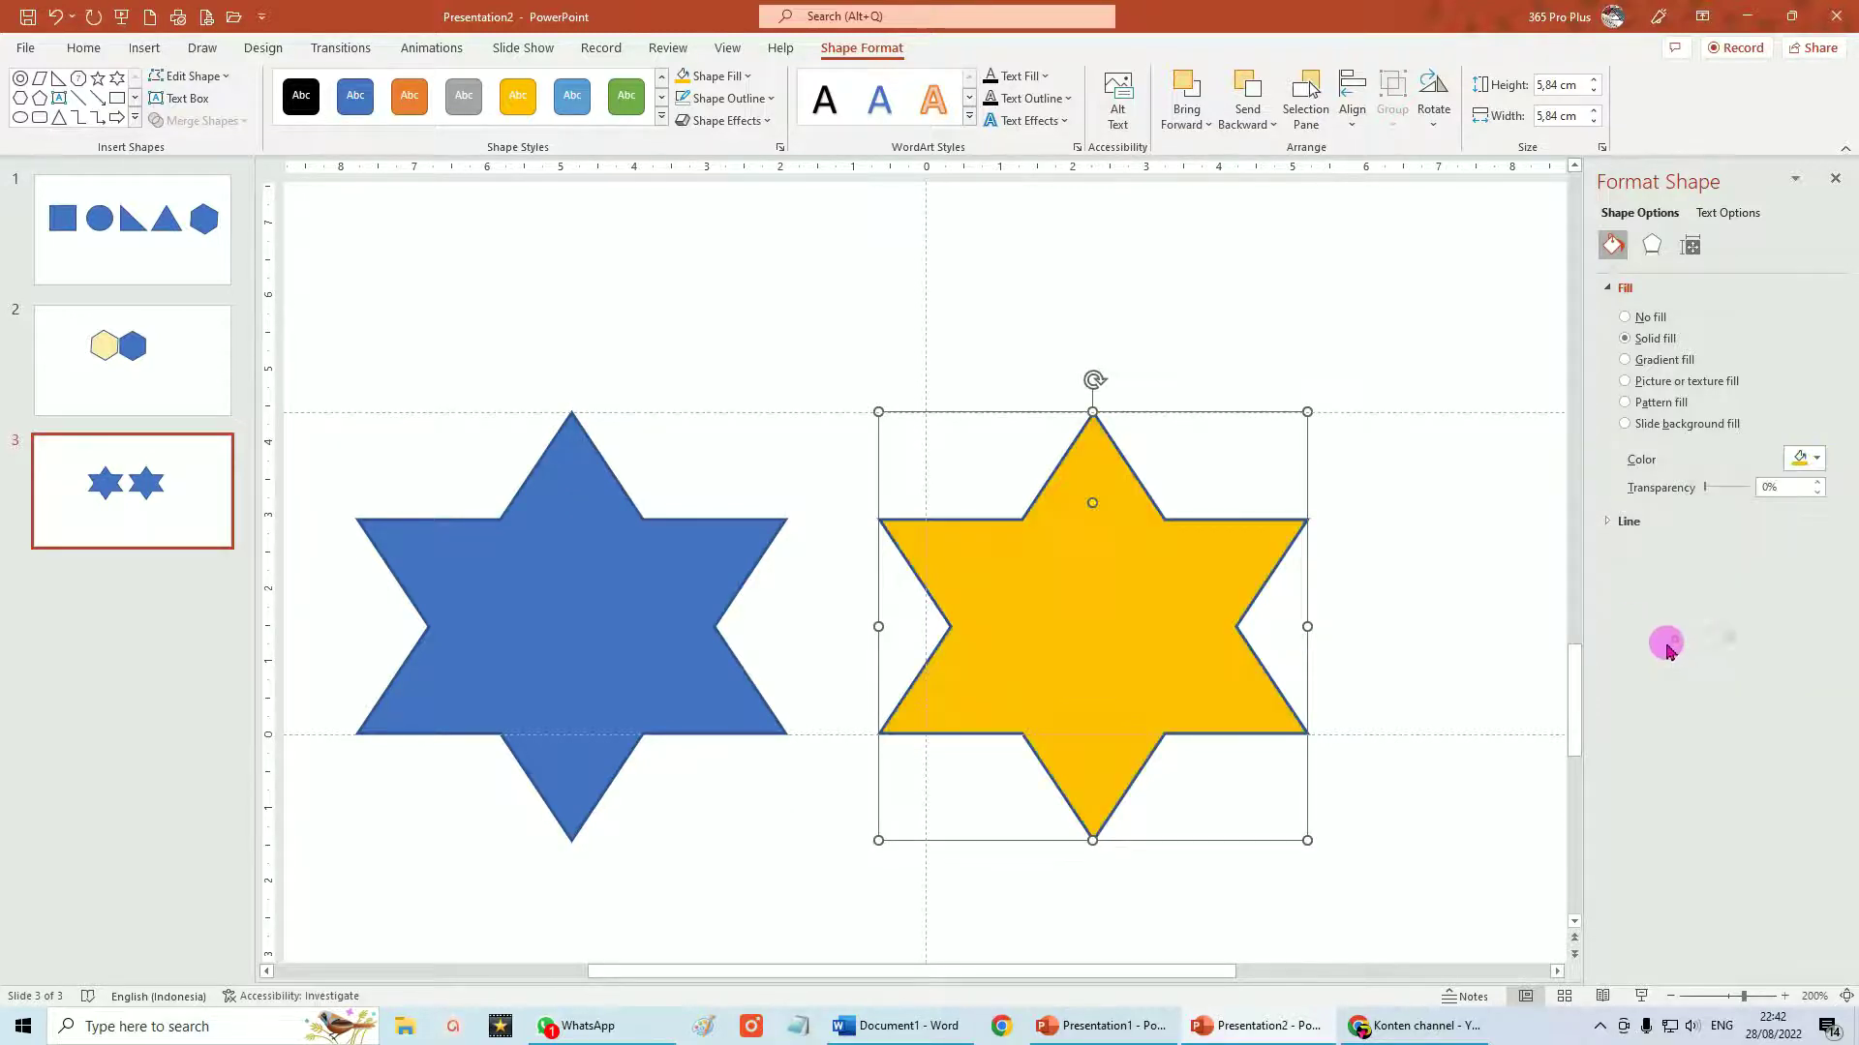
click(1155, 630)
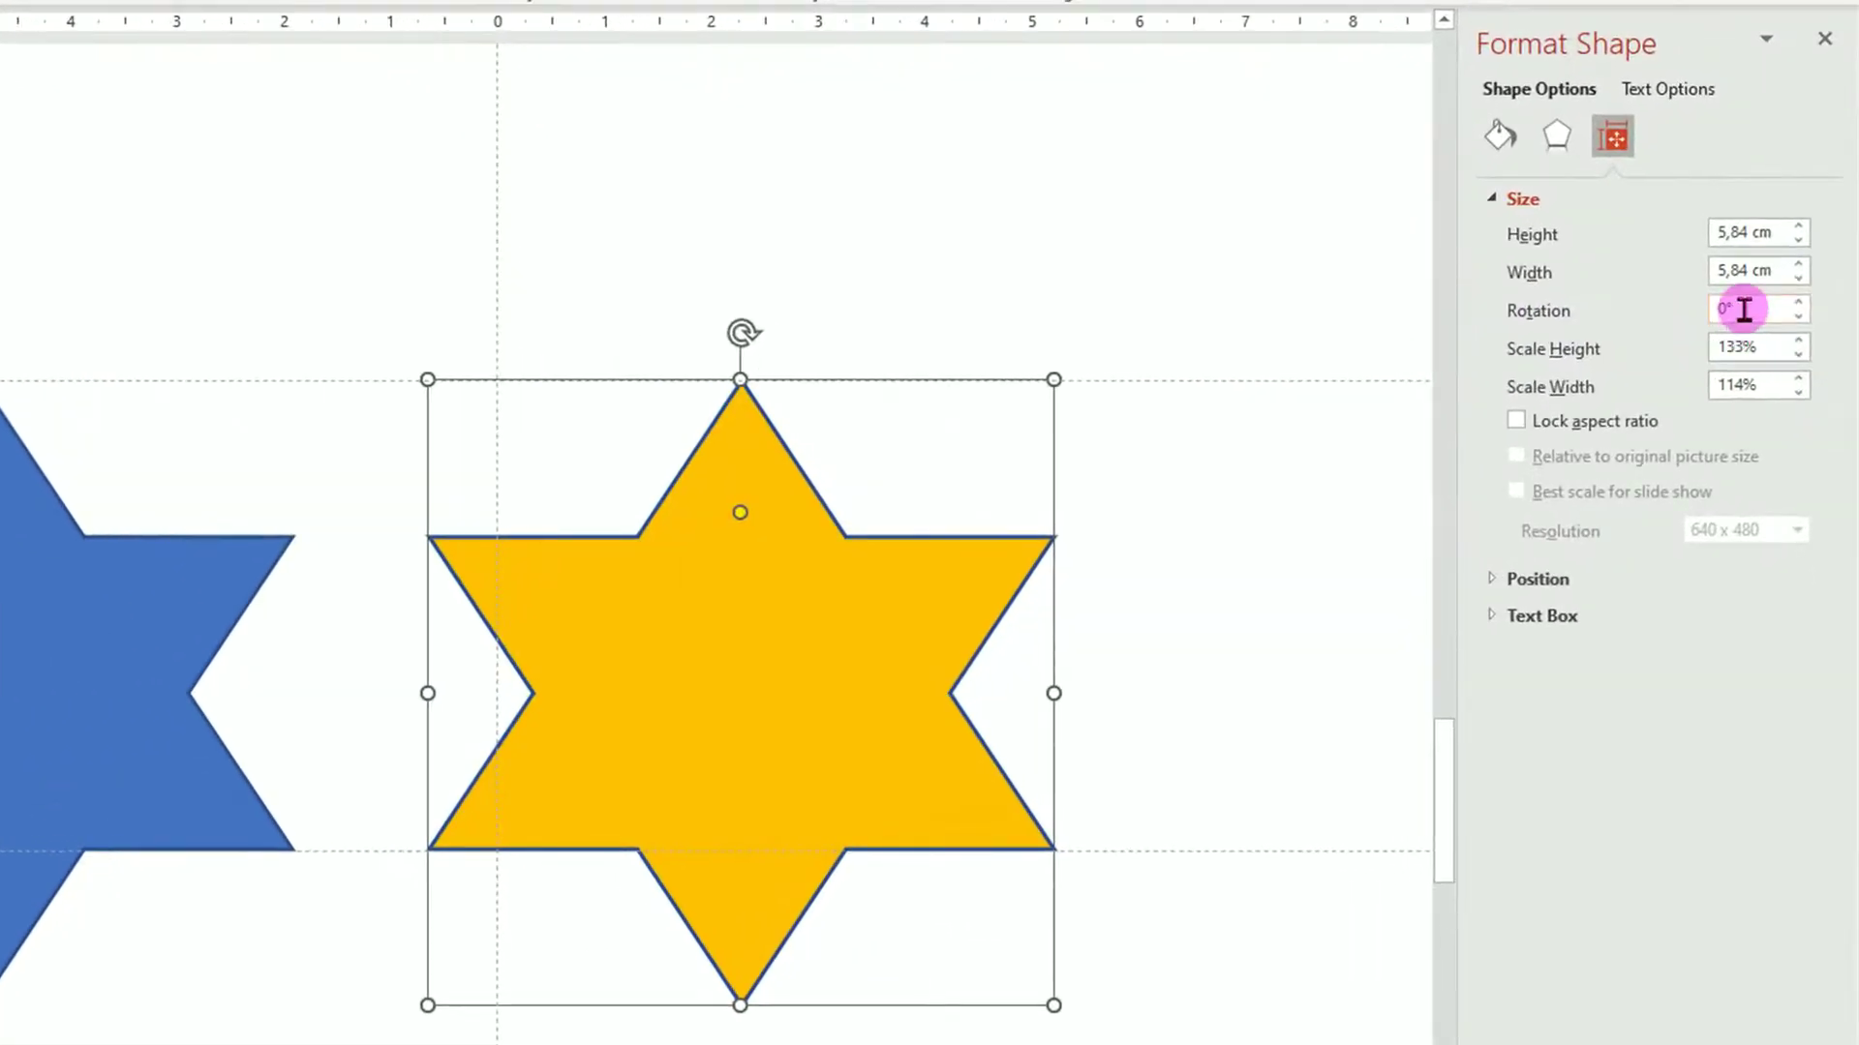
double_click(1744, 309)
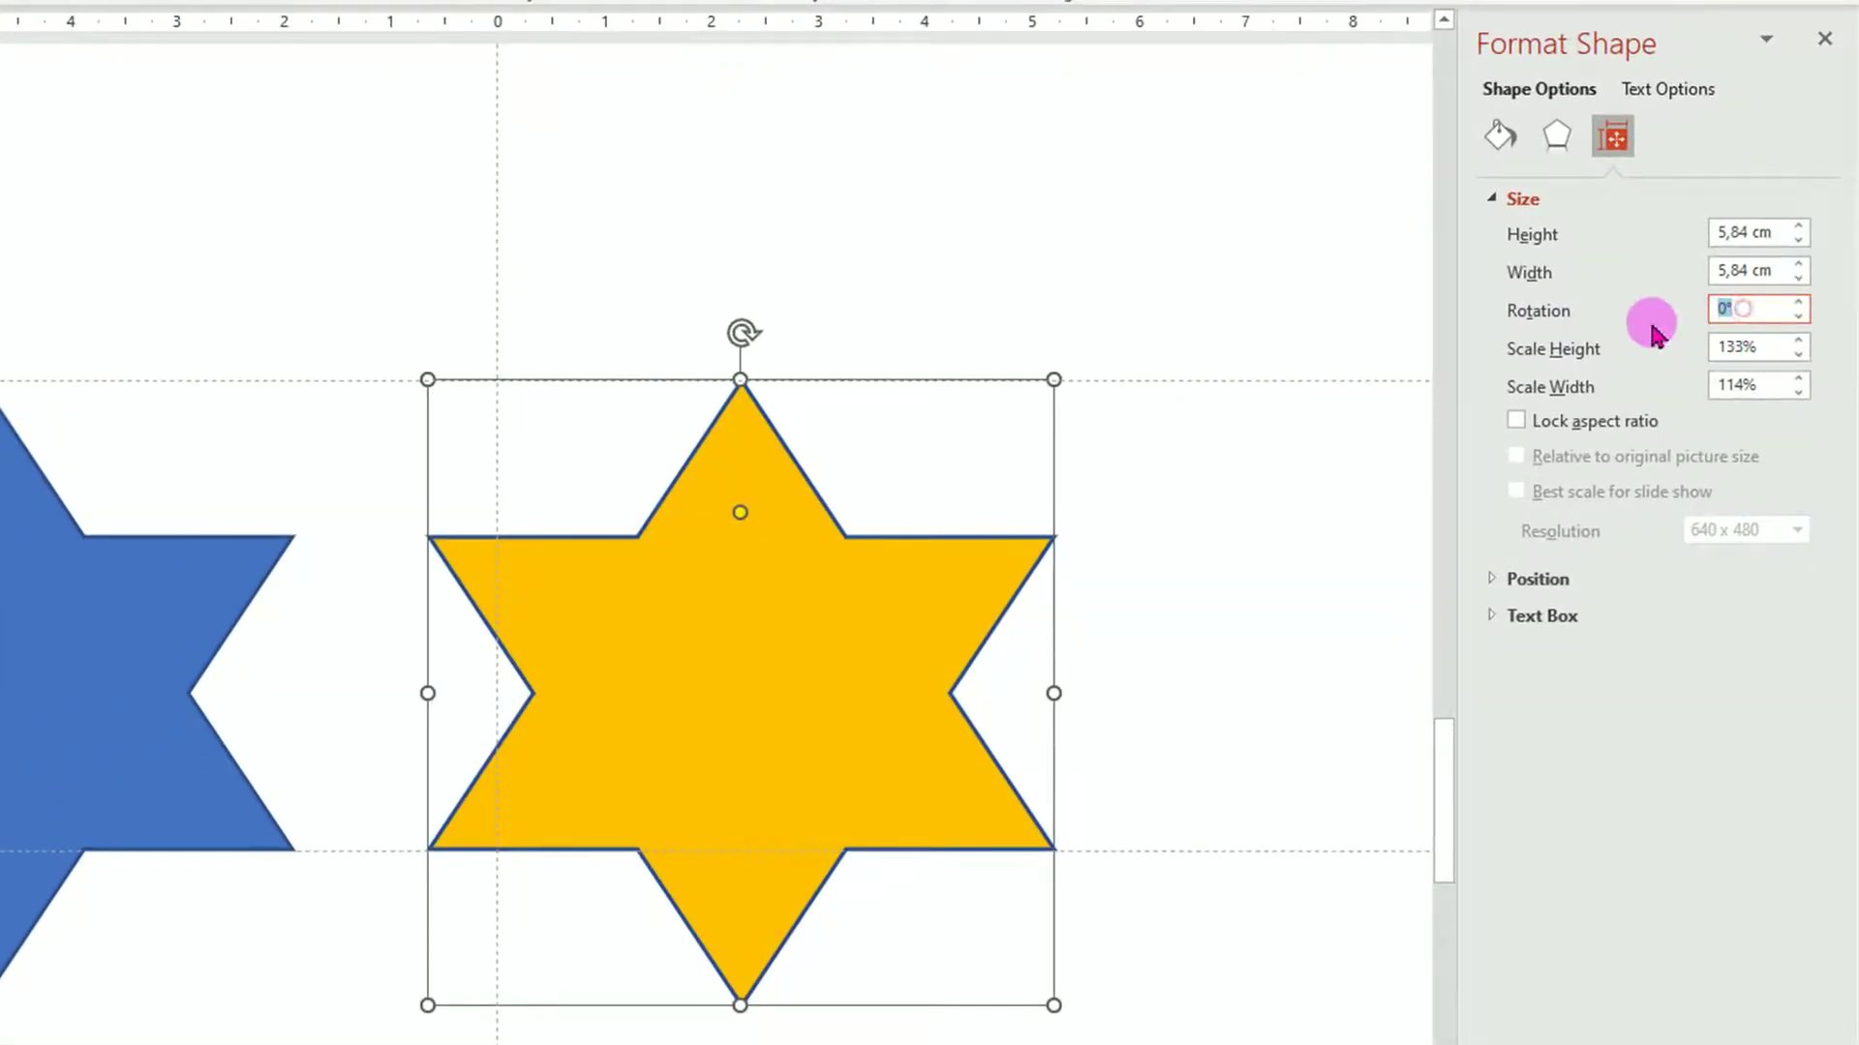
text(60)
key(Return)
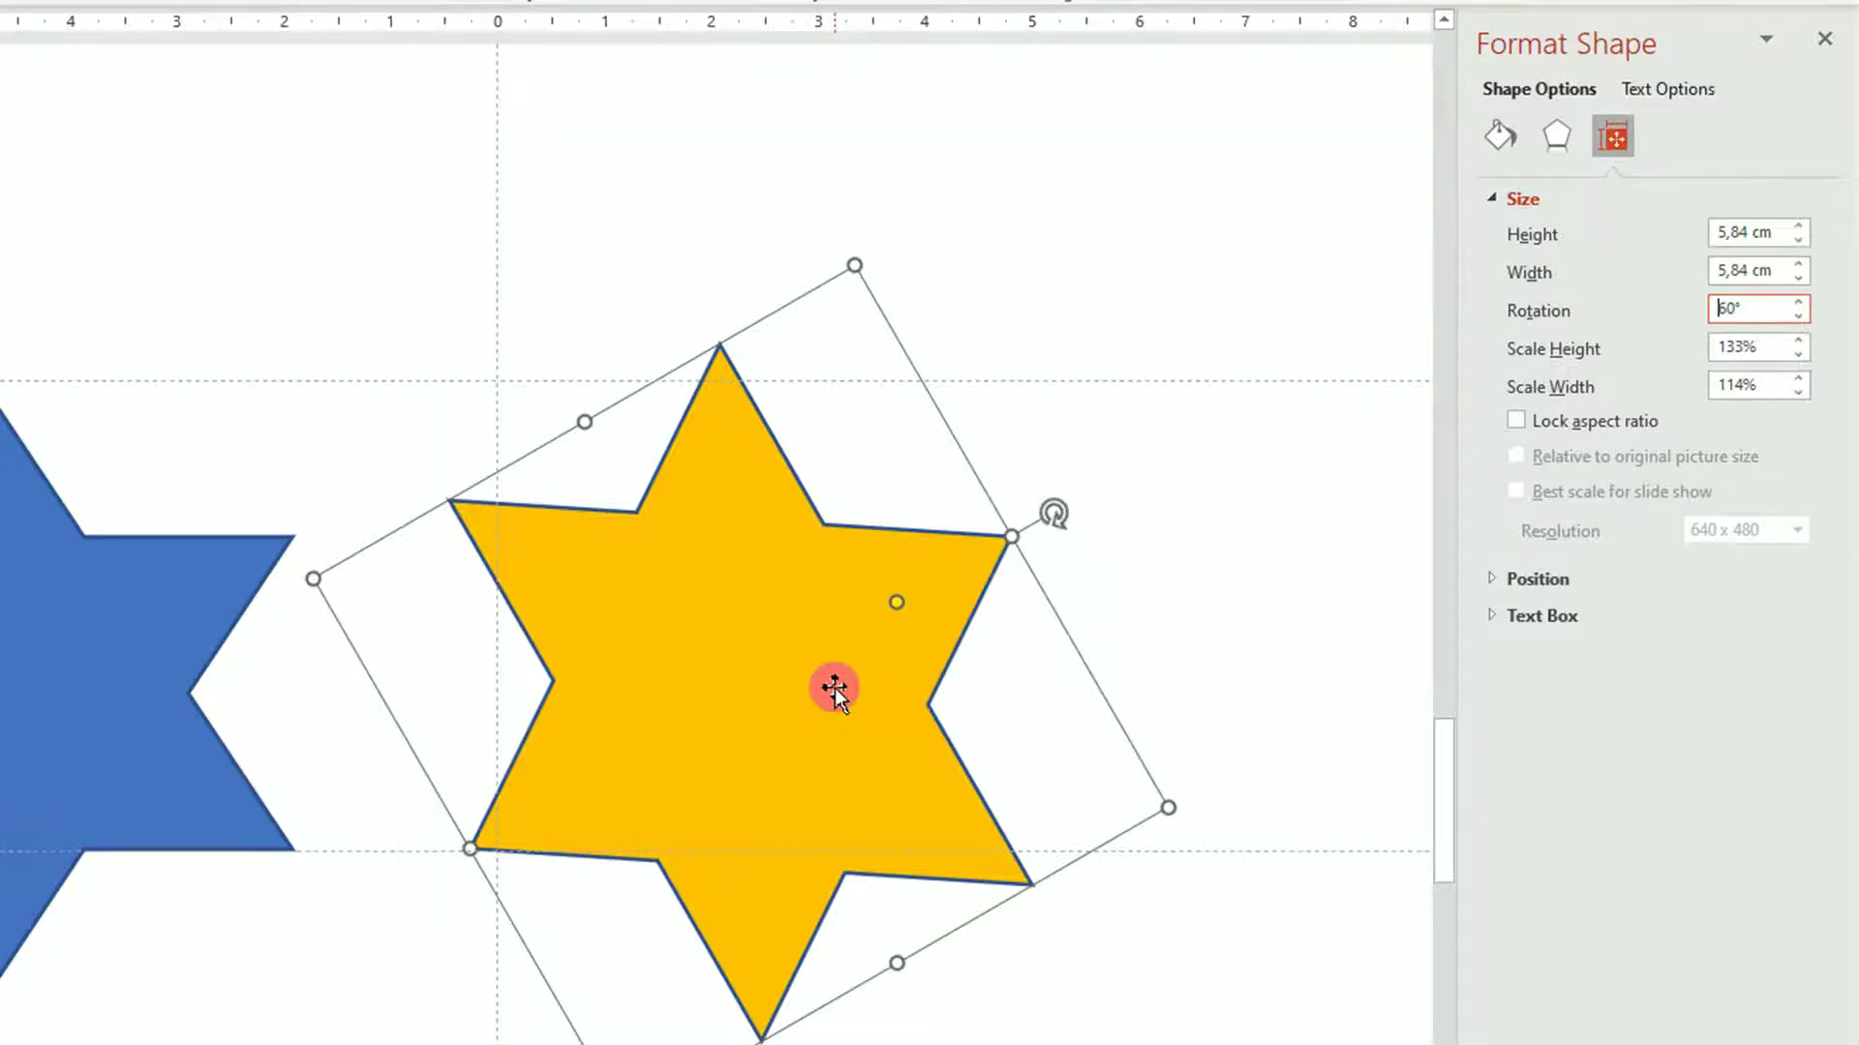
drag(834, 687, 873, 653)
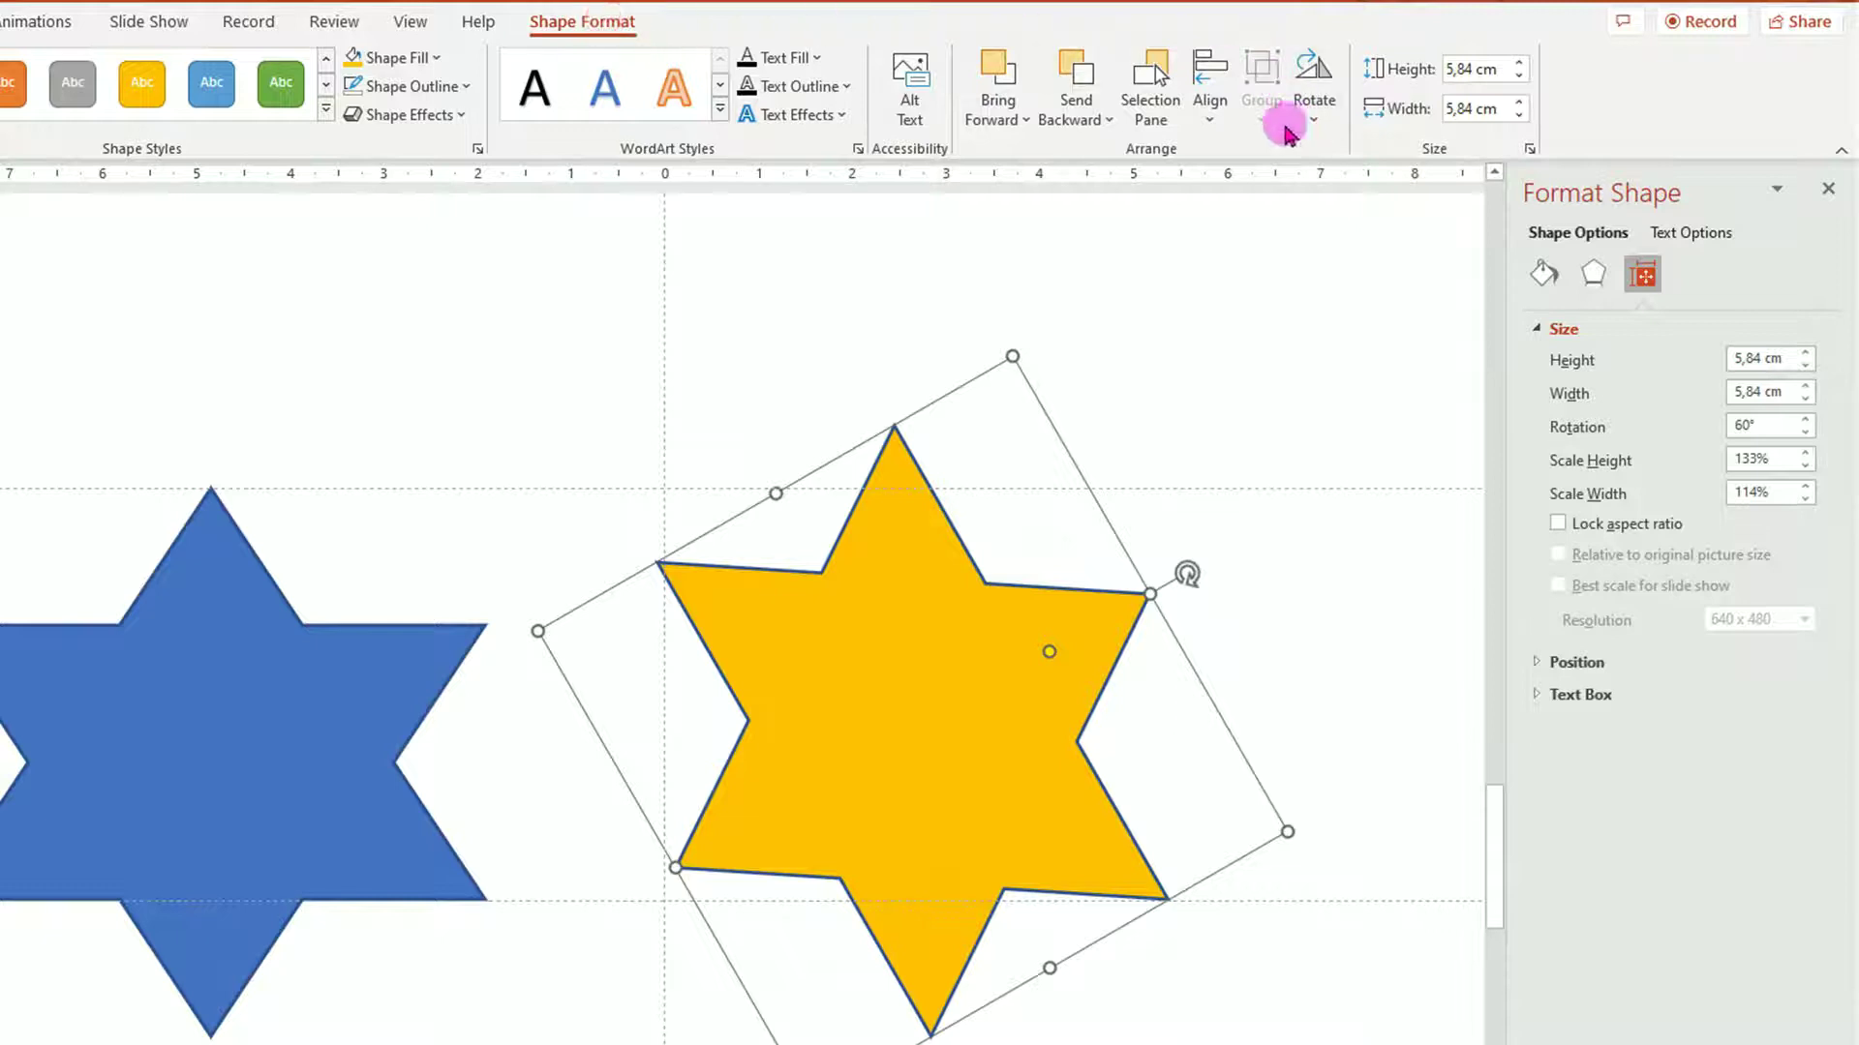
- Align the yellow star to the horizontal centre, drag the blue star further left, nudge yellow up
click(1210, 97)
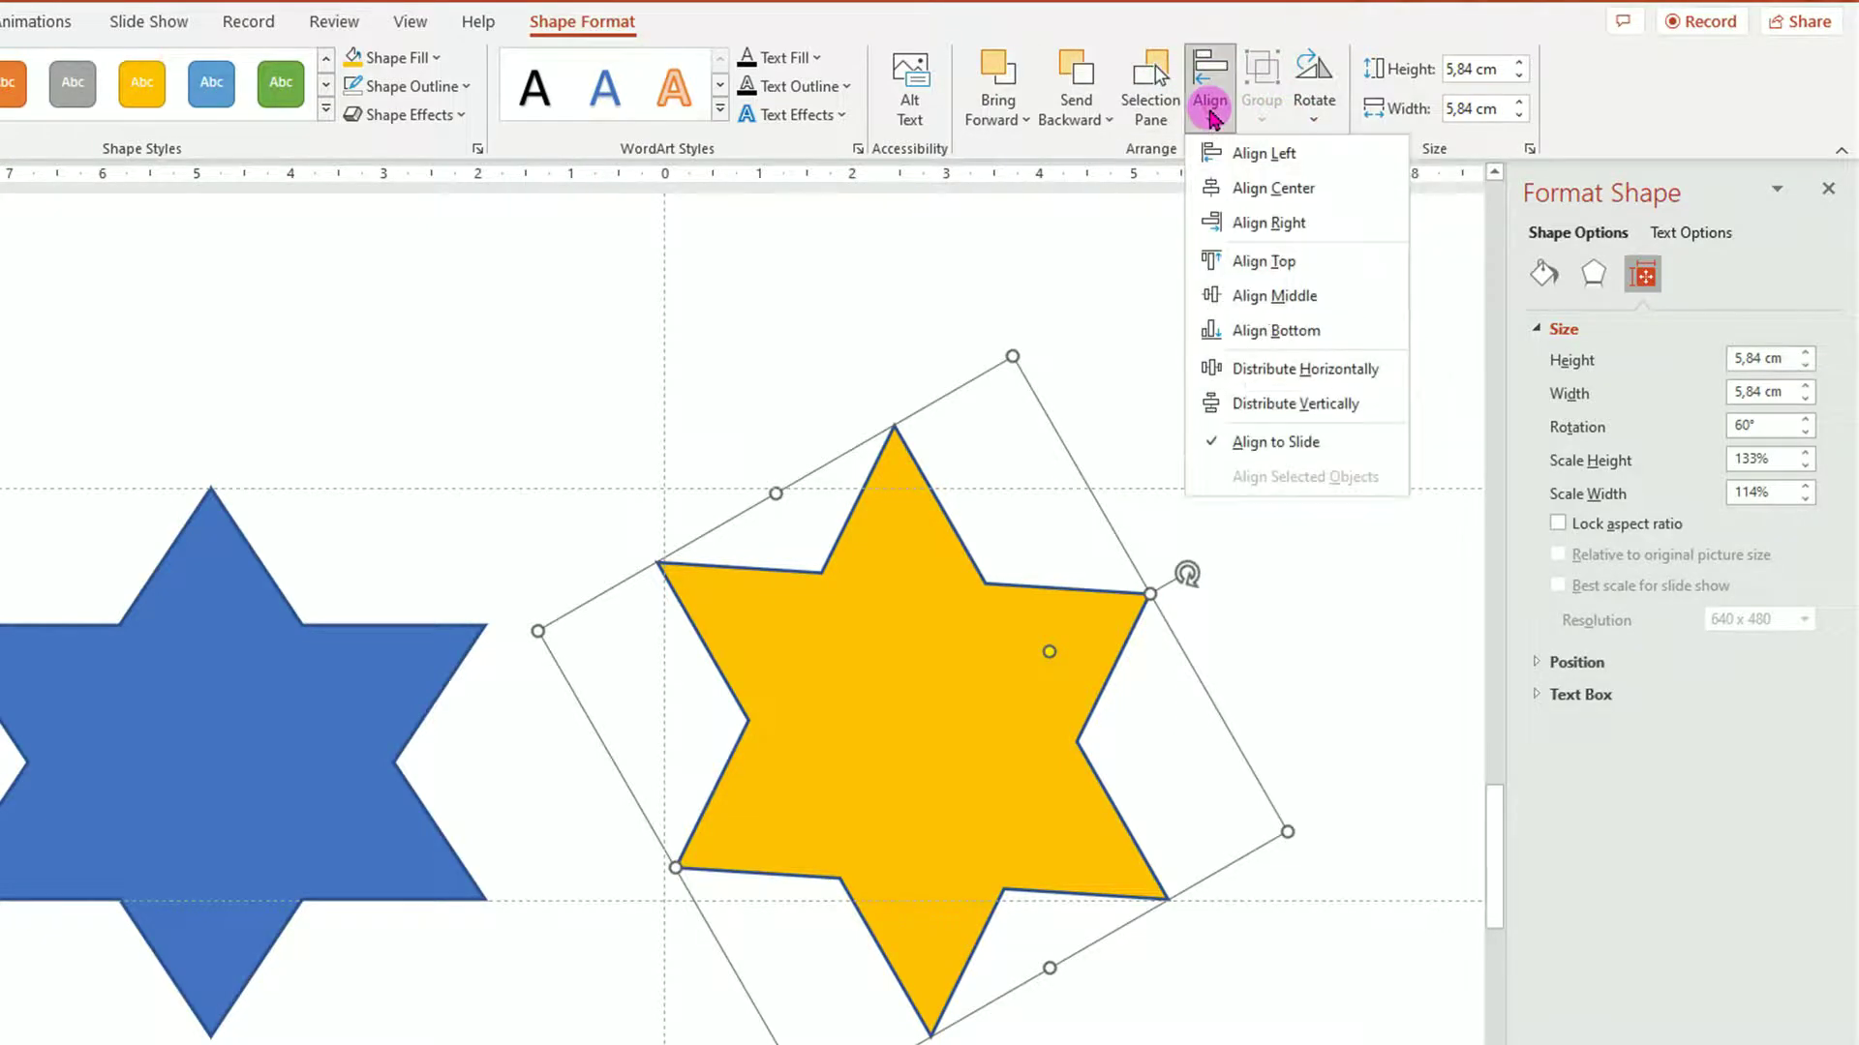
click(1273, 188)
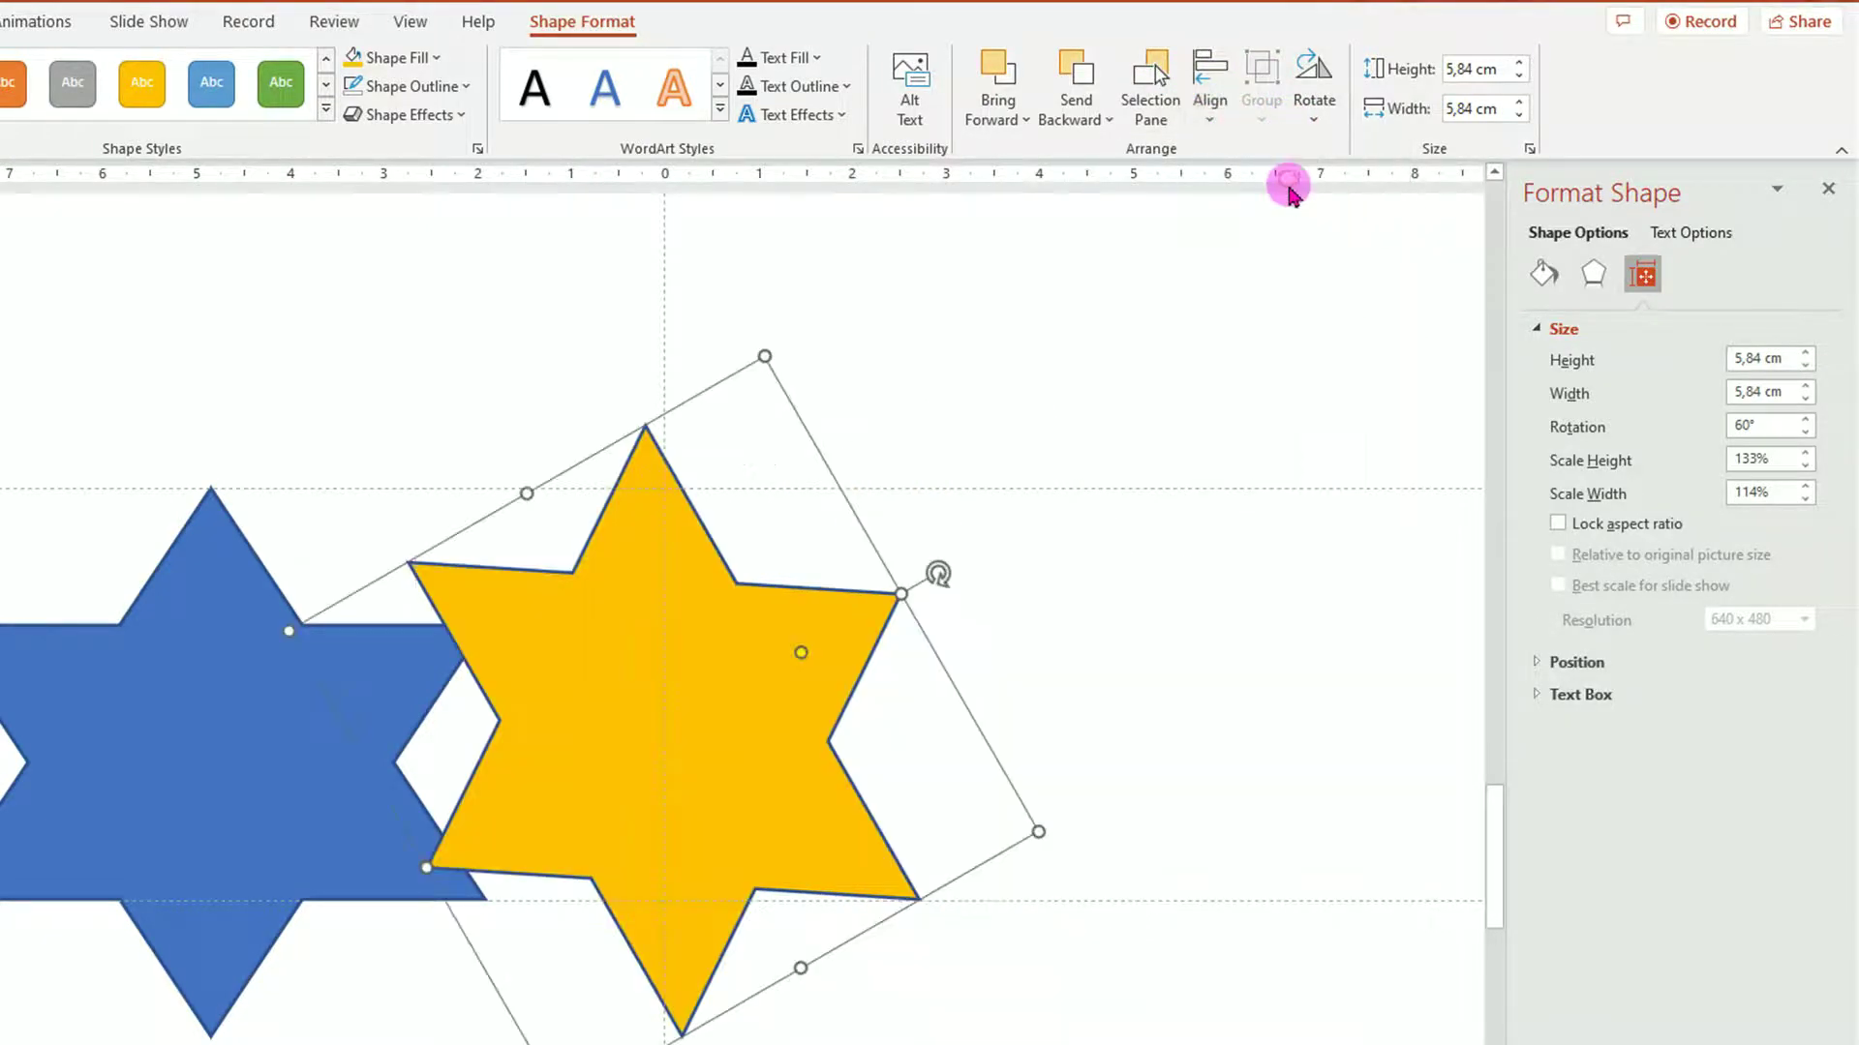
click(262, 733)
drag(263, 748, 34, 759)
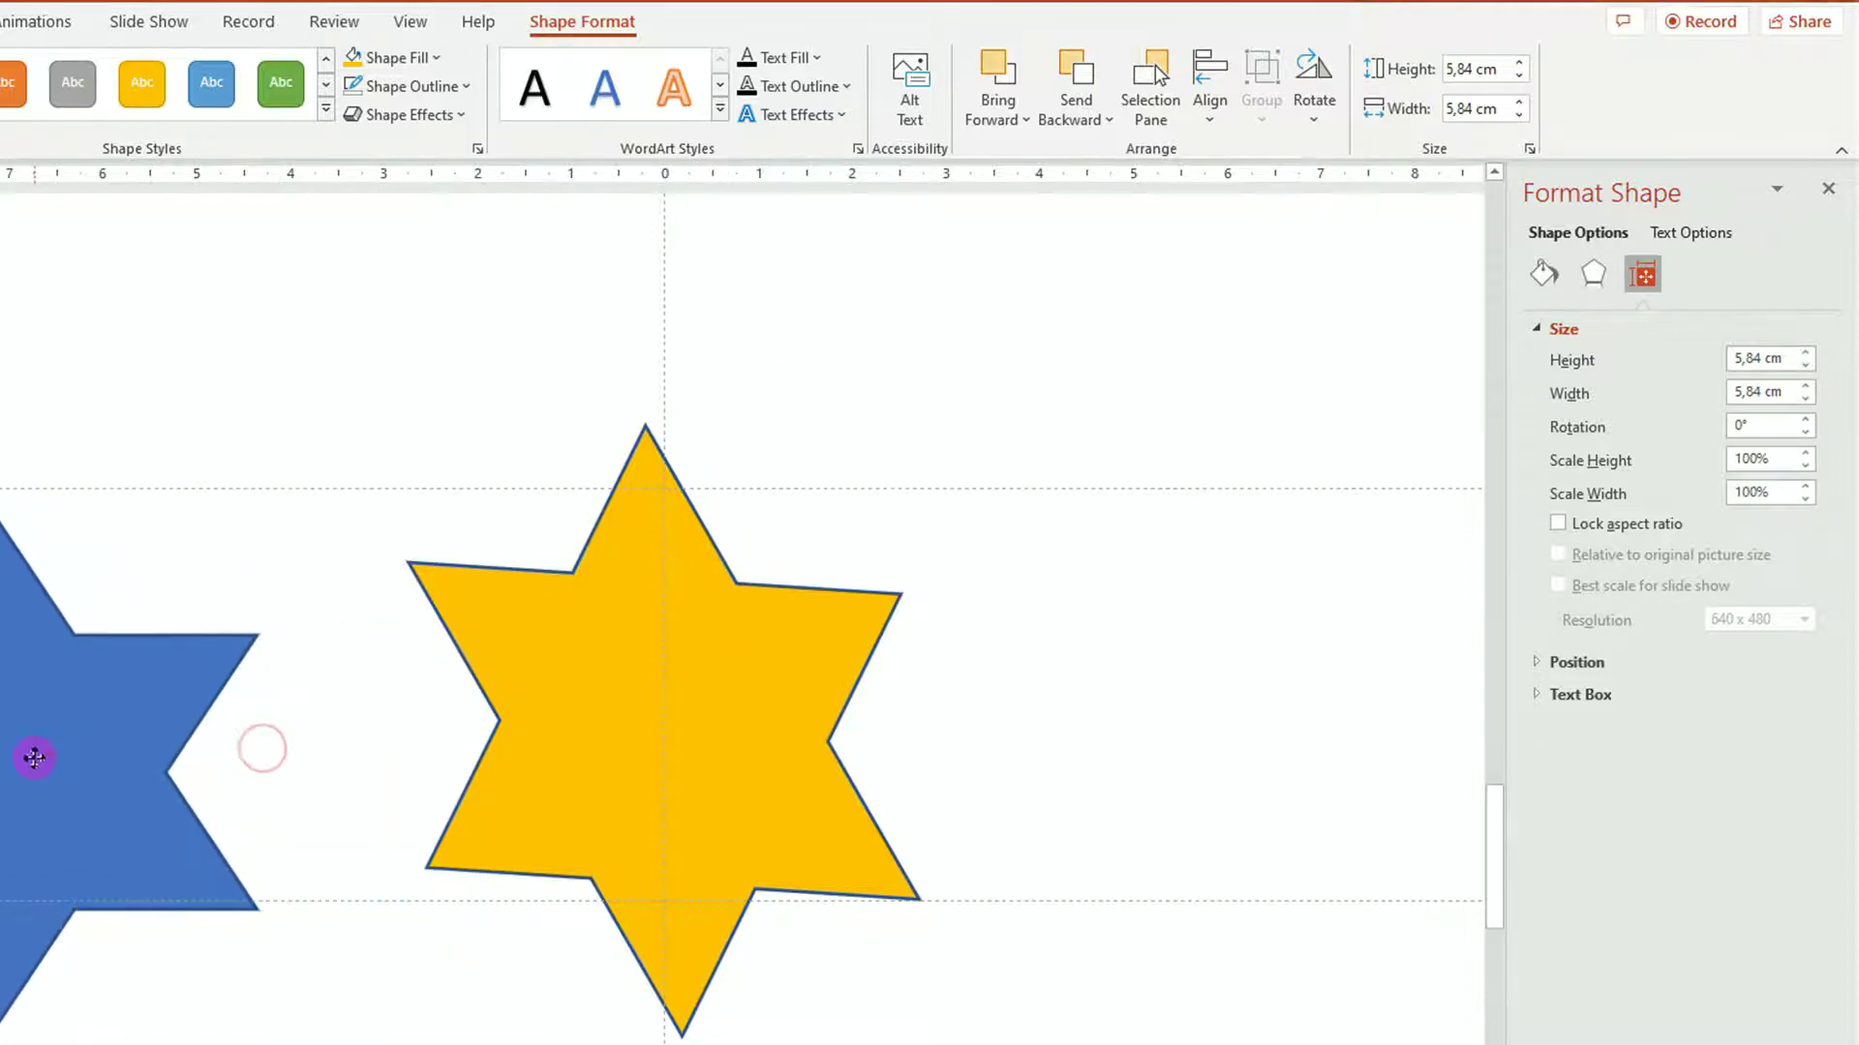
click(775, 728)
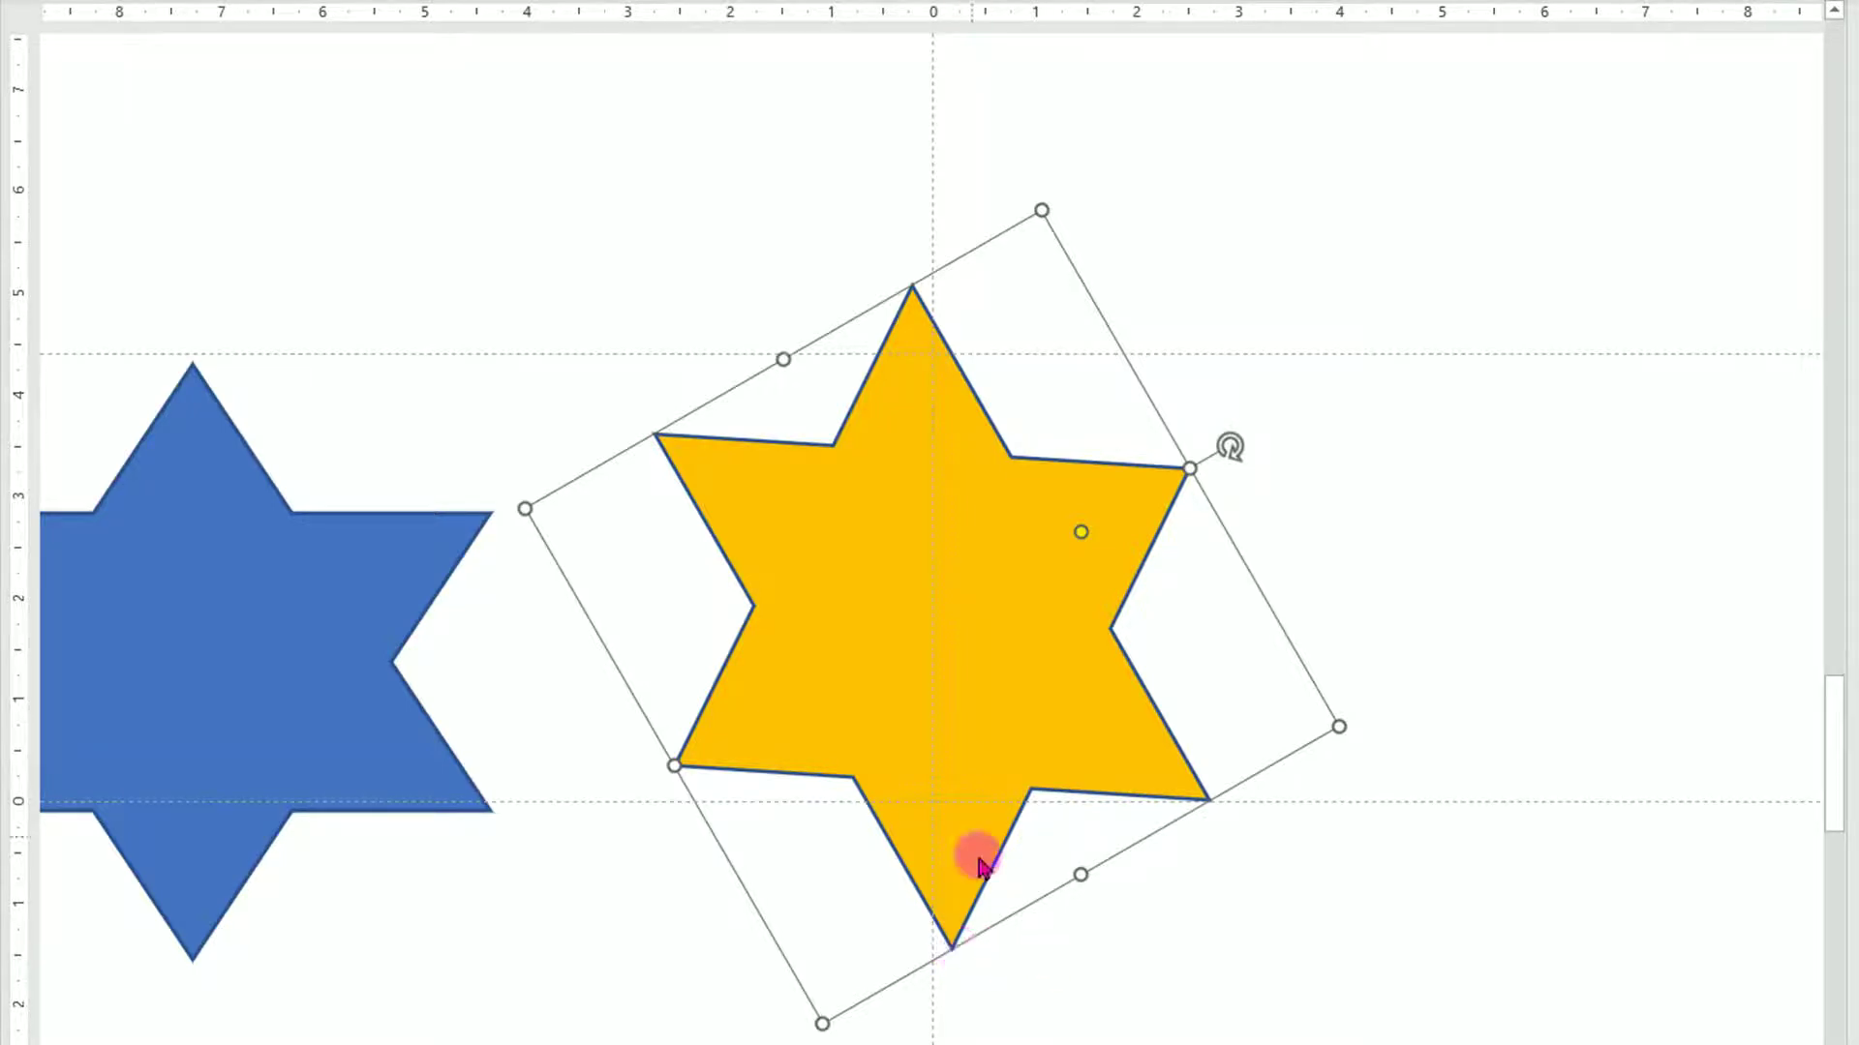
drag(902, 296, 915, 286)
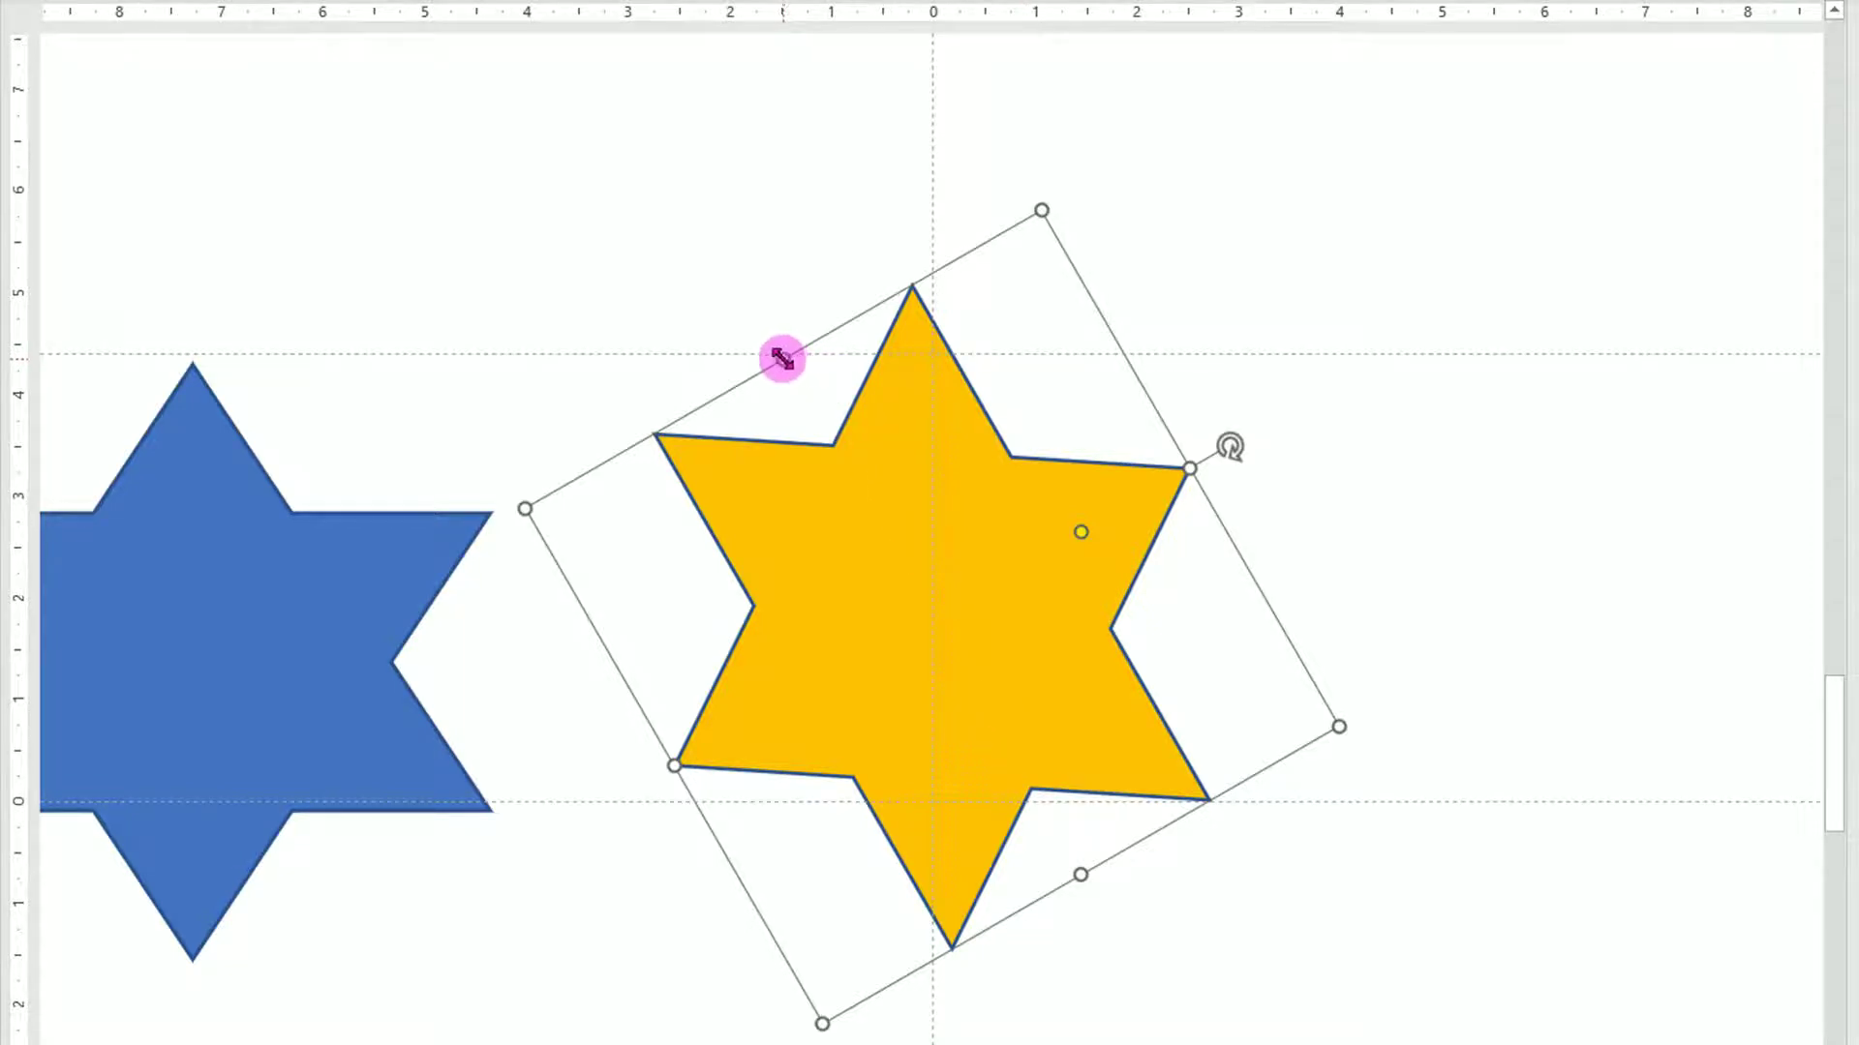
- Shrink the yellow star from its top and bottom edges into even proportions
drag(782, 358, 782, 358)
drag(783, 360, 802, 394)
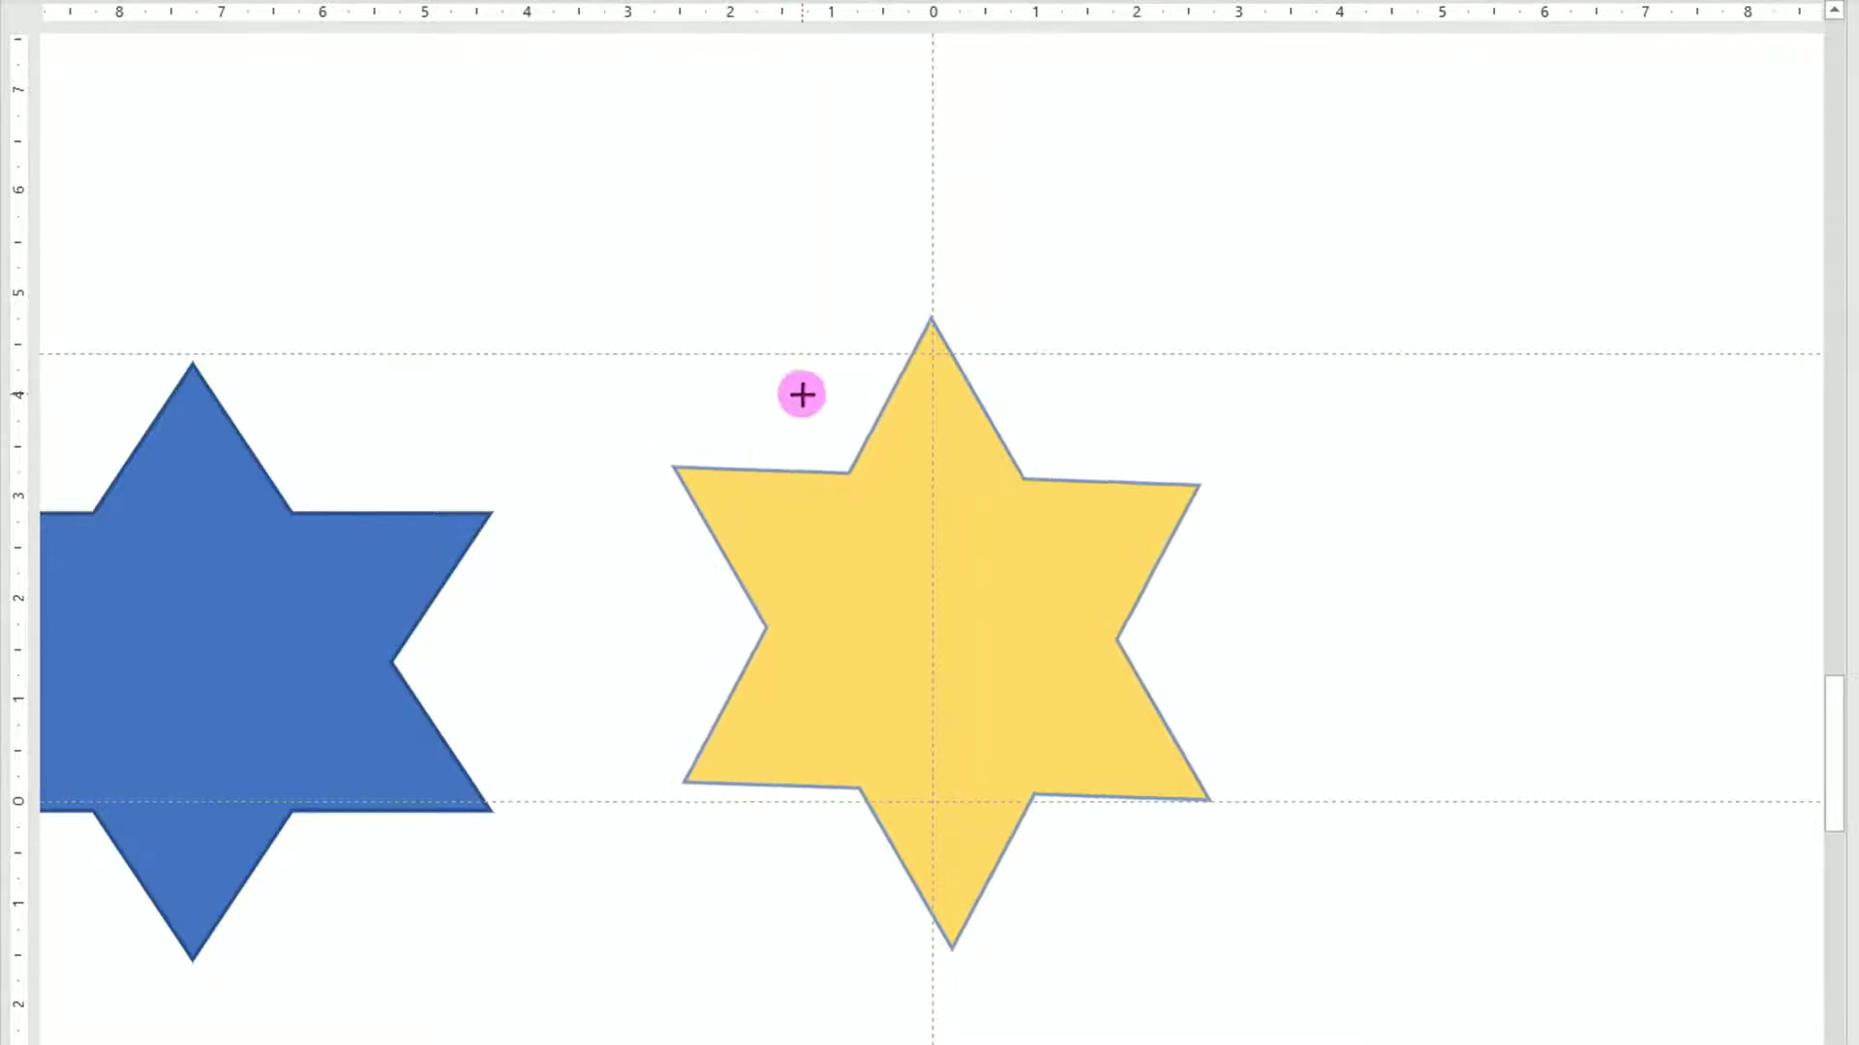
drag(801, 394, 804, 398)
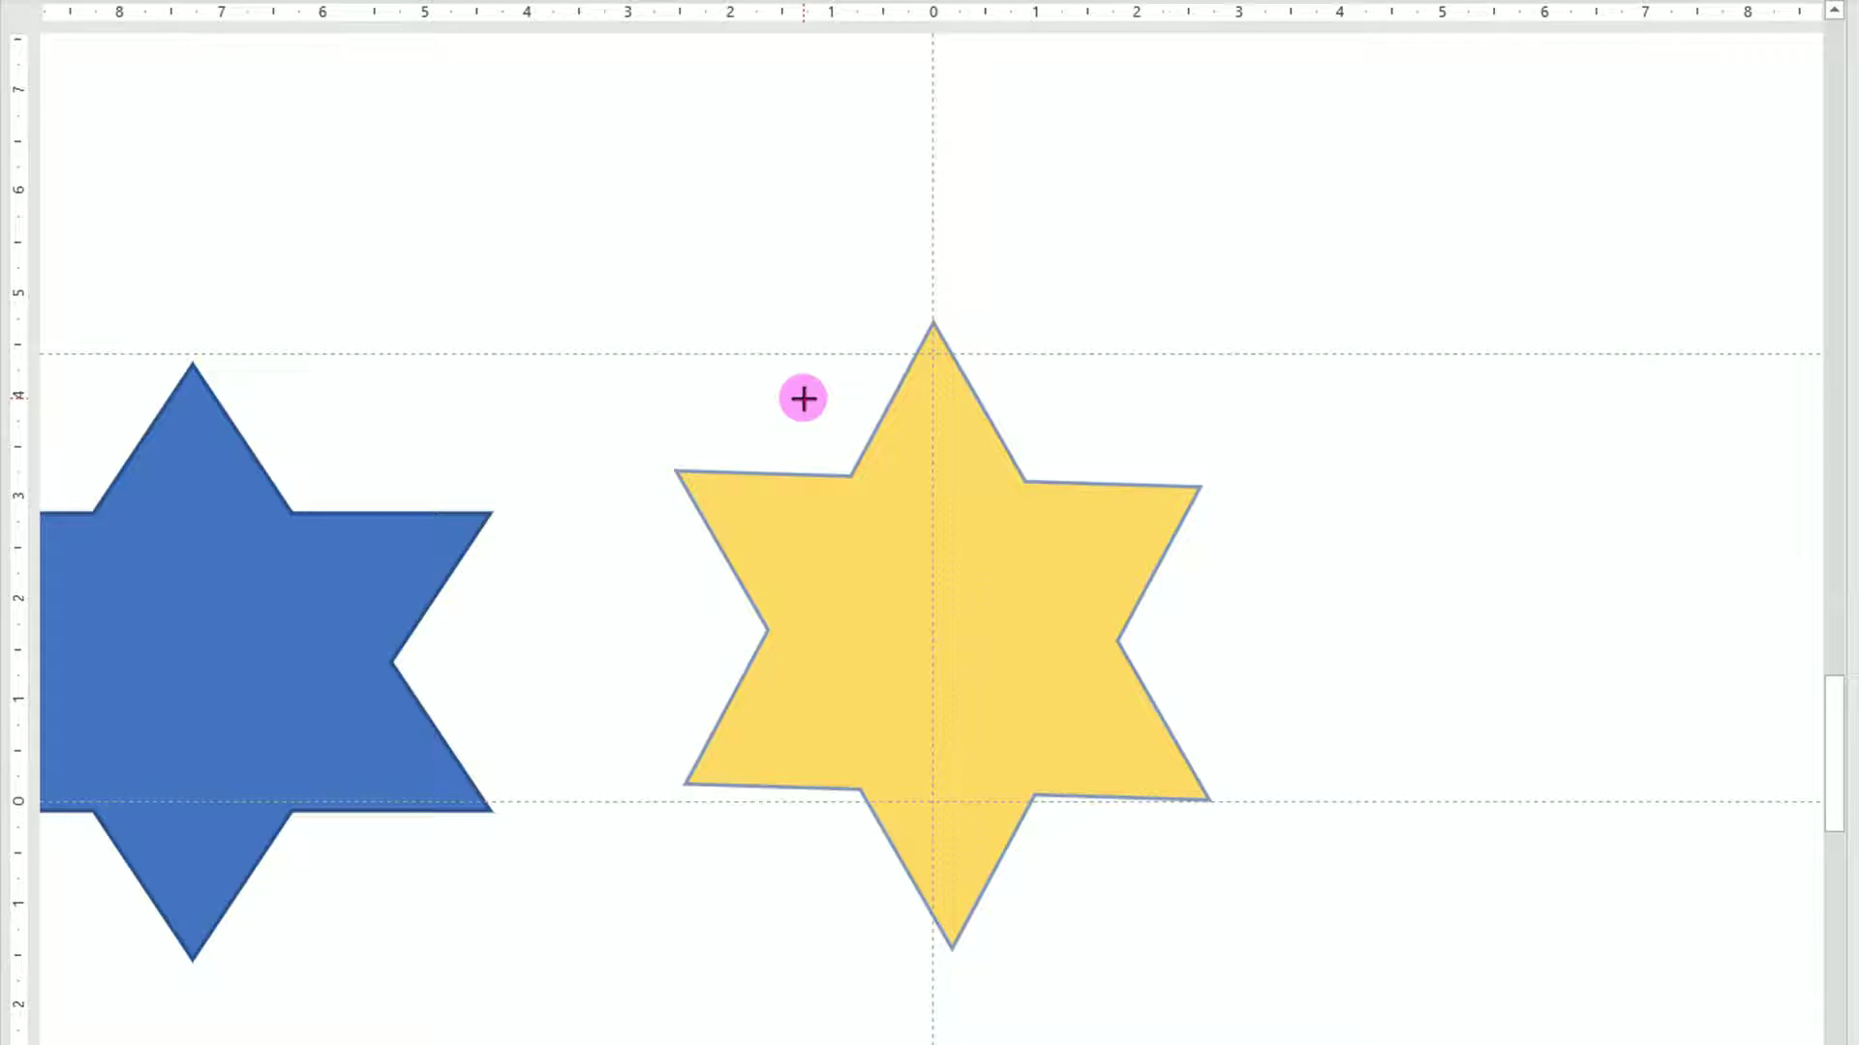
drag(804, 397, 803, 397)
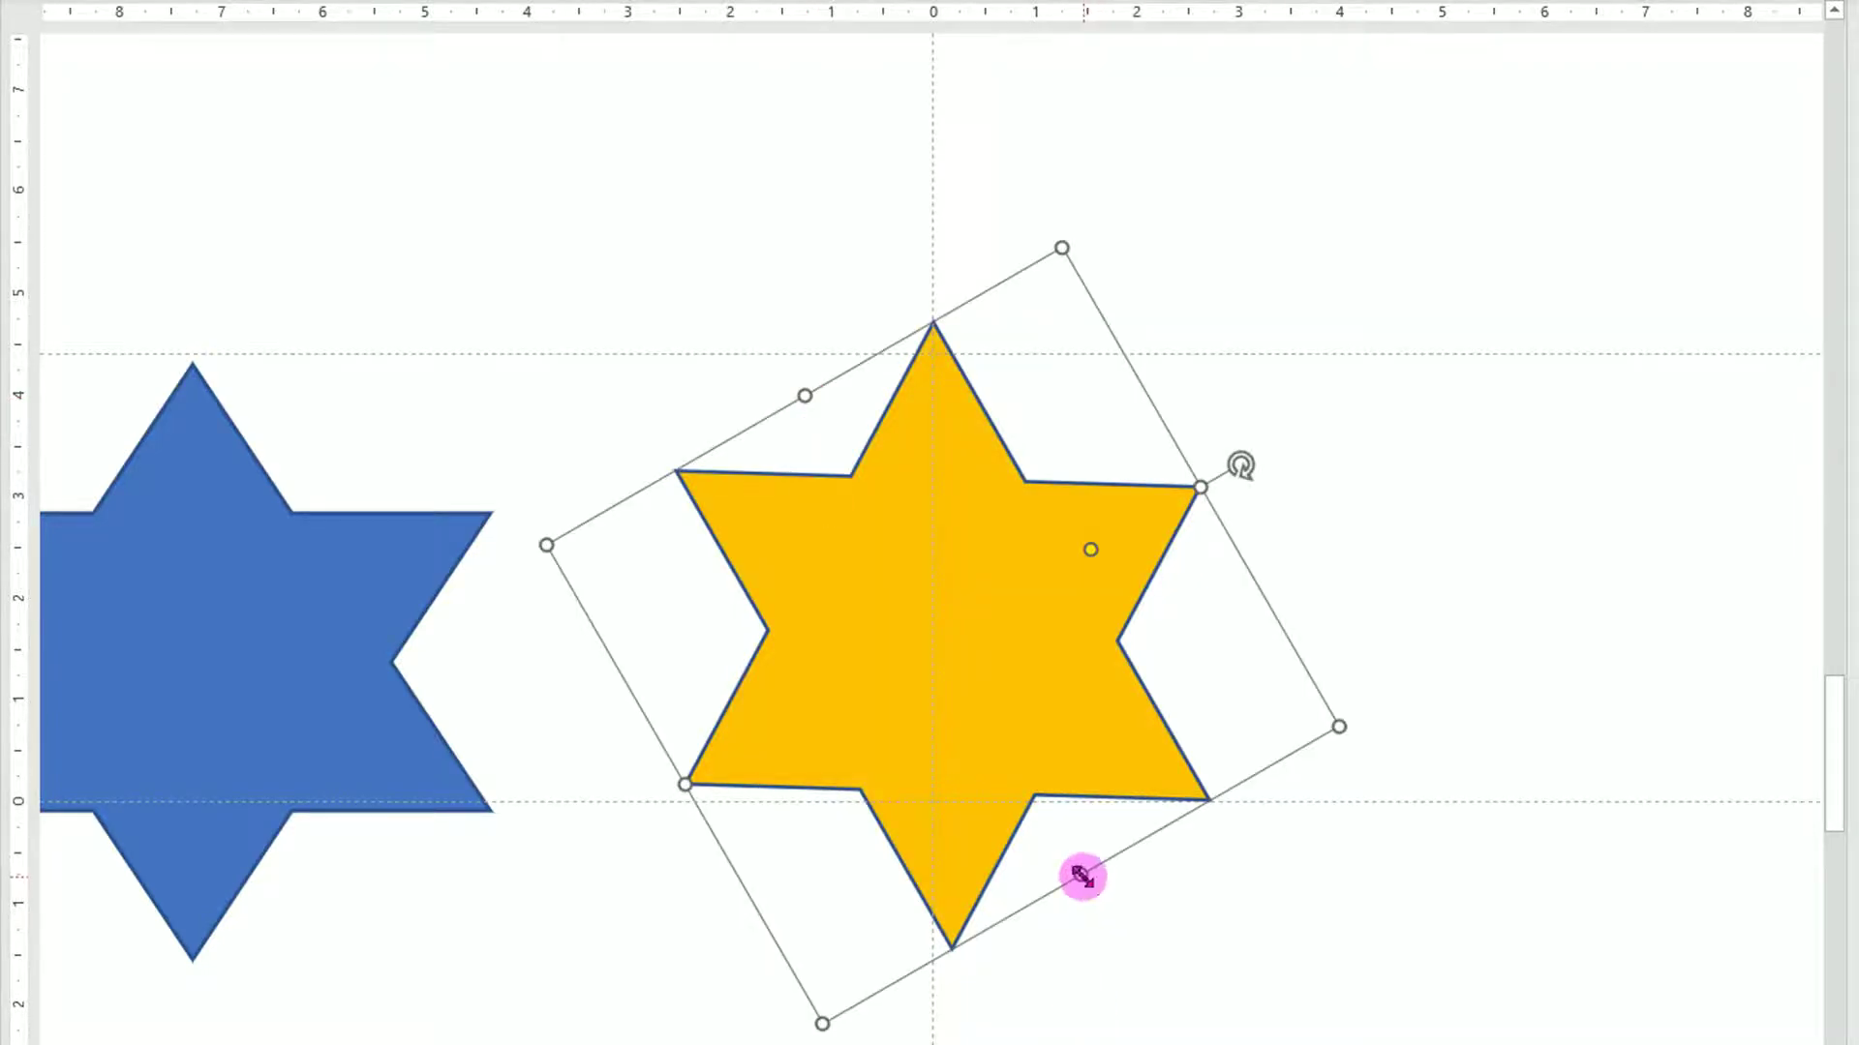
drag(1082, 876, 1065, 839)
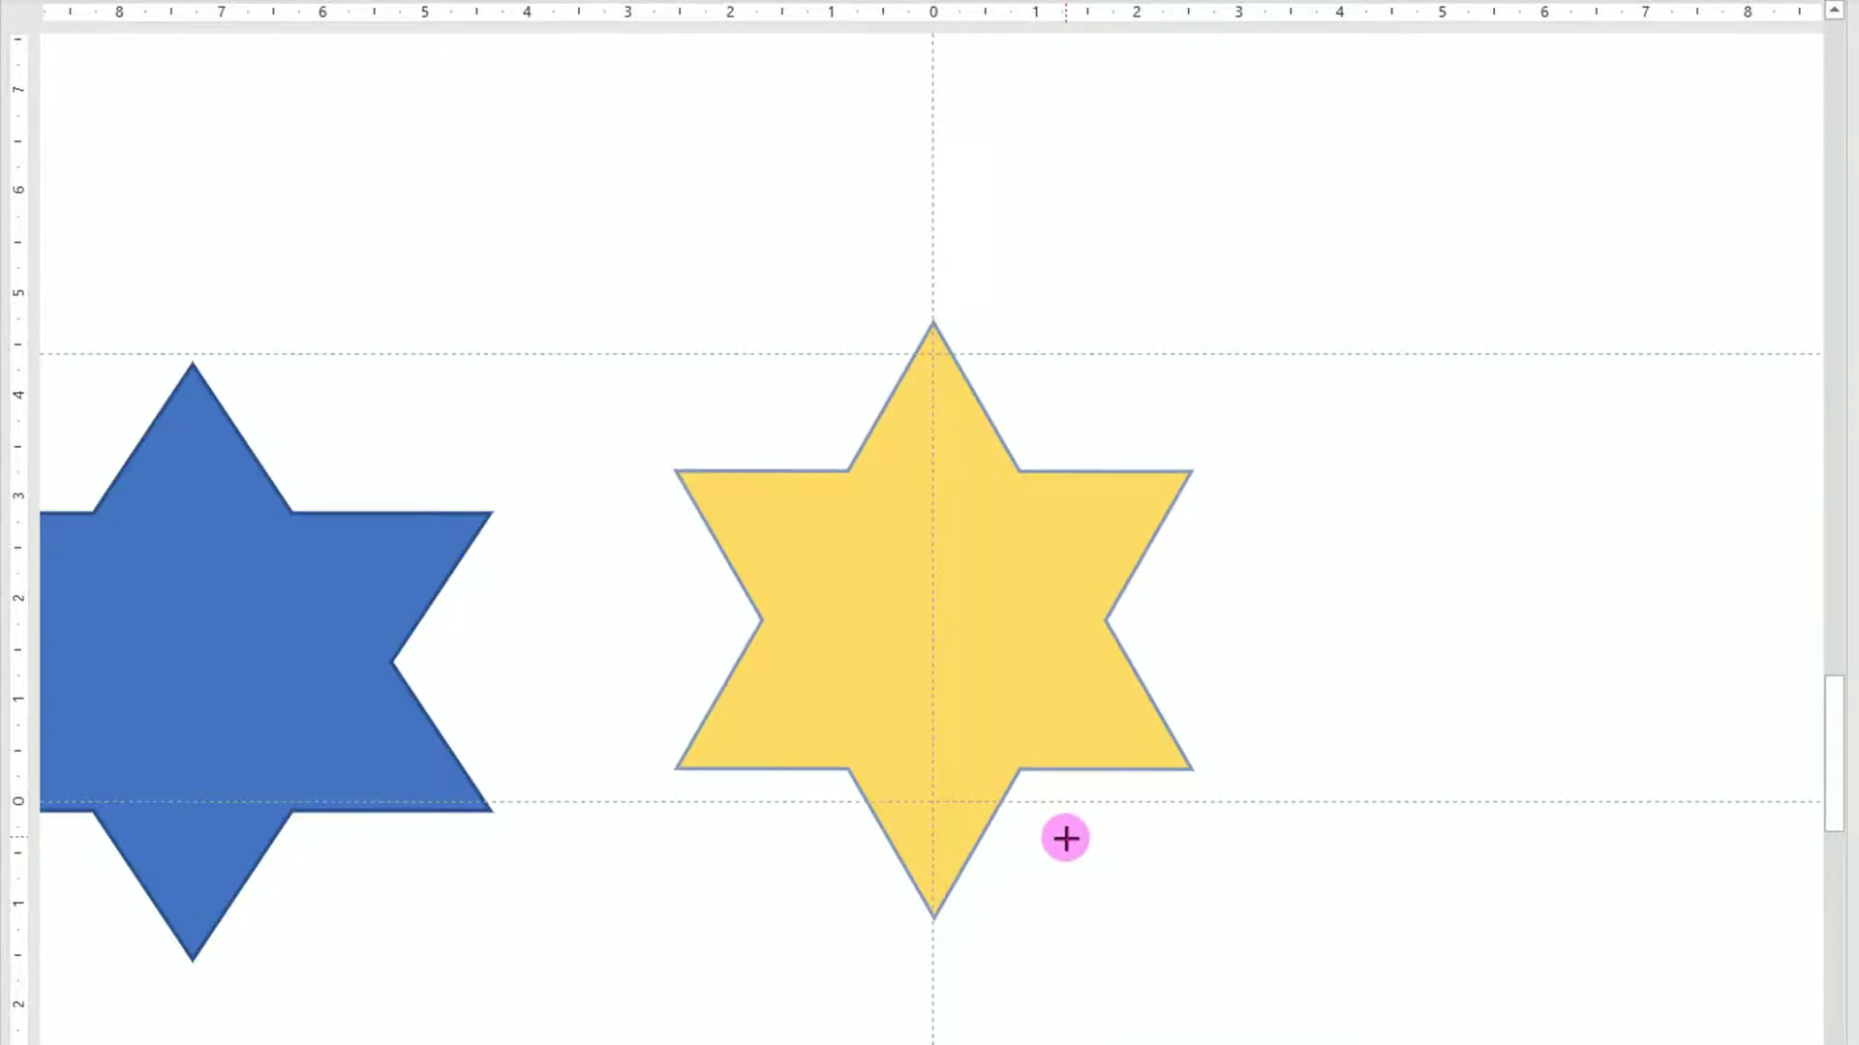
drag(1066, 838, 1066, 838)
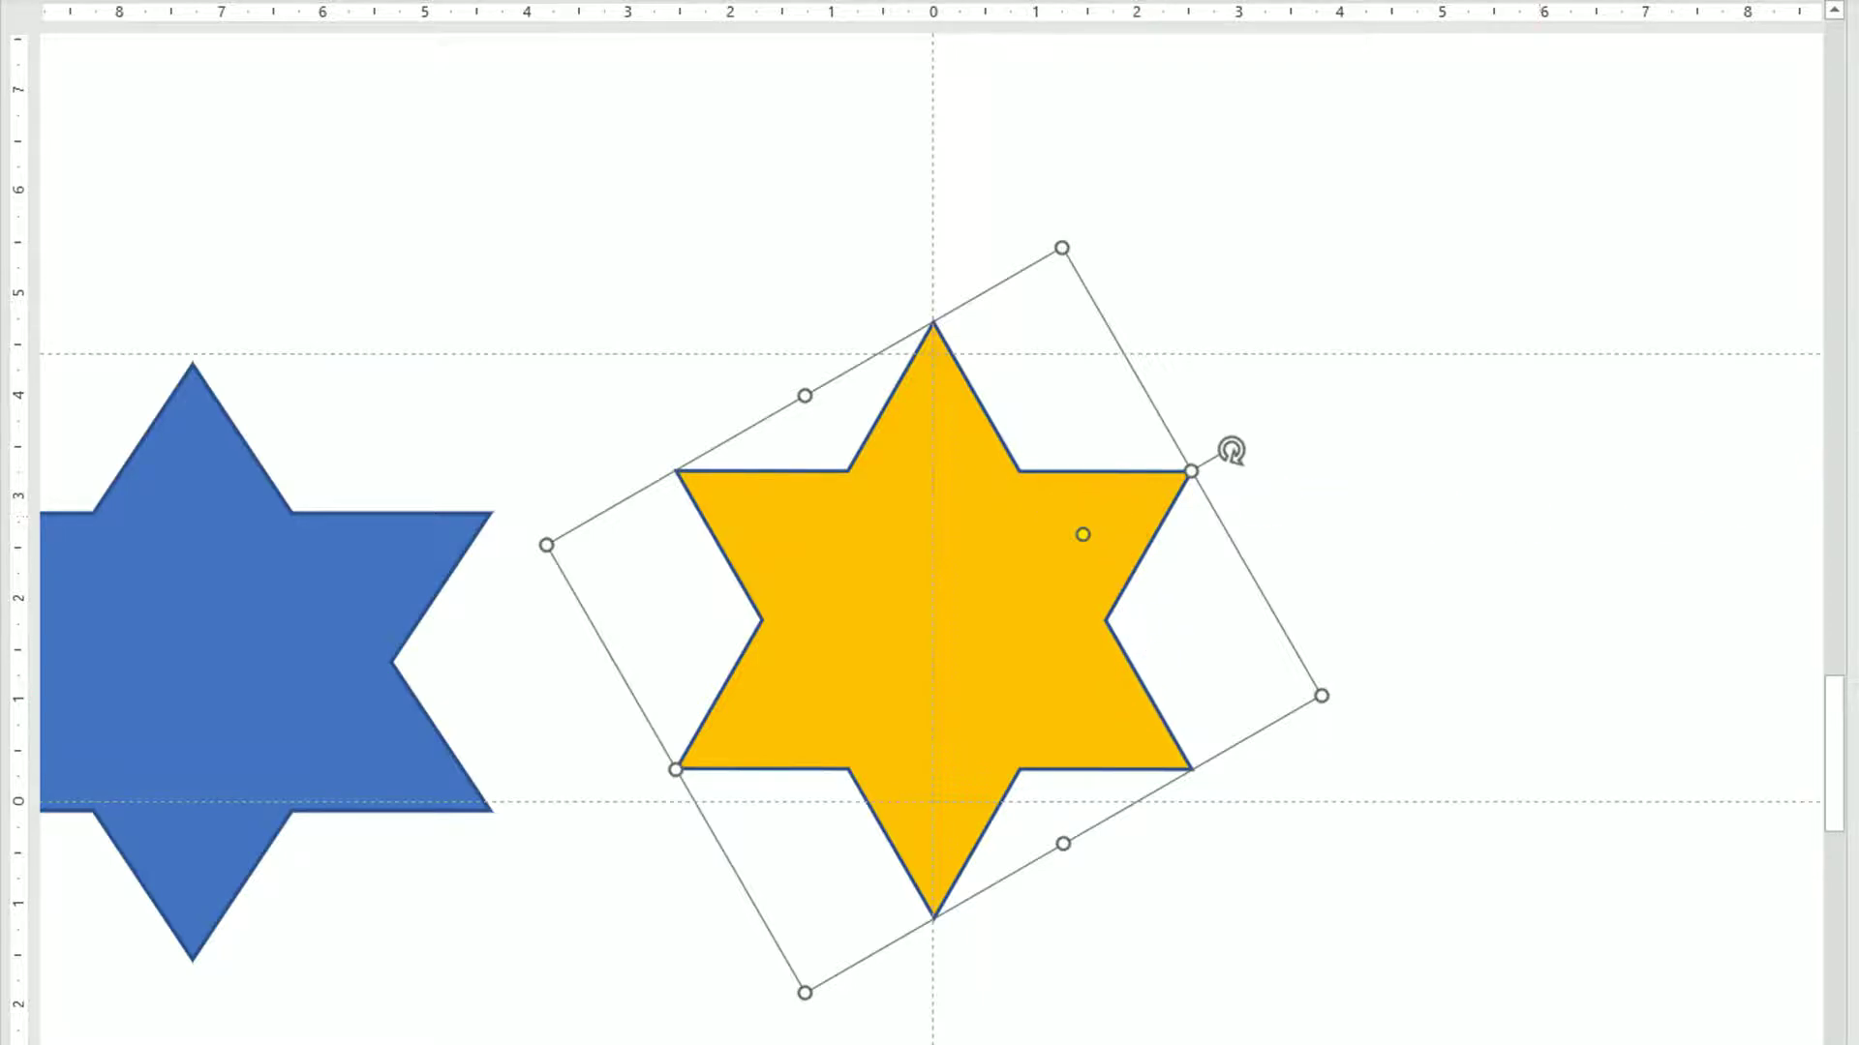
double_click(1231, 450)
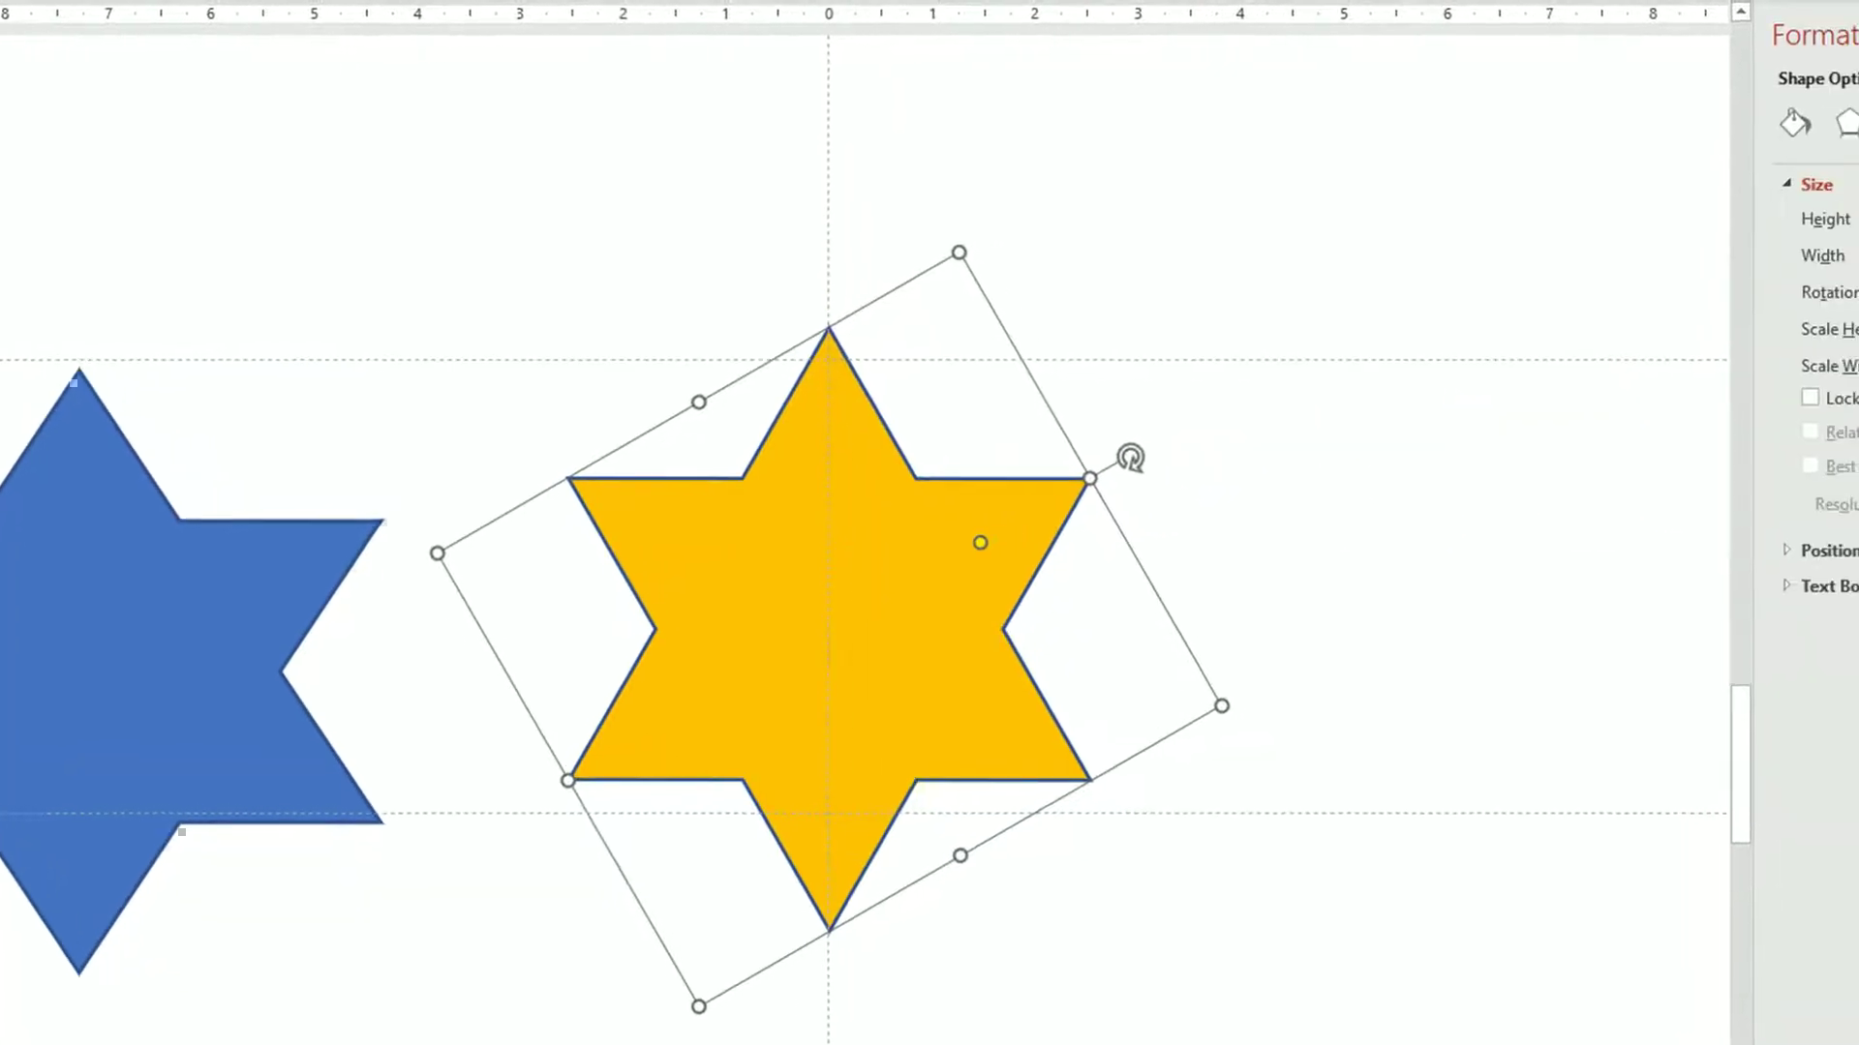
- Reset the yellow star's rotation to 0° and move the blue star to its left
click(1796, 306)
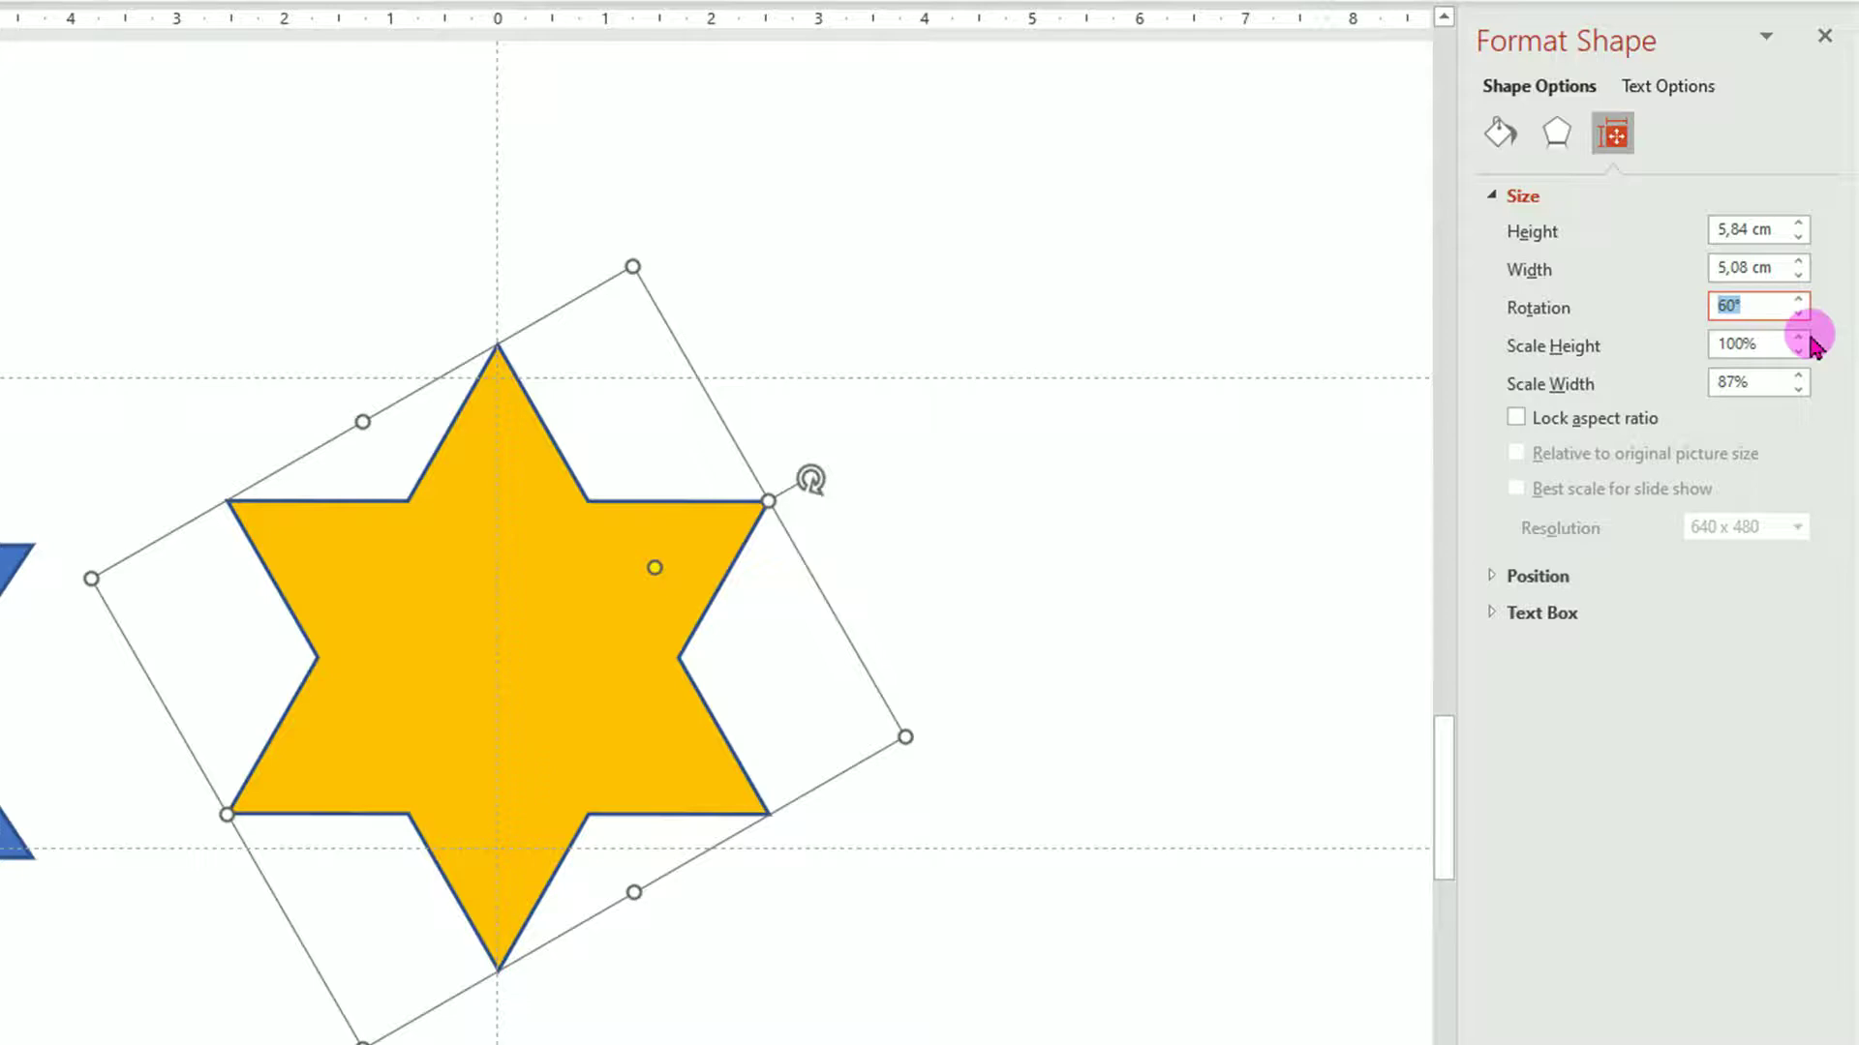
text(0)
key(Return)
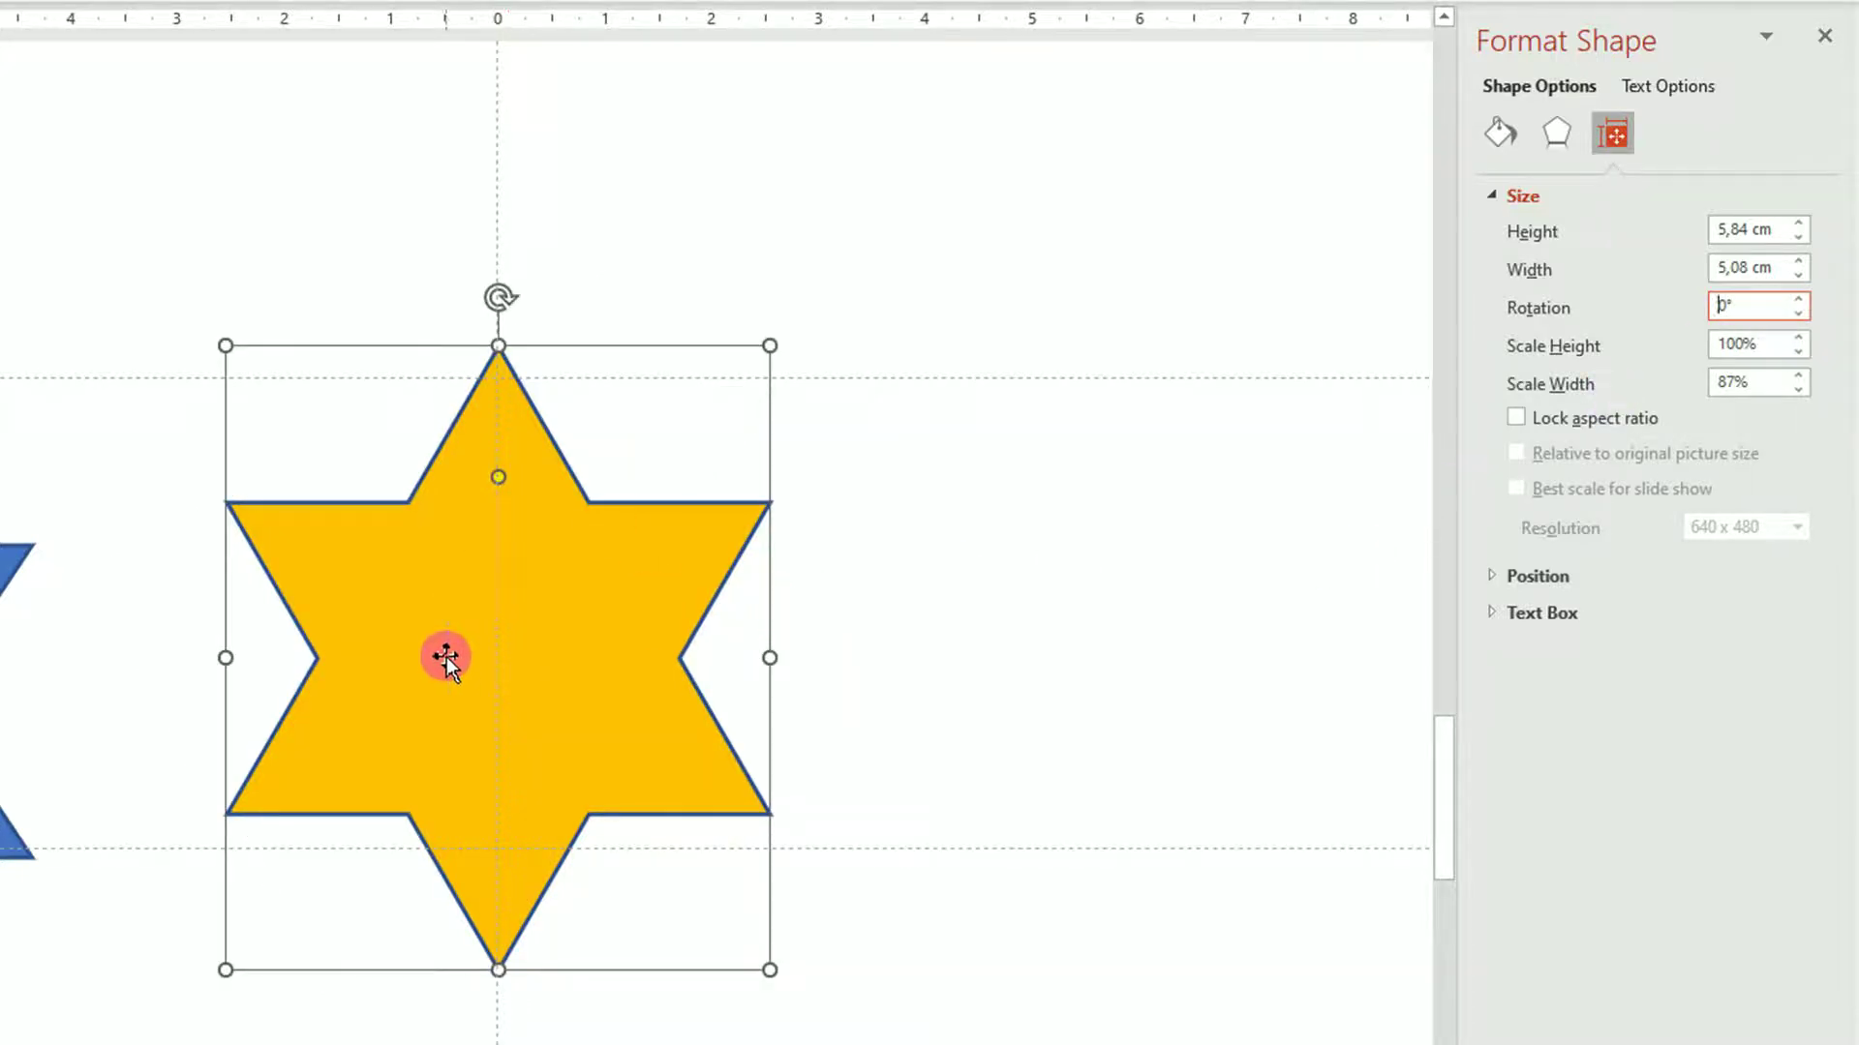
mouse_move(20, 702)
mouse_down()
mouse_move(590, 593)
mouse_move(564, 639)
mouse_up()
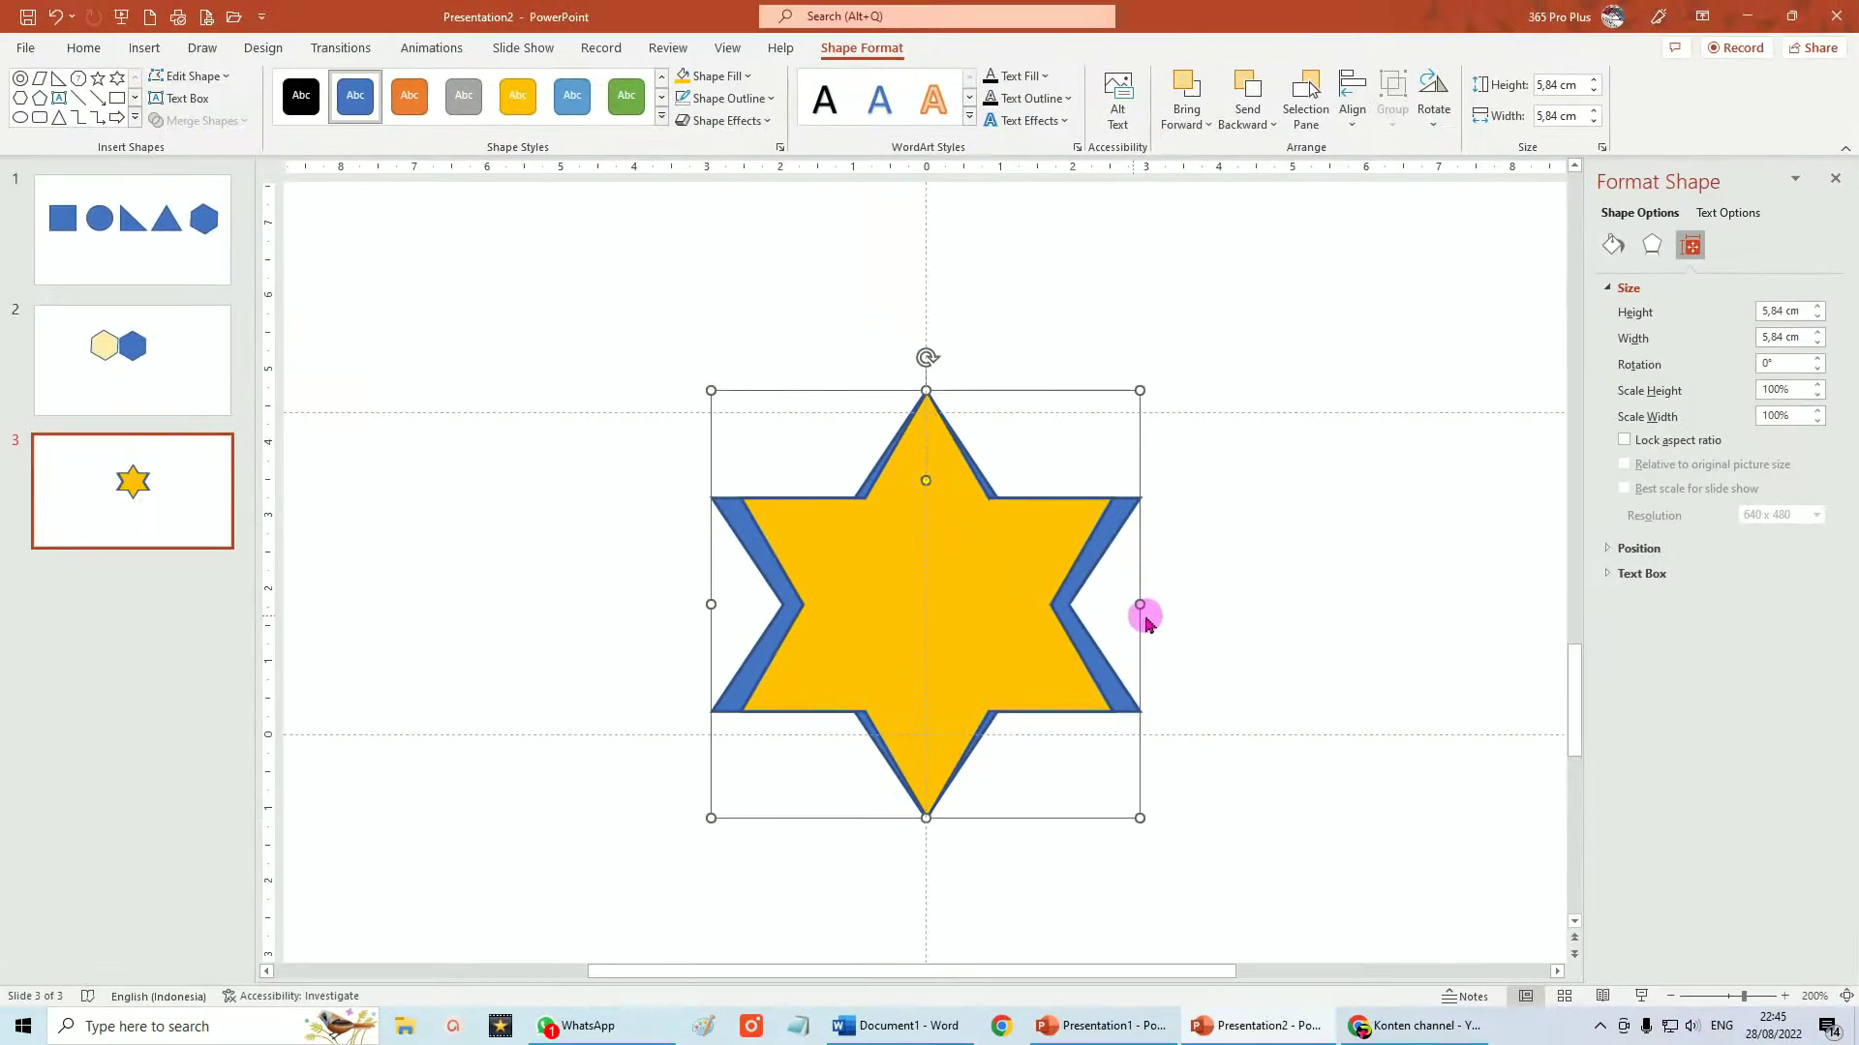
drag(771, 592, 315, 593)
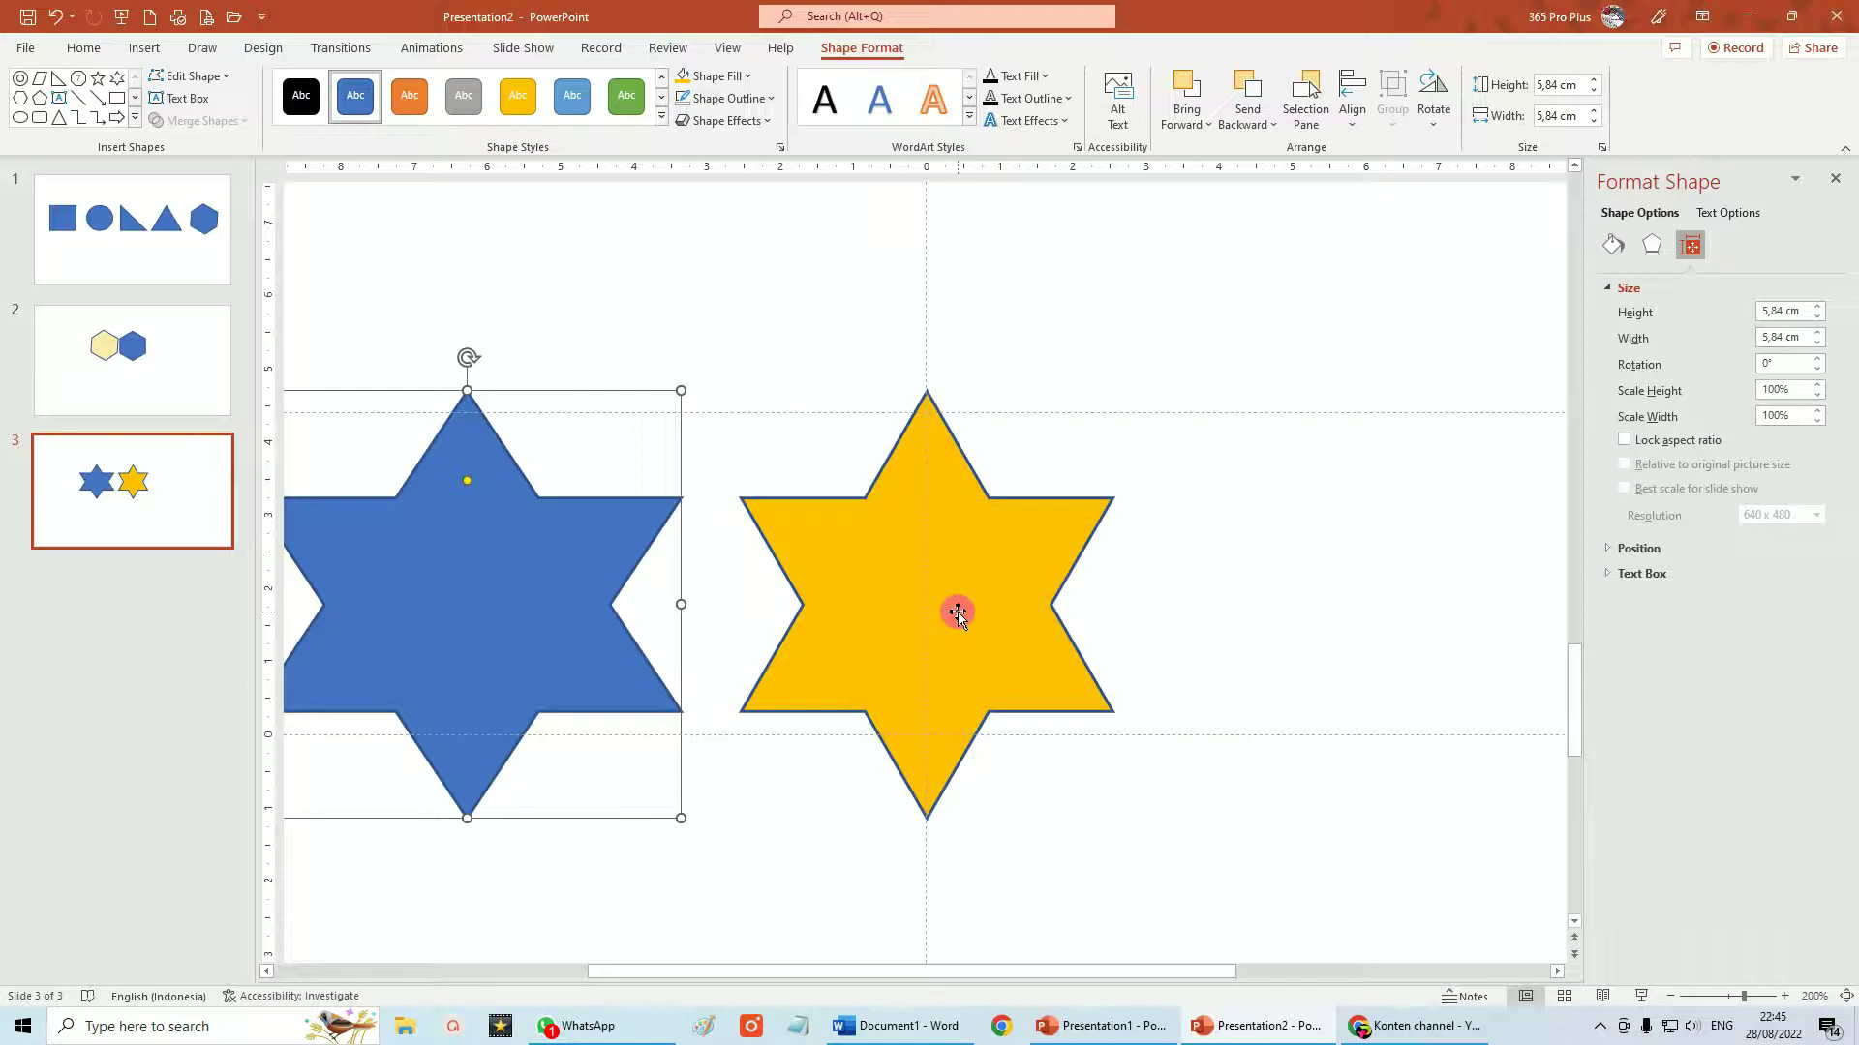
- Rotate the yellow star to 60° with its handle and settle it beside the blue star
drag(956, 611, 951, 559)
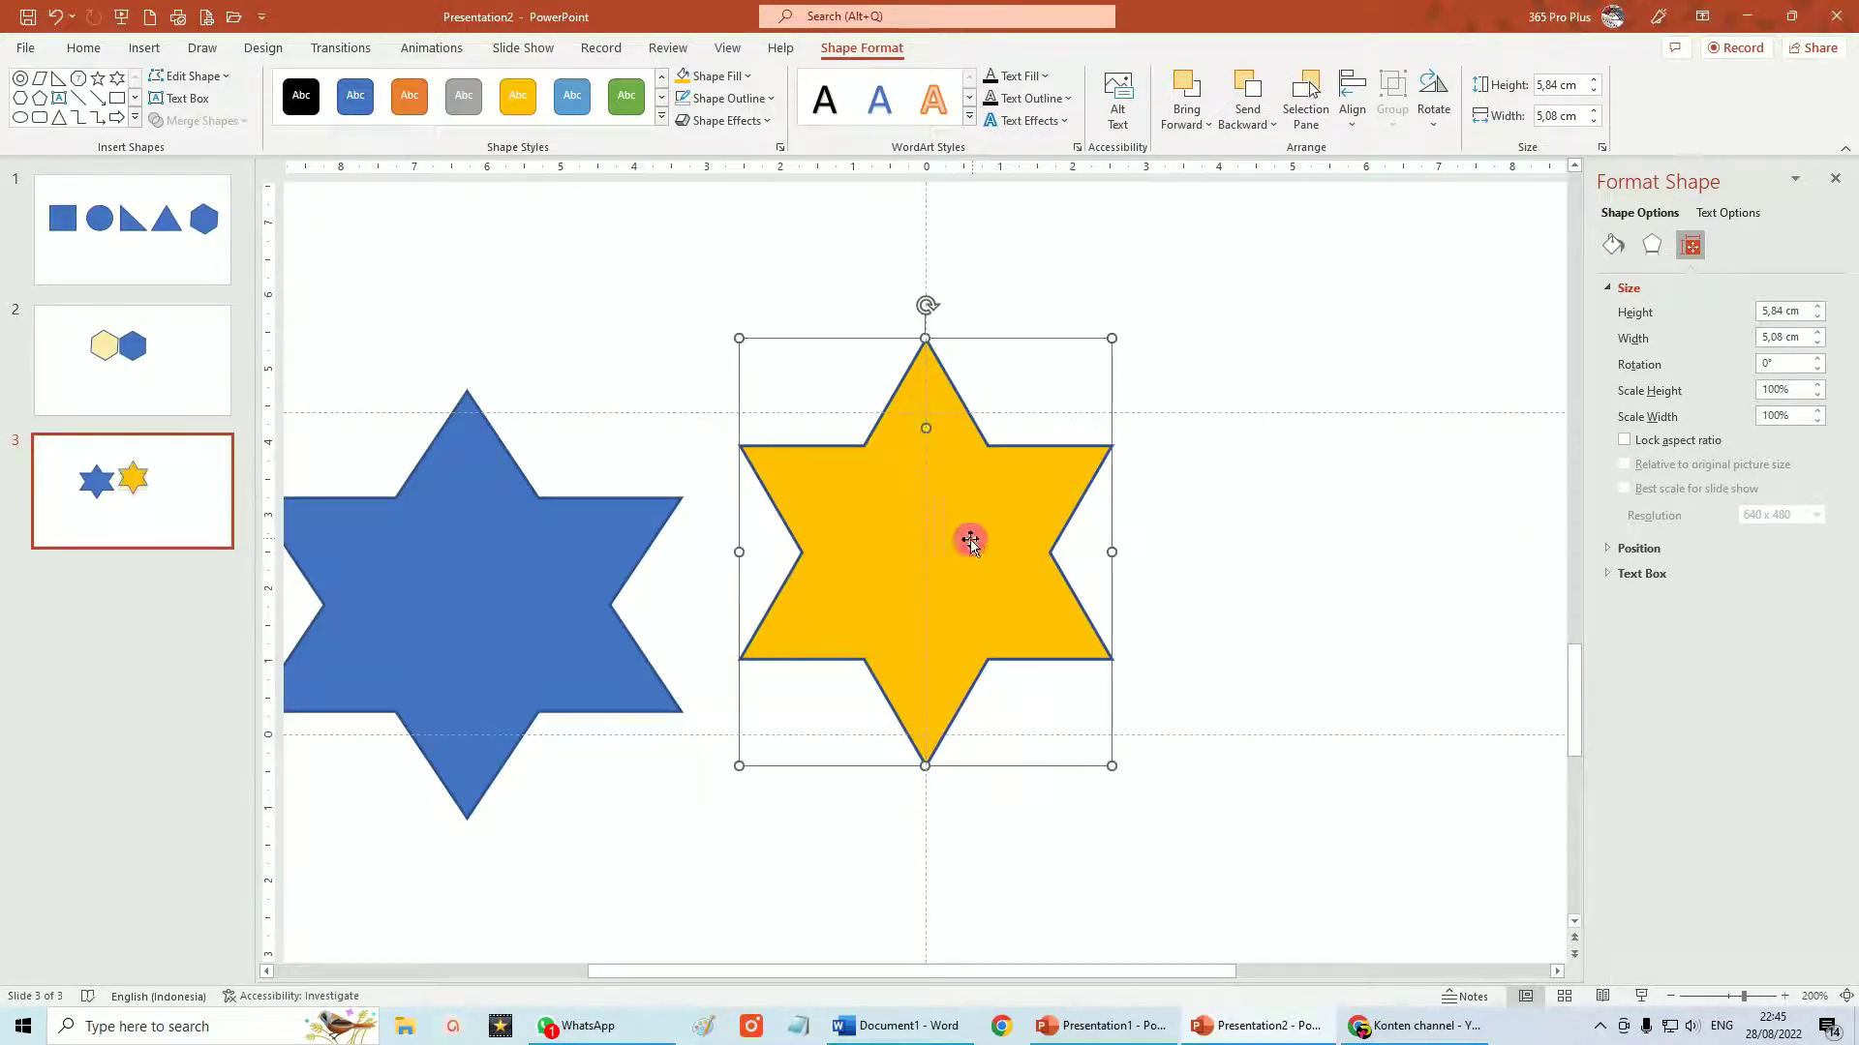
drag(927, 306, 1055, 480)
drag(981, 564, 1042, 575)
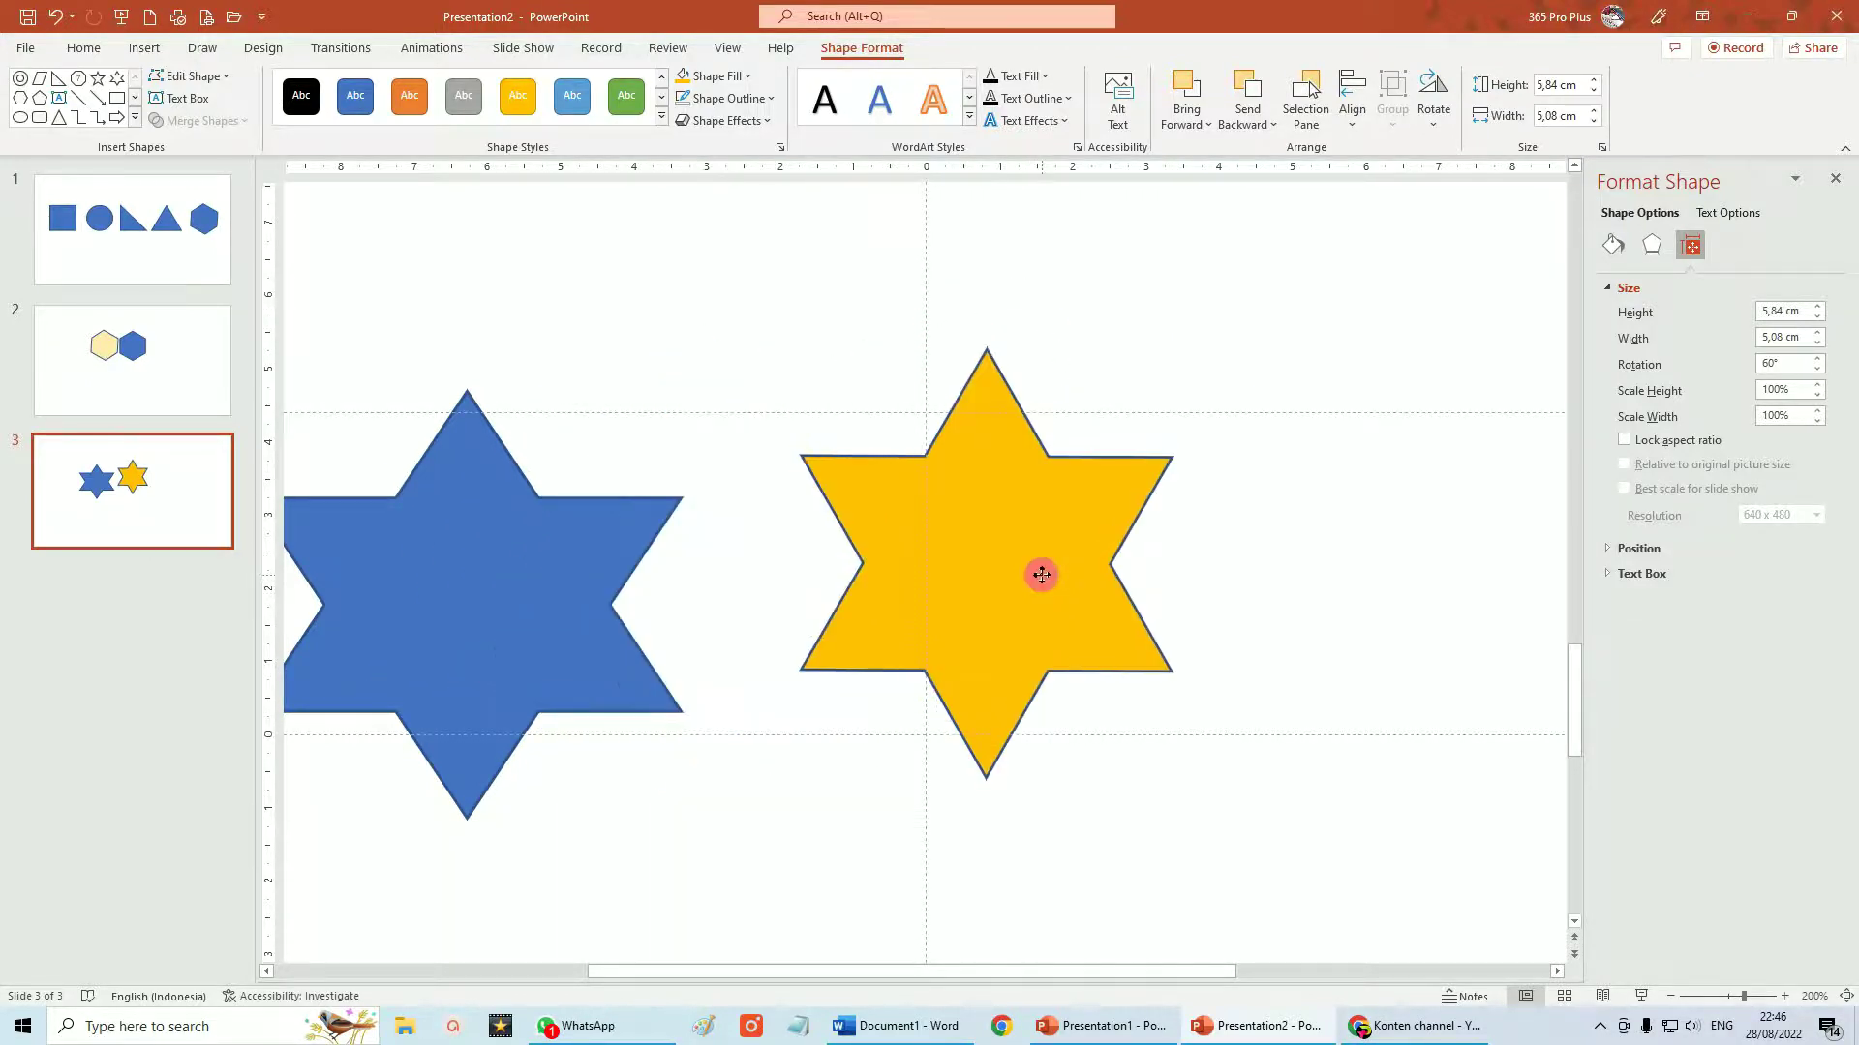
drag(1041, 575, 1044, 592)
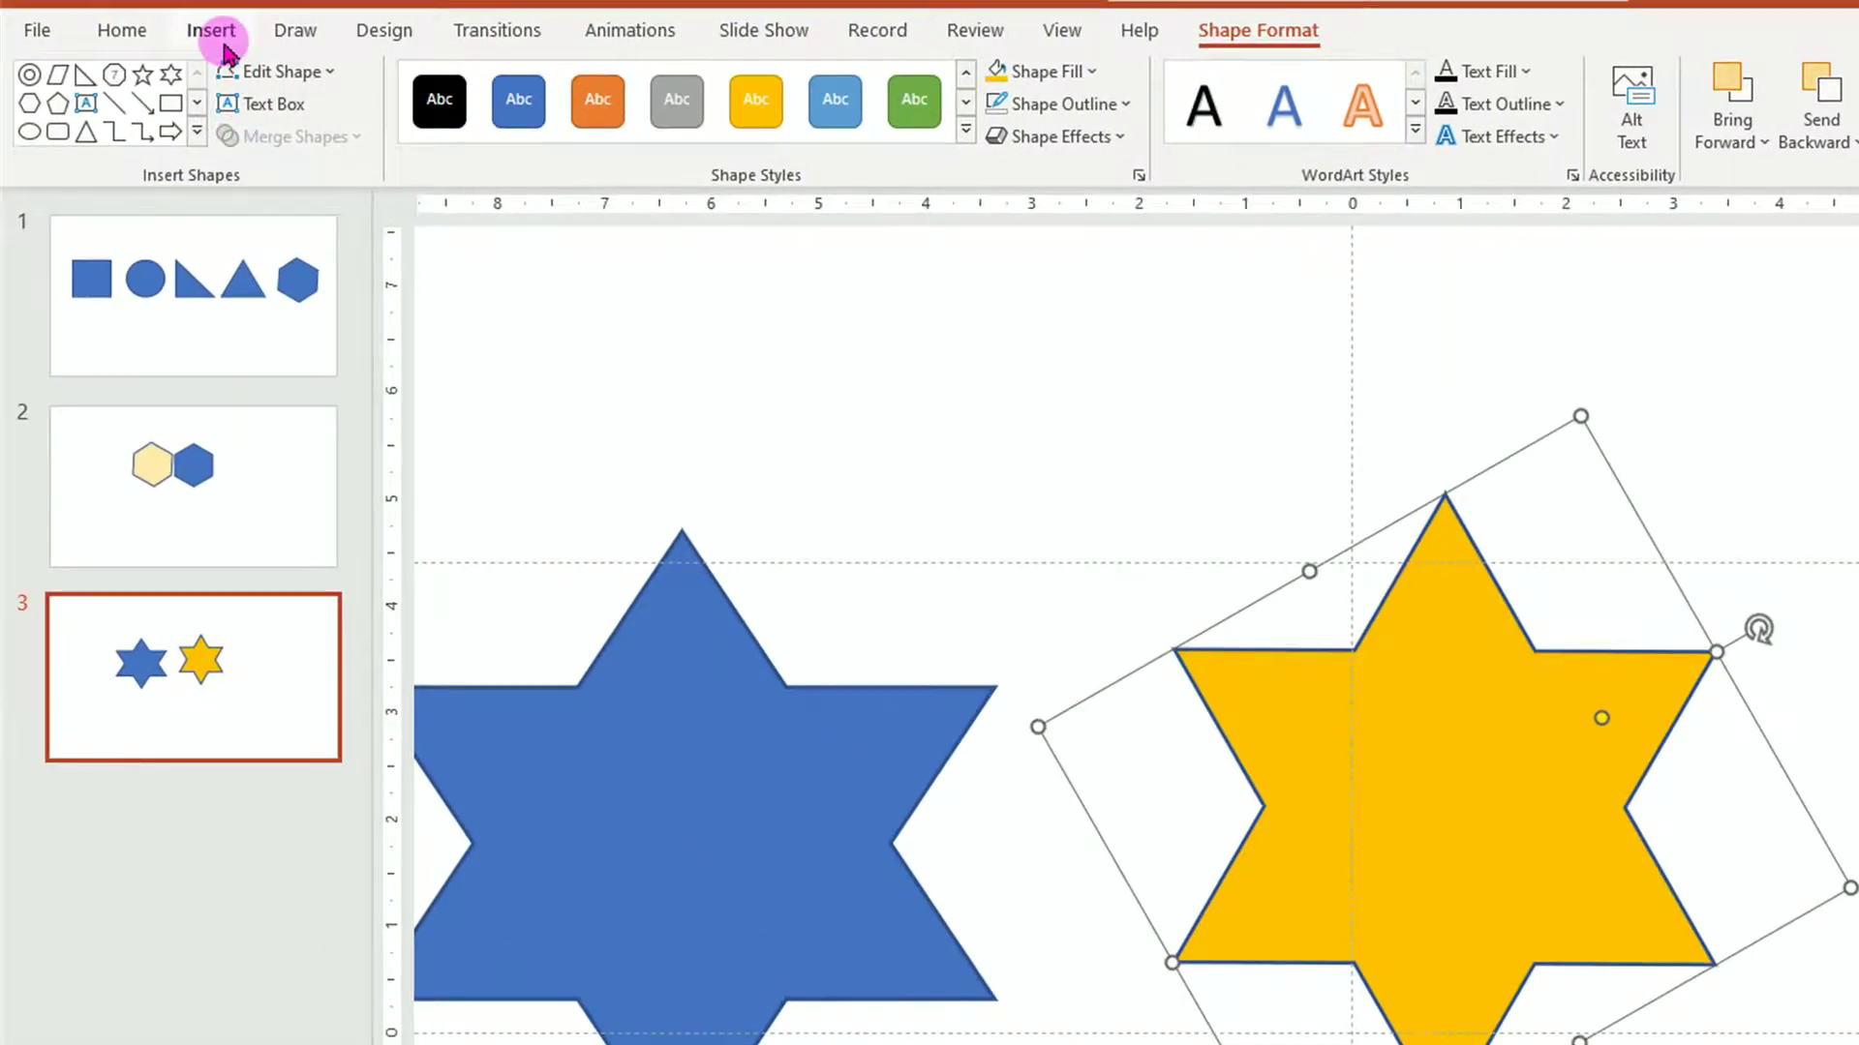
- Add a blank slide 4 after the star slide
click(119, 31)
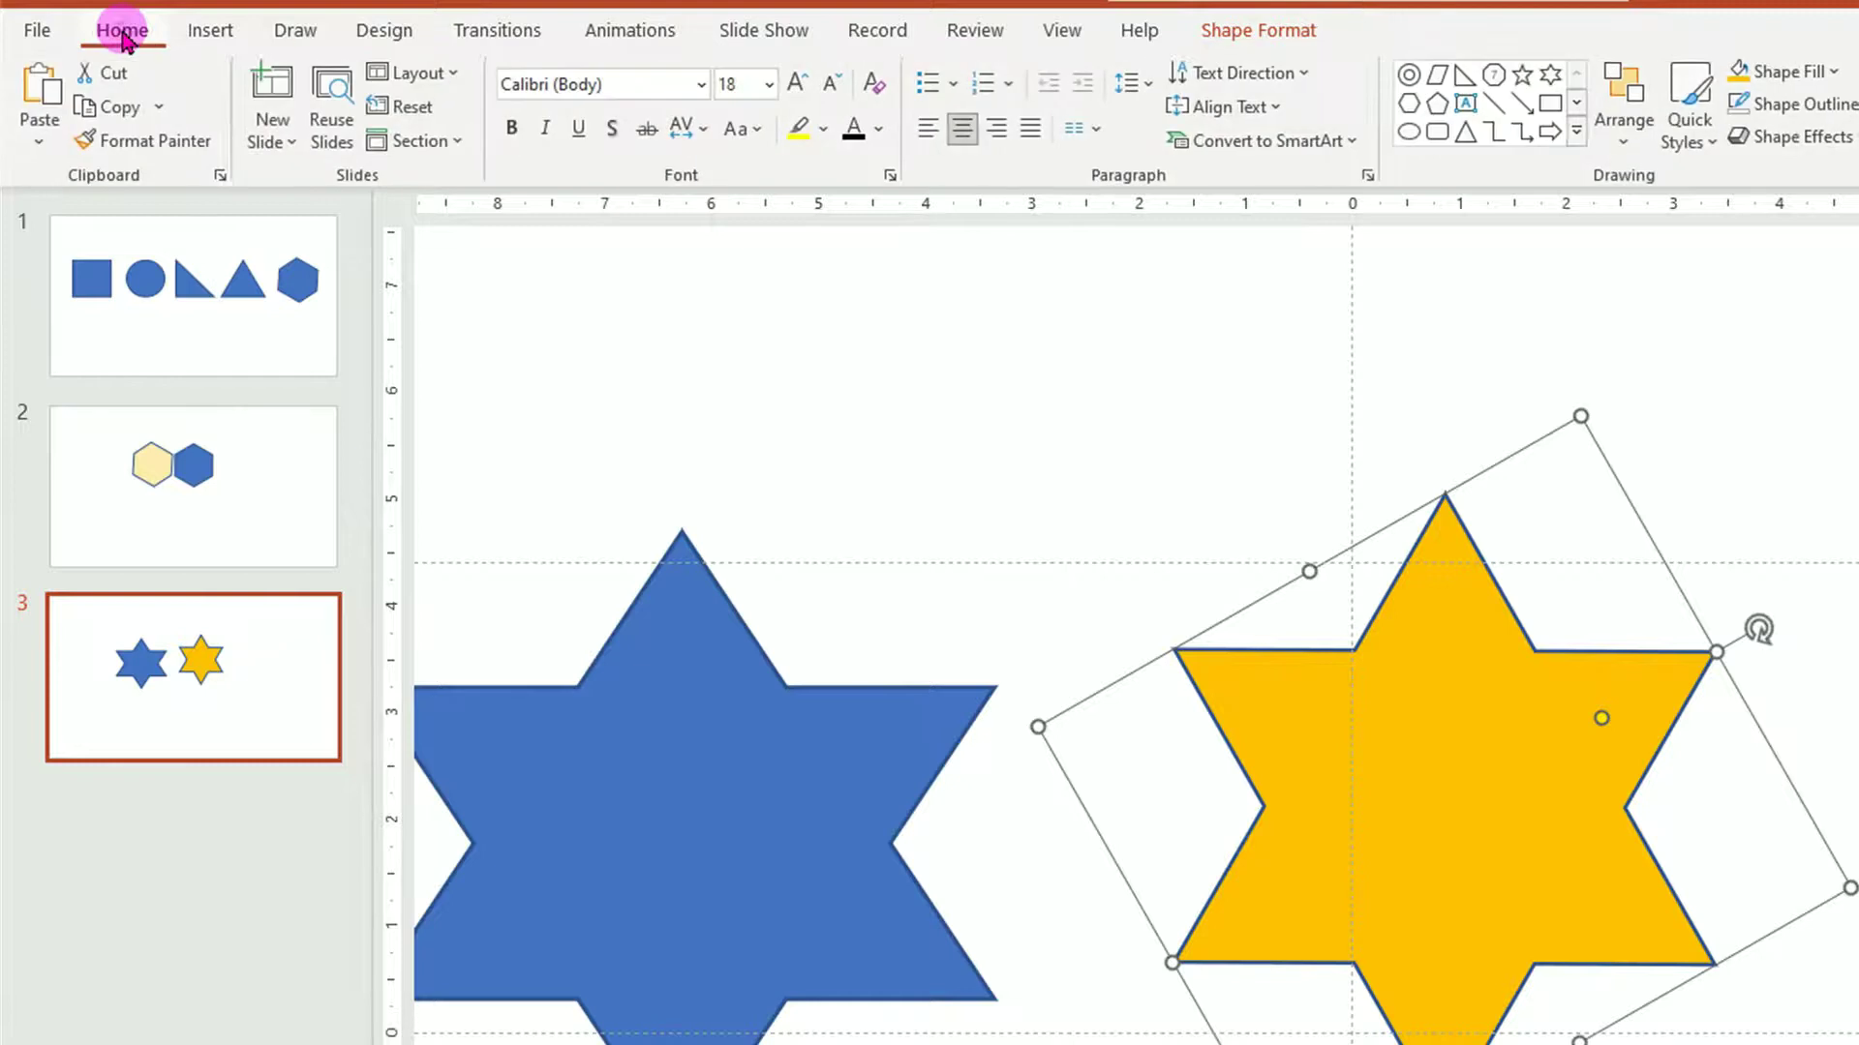
click(293, 153)
click(284, 521)
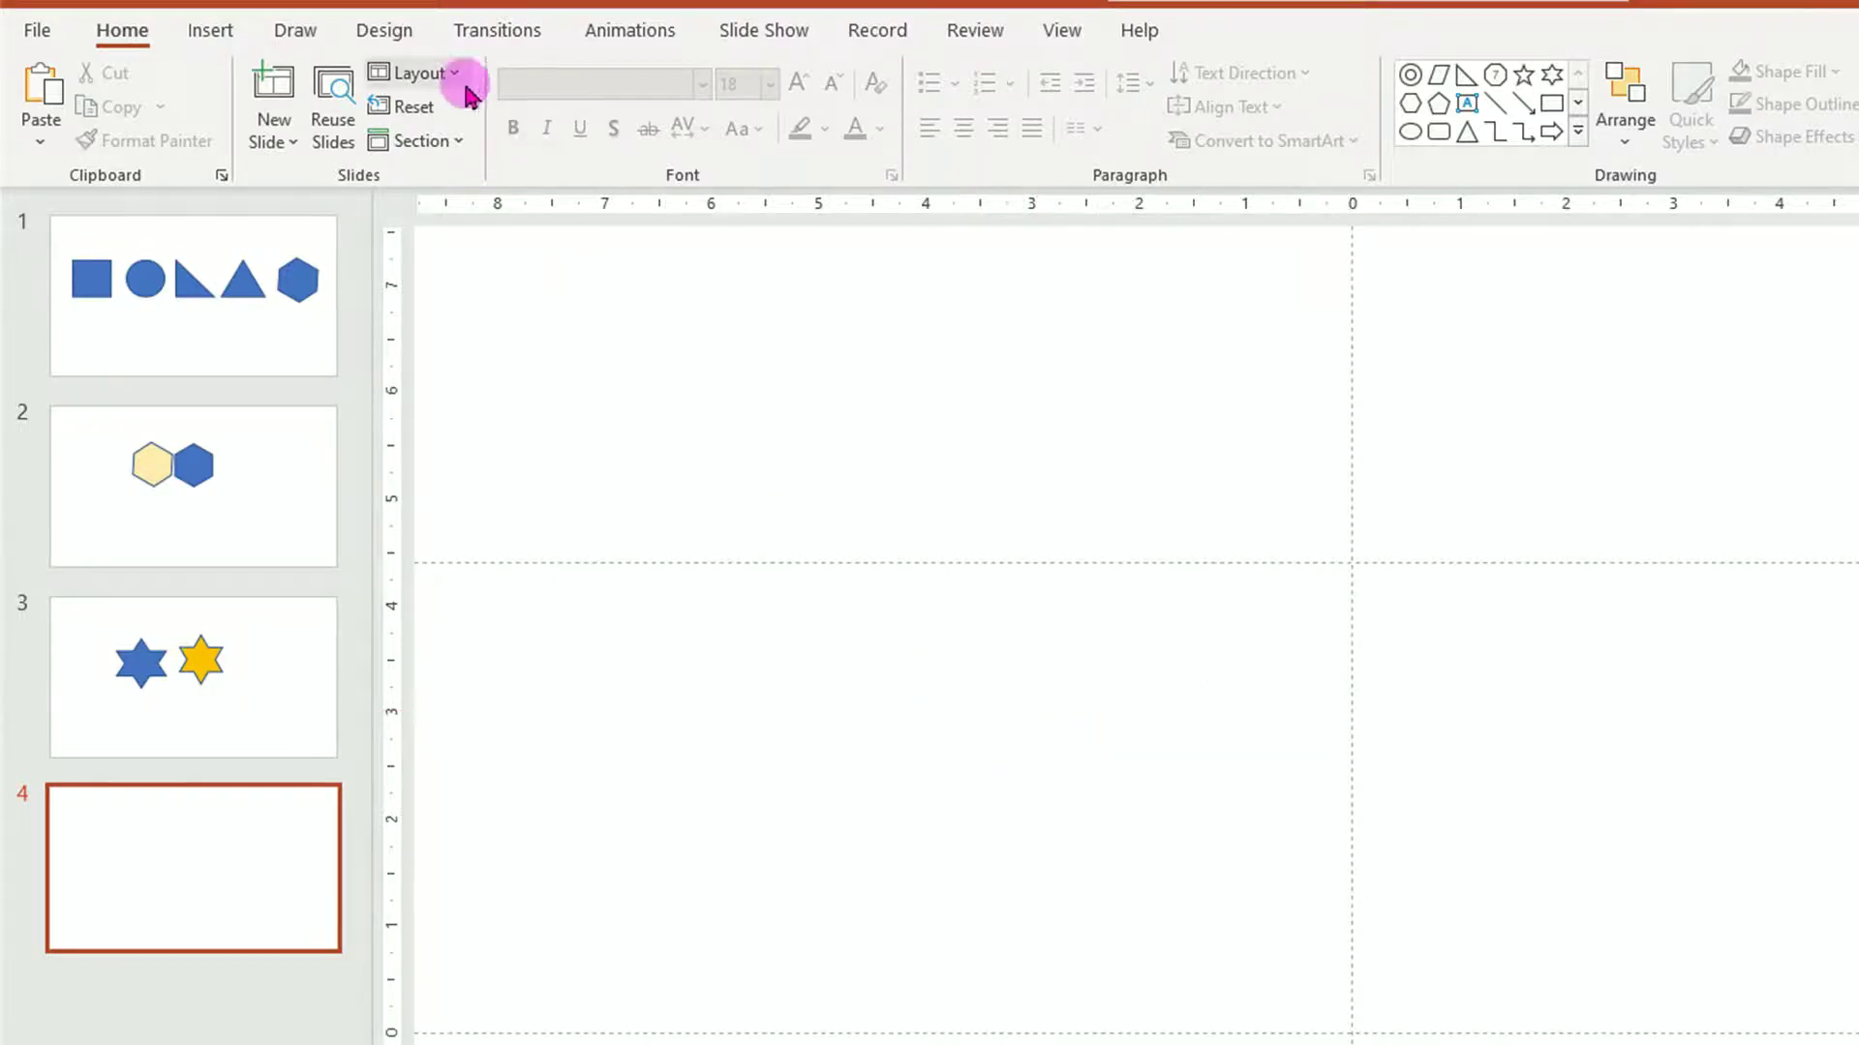
- Draw a 5.42 × 5.42 cm blue five-point star left of centre on slide 4
click(211, 30)
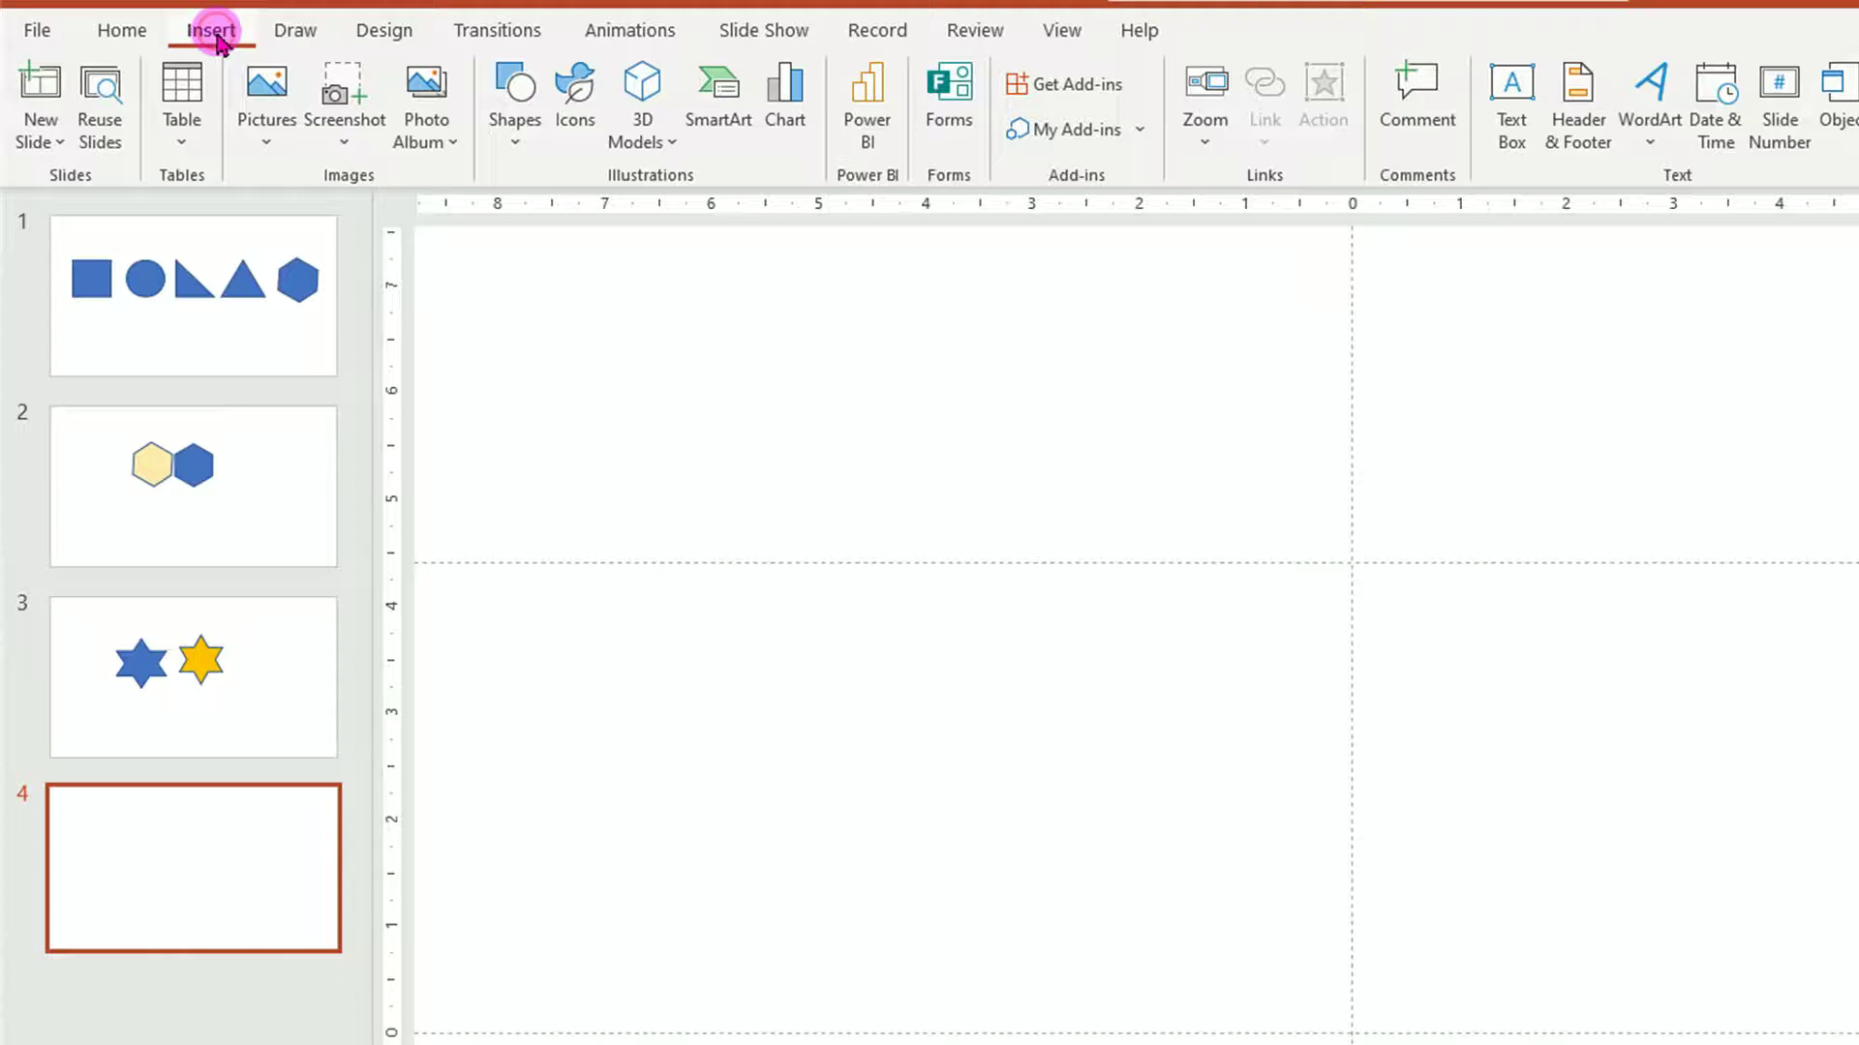
click(514, 141)
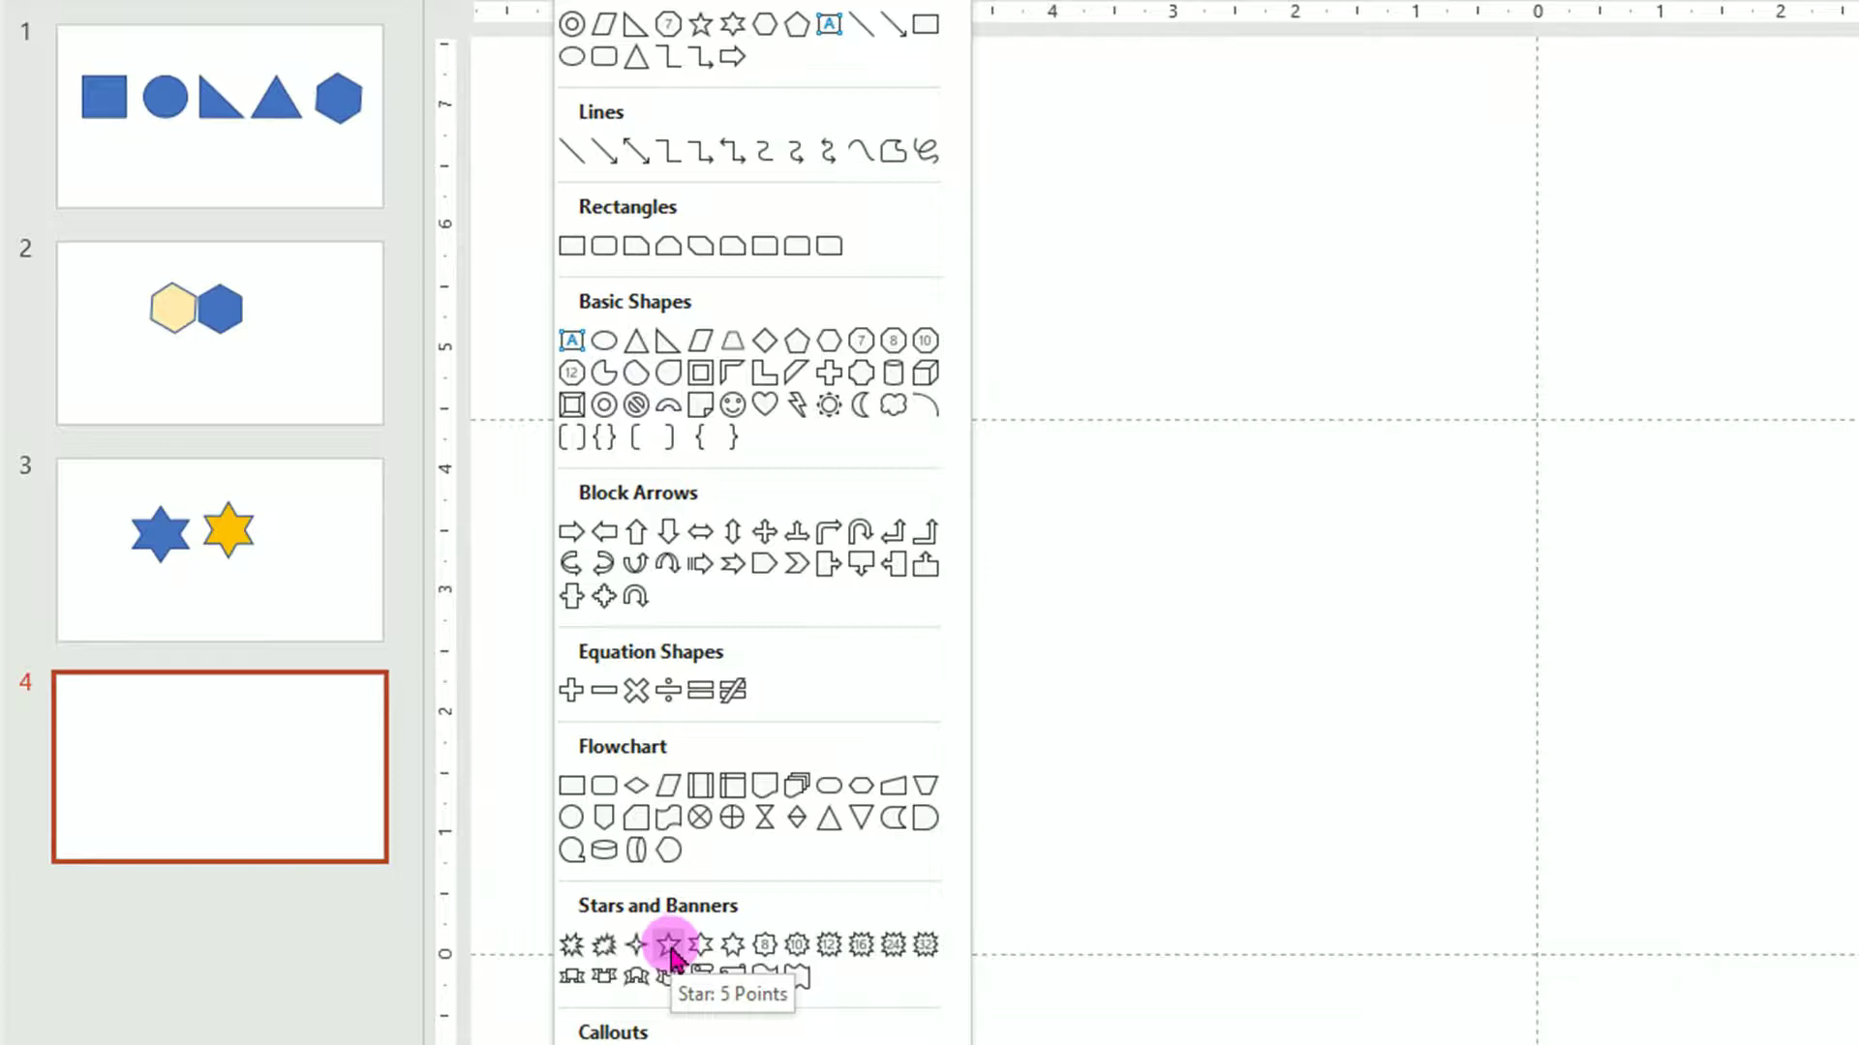
click(669, 946)
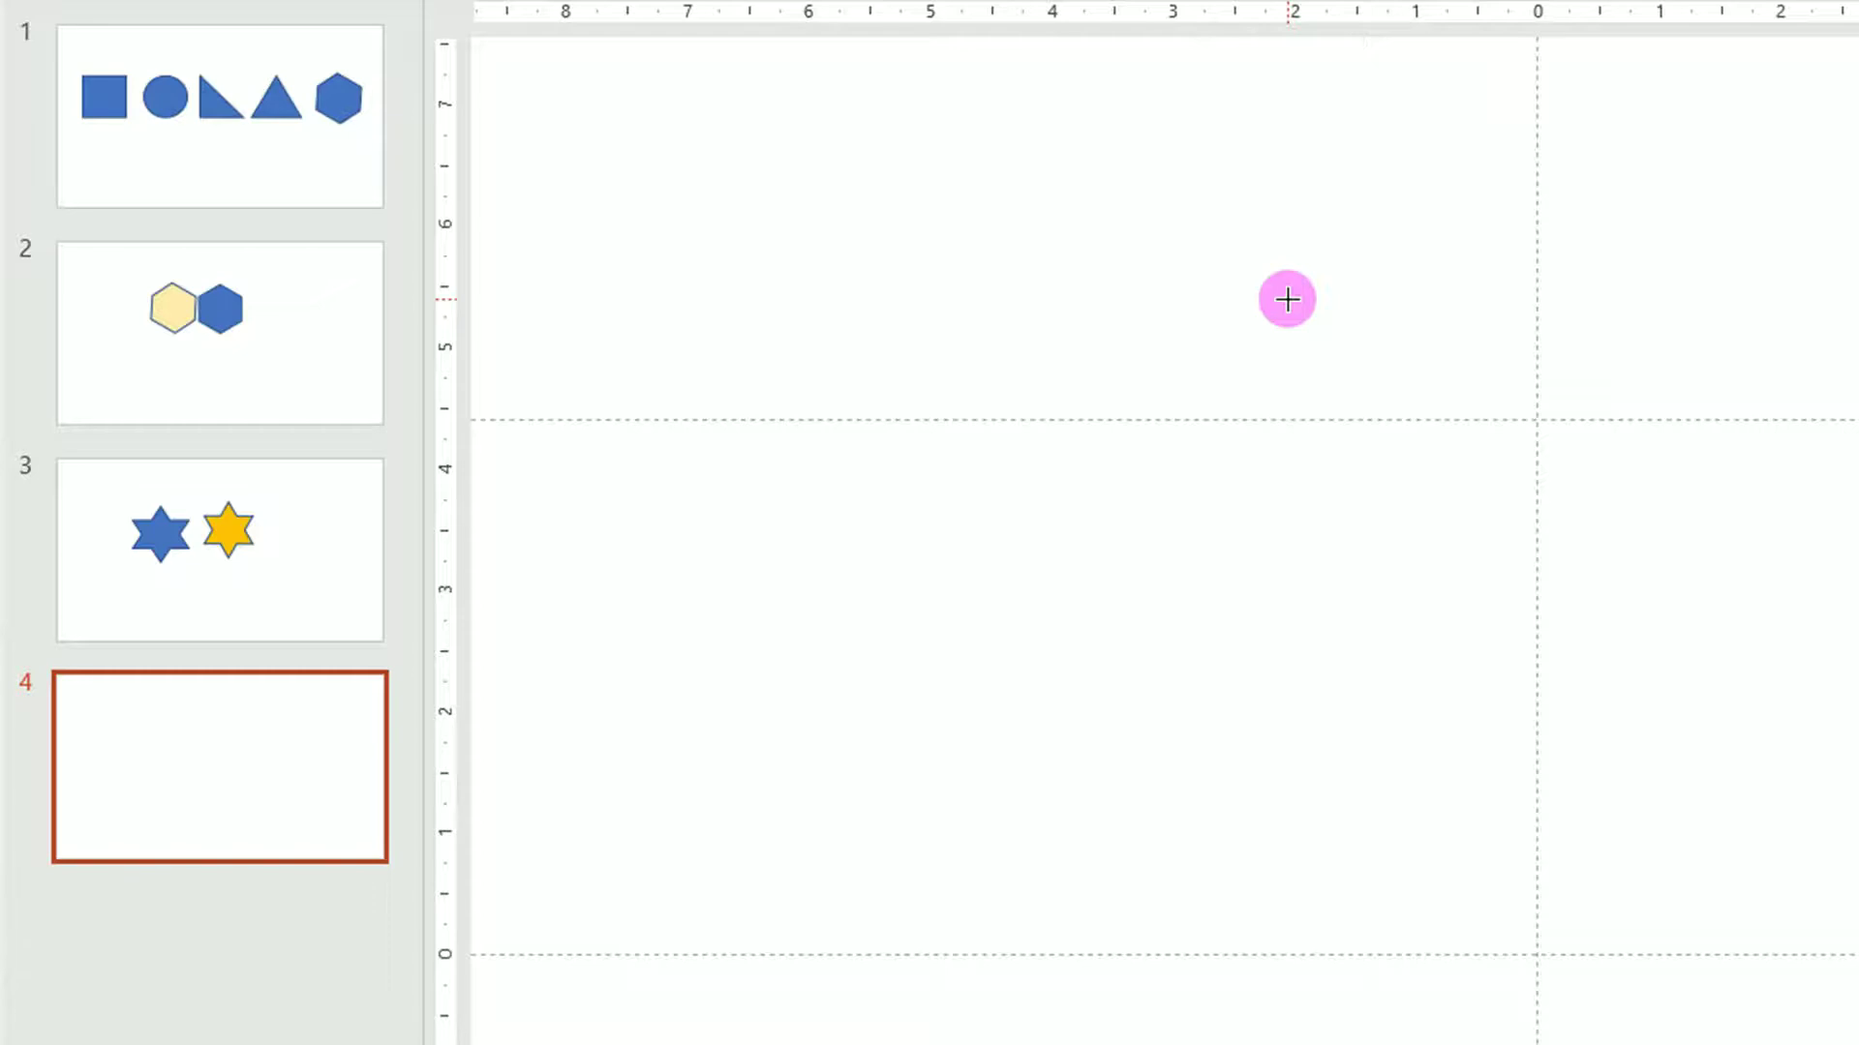
drag(854, 287, 1257, 956)
- Move the star left, duplicate it to the right, and fill the copy yellow
drag(1284, 701, 888, 689)
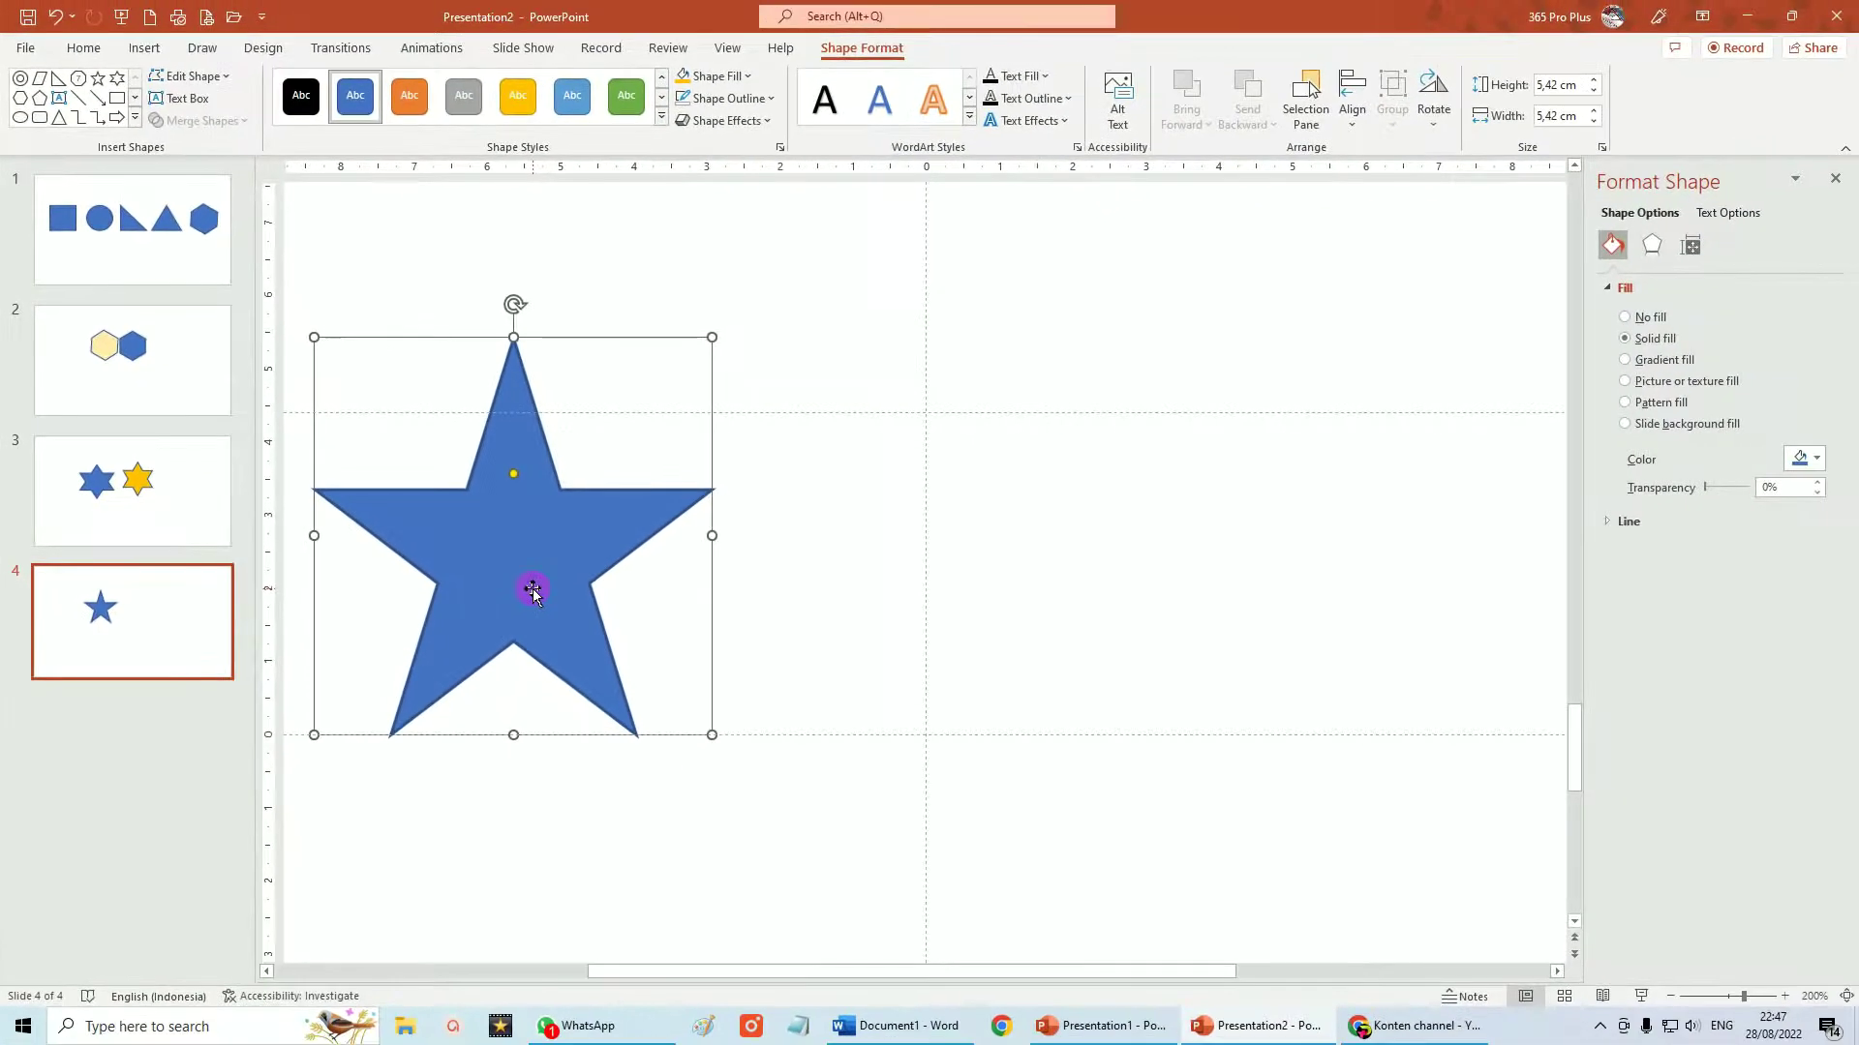
mouse_move(533, 589)
mouse_down()
mouse_move(1053, 566)
mouse_move(1051, 581)
mouse_up()
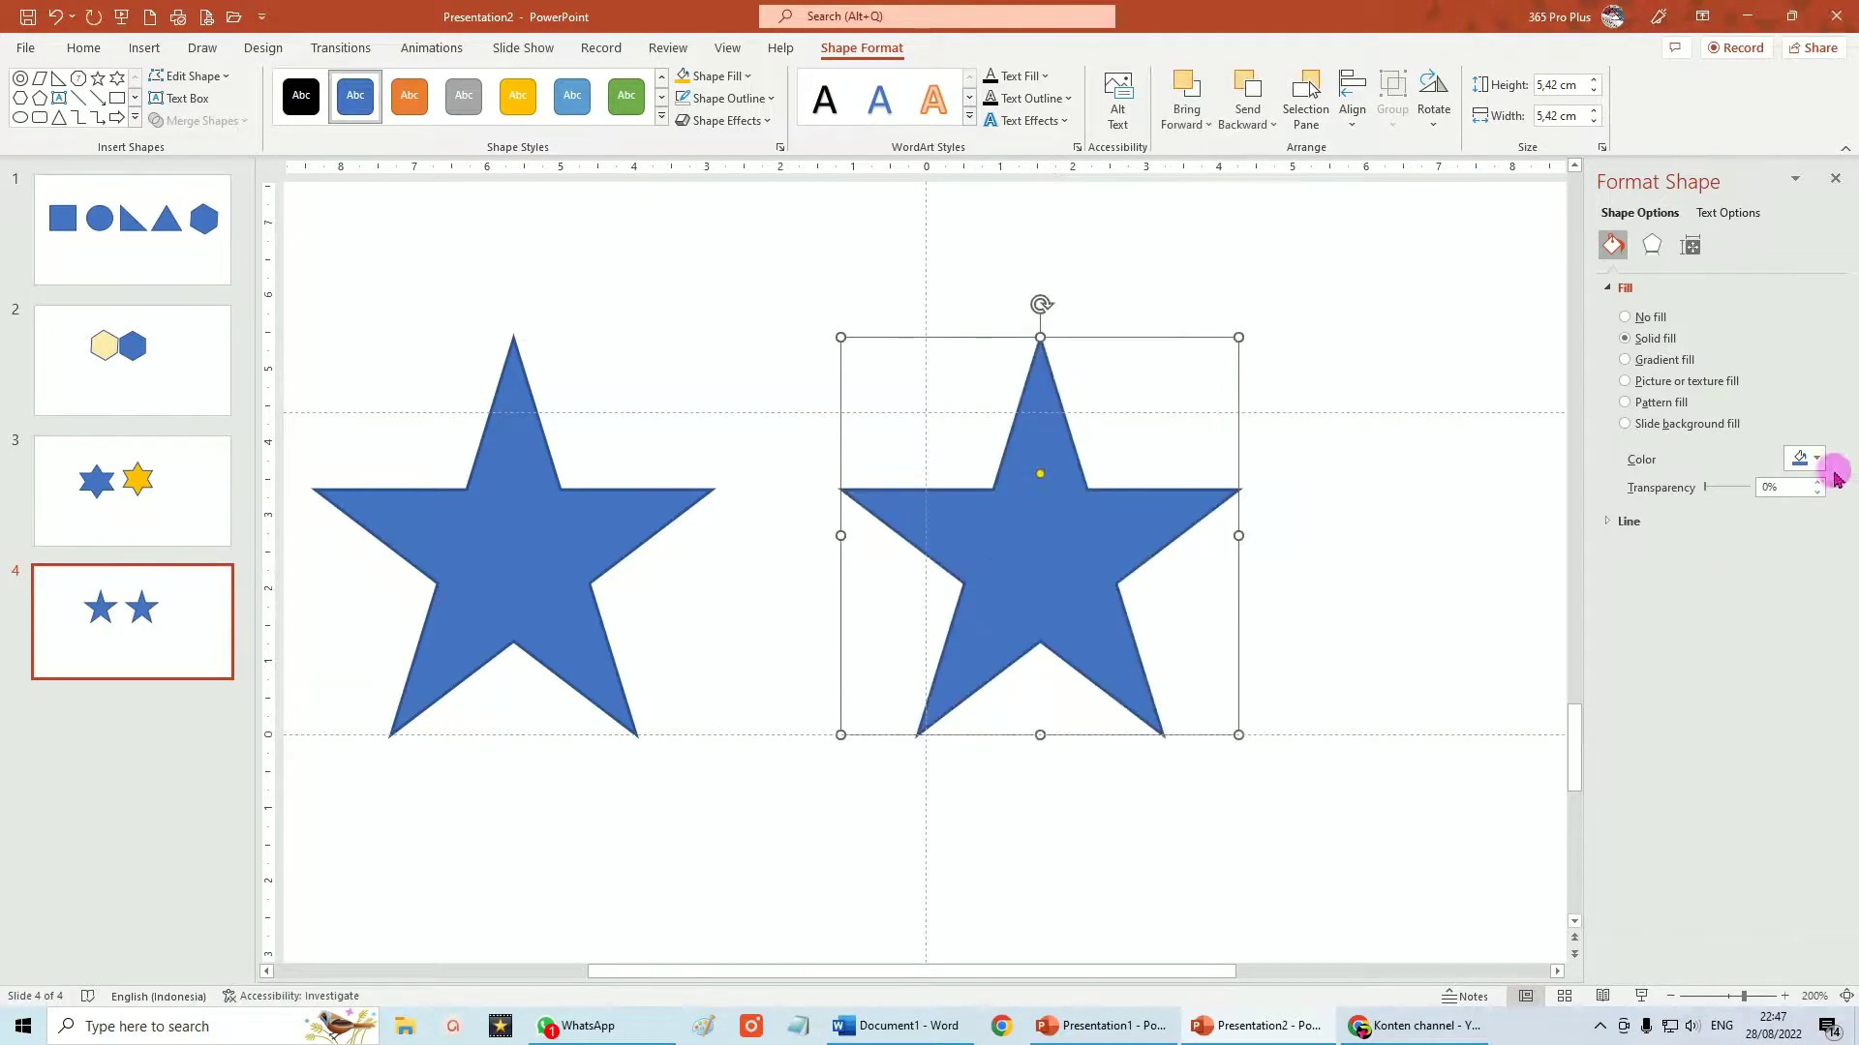
click(1818, 461)
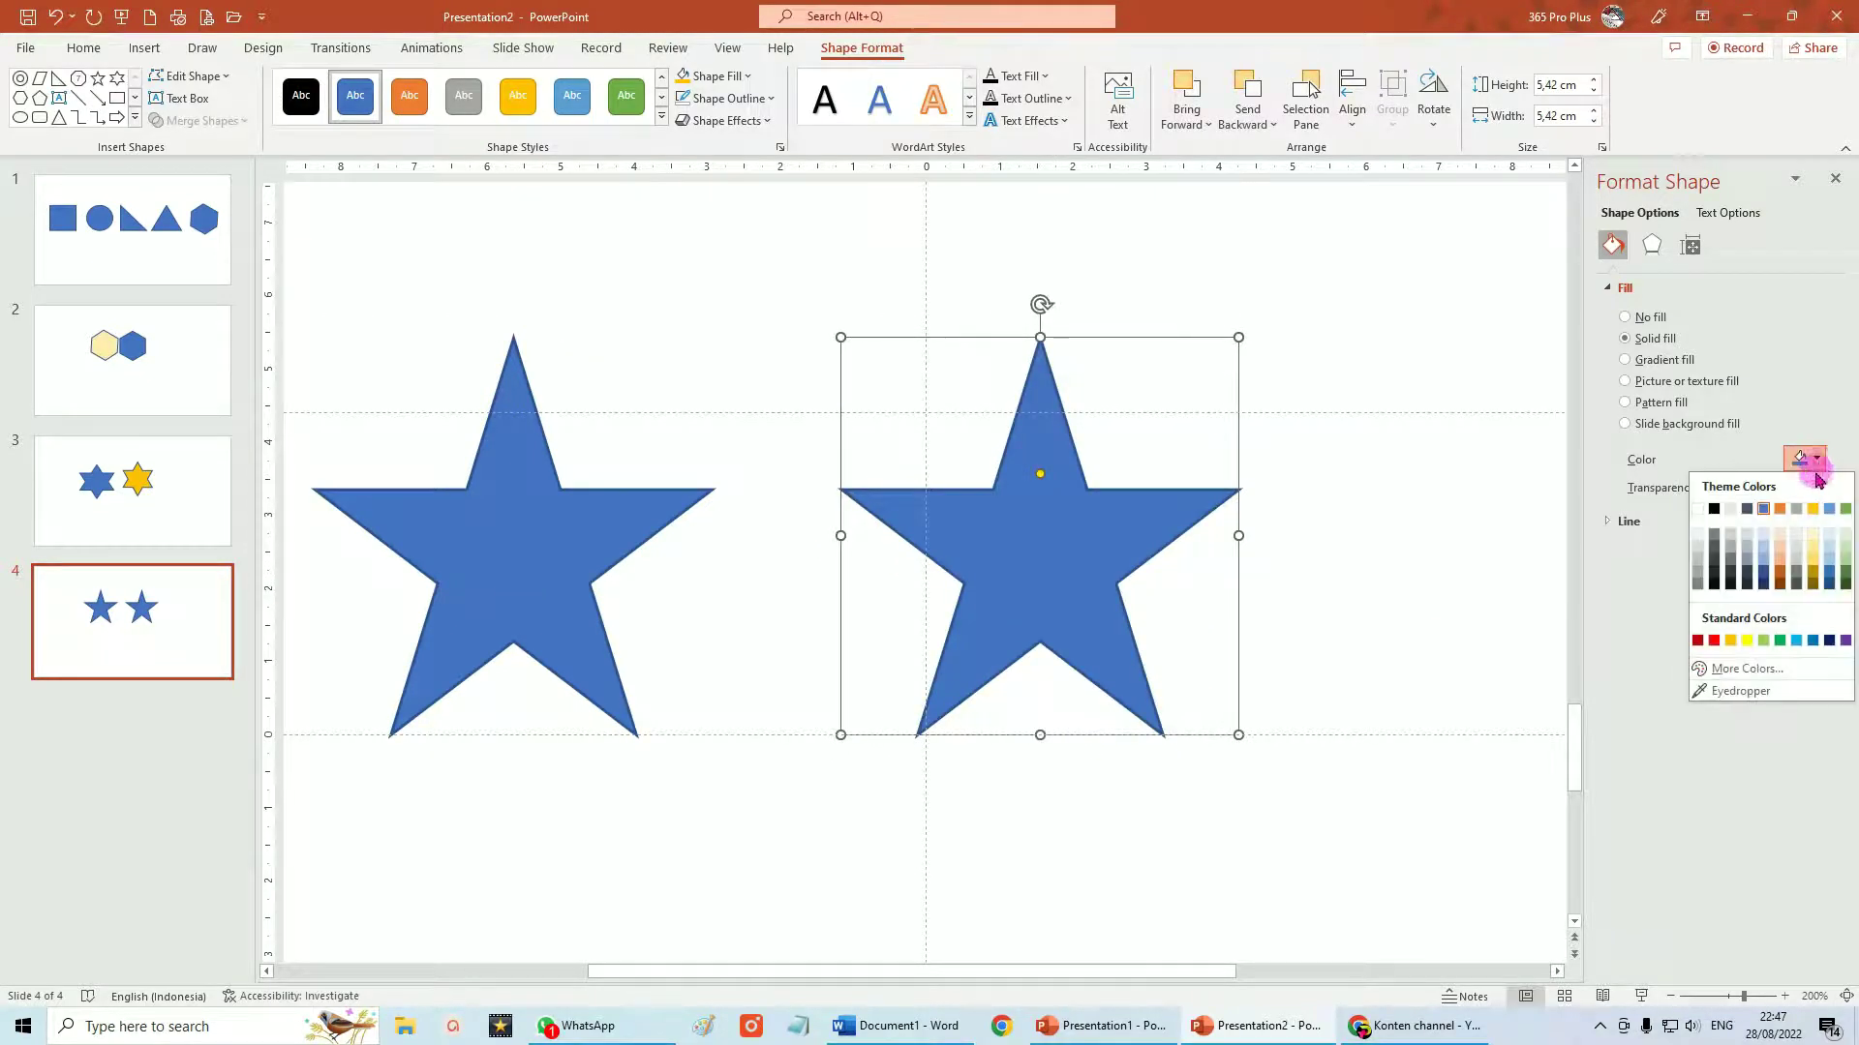
click(1729, 636)
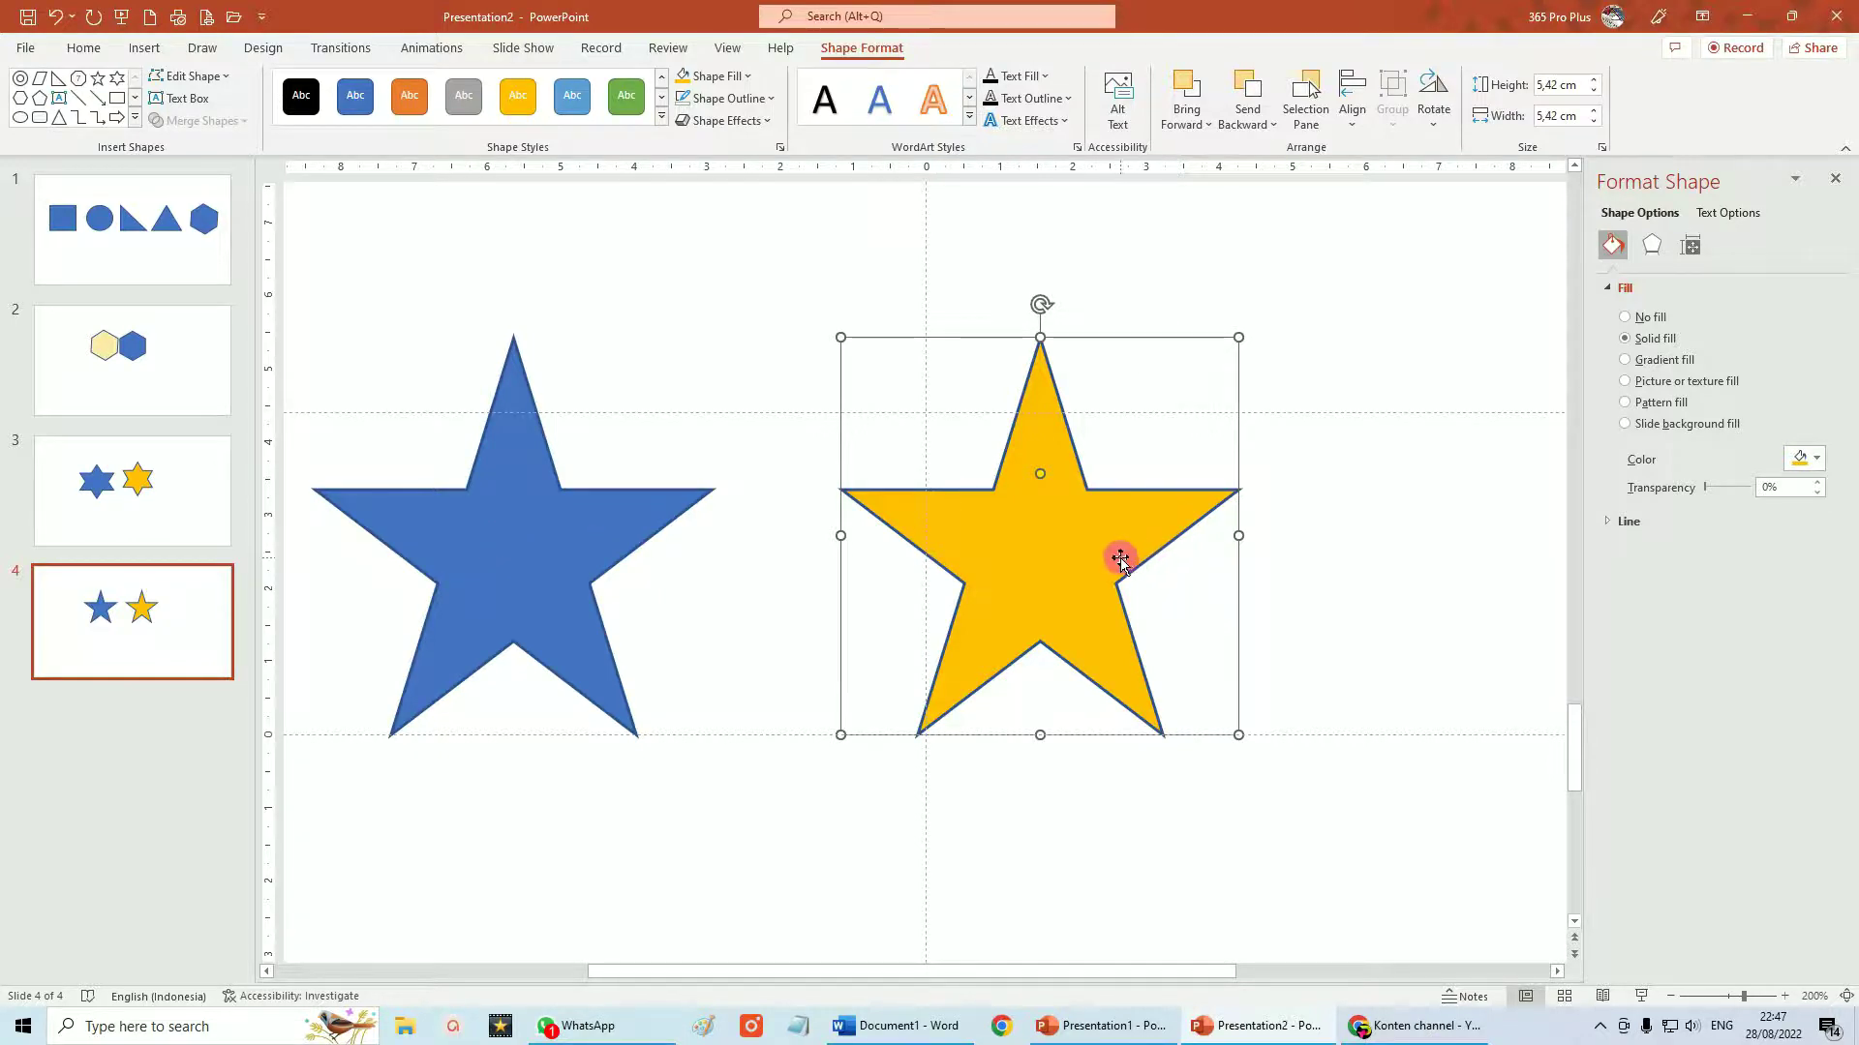
- Shift the blue star slightly right and deselect it
drag(515, 556, 568, 556)
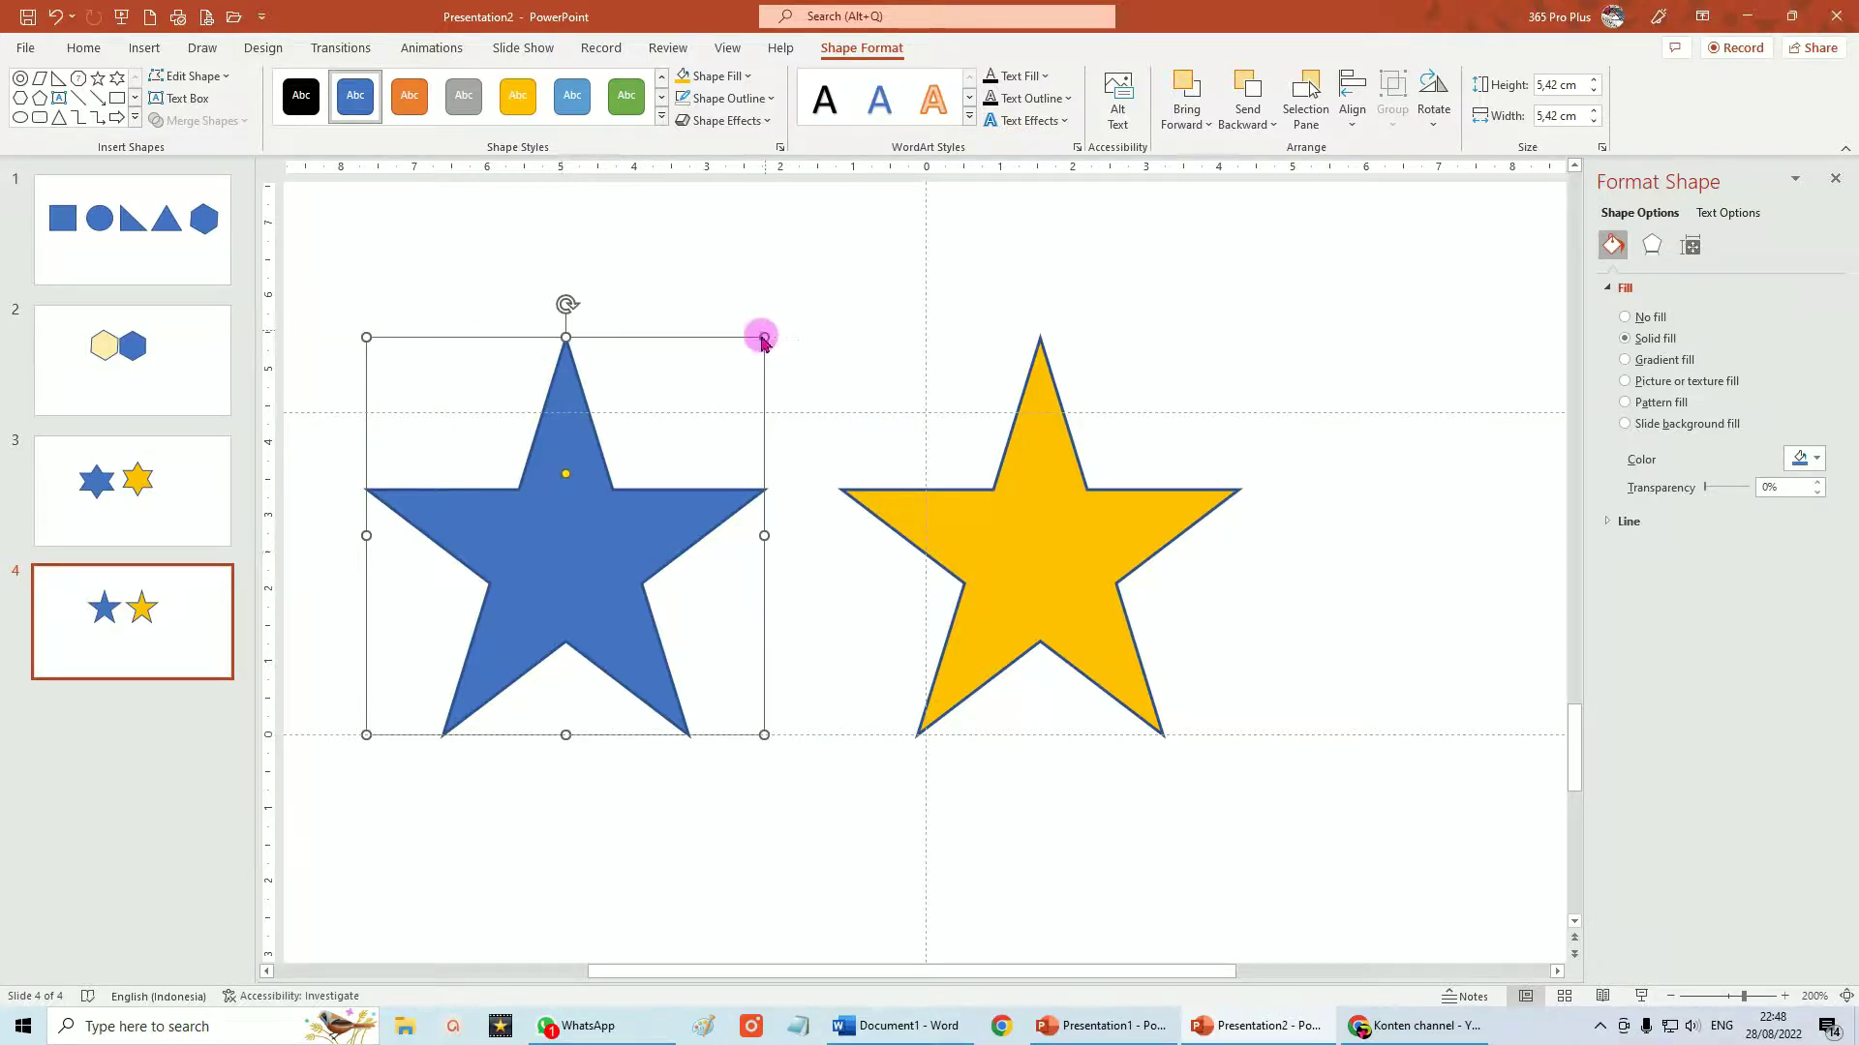
click(816, 288)
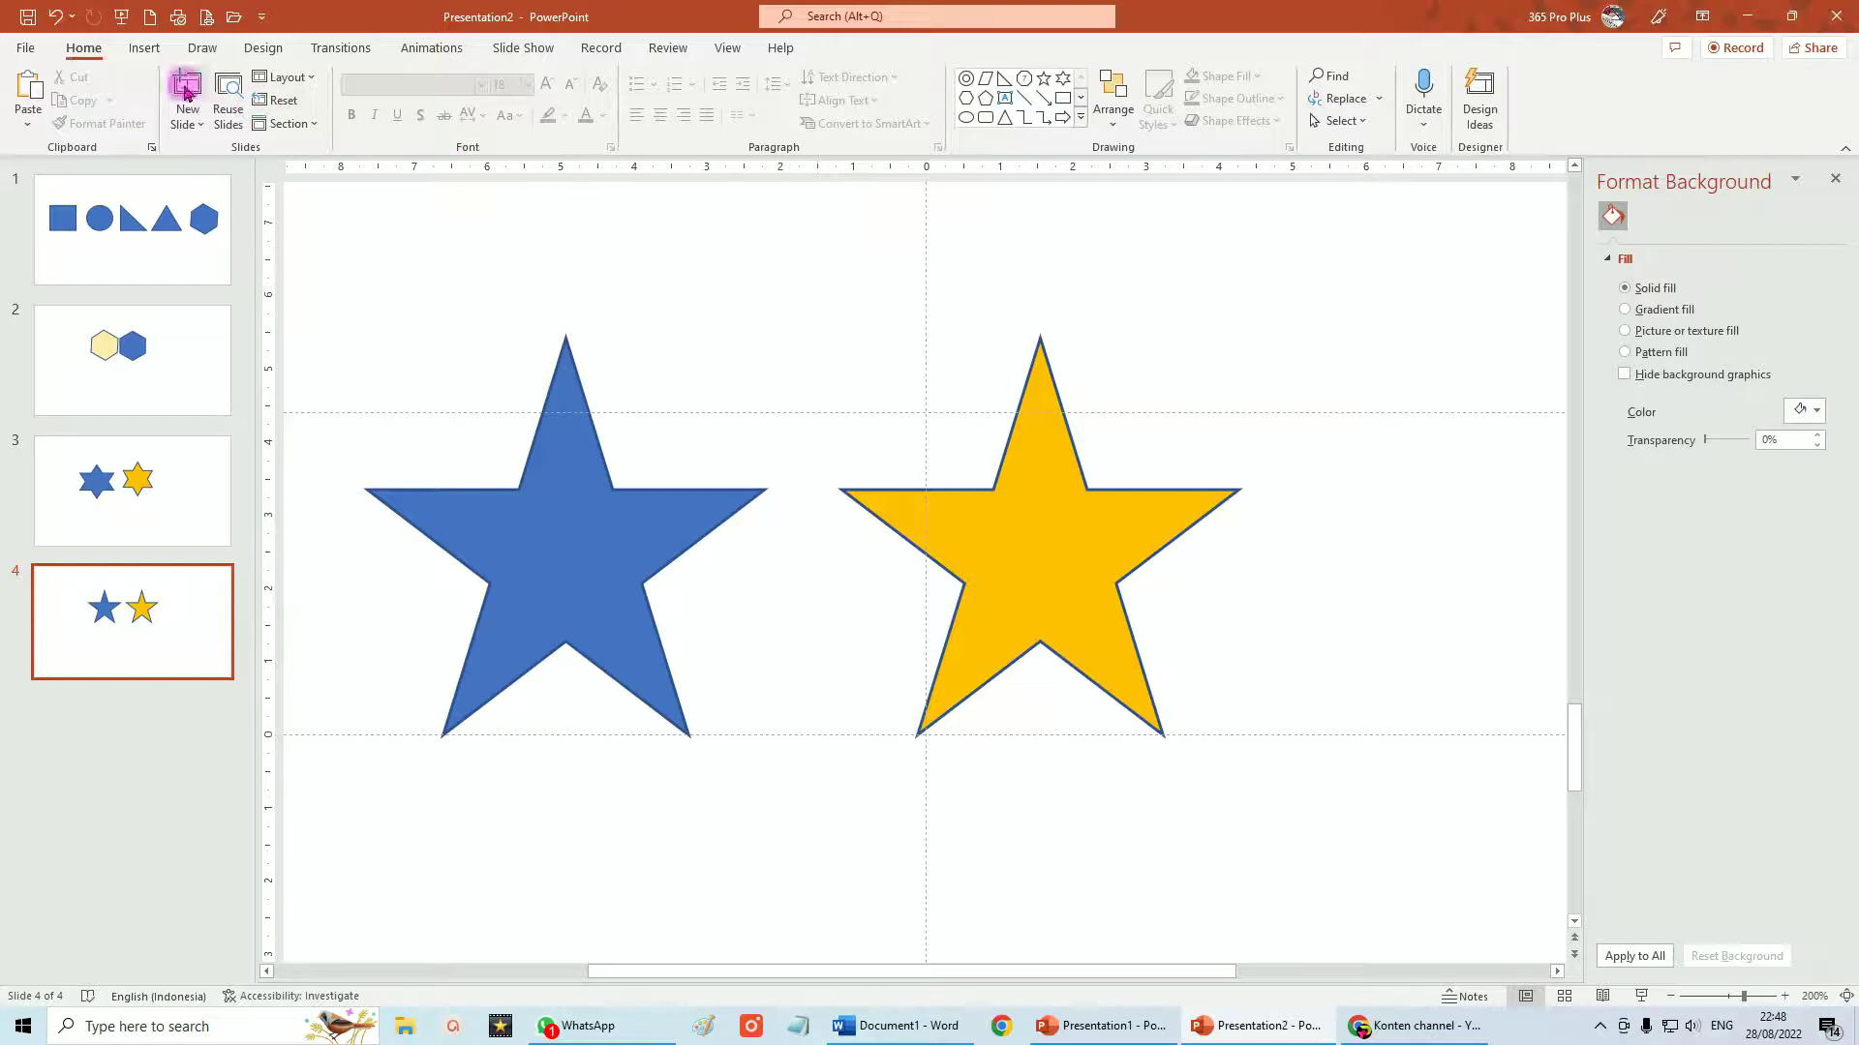
click(146, 49)
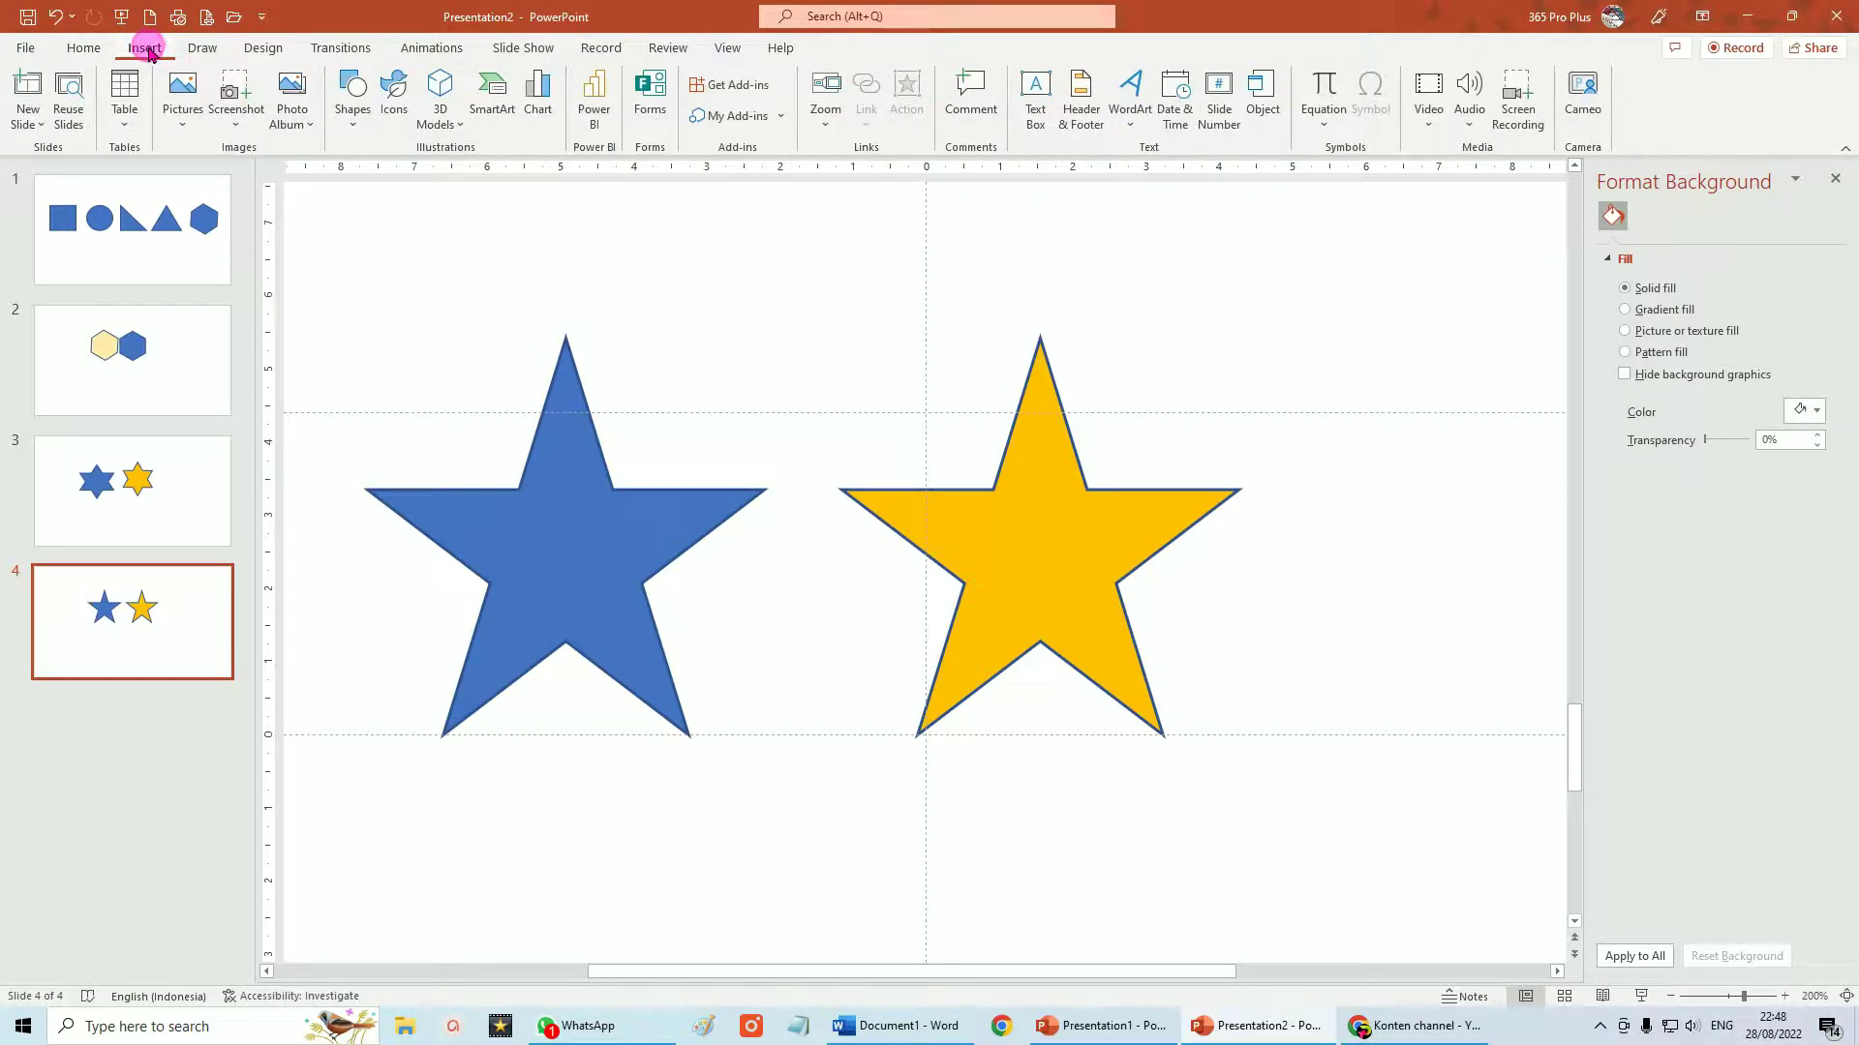
- Draw an oval circle over the blue star and send it to the back
click(355, 109)
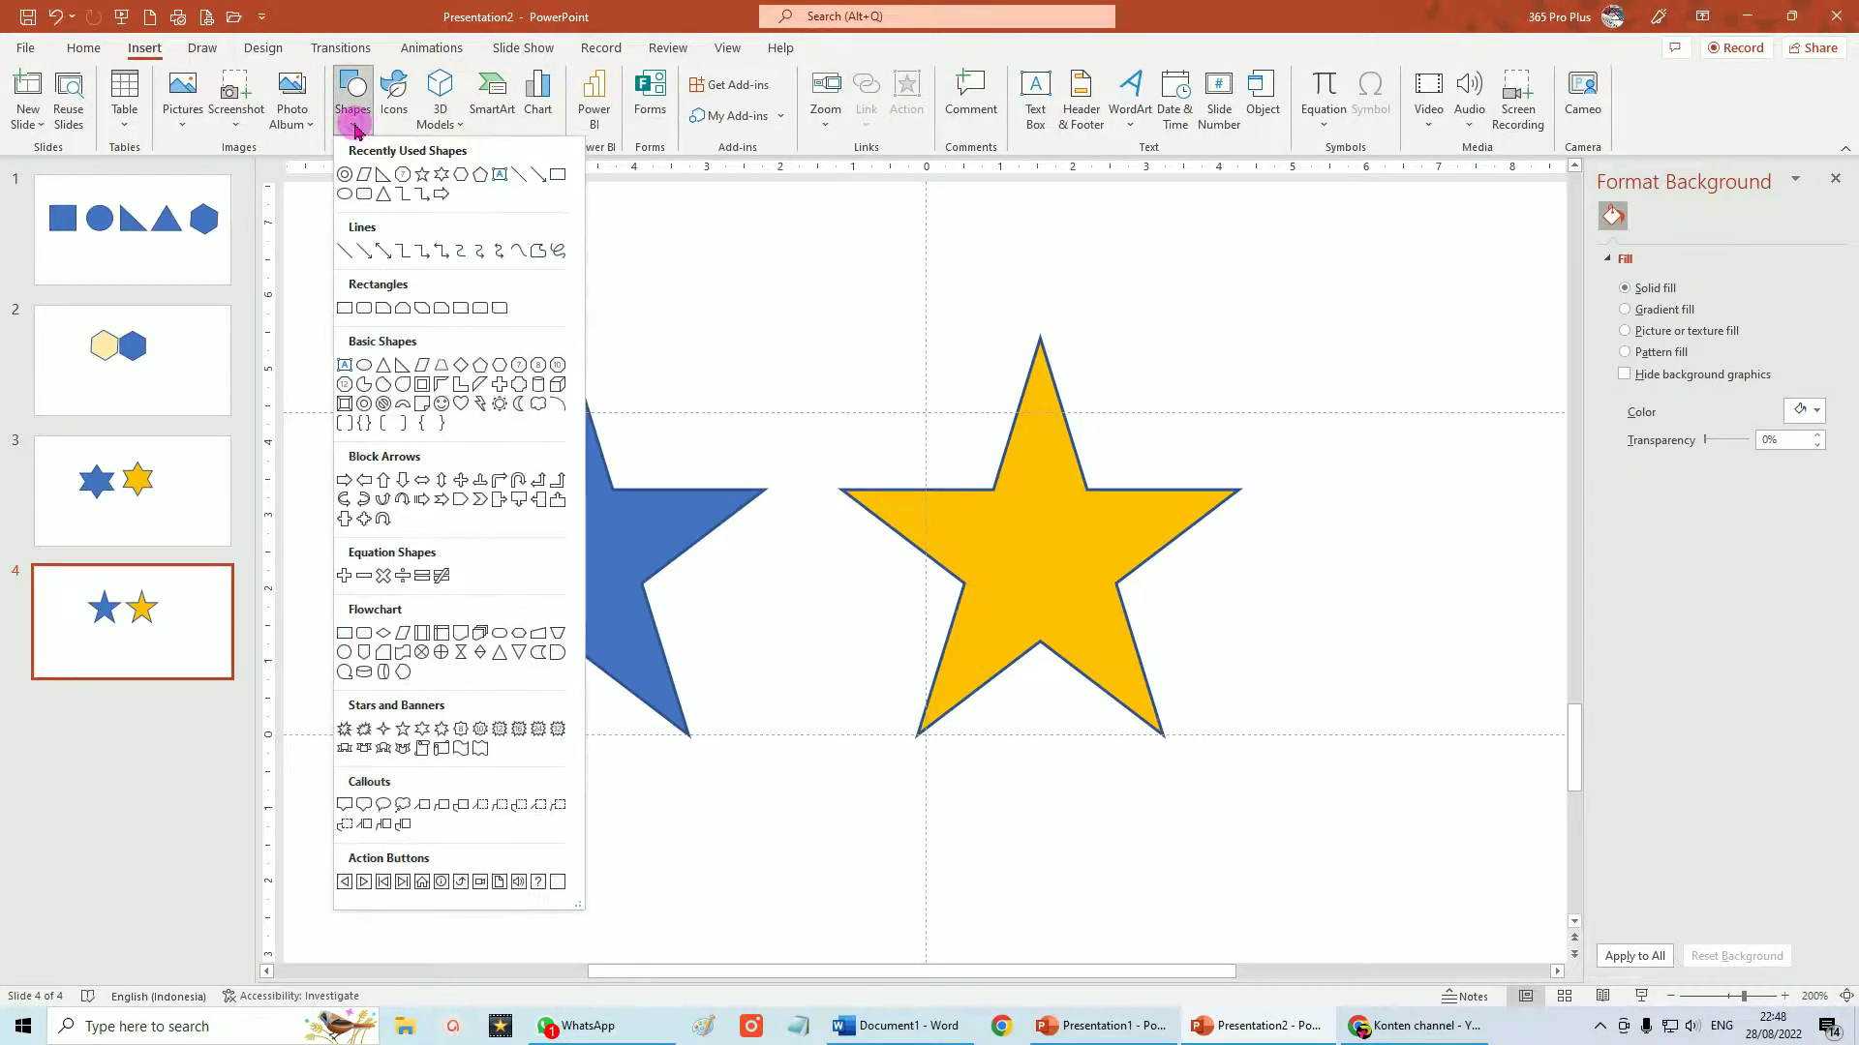
click(364, 366)
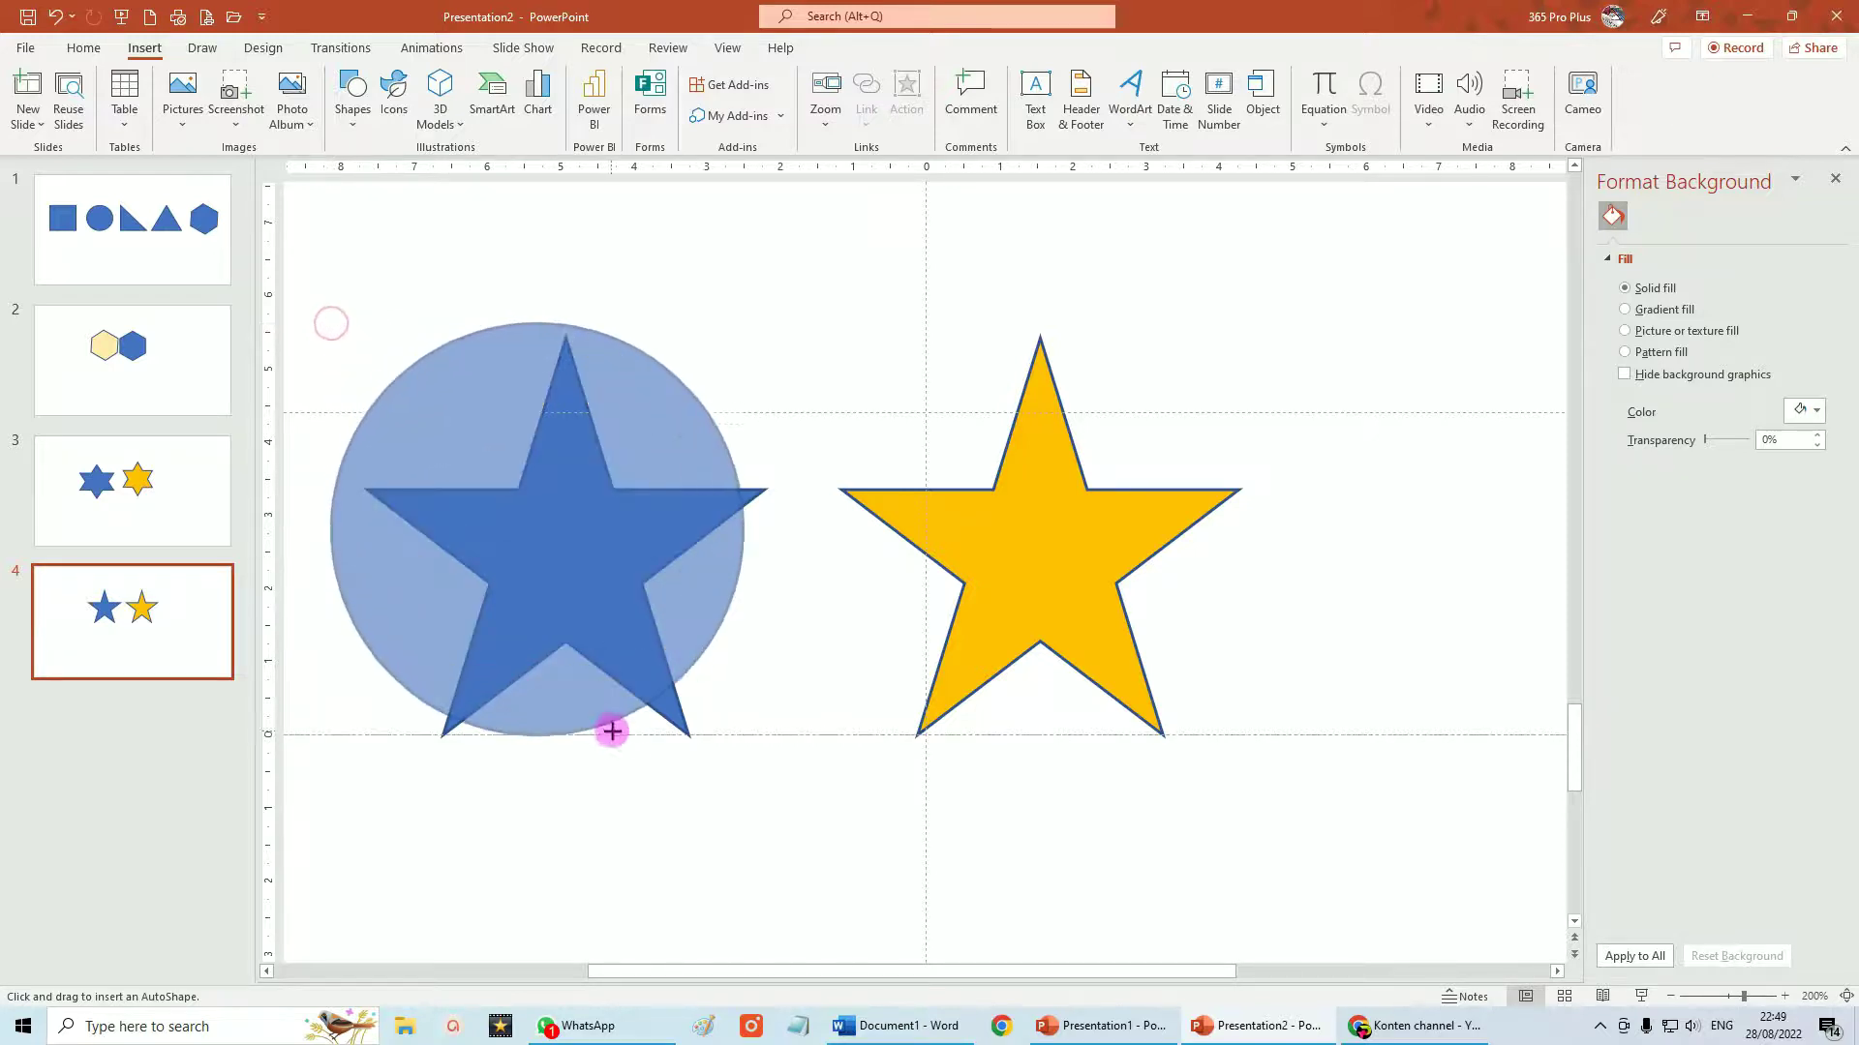
drag(333, 327, 787, 780)
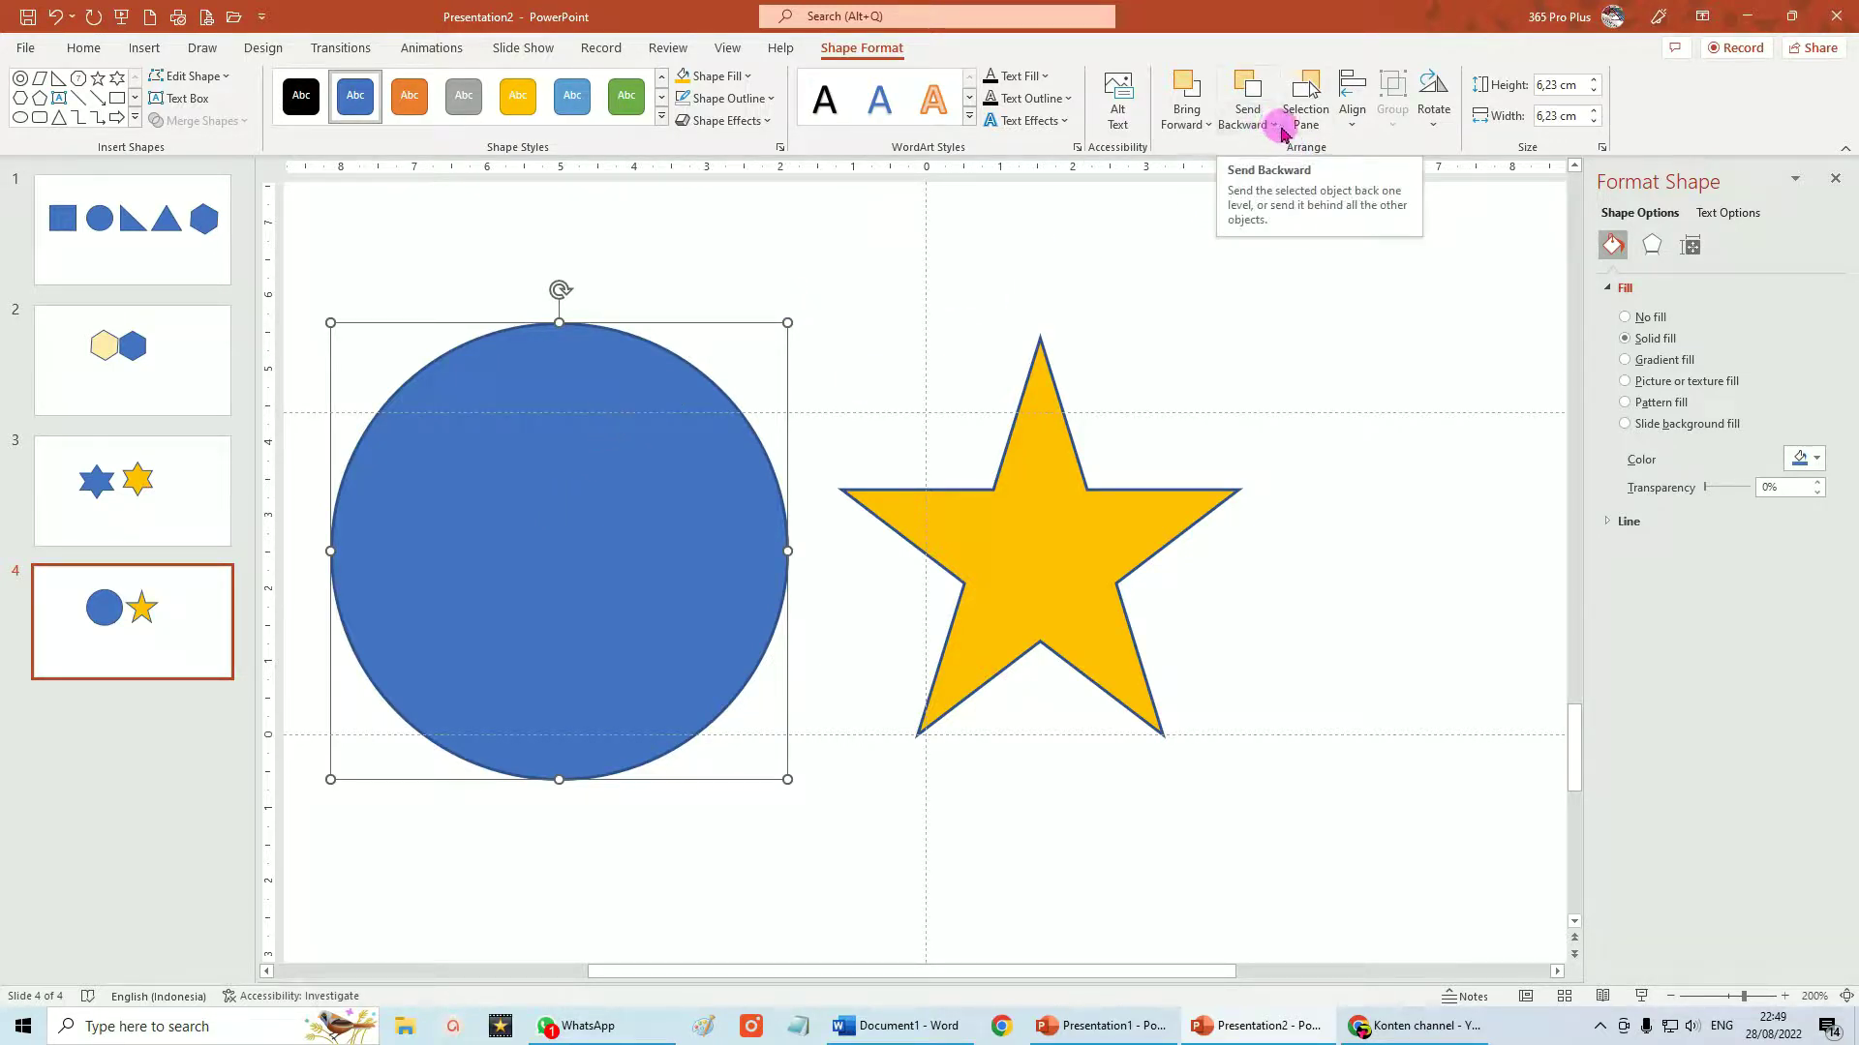
click(1274, 126)
click(1277, 180)
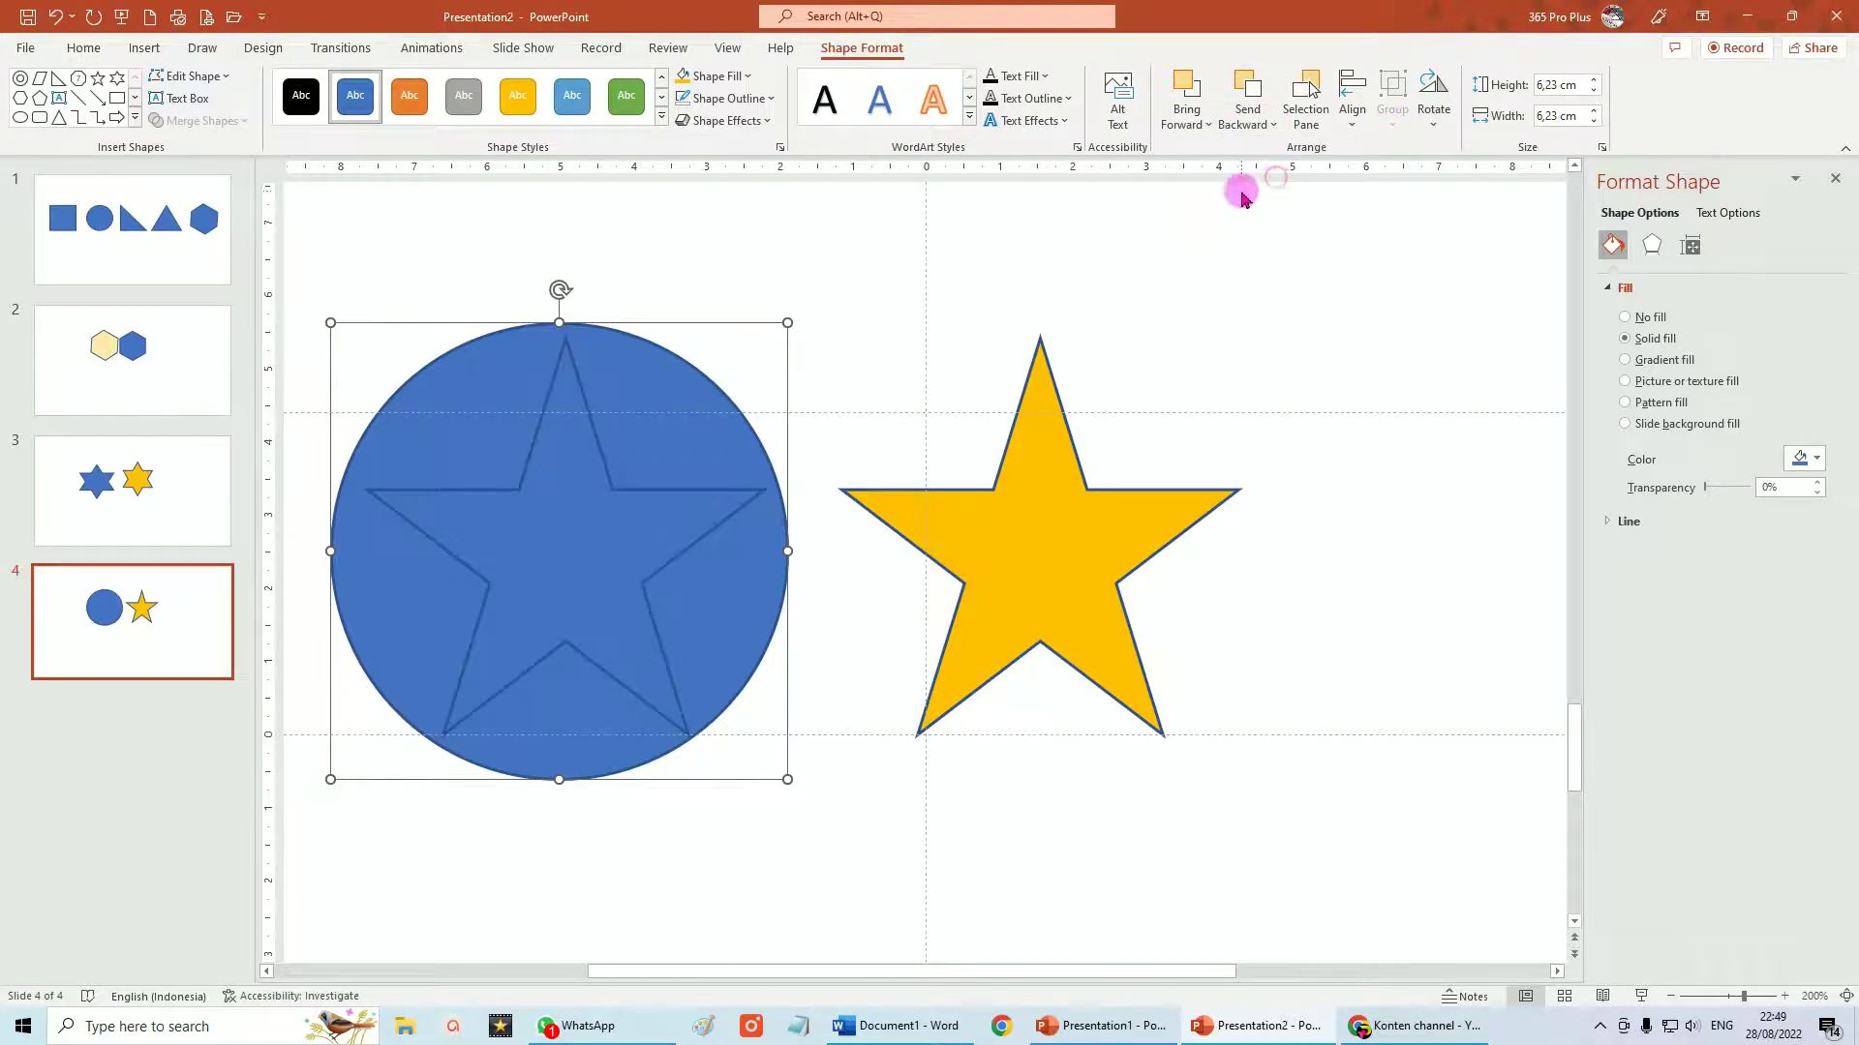
- Fill the circle light blue and shrink it from the top-left corner
click(1817, 459)
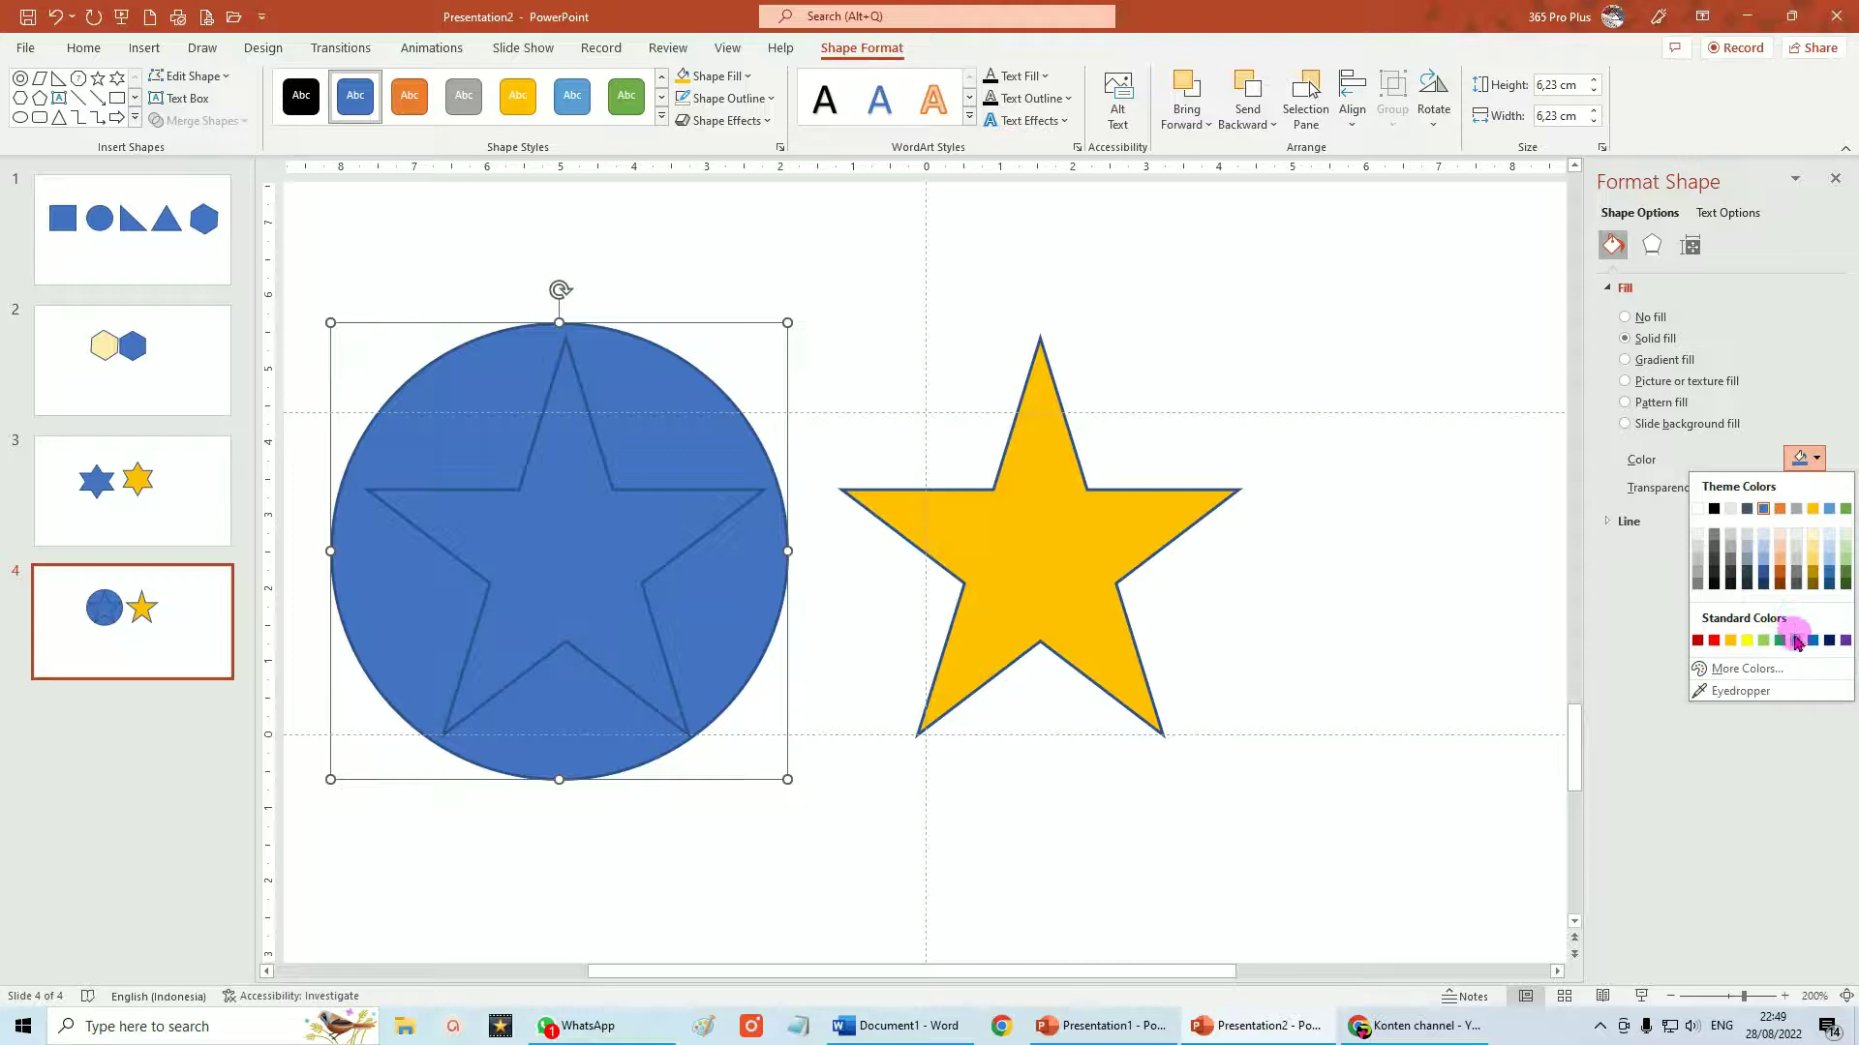
click(1796, 641)
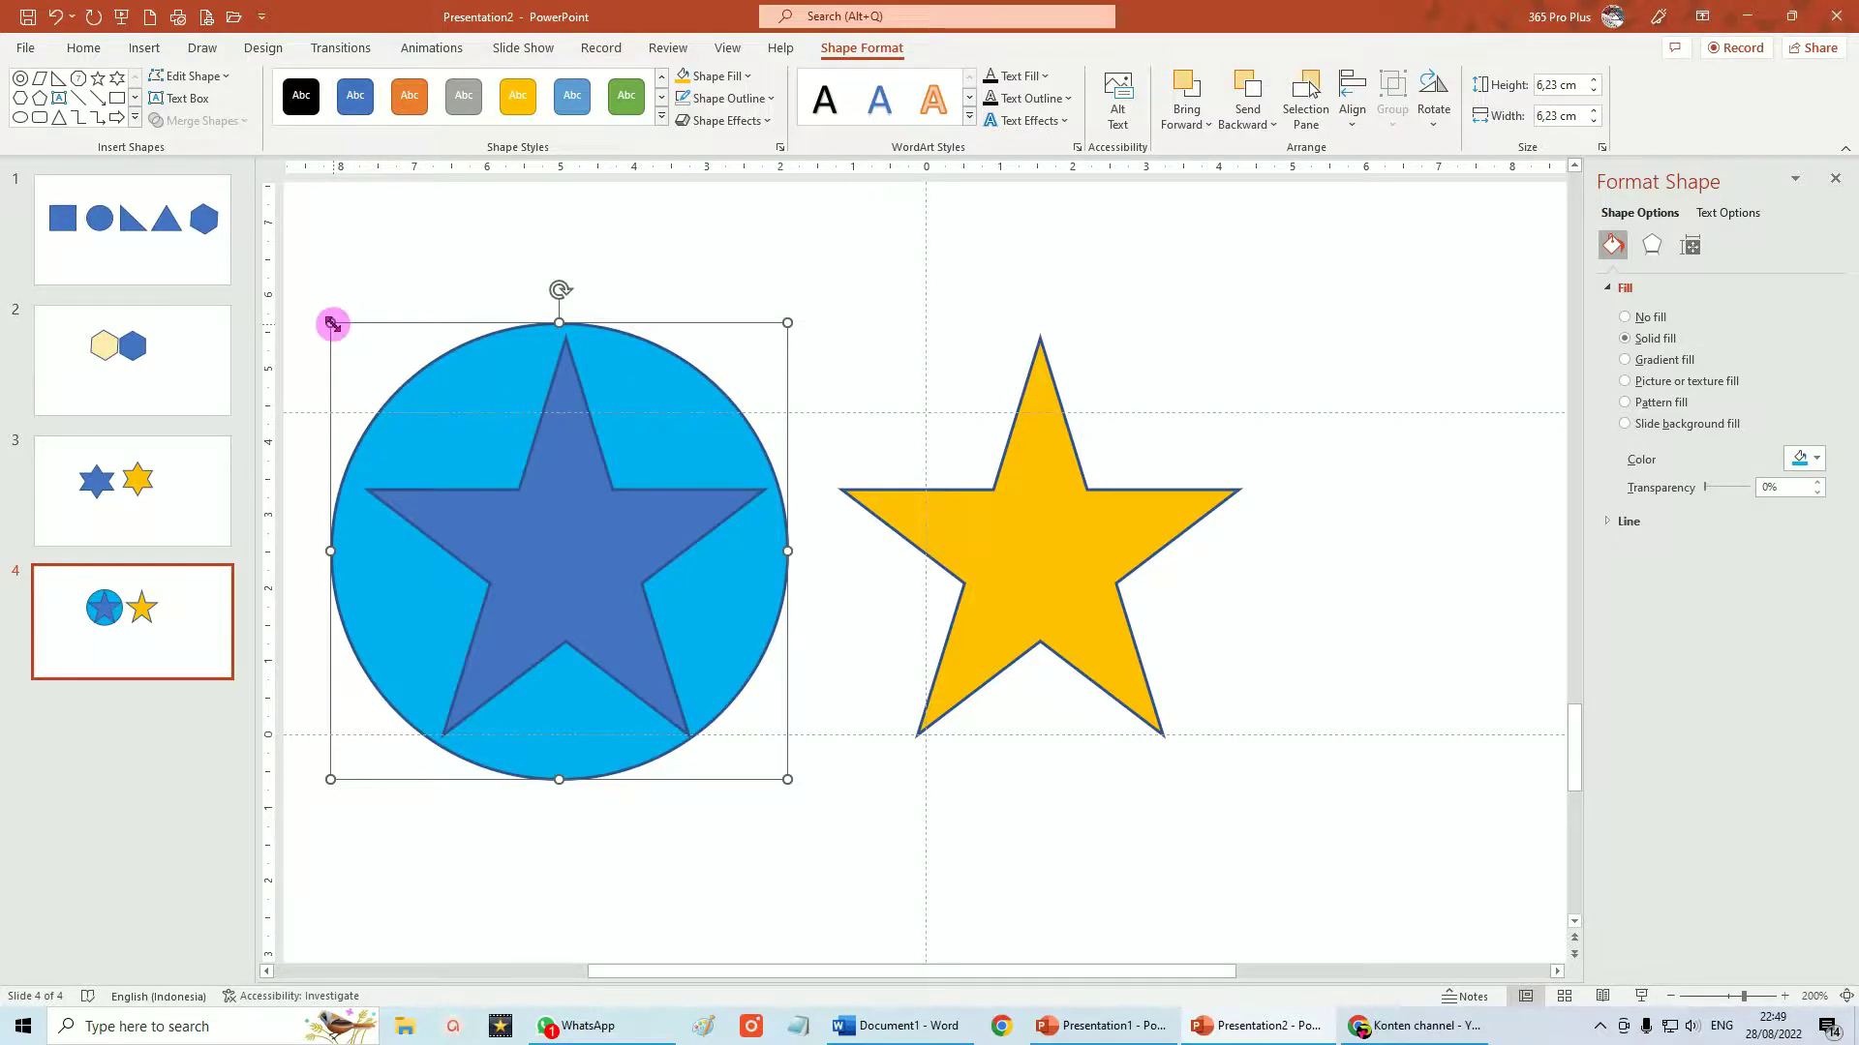
drag(332, 324, 343, 341)
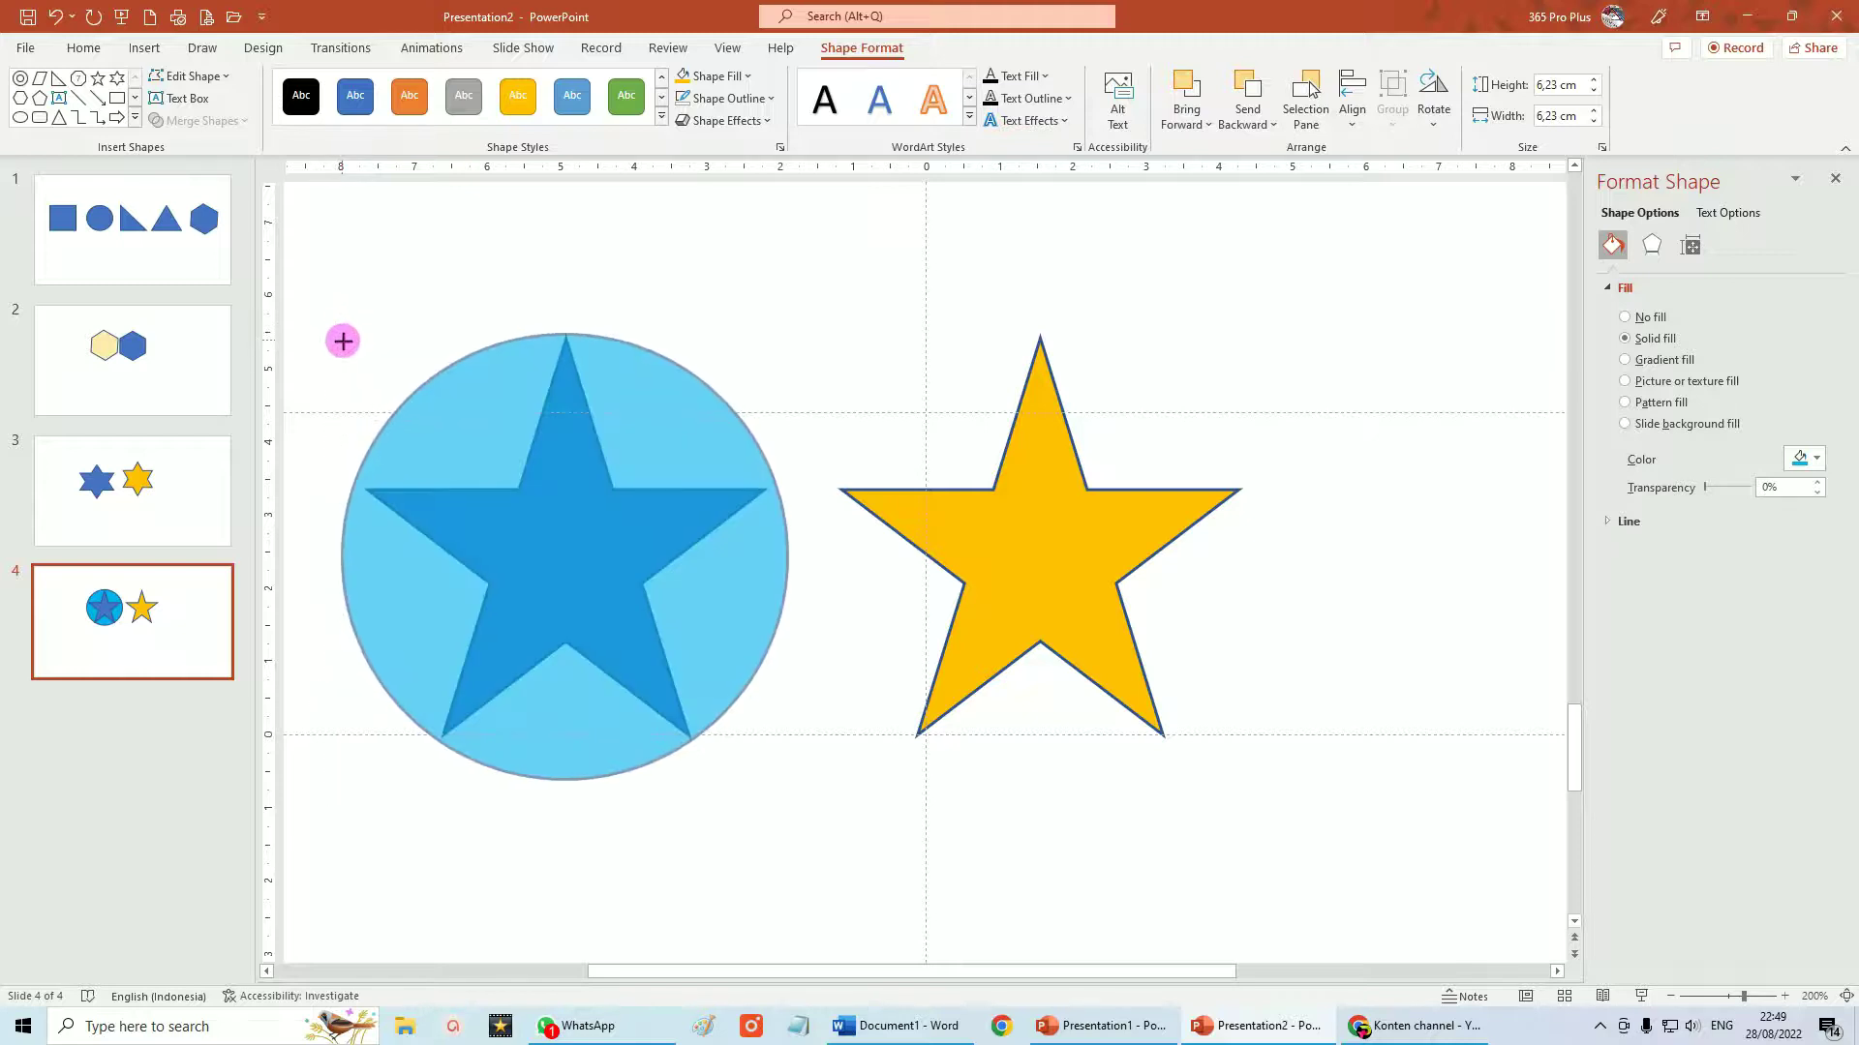
drag(343, 340, 341, 344)
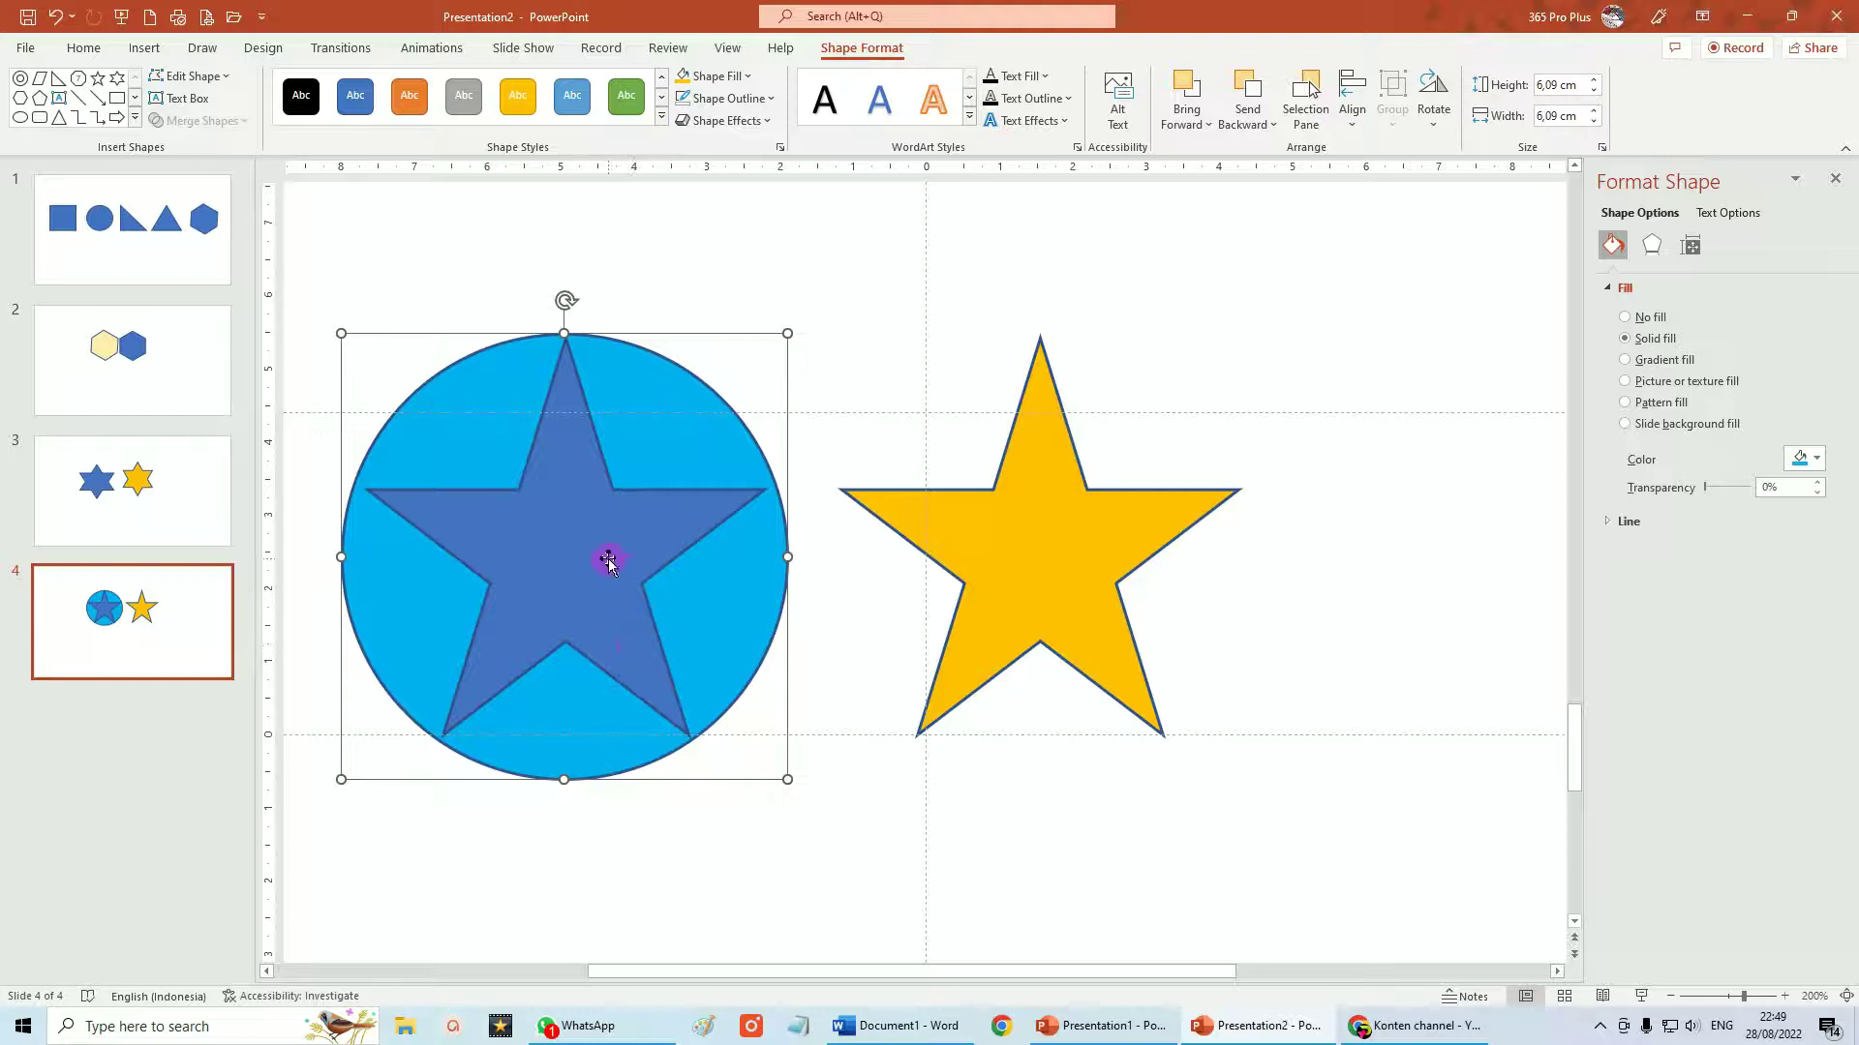
- Select the blue star inside the resized 6.09 cm circle
click(578, 550)
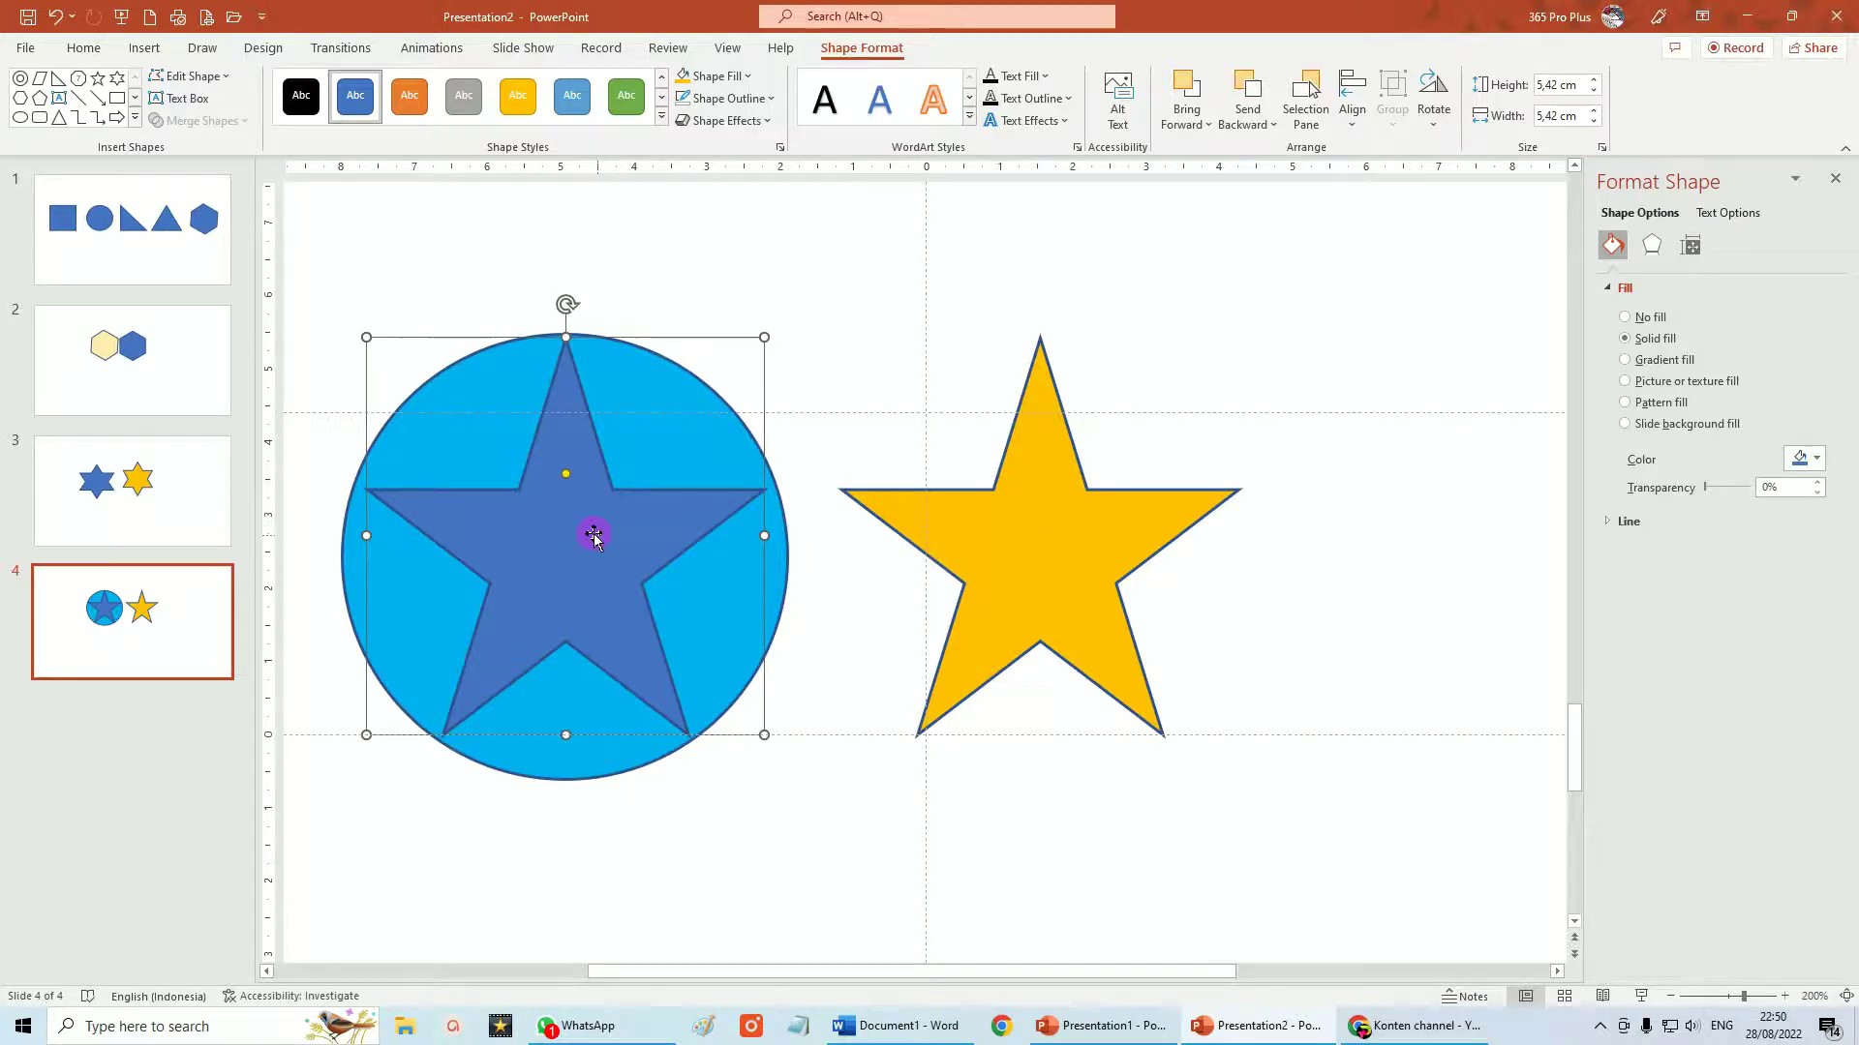
- Set the yellow star's rotation to 72° in Format Shape, then move it up-right
click(1053, 553)
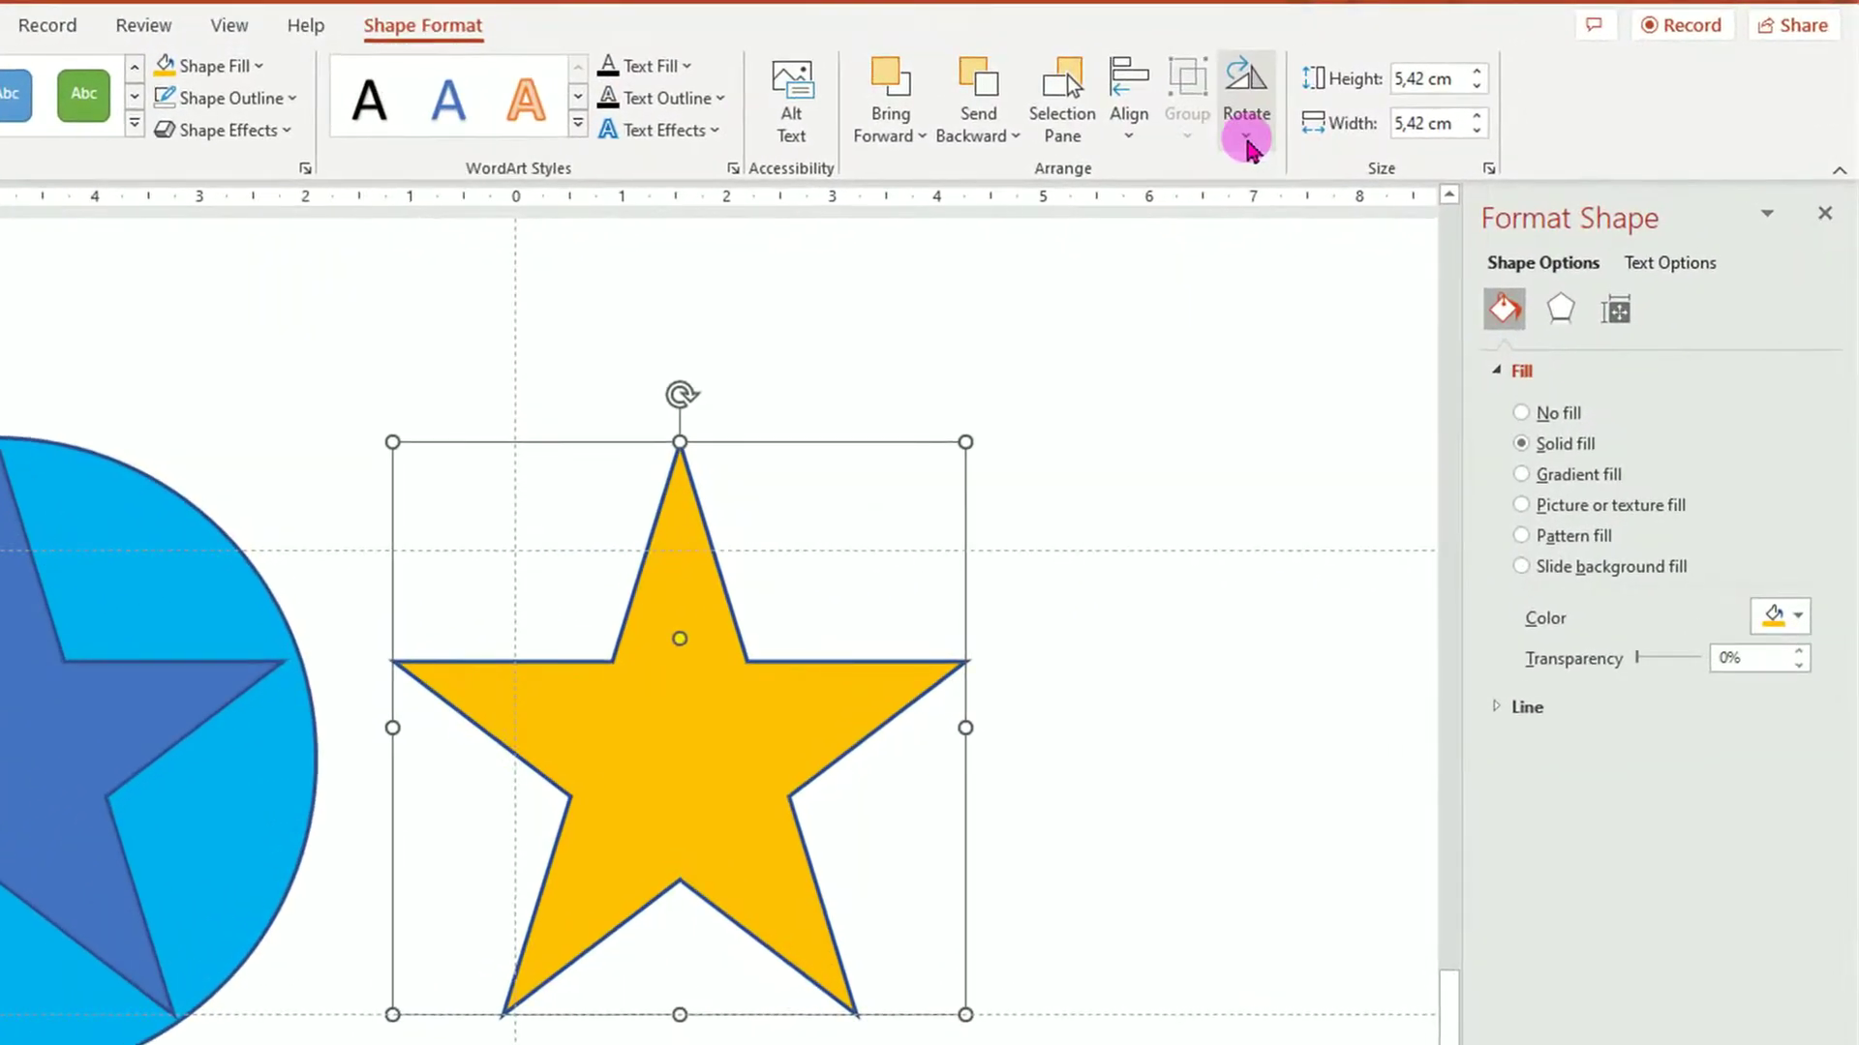
click(1248, 145)
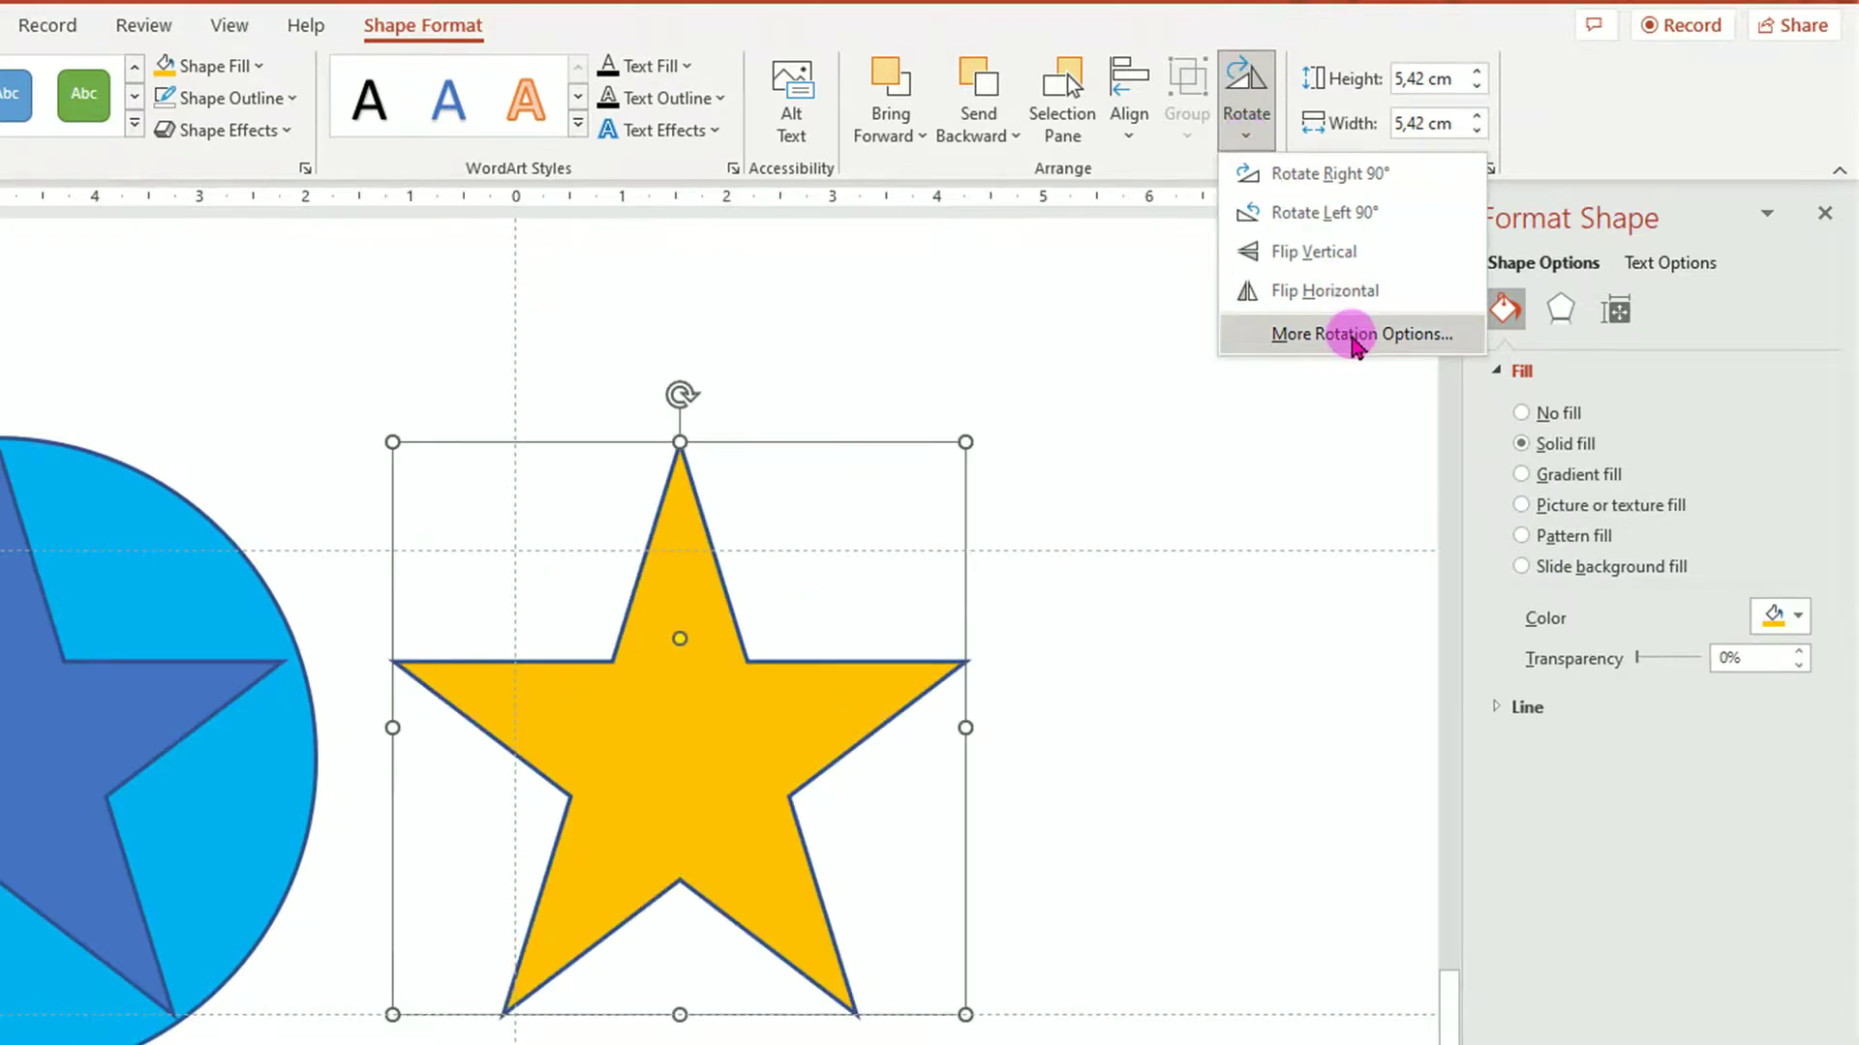
click(1353, 337)
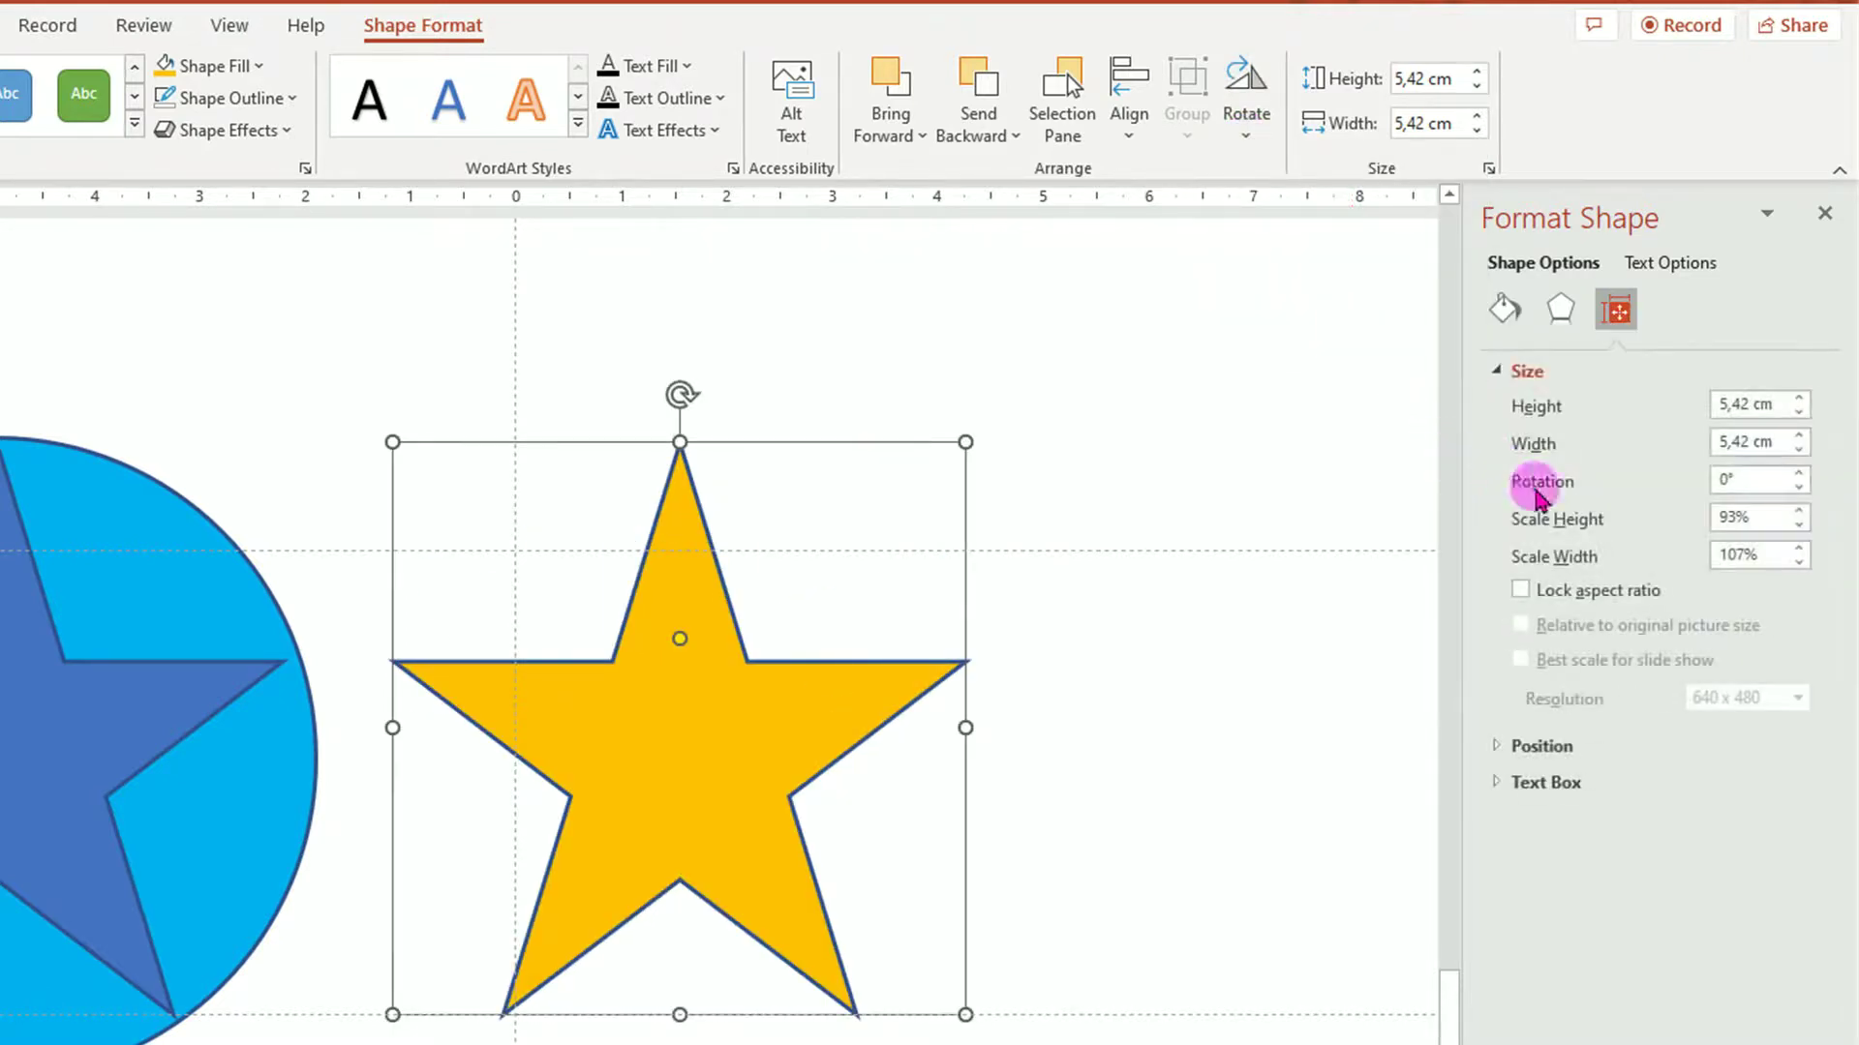
drag(1757, 484, 1690, 484)
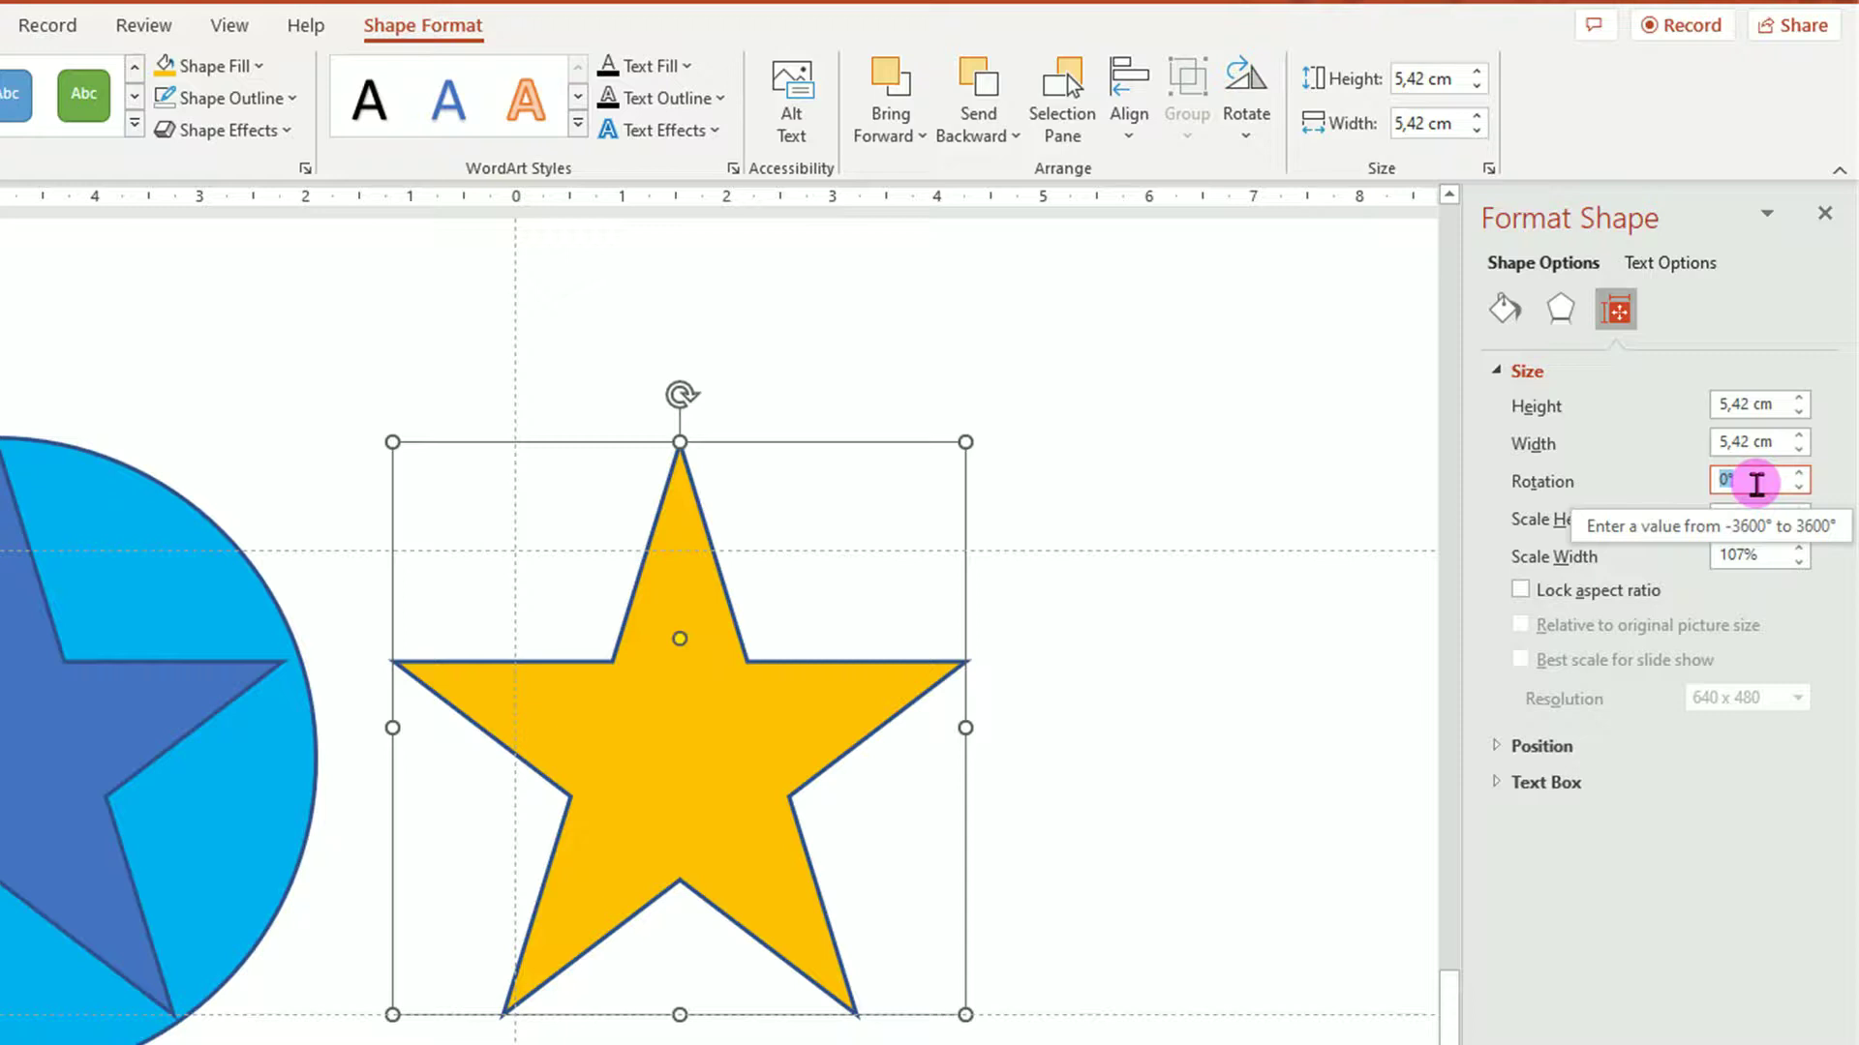
text(72)
key(Return)
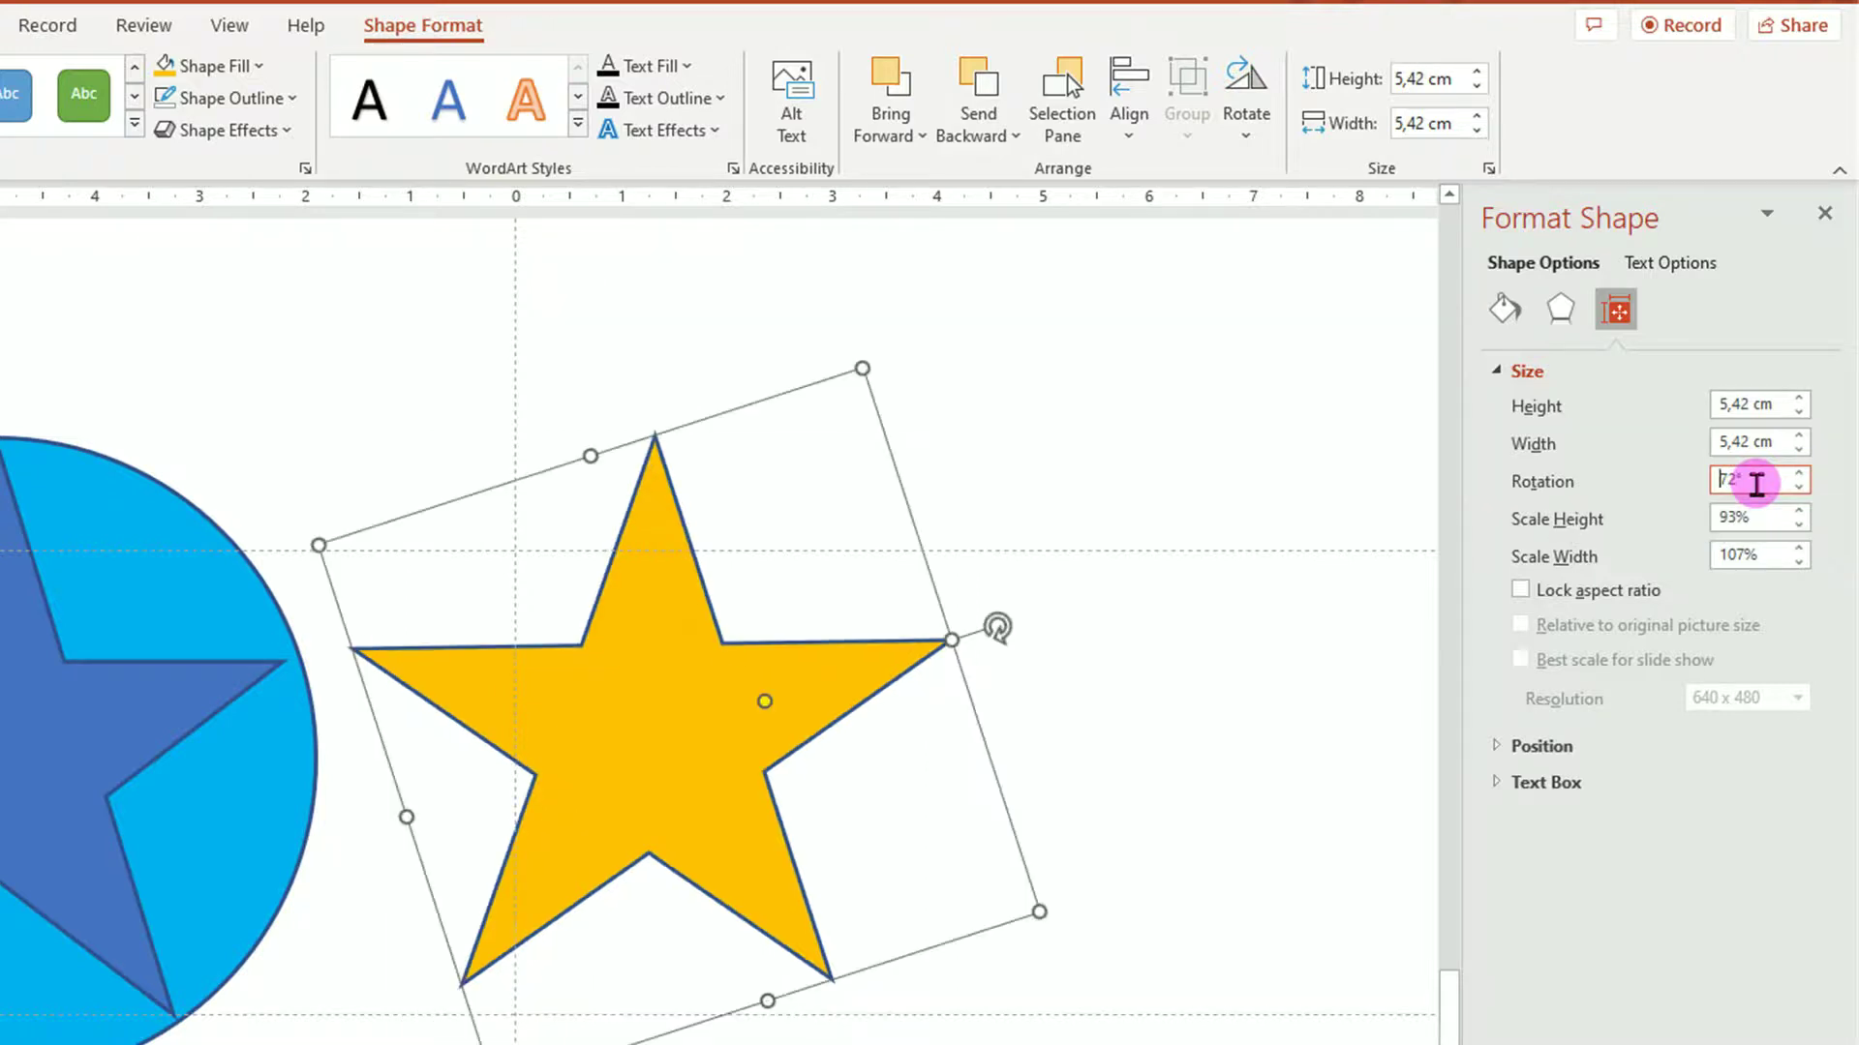
drag(725, 756, 790, 664)
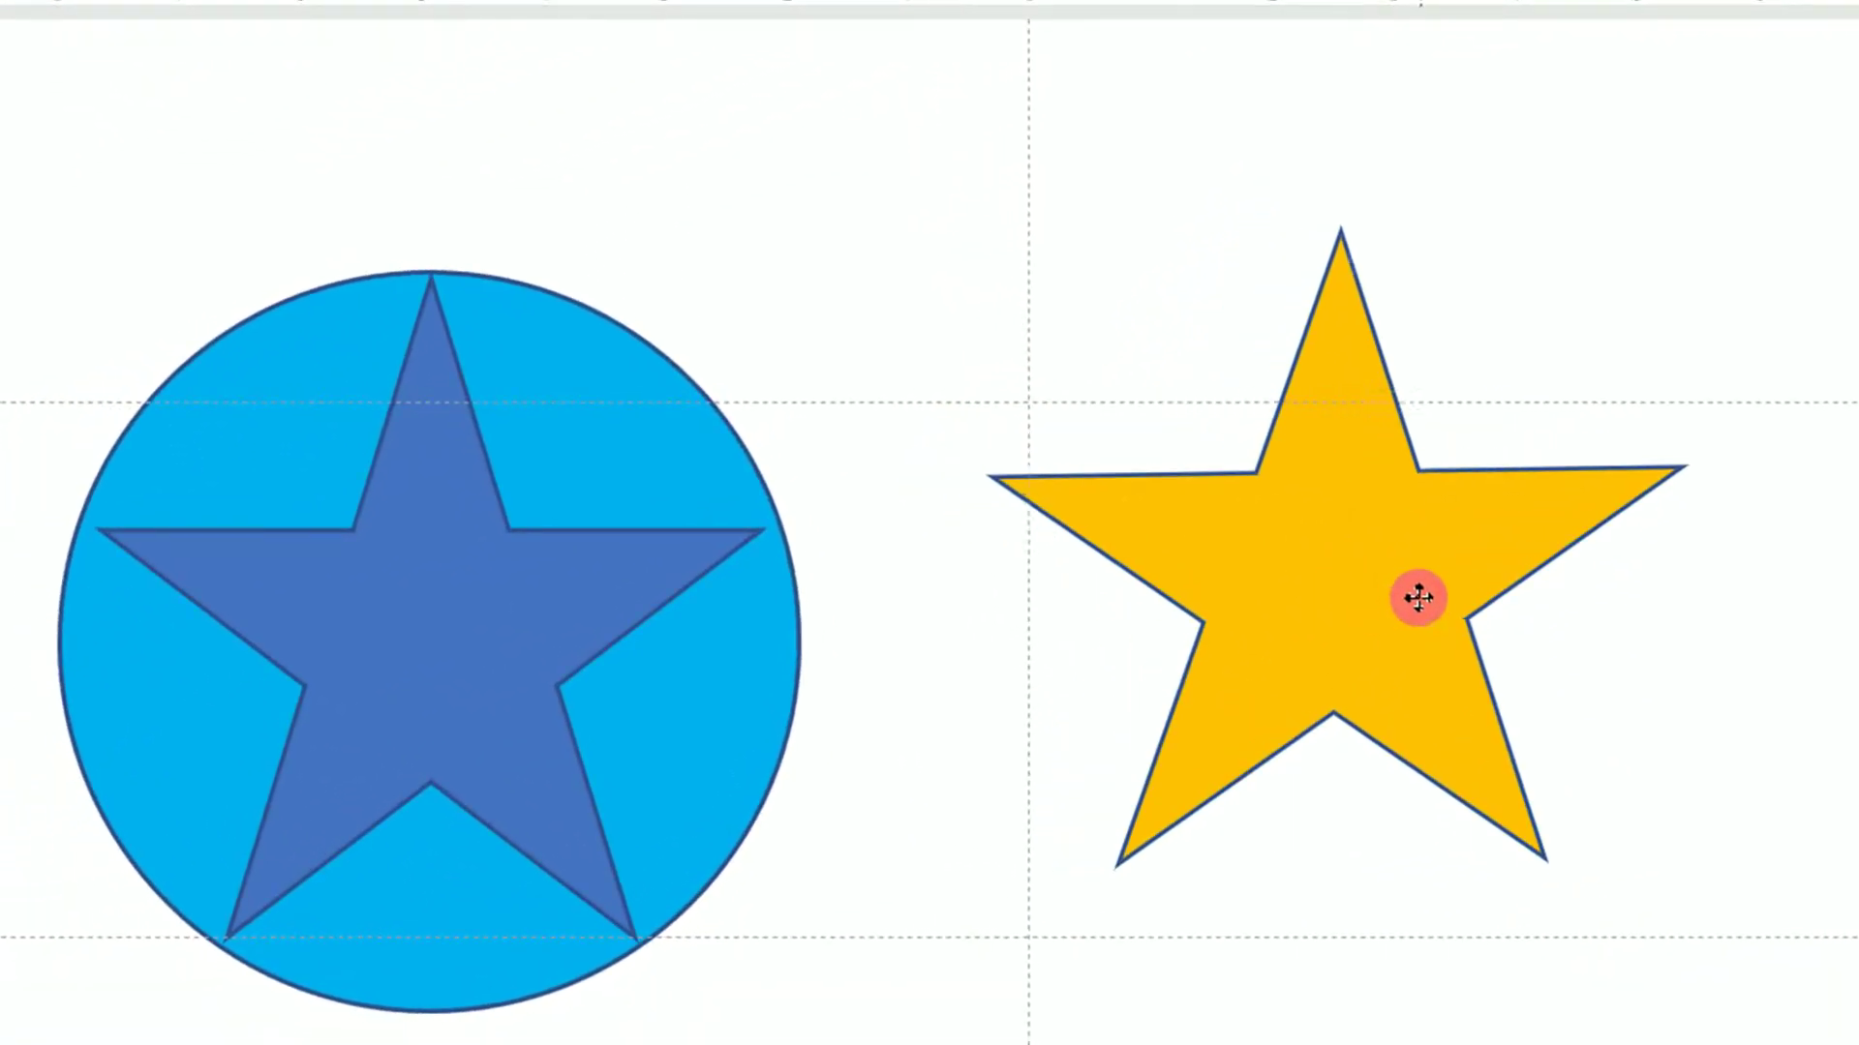
- Drag the tilted yellow star until its left point rests against the light-blue circle
drag(790, 664, 852, 730)
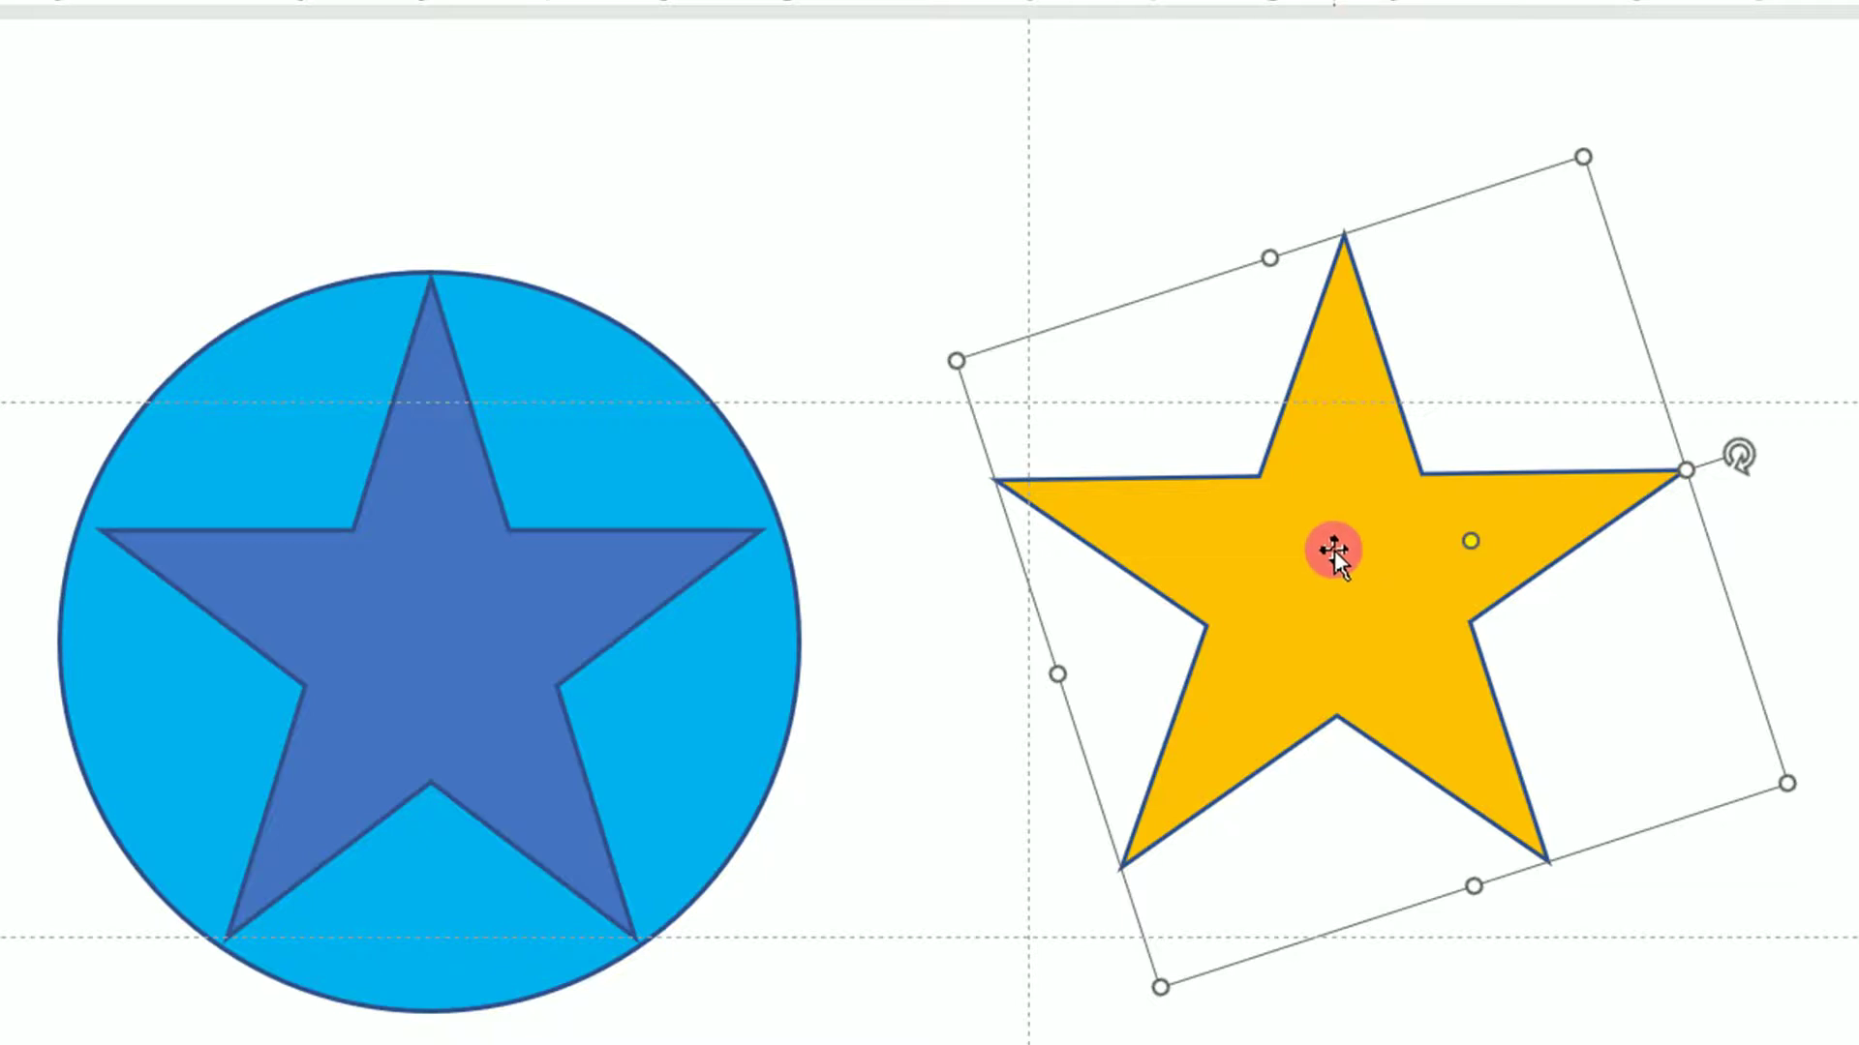
drag(1334, 550, 1272, 481)
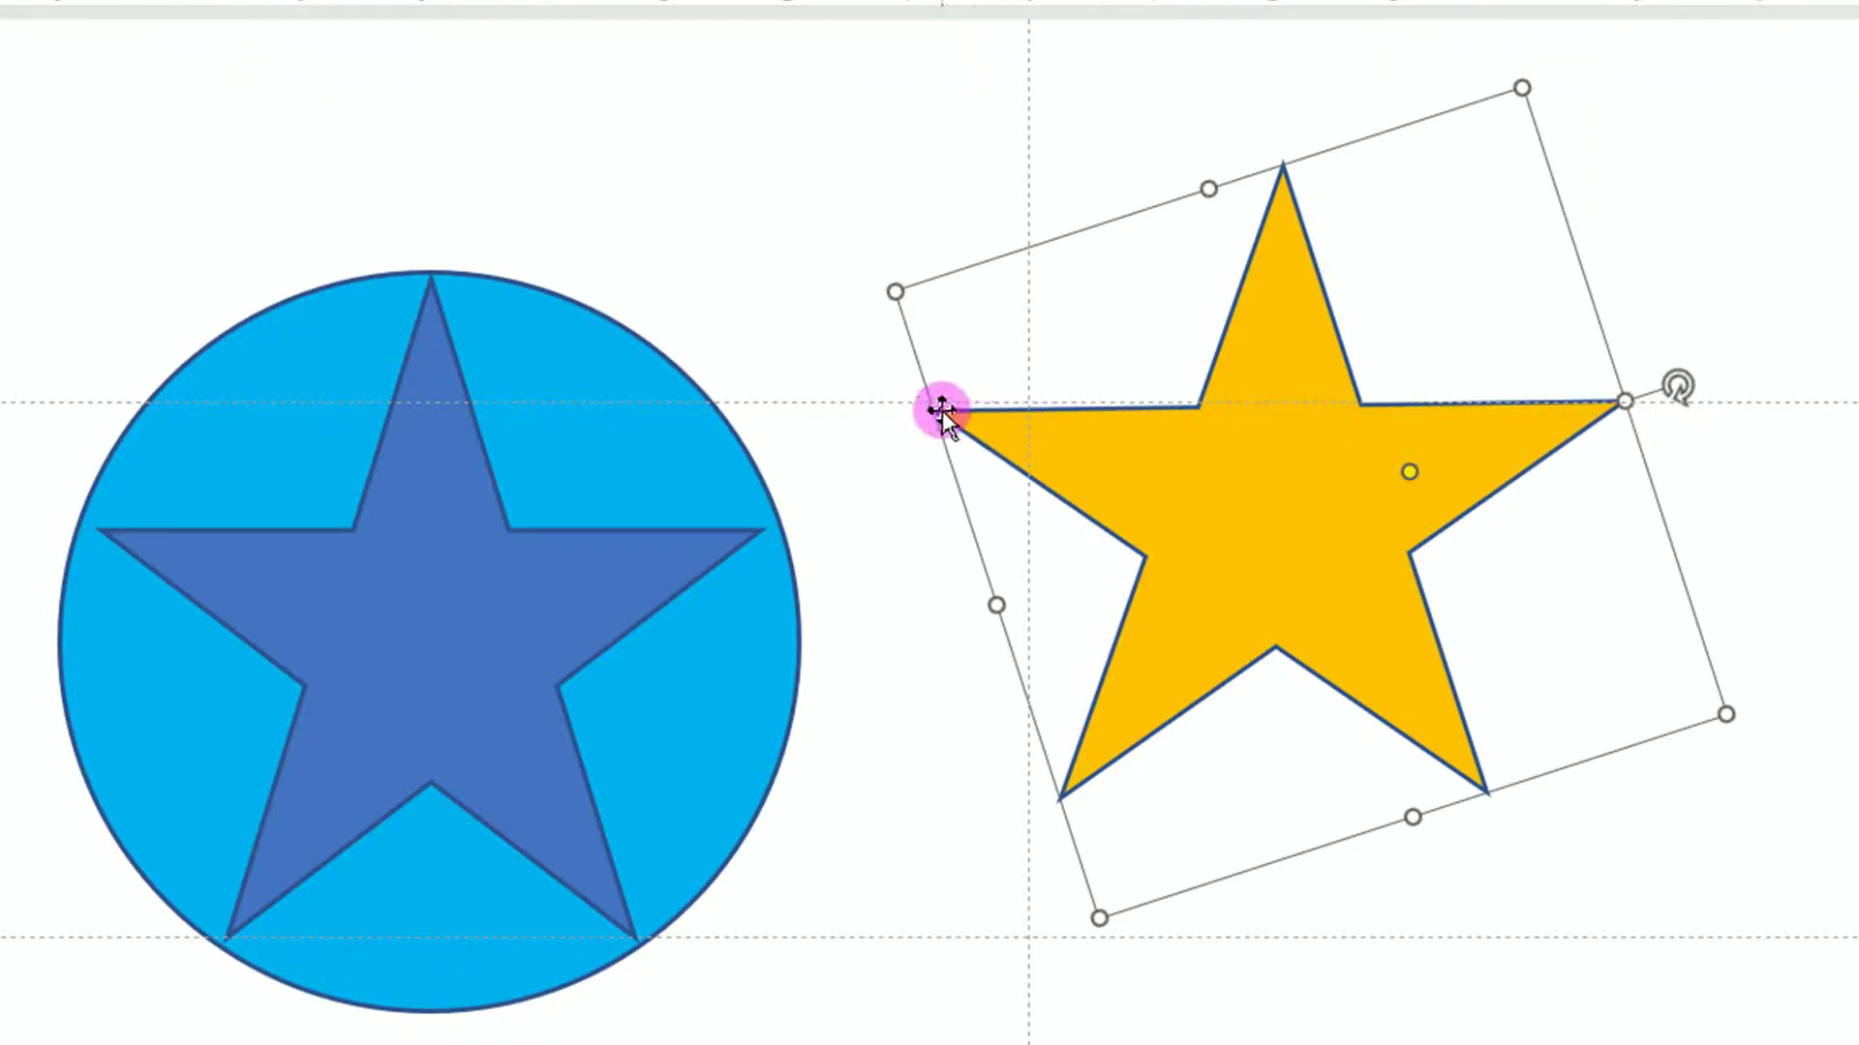
drag(1332, 474, 1079, 458)
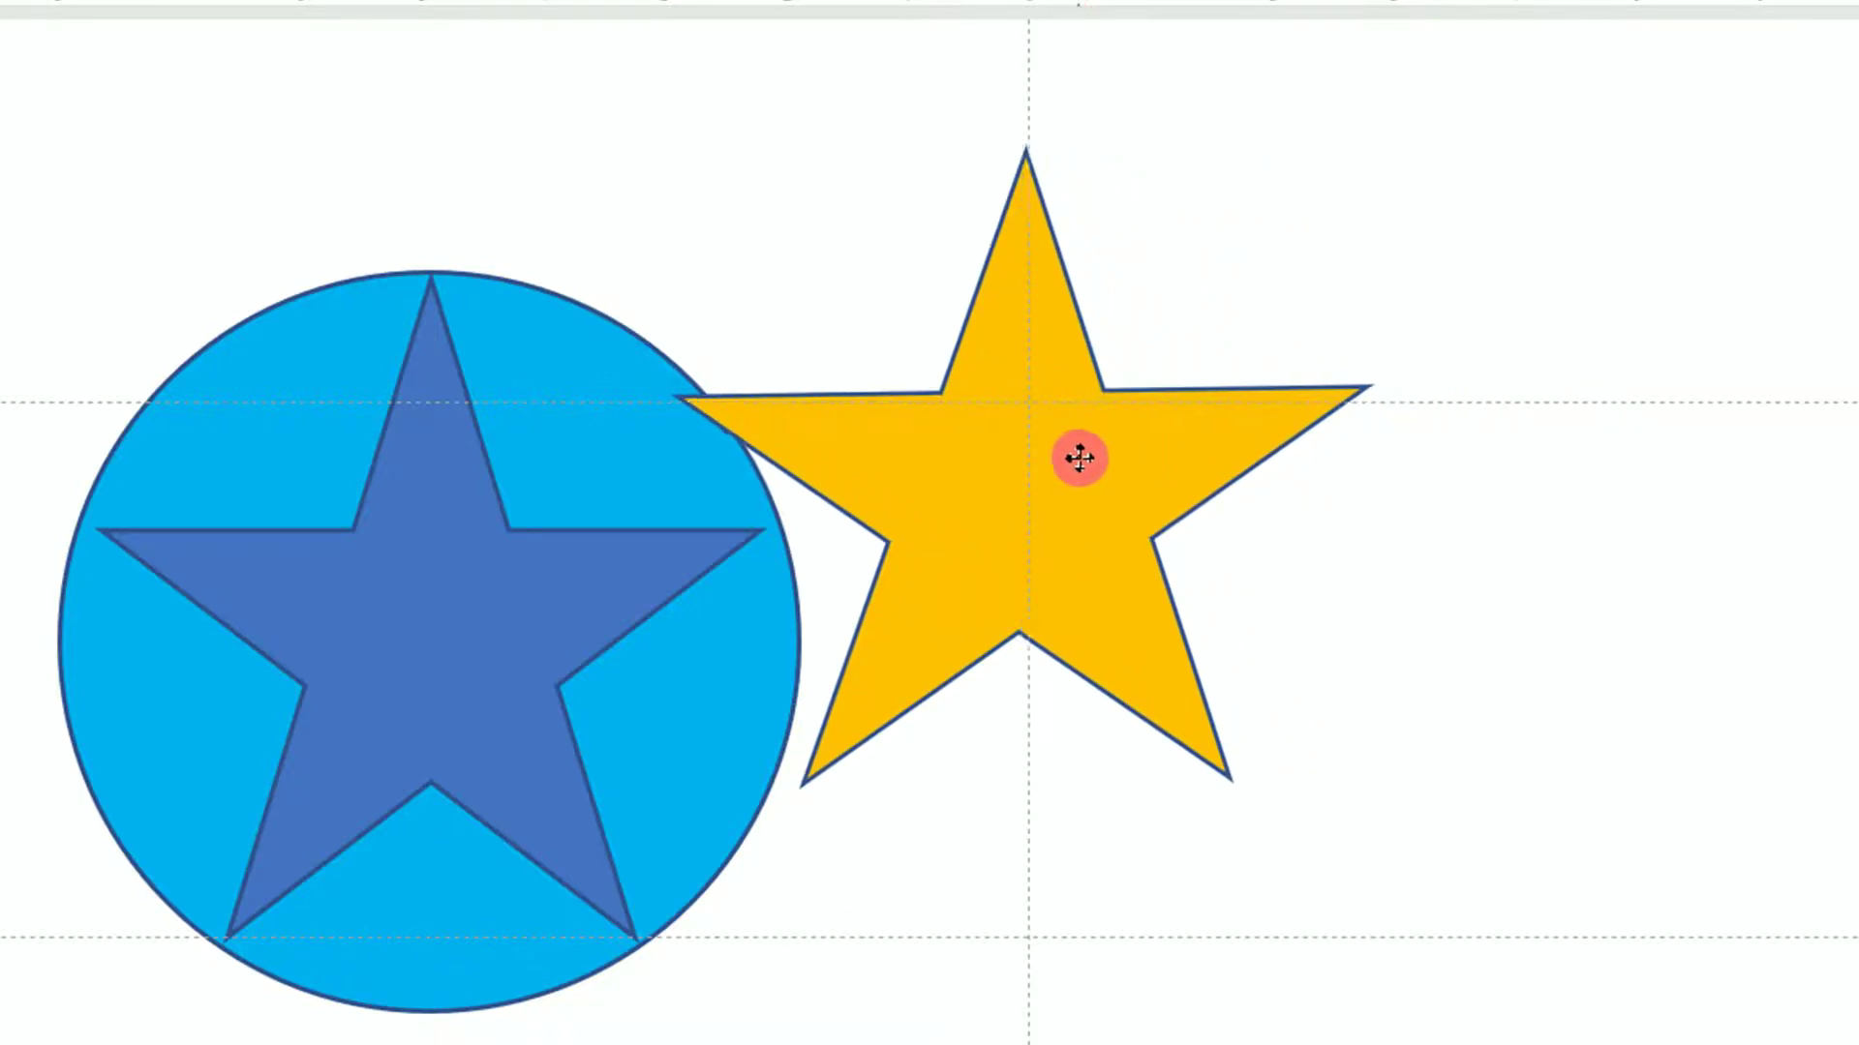
mouse_move(1079, 458)
mouse_down()
mouse_move(1316, 535)
mouse_move(1430, 506)
mouse_up()
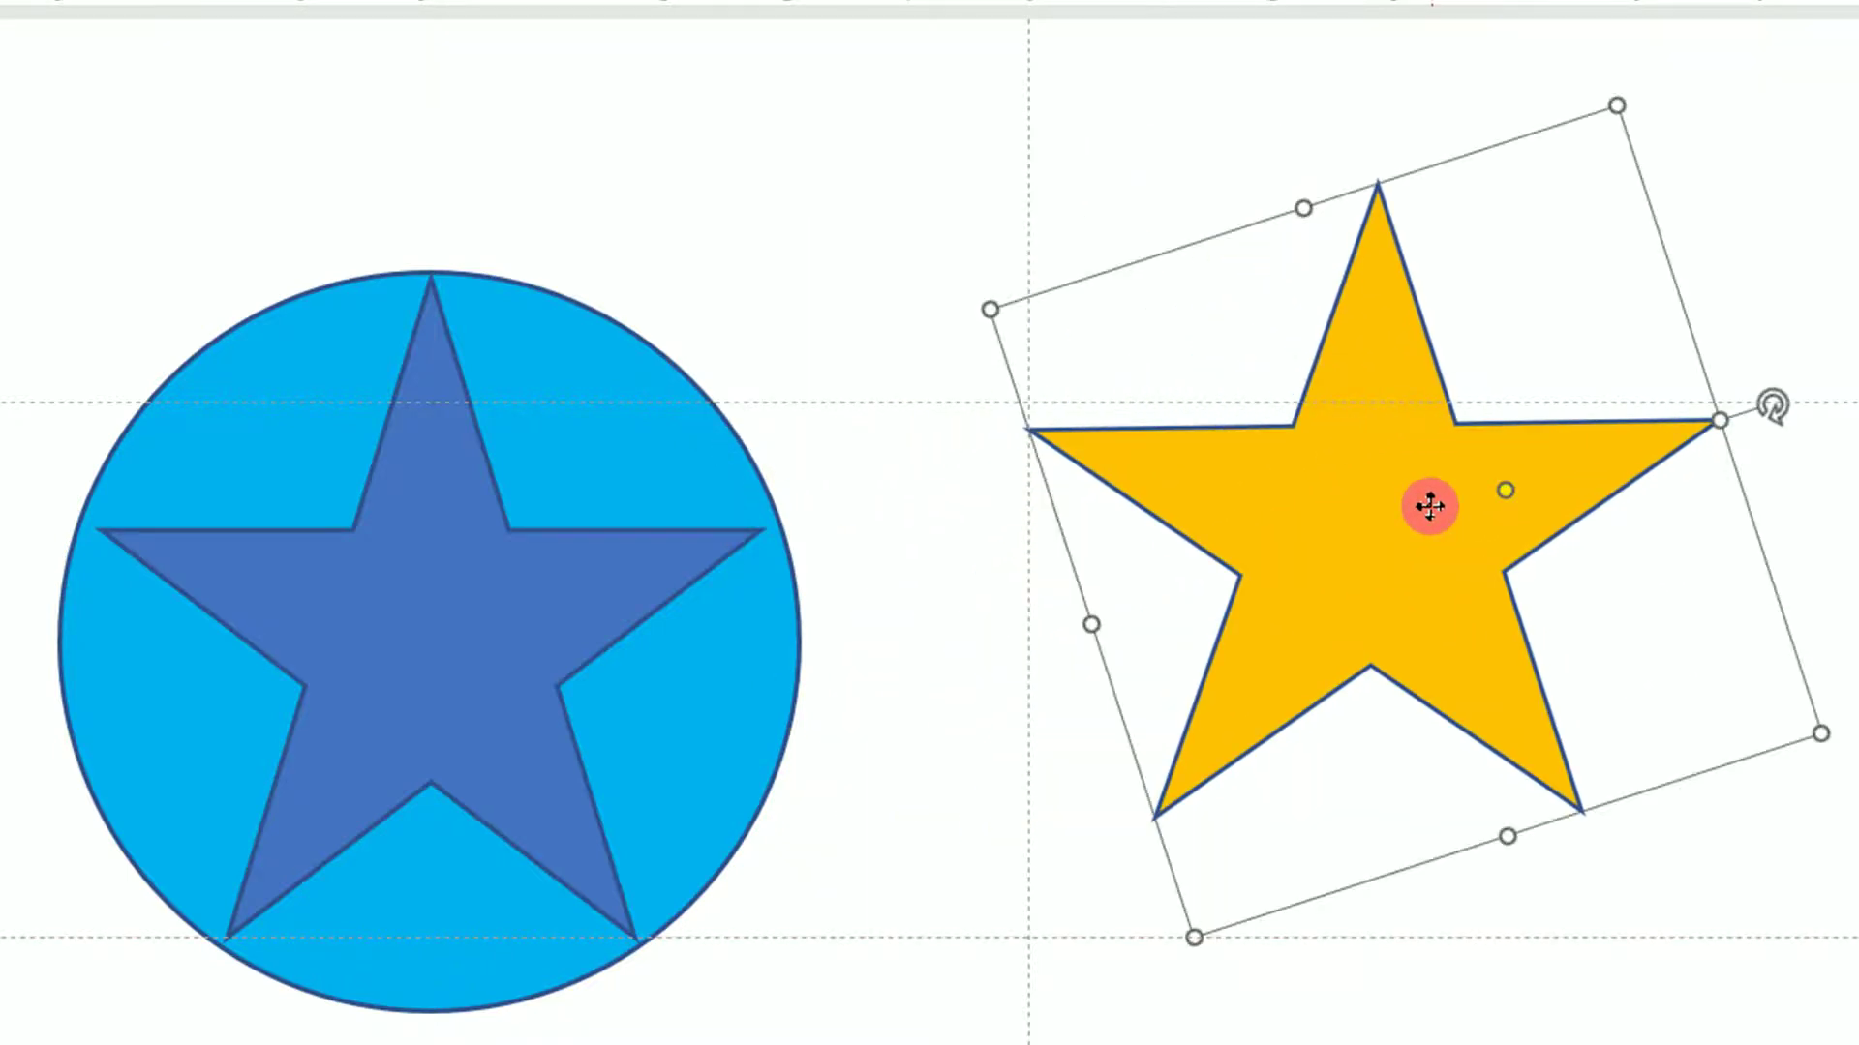
drag(1400, 521, 1379, 489)
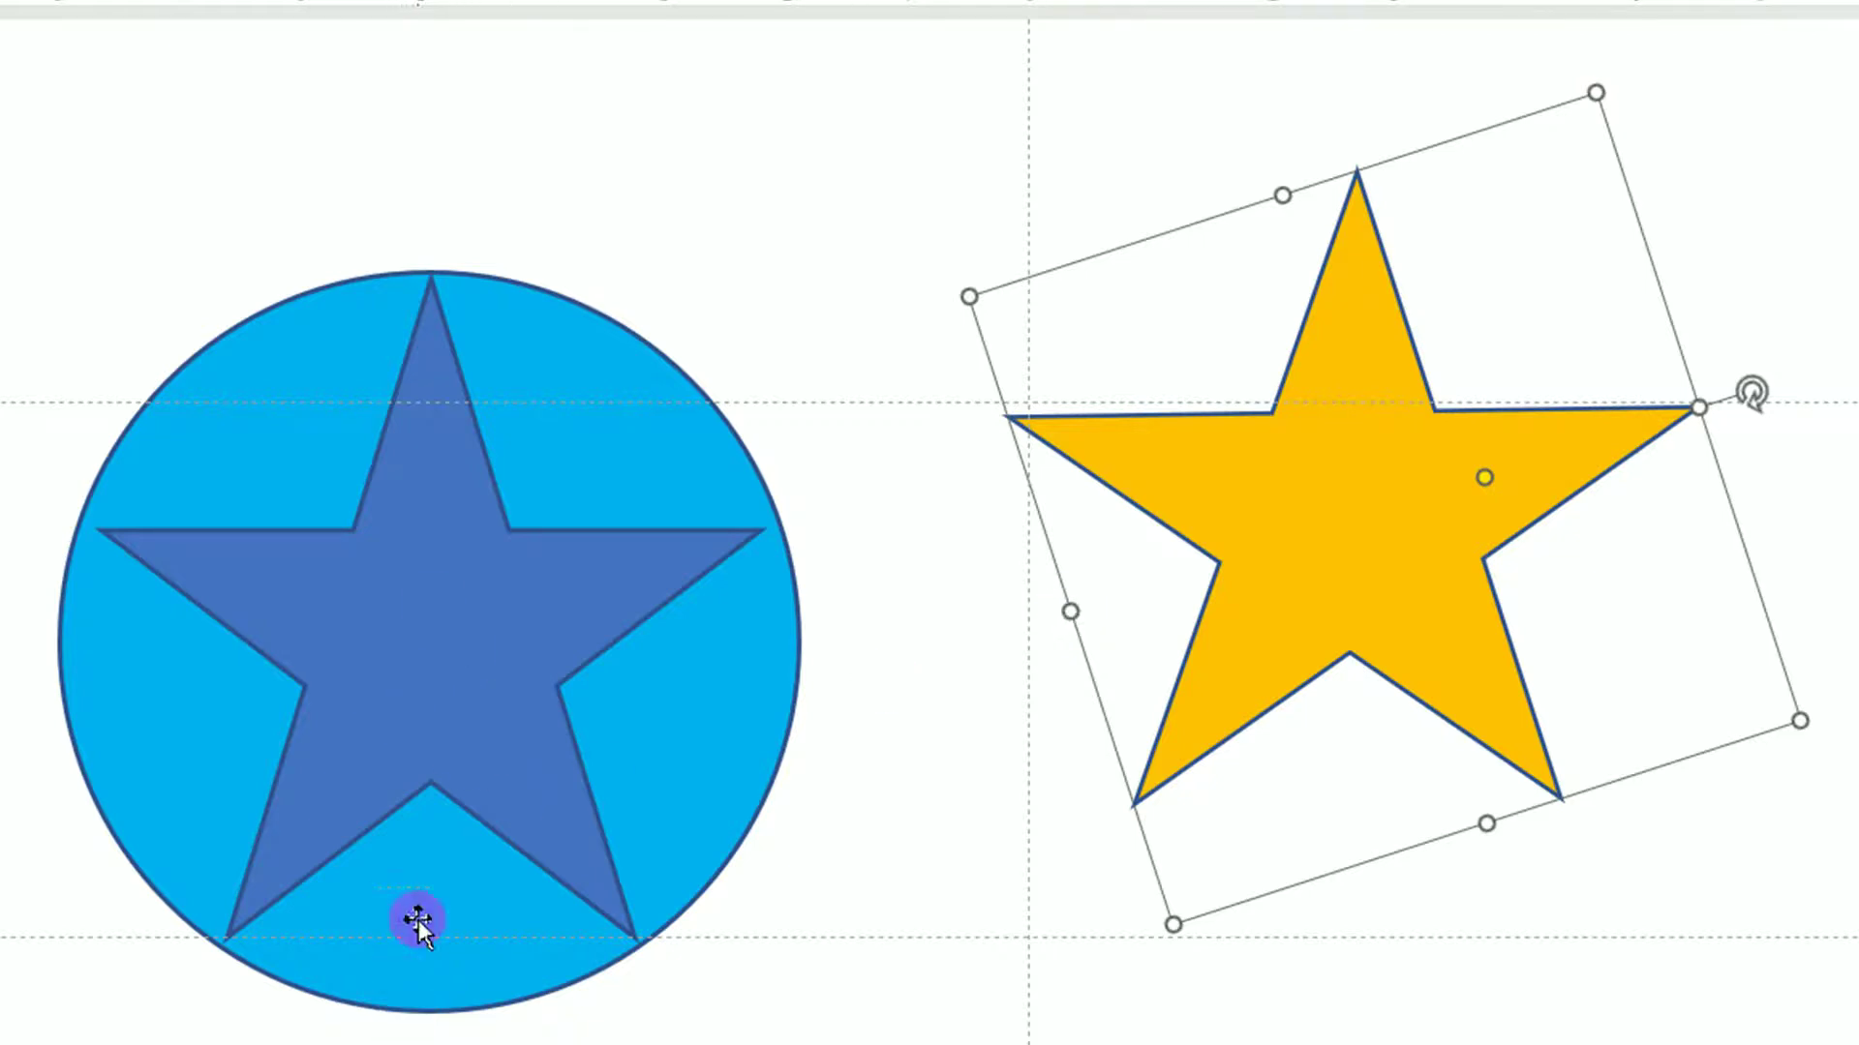
click(450, 695)
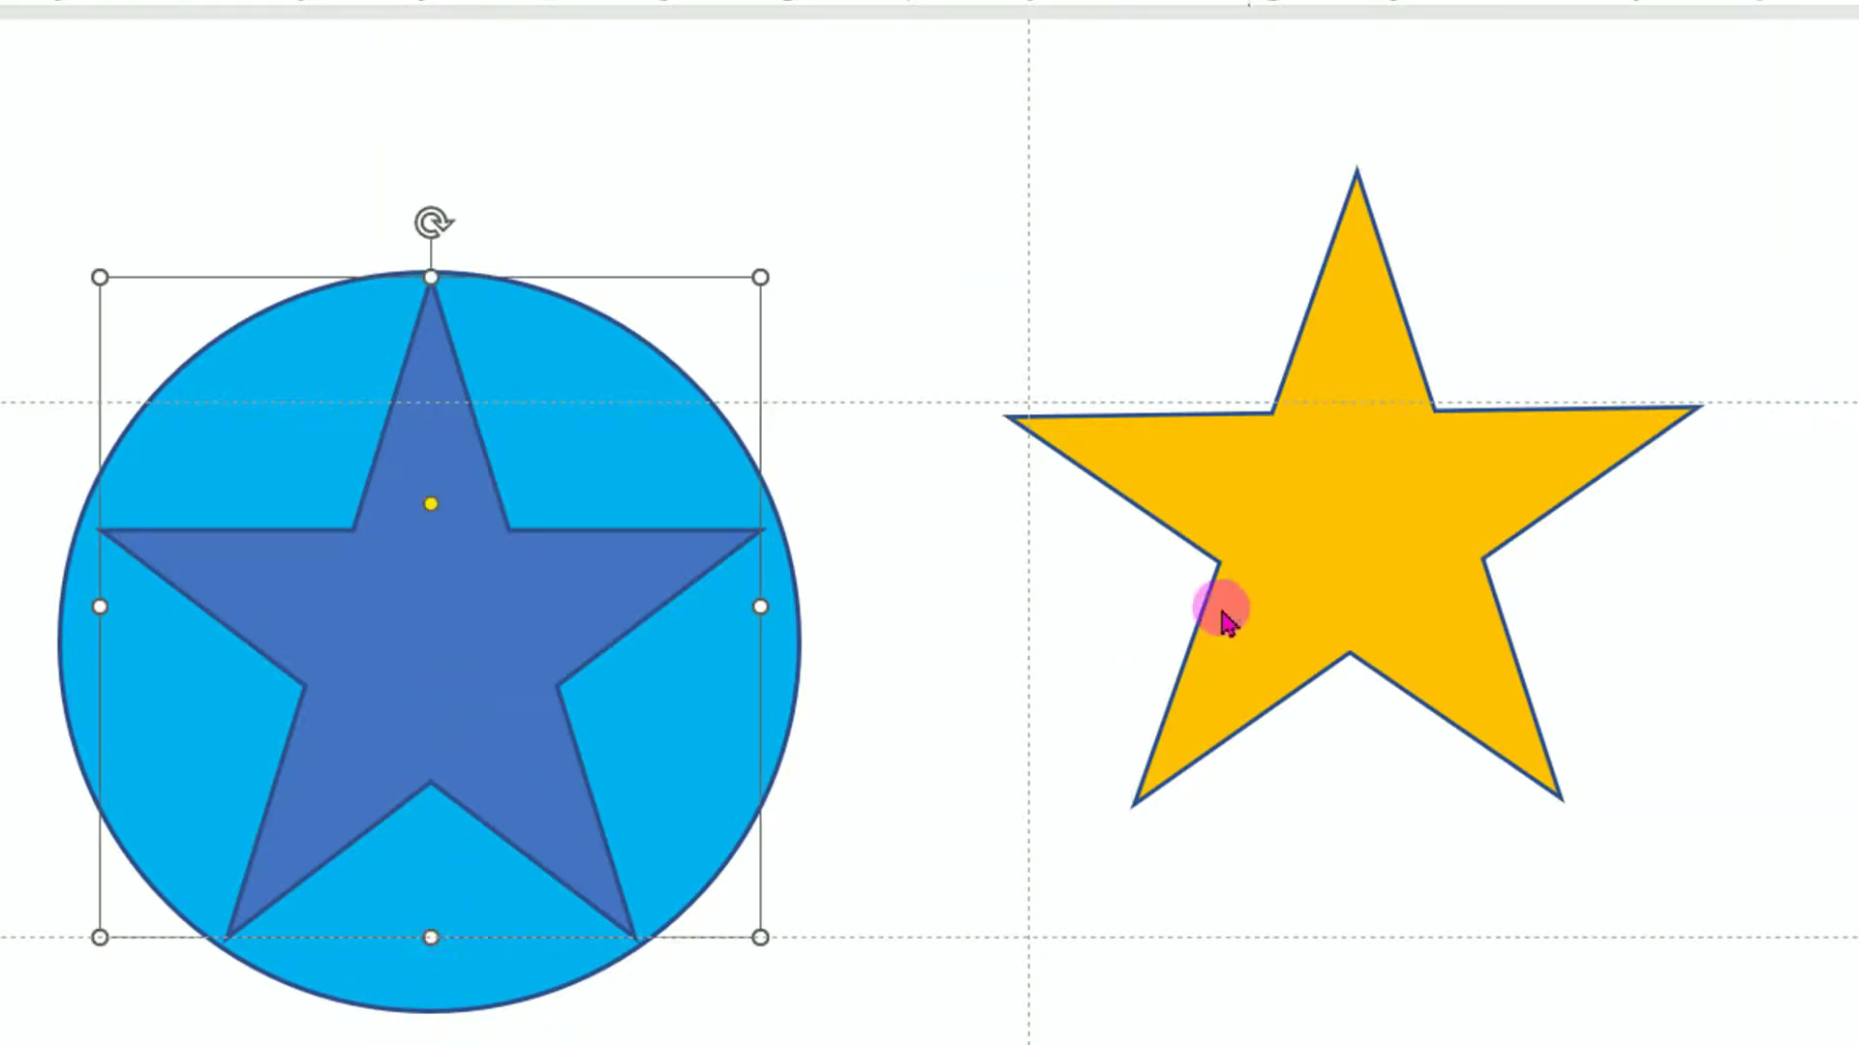
click(1423, 513)
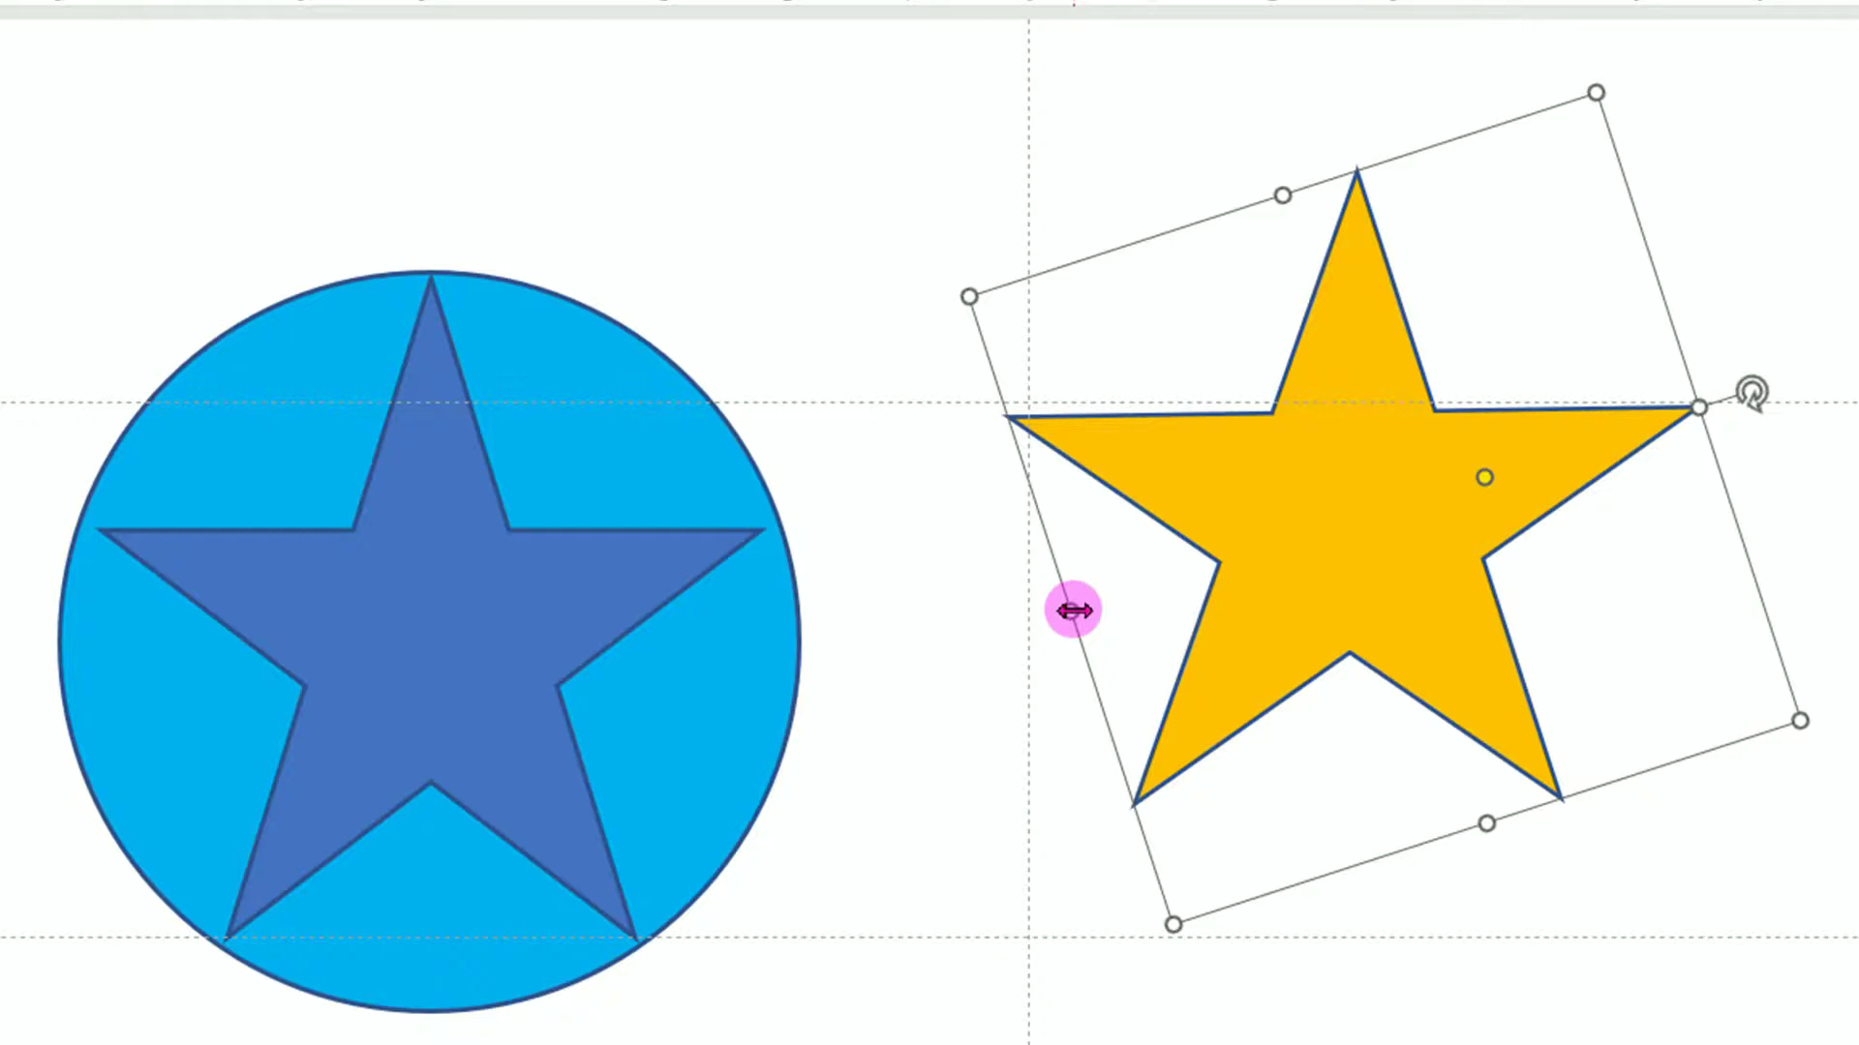
drag(1356, 494, 1092, 491)
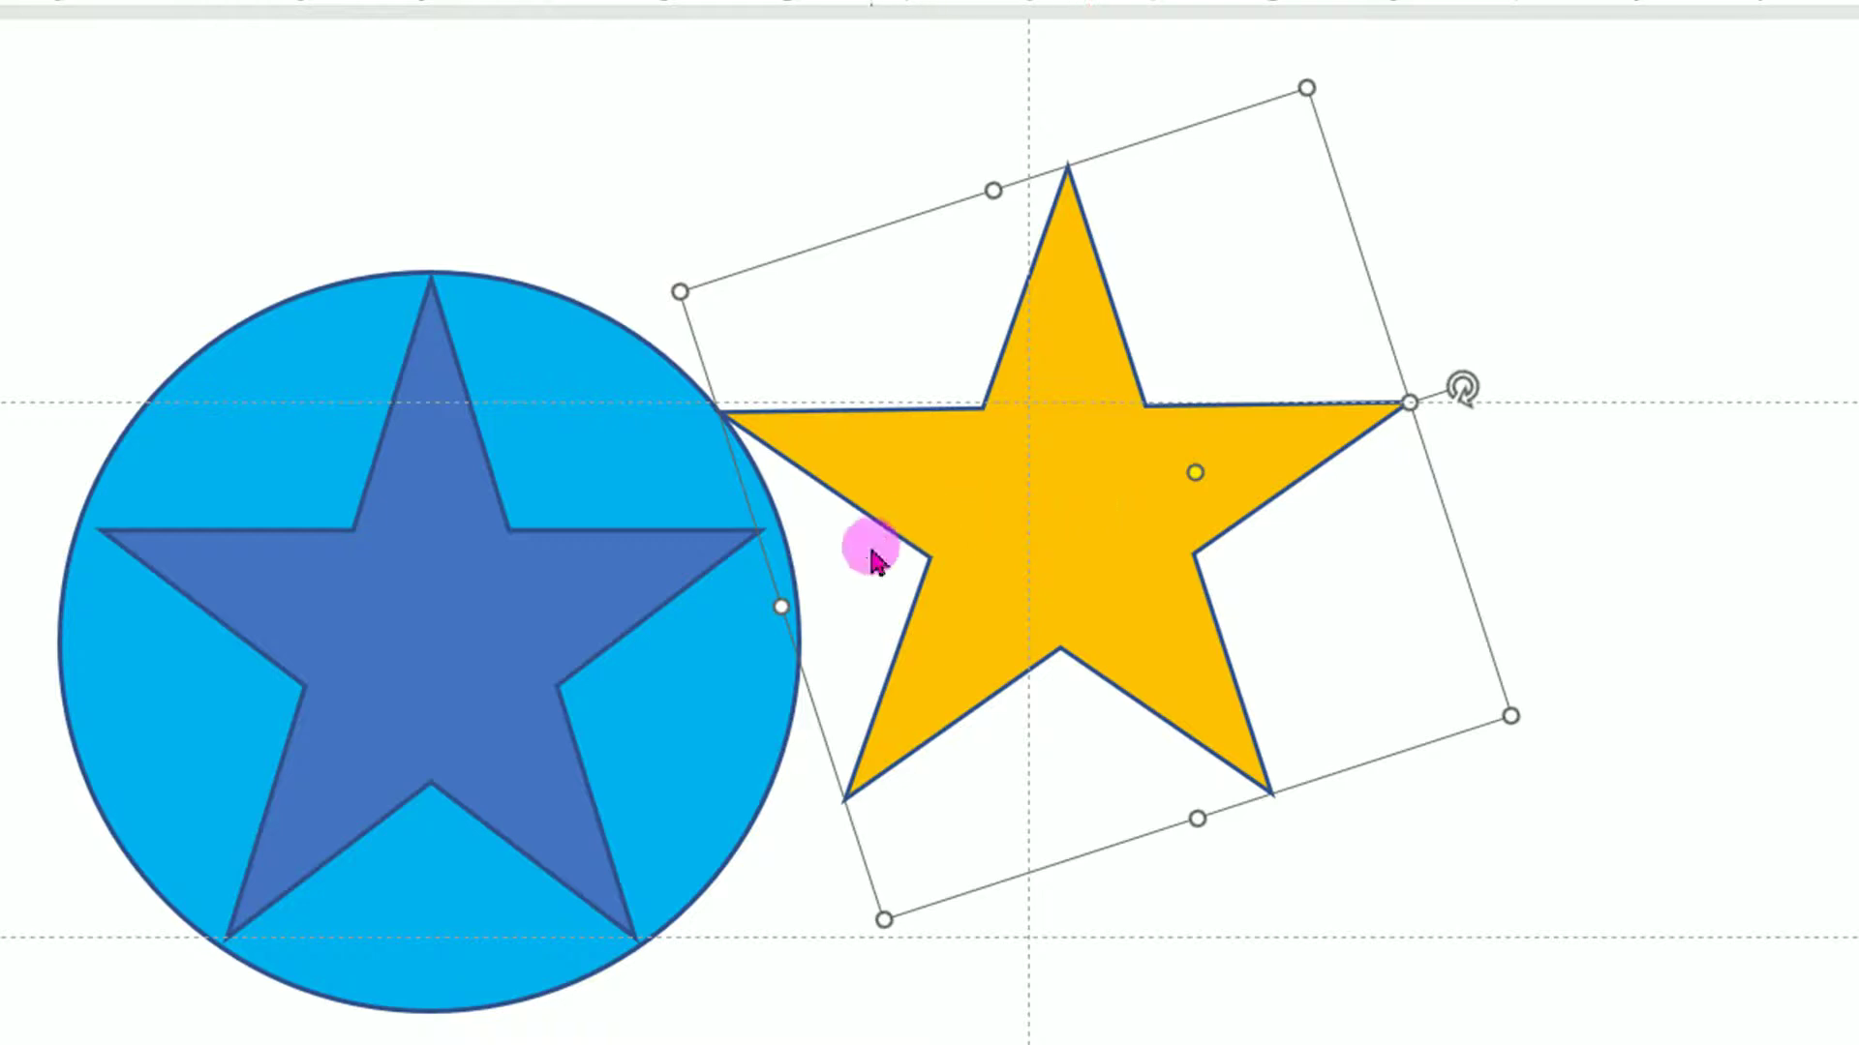
ctrl+scroll(871, 581, up, 4)
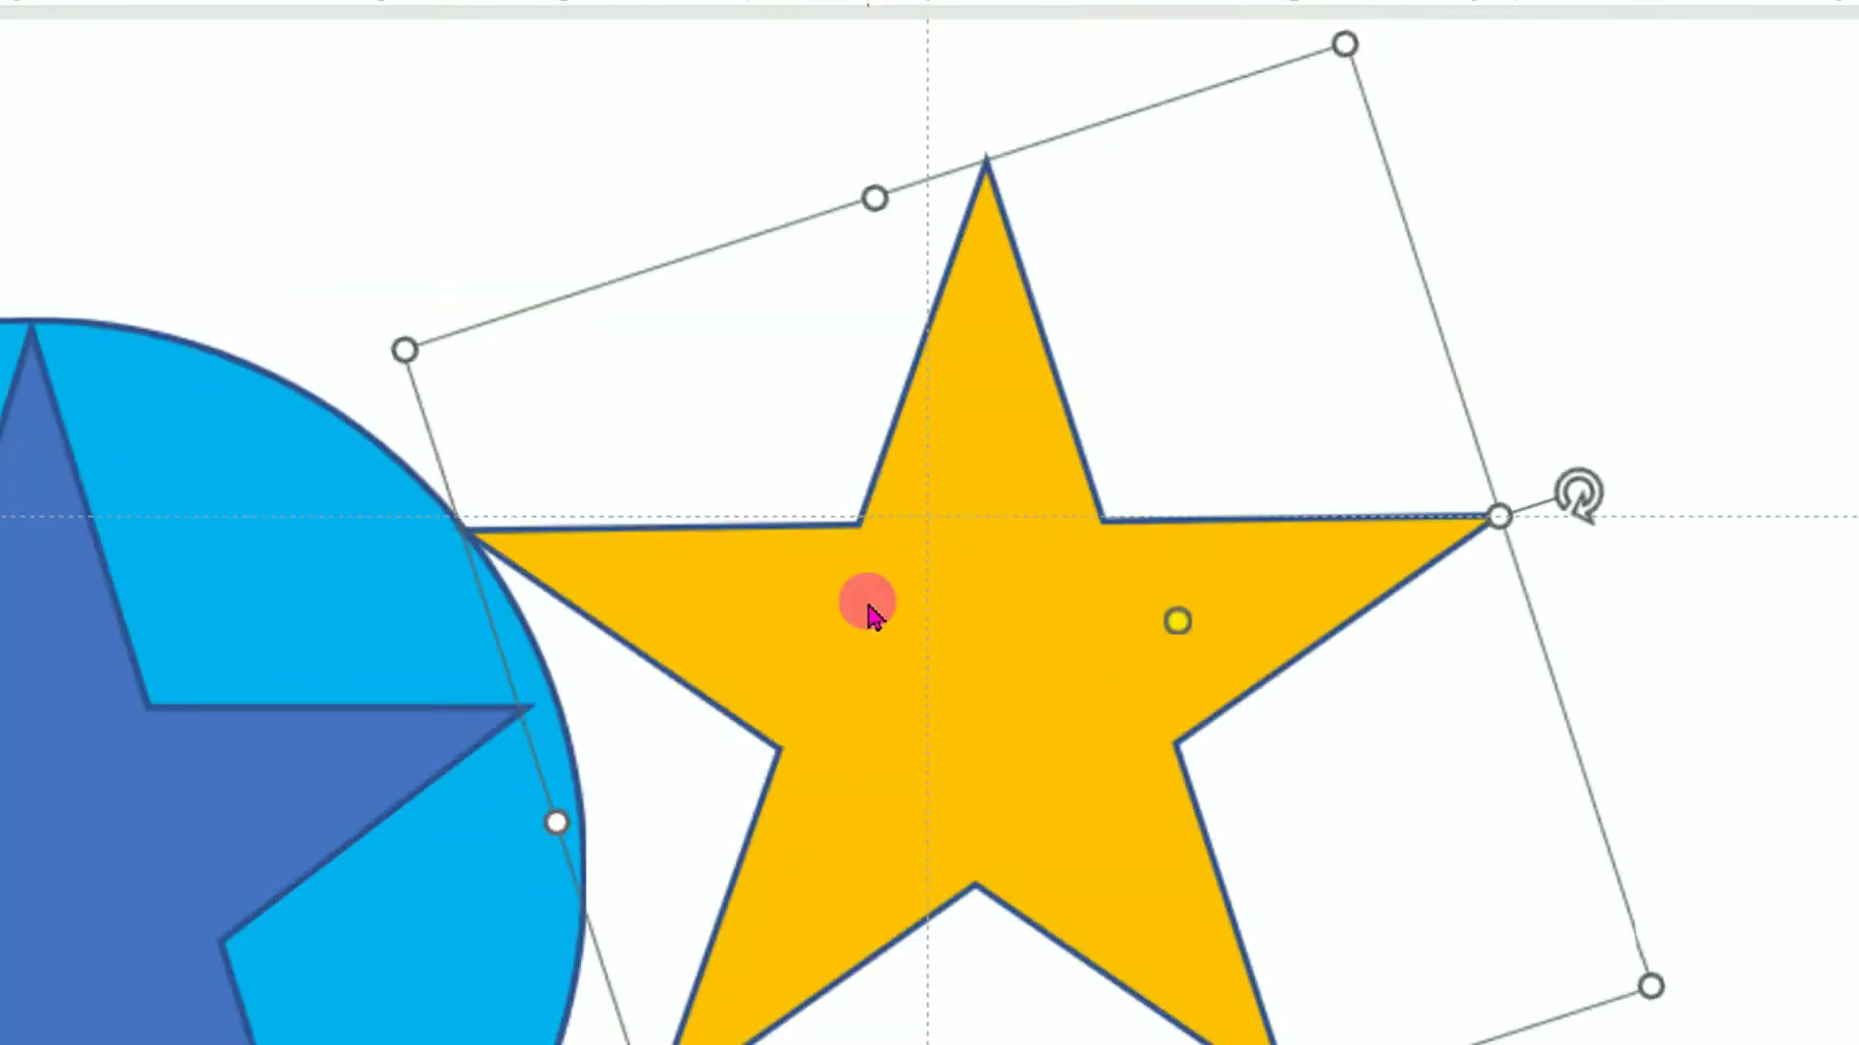
- Select the blue star and light-blue circle together and move them left
click(334, 829)
shift+click(548, 925)
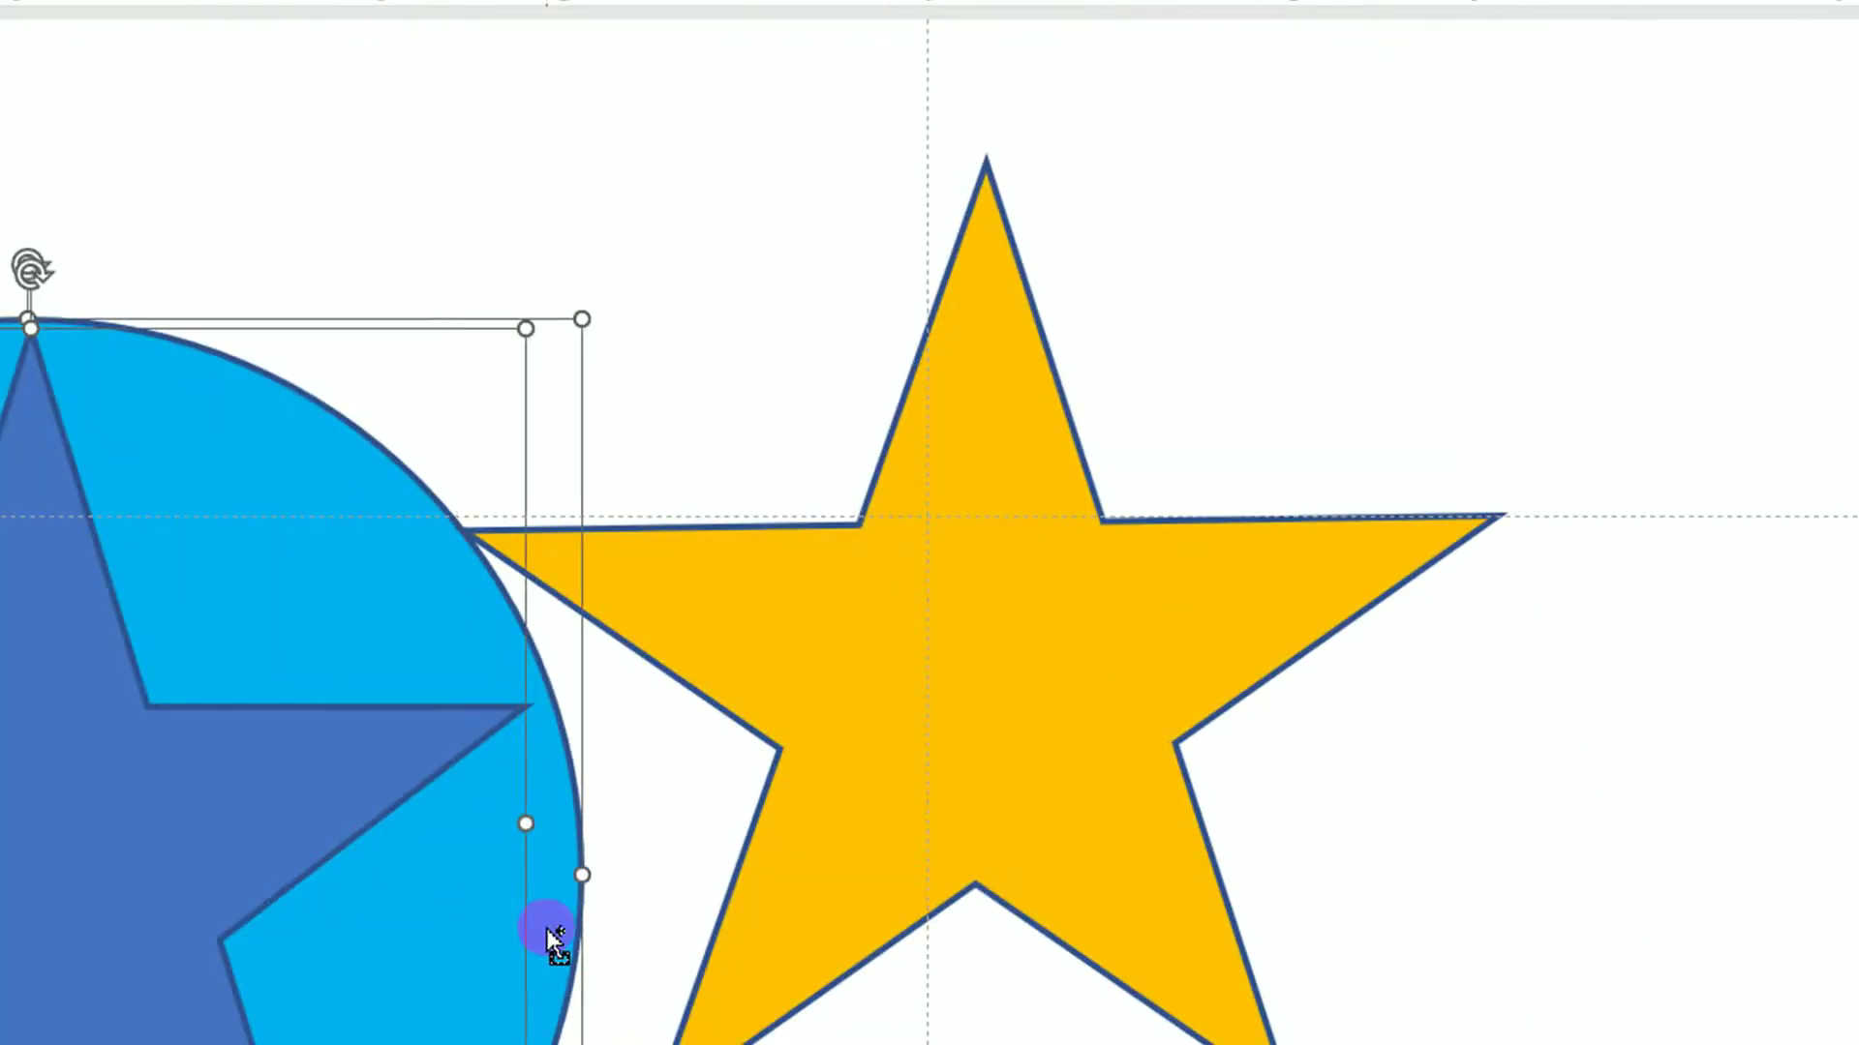
drag(545, 927, 403, 906)
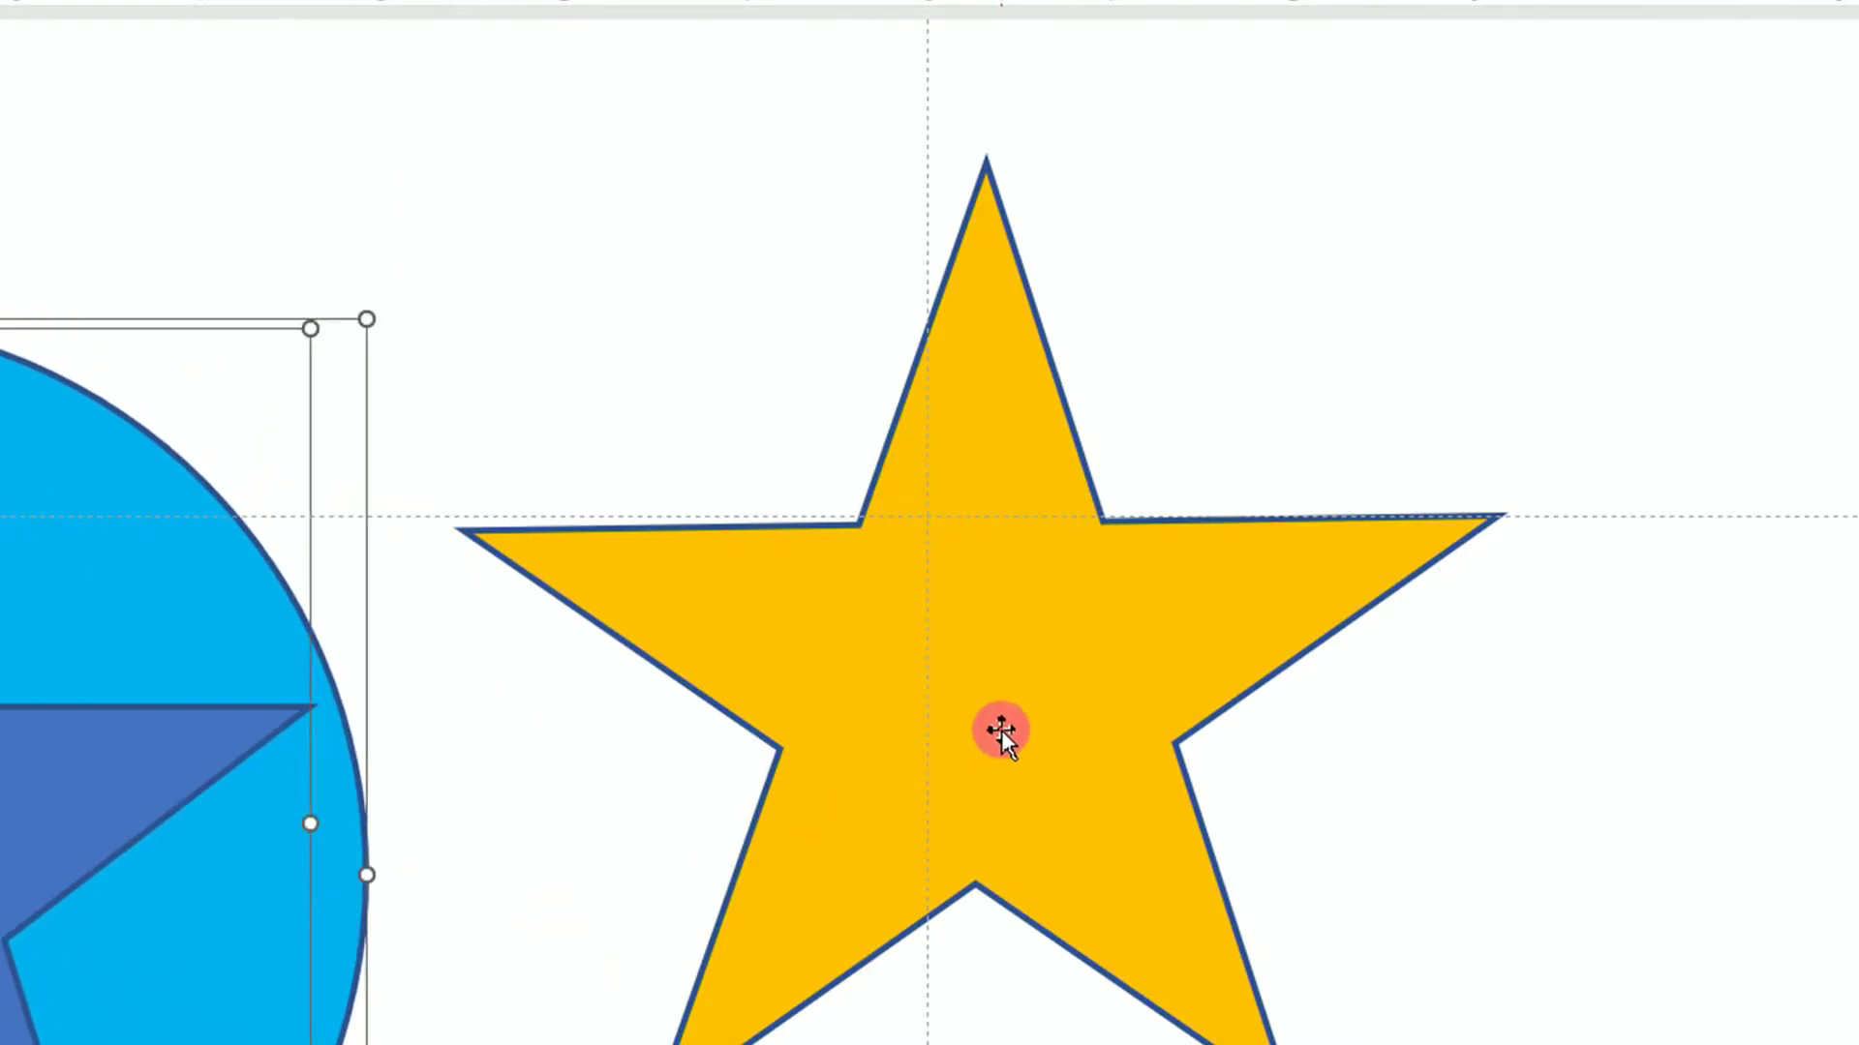
- Nudge the yellow star left into line with the smart guides
drag(1003, 681, 1004, 683)
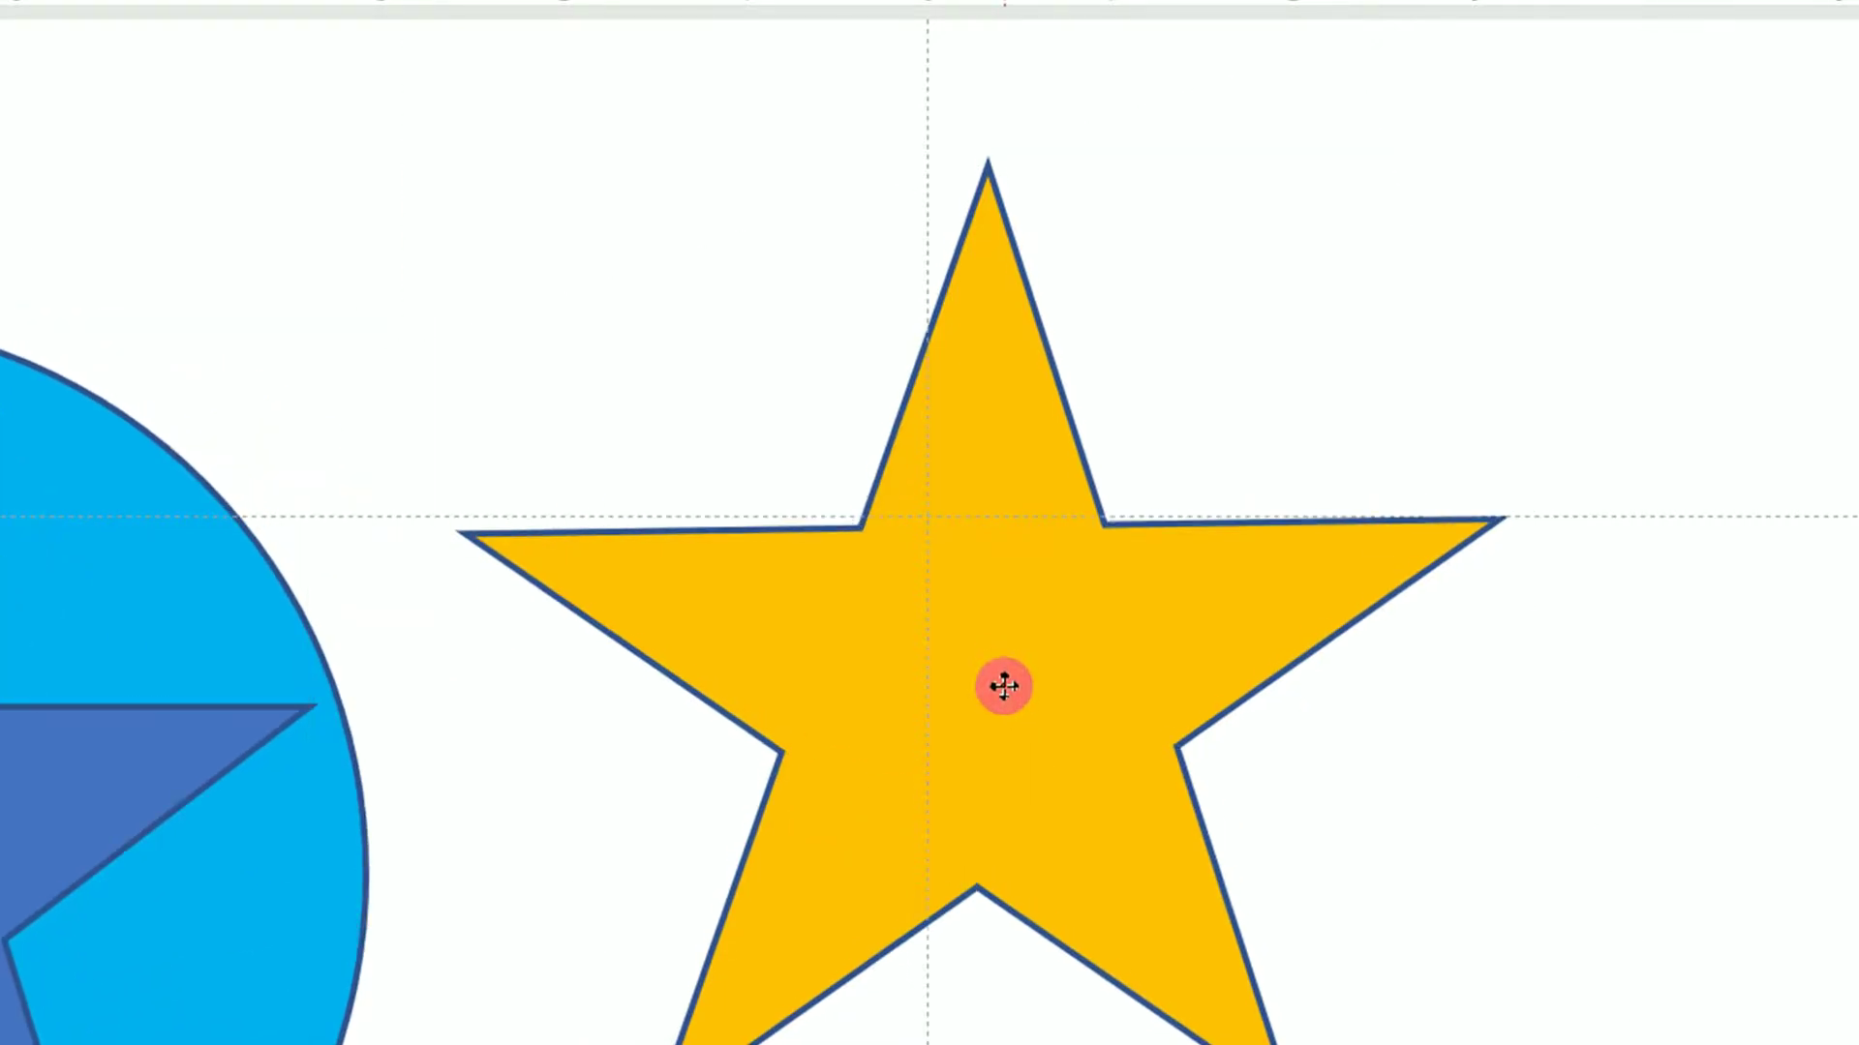
click(1004, 682)
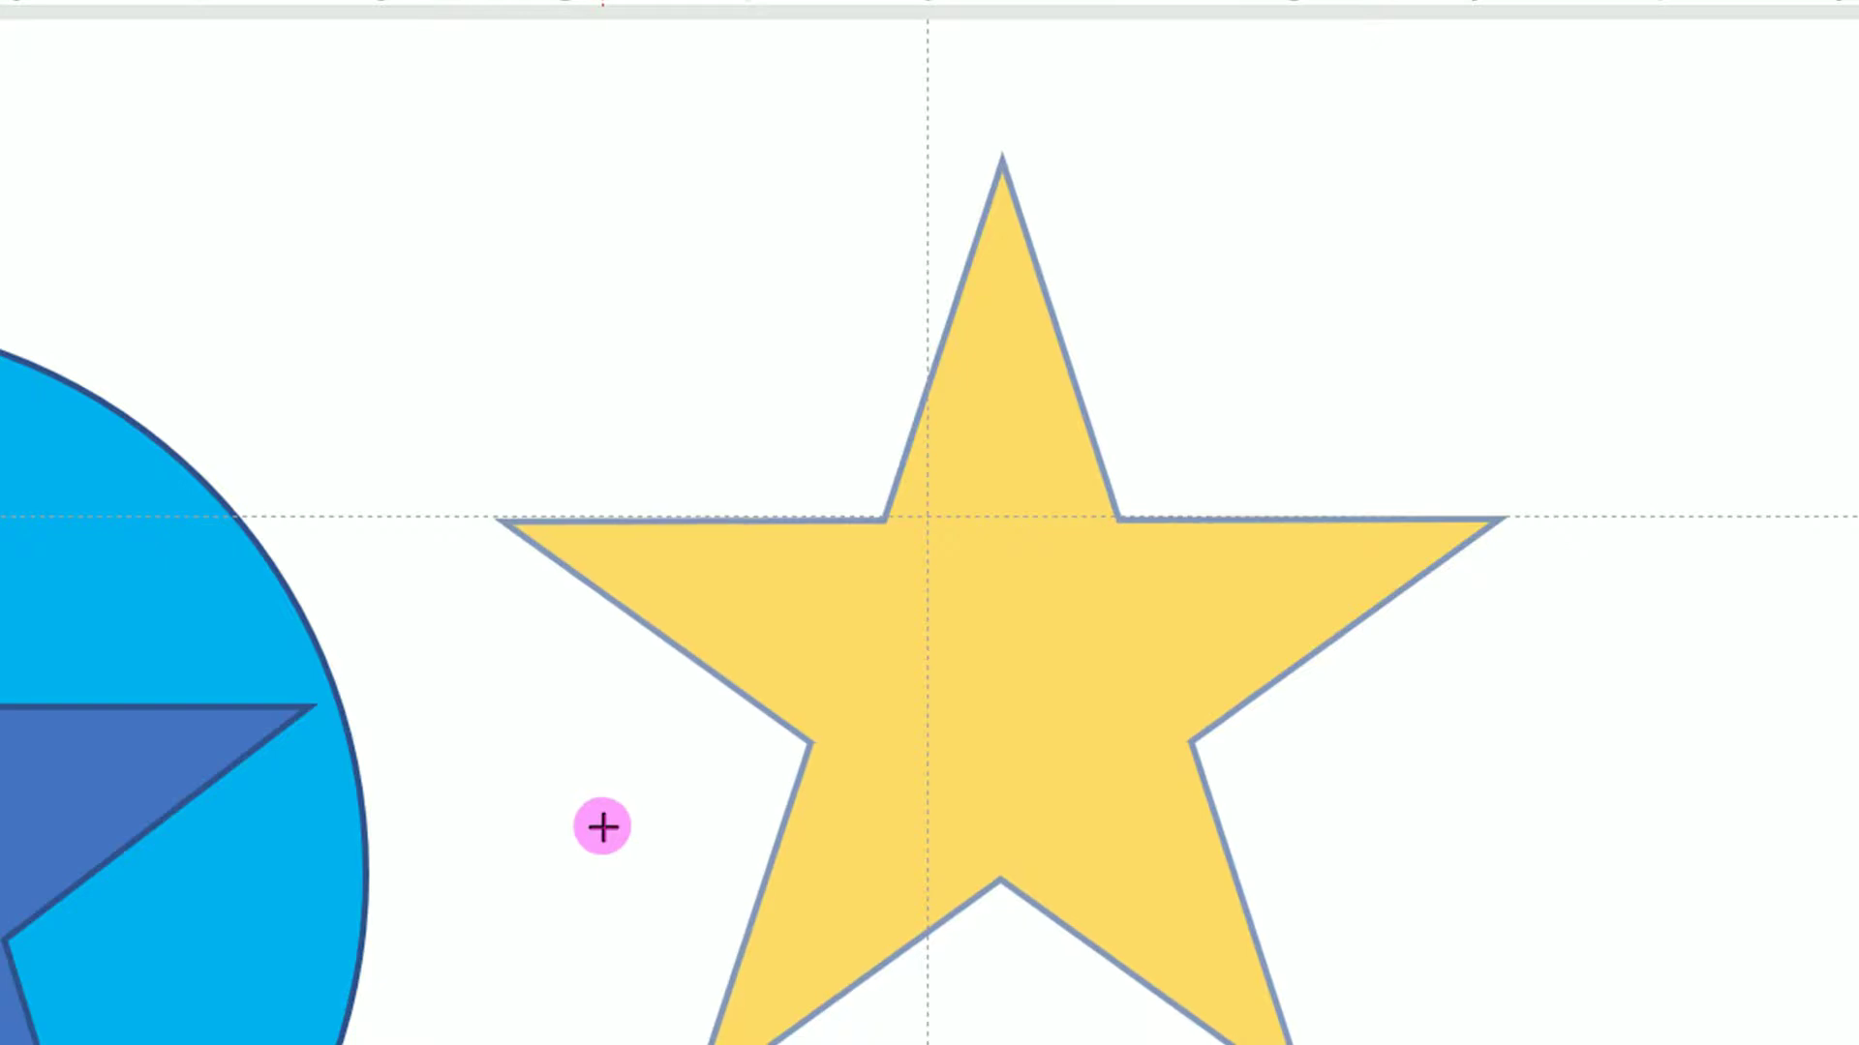
click(652, 559)
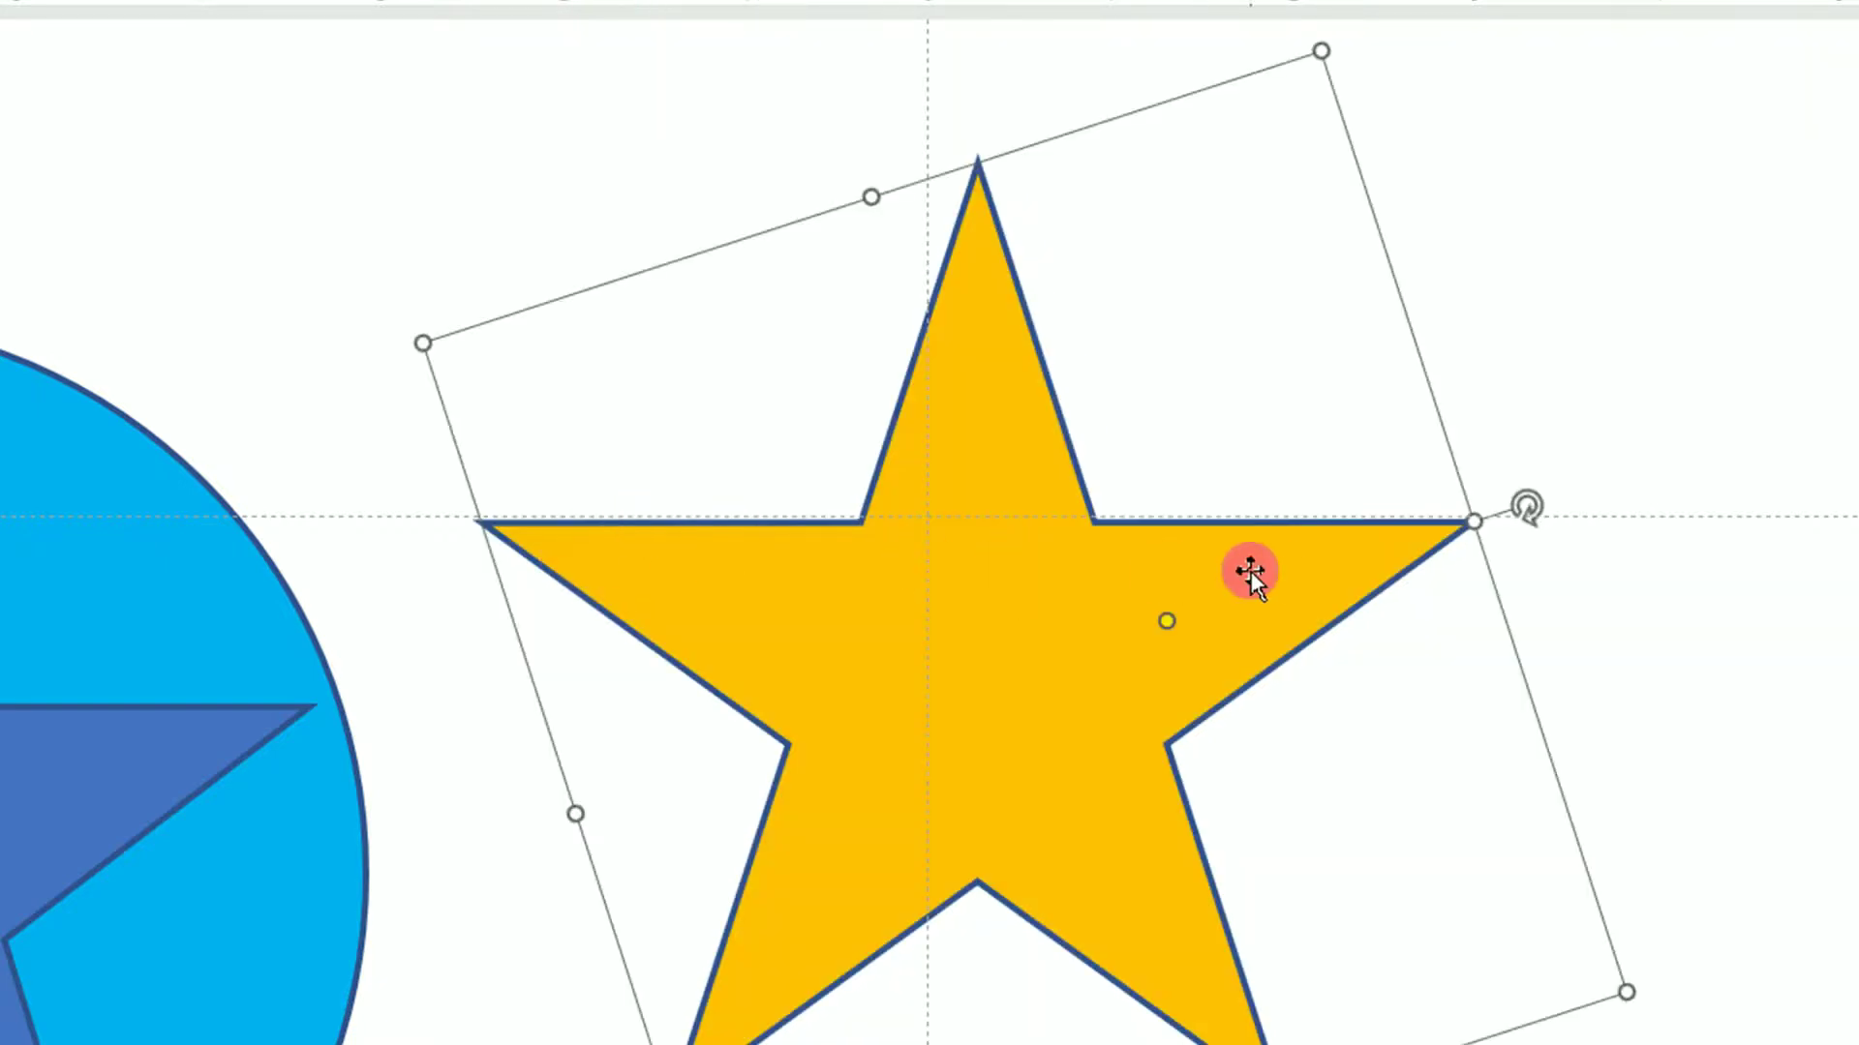
drag(1045, 655, 1001, 639)
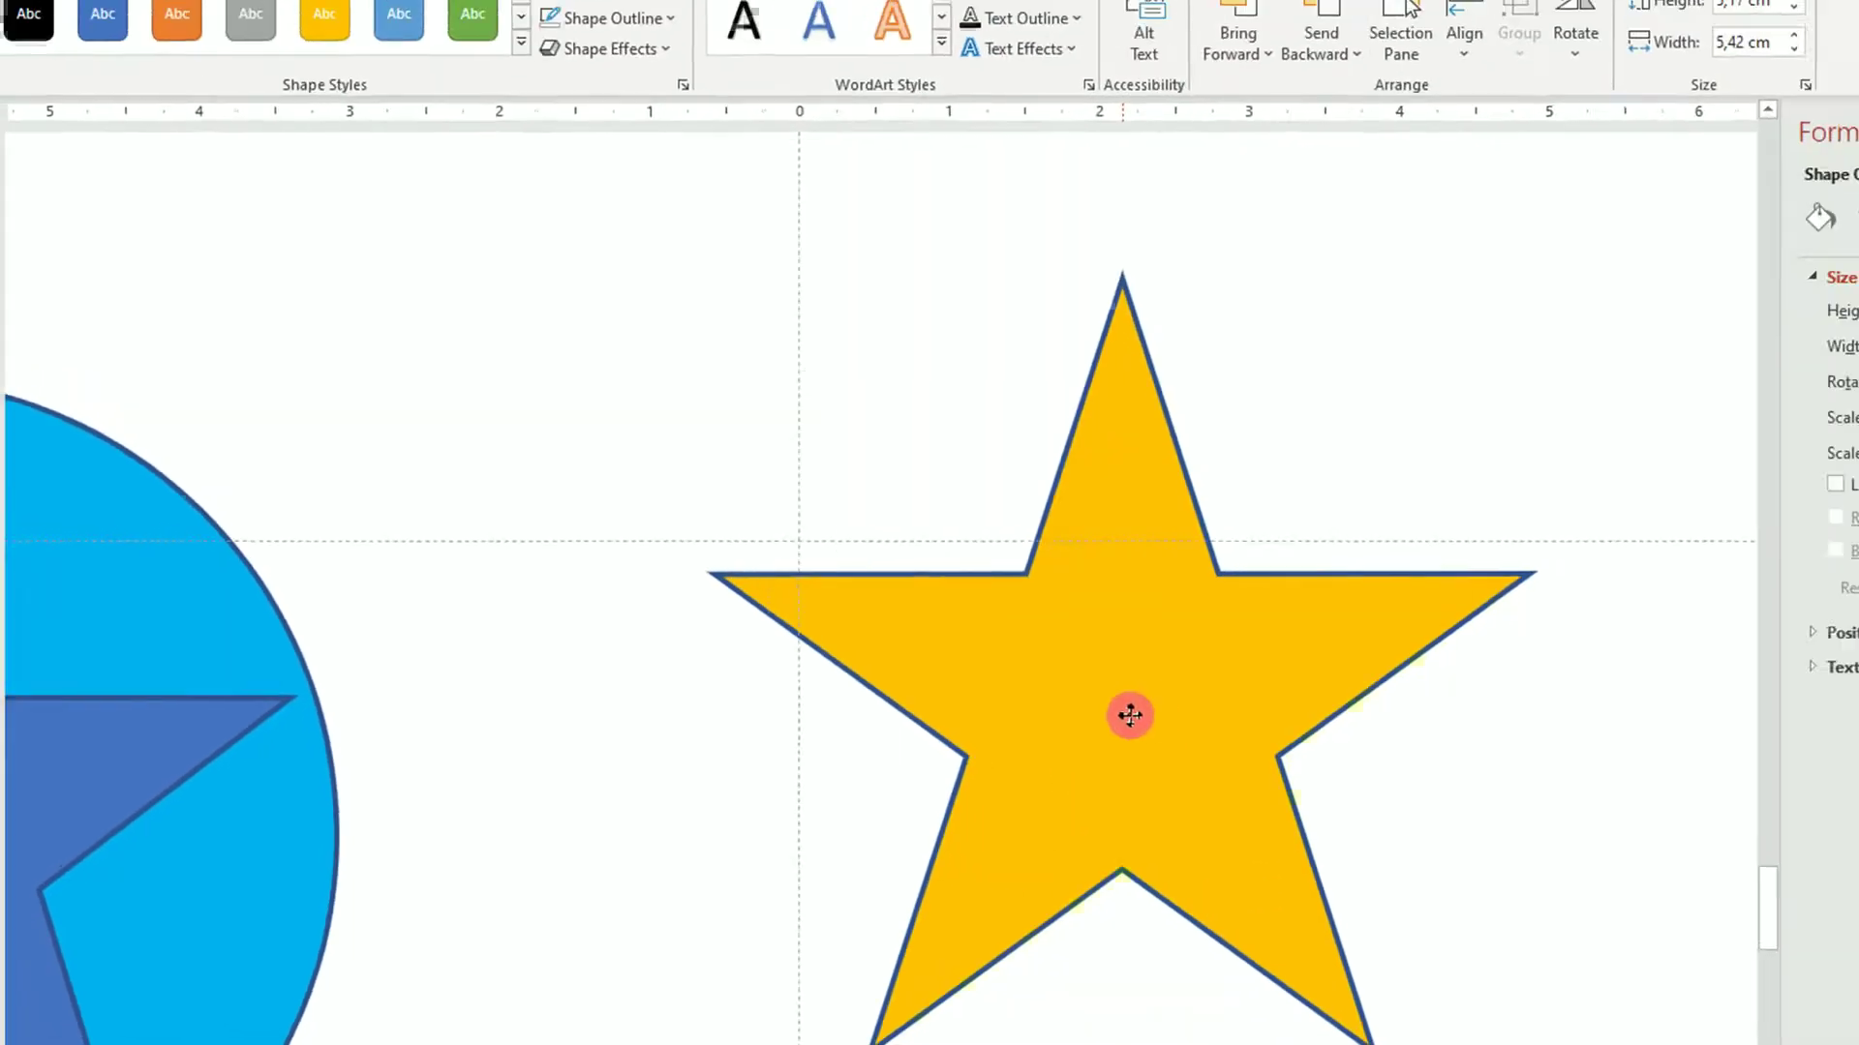
drag(926, 660, 927, 661)
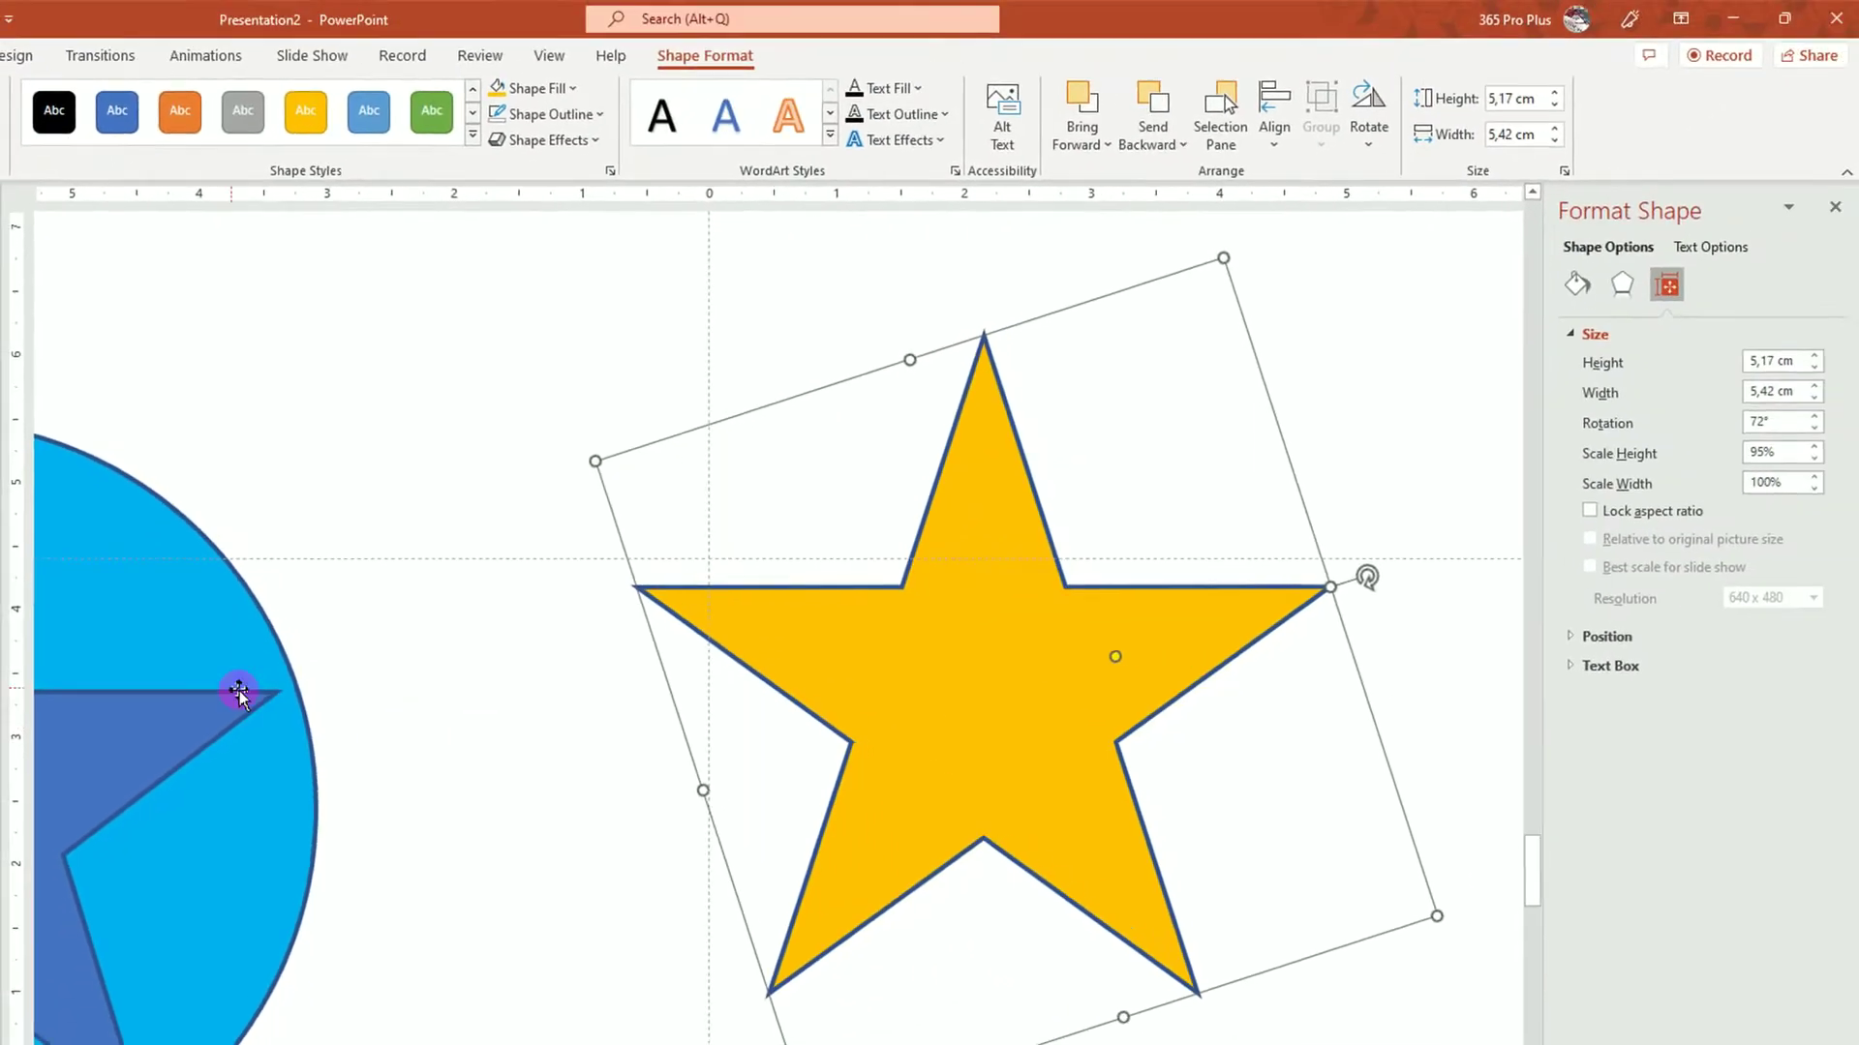
click(260, 843)
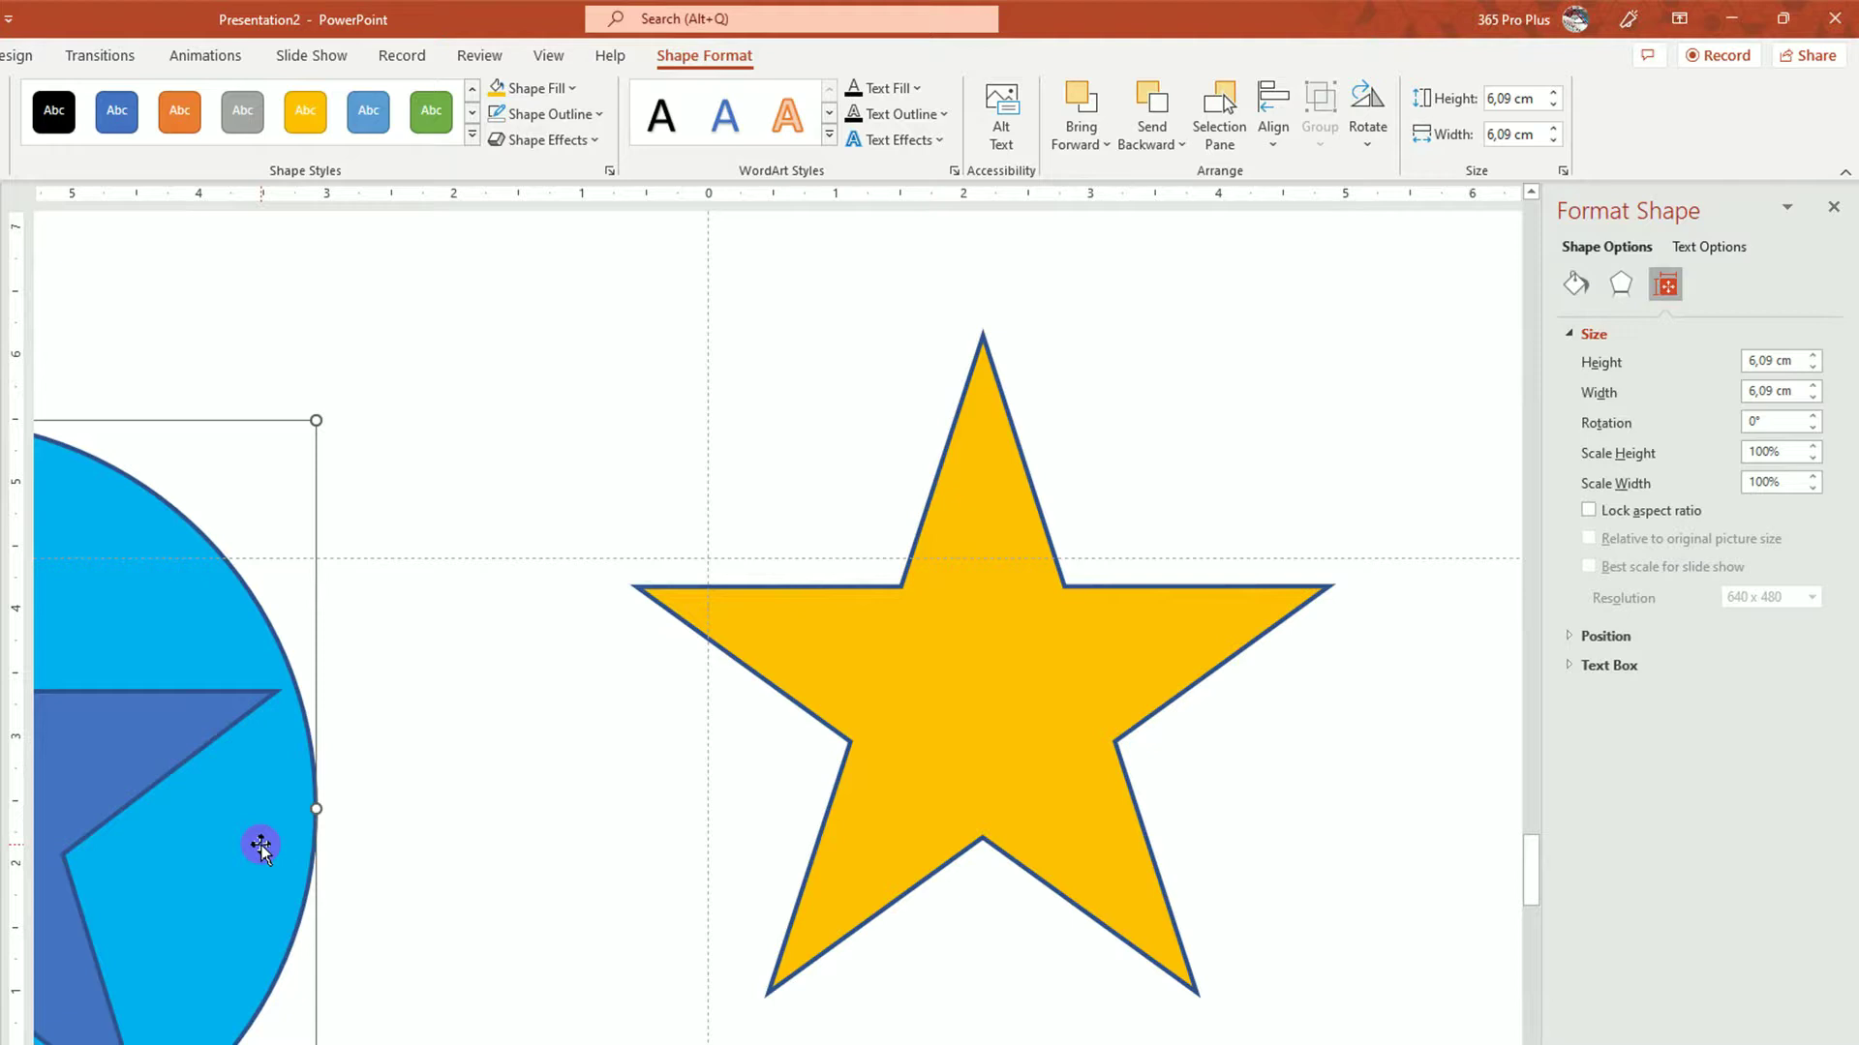
- Copy the light-blue circle behind the yellow star, send it to back, and centre the star
mouse_move(261, 845)
mouse_down()
mouse_move(1191, 749)
mouse_move(1159, 736)
mouse_up()
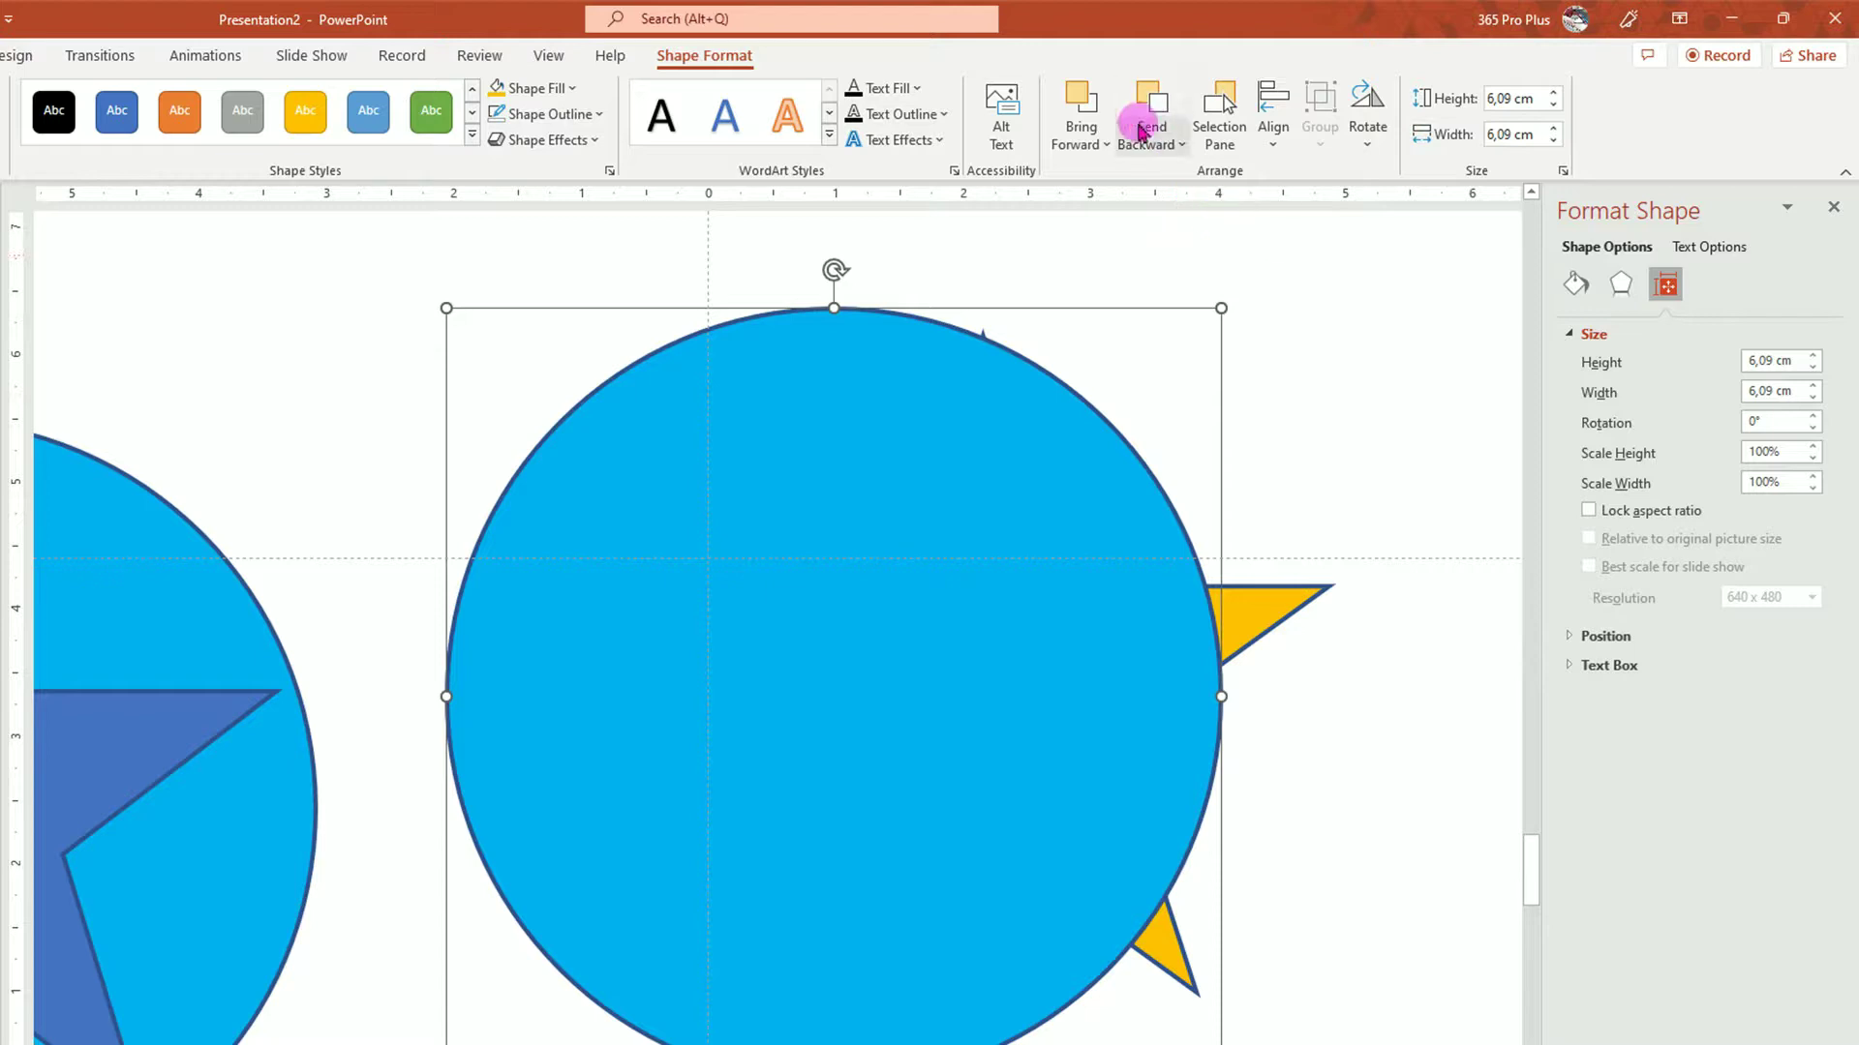
click(1181, 145)
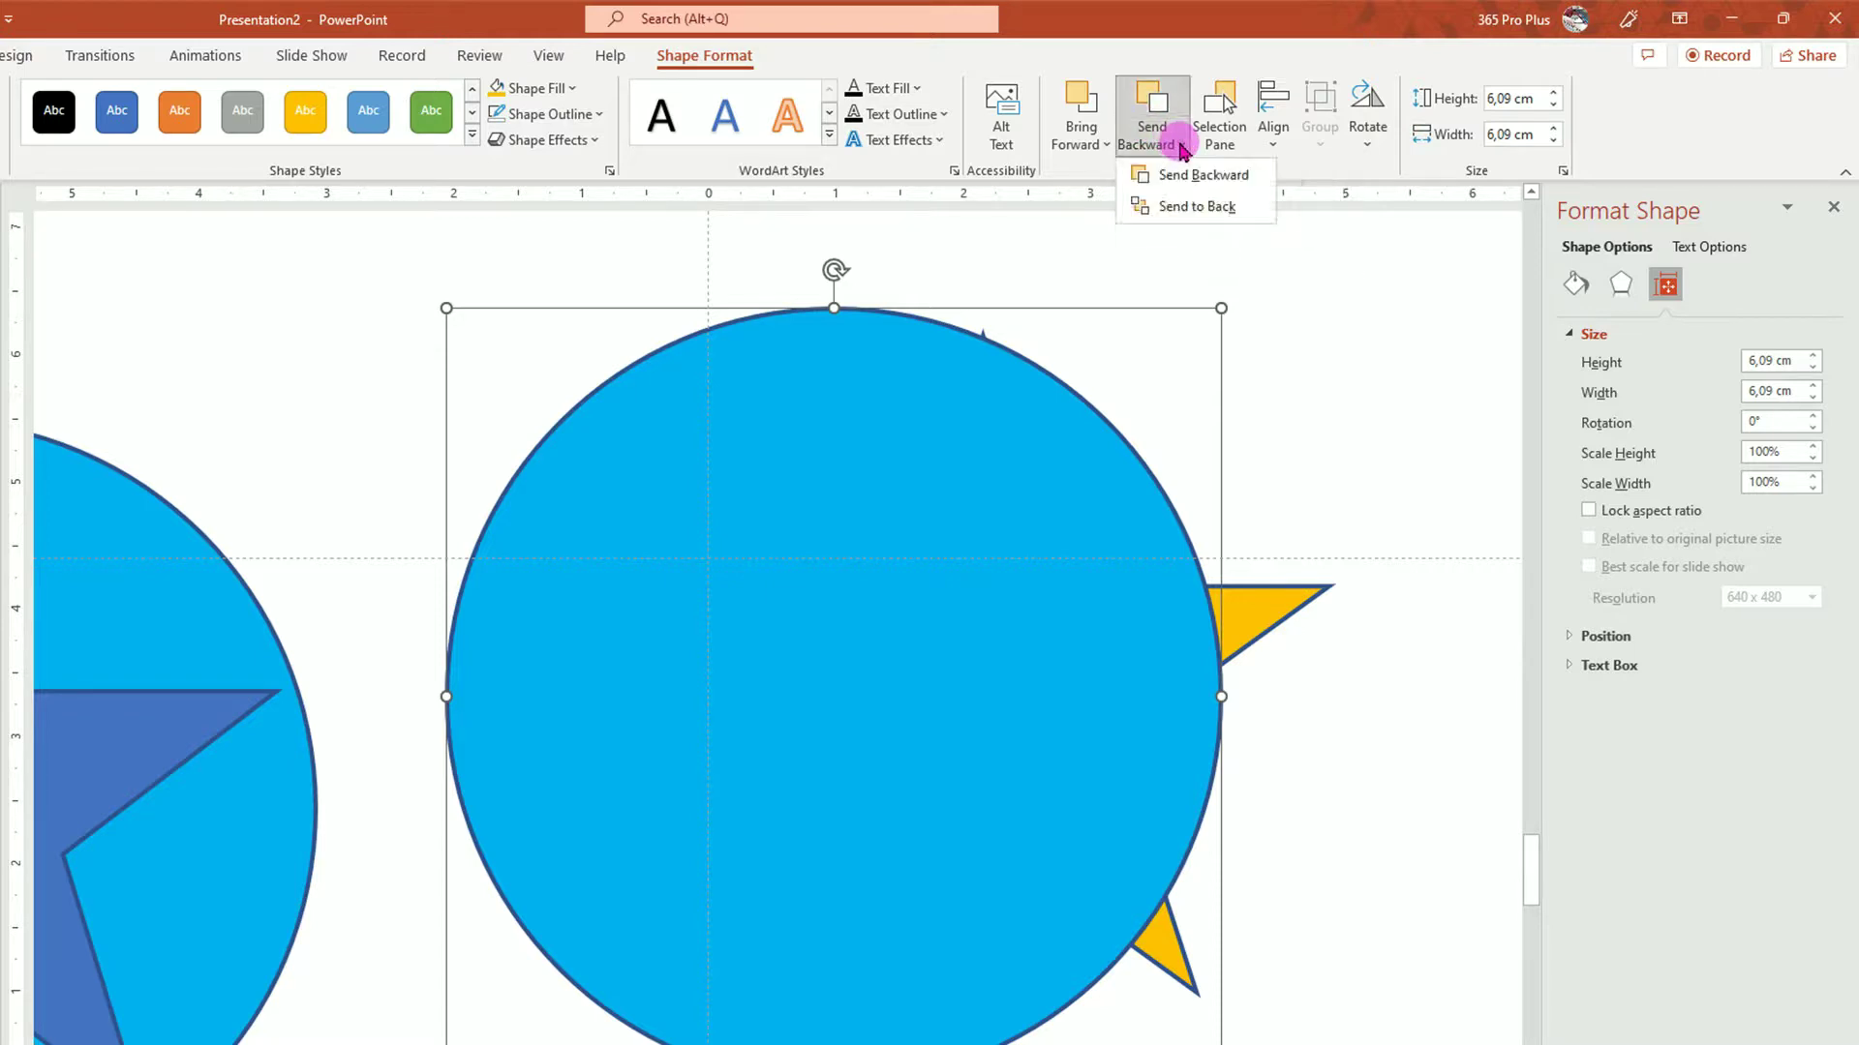
click(1196, 206)
click(848, 627)
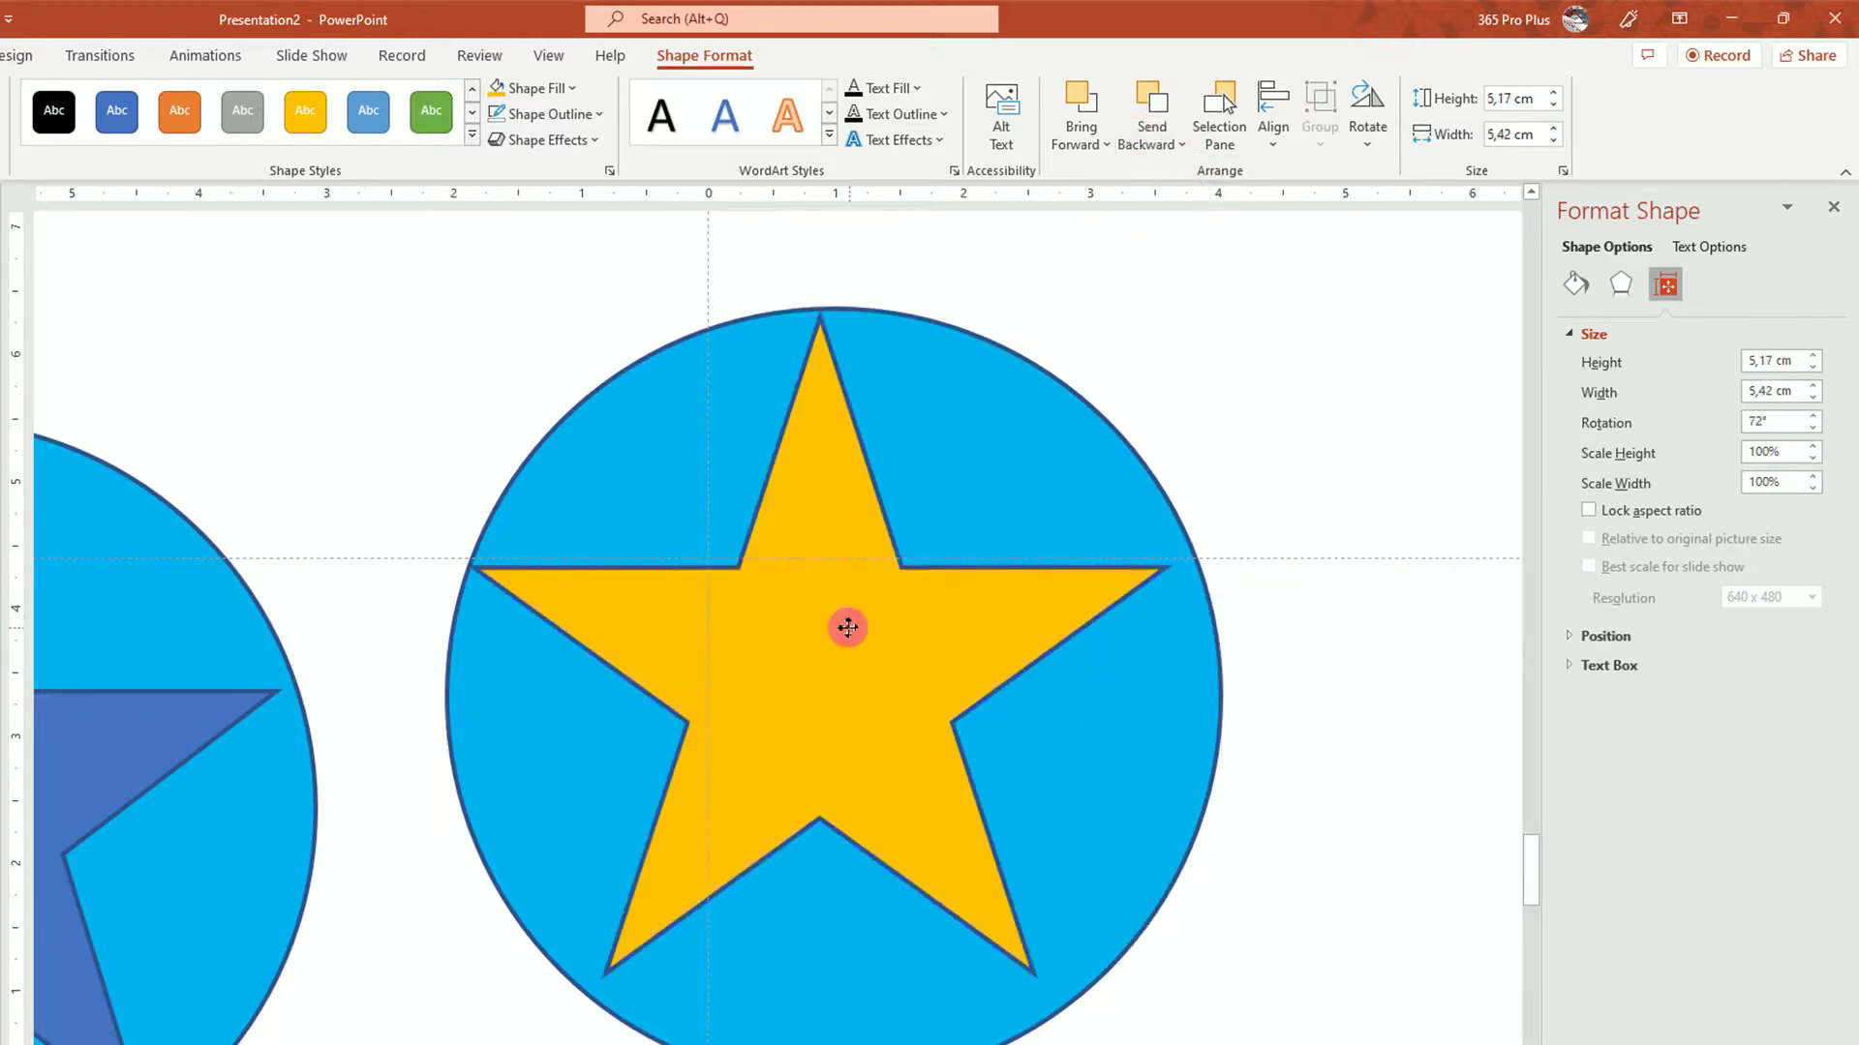
drag(848, 628, 862, 640)
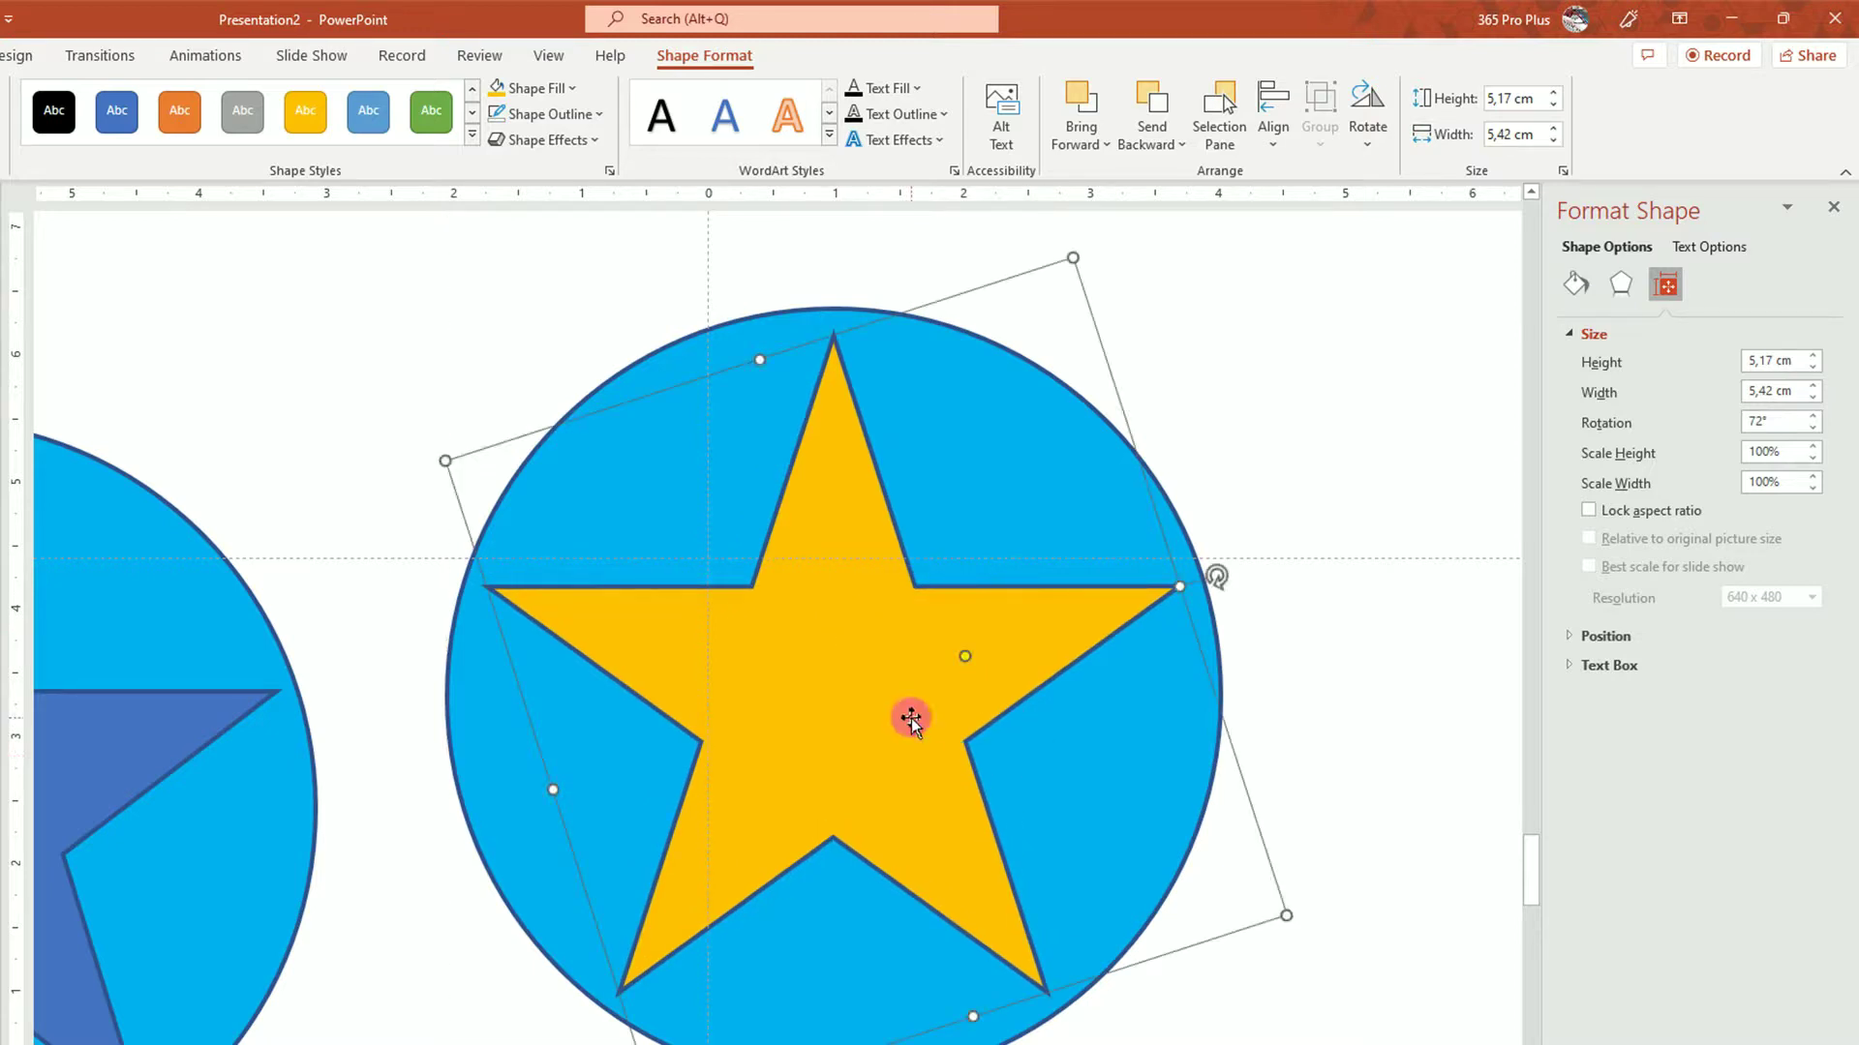
drag(910, 718, 886, 694)
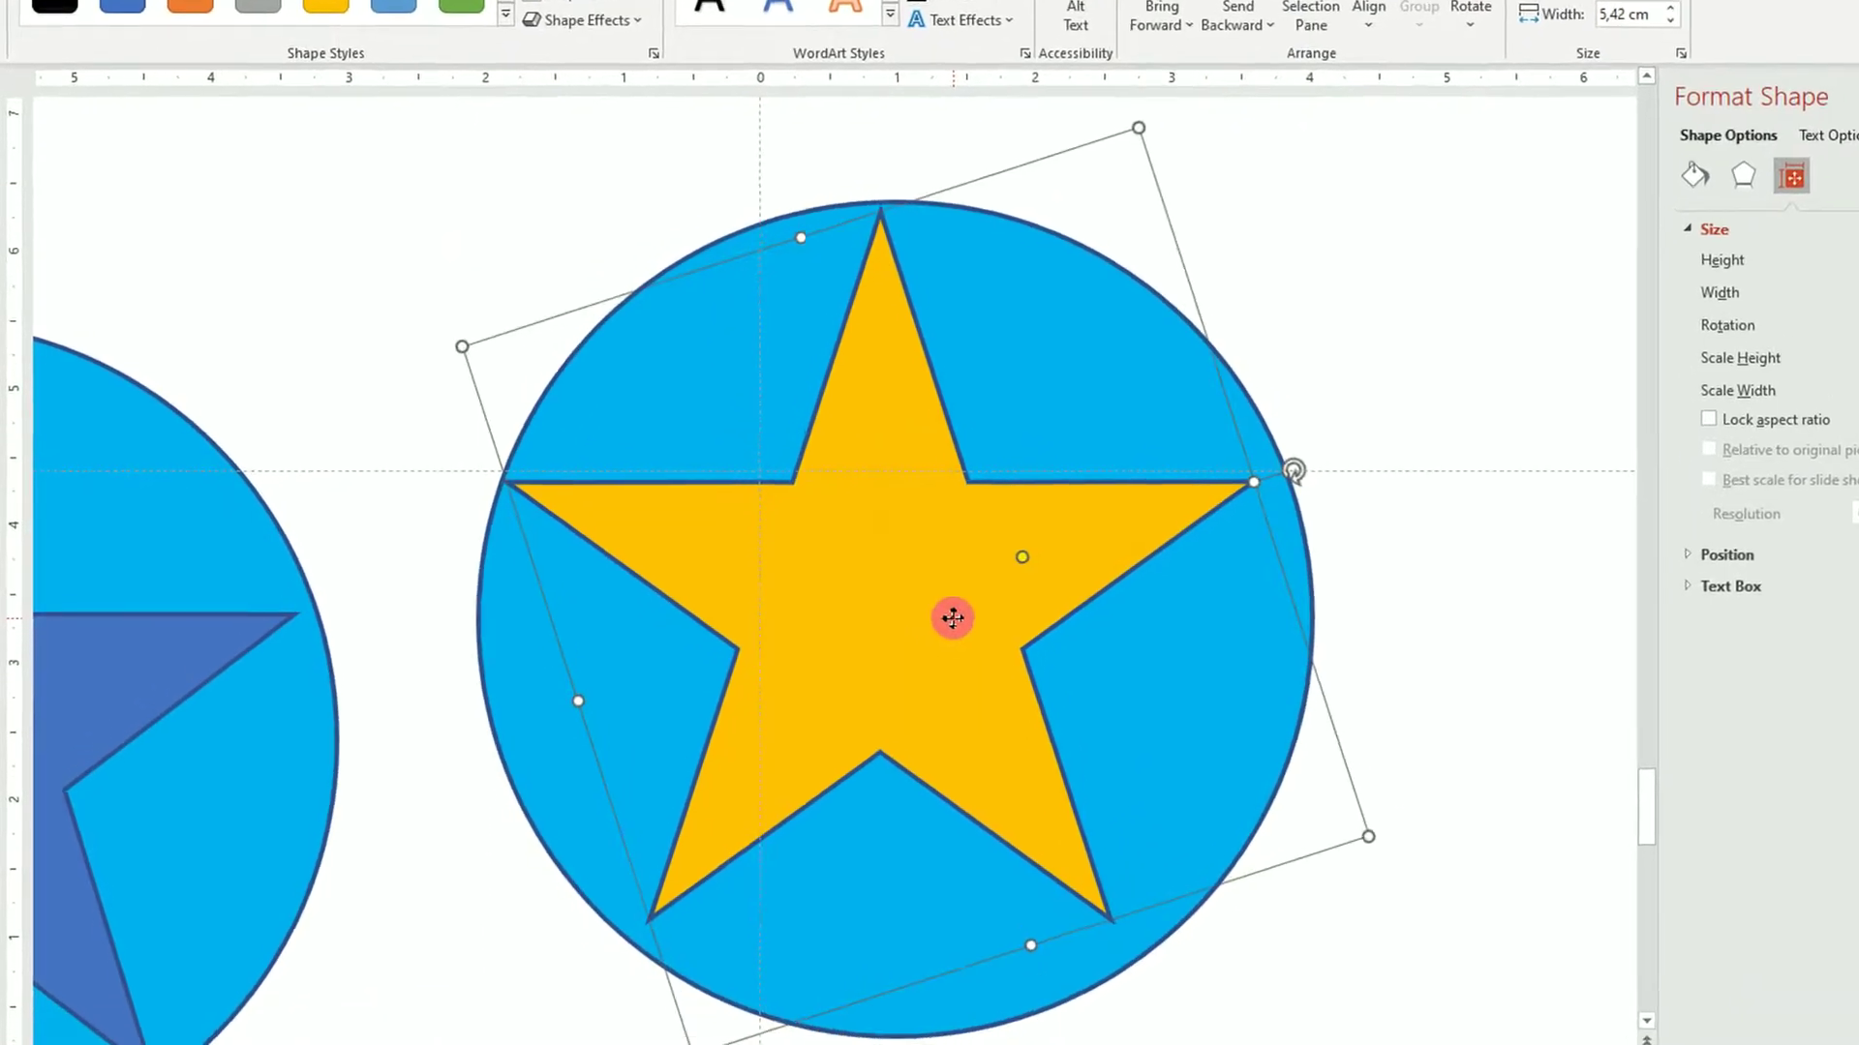
- Shrink the new circle until the star's points touch its rim, then nudge the blue star
click(1144, 933)
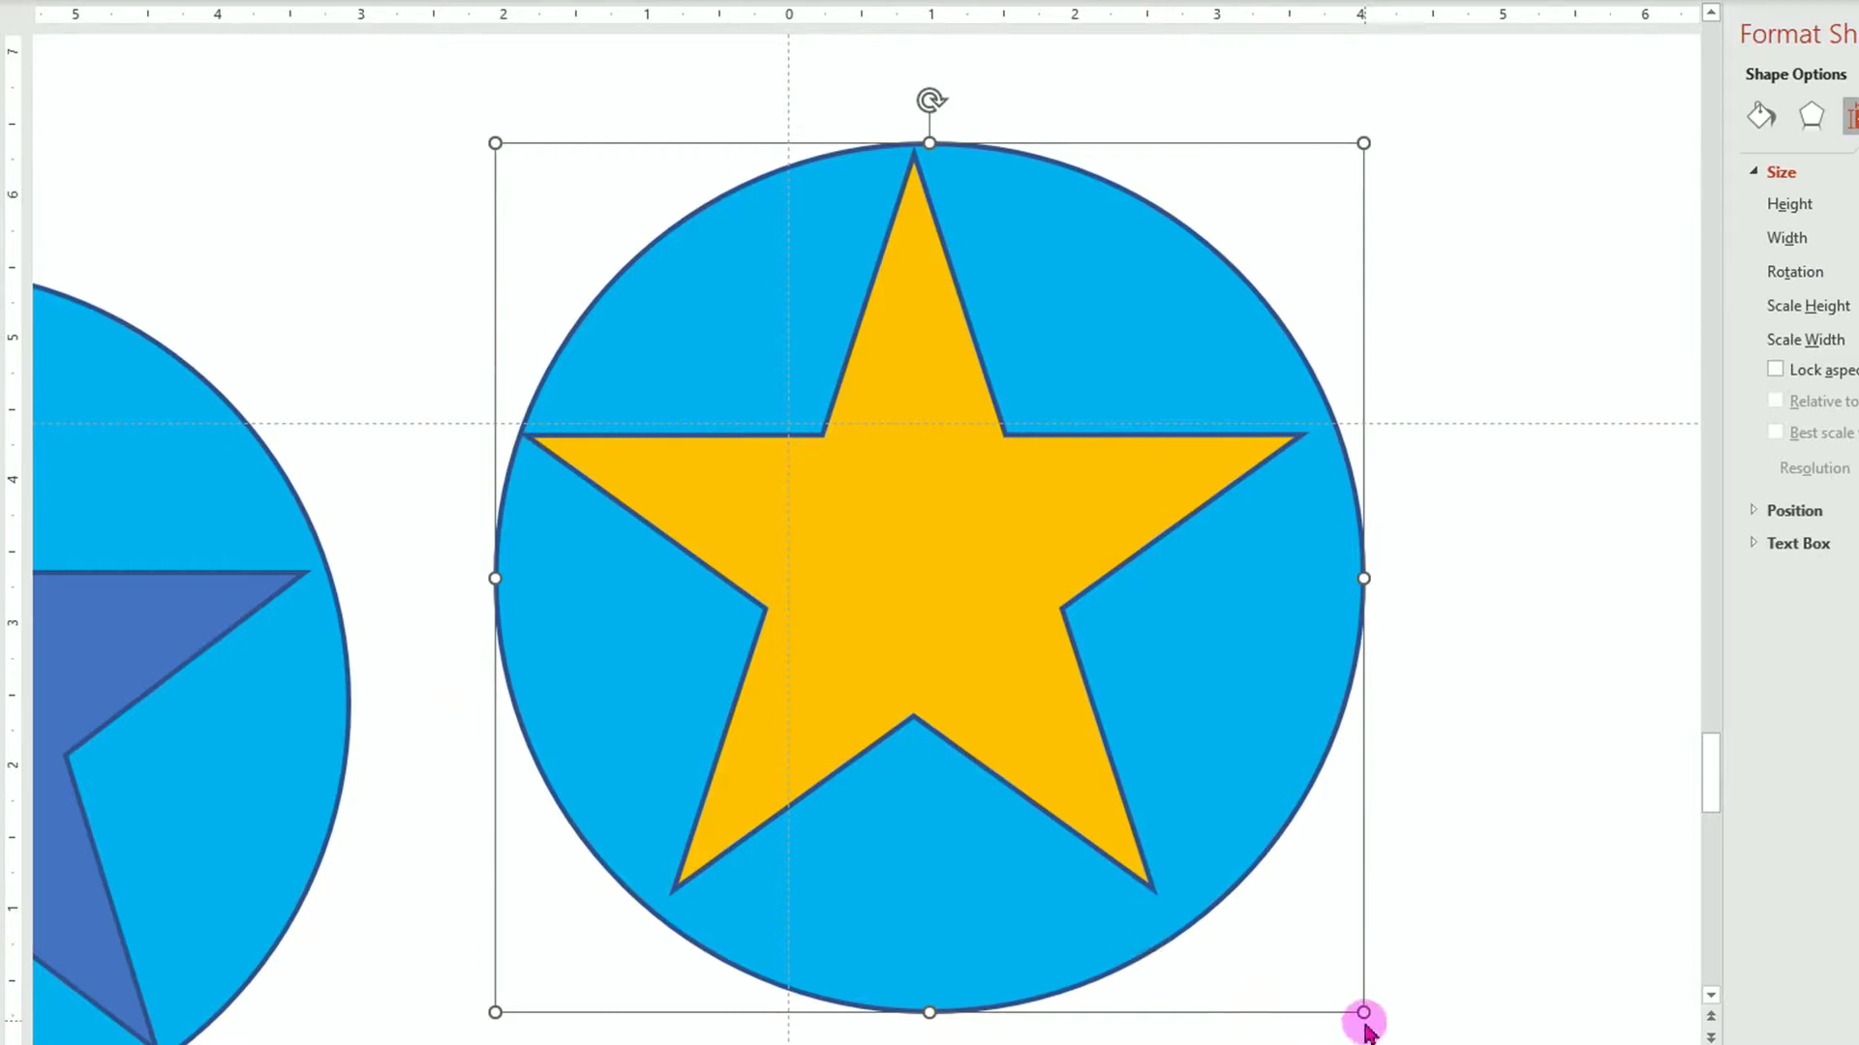
drag(1364, 1016, 1319, 972)
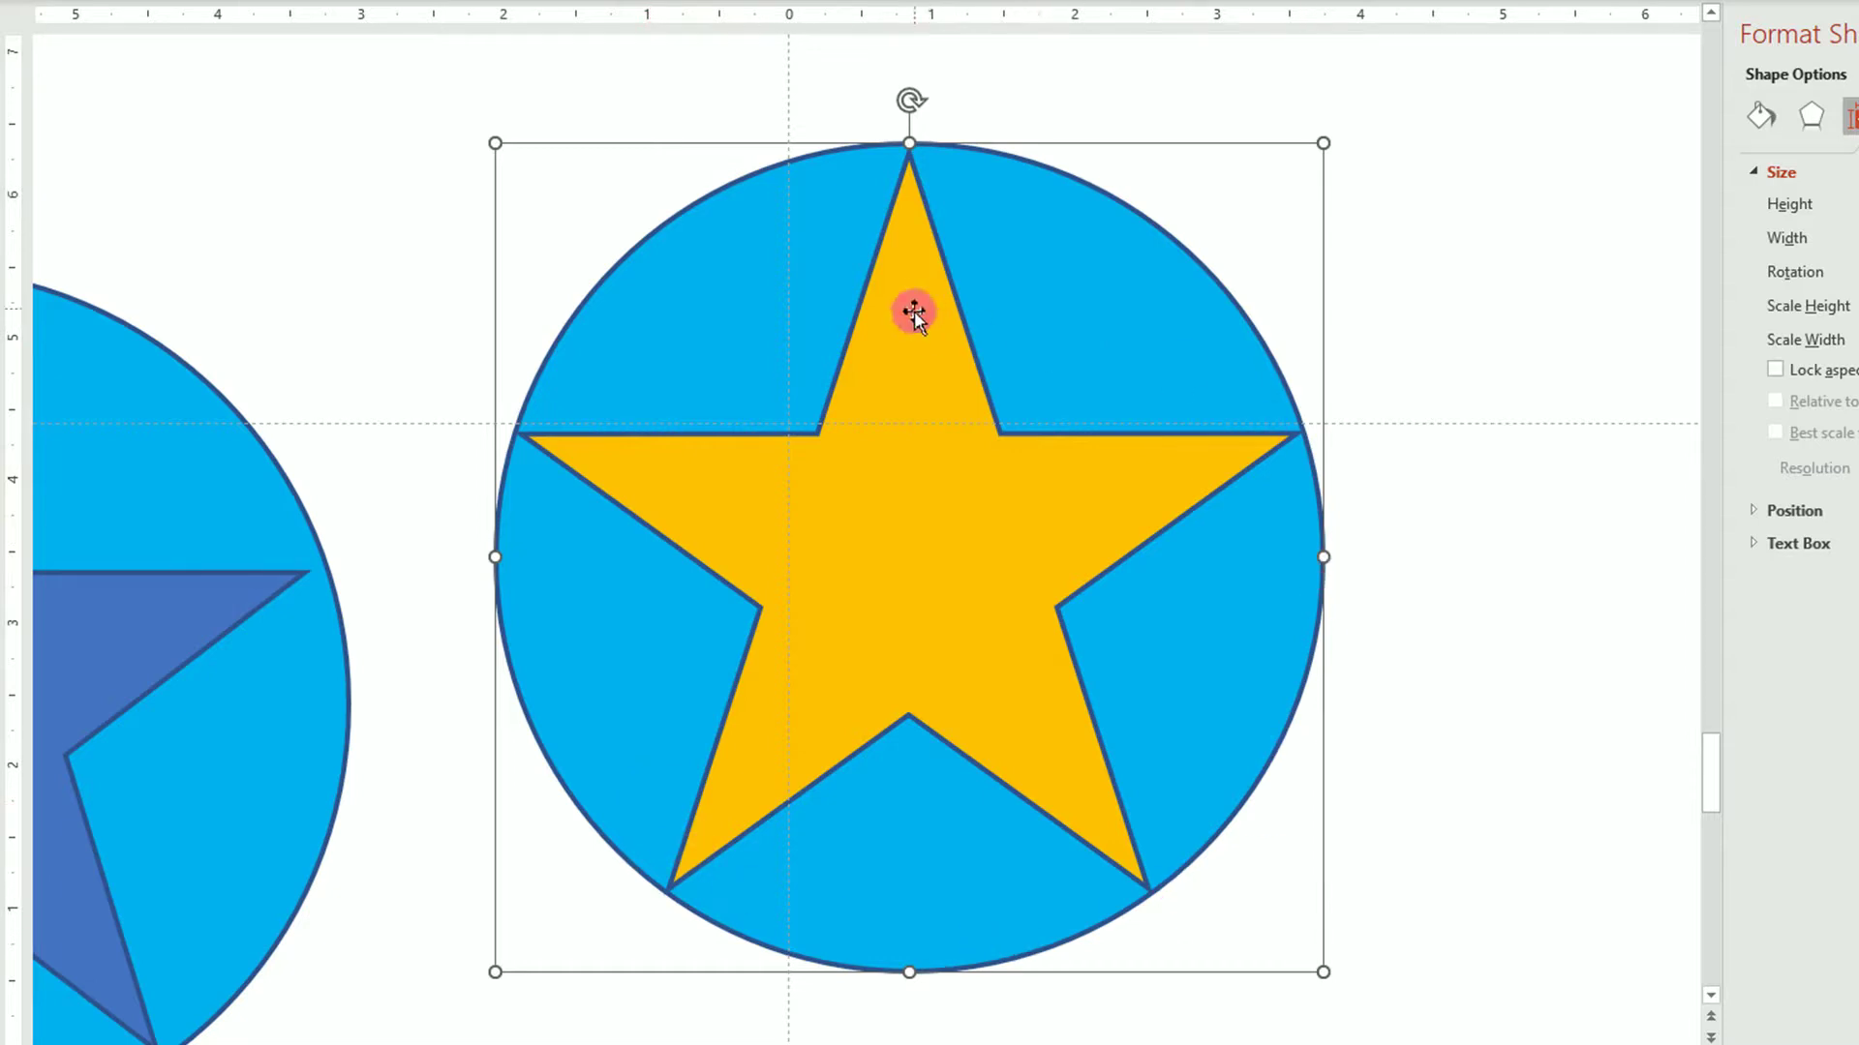
click(914, 257)
click(902, 590)
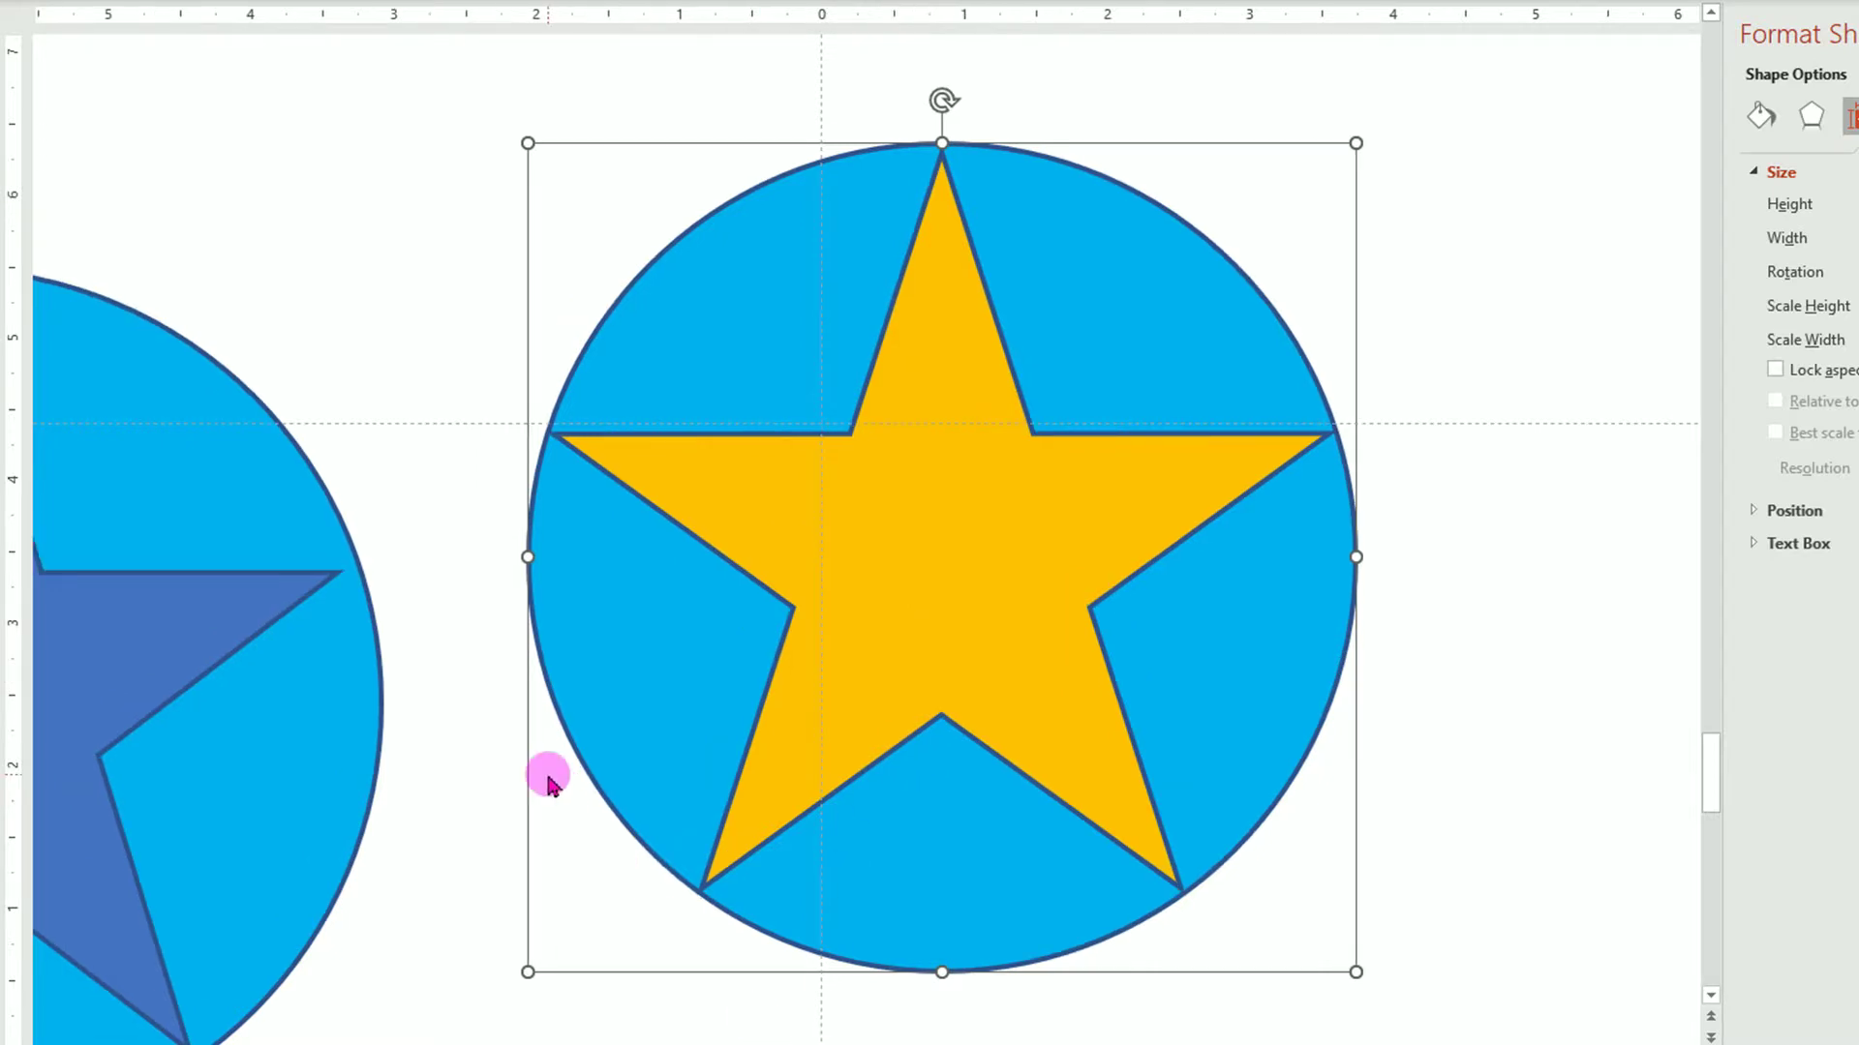
ctrl+scroll(547, 784, down, 3)
drag(378, 566, 376, 572)
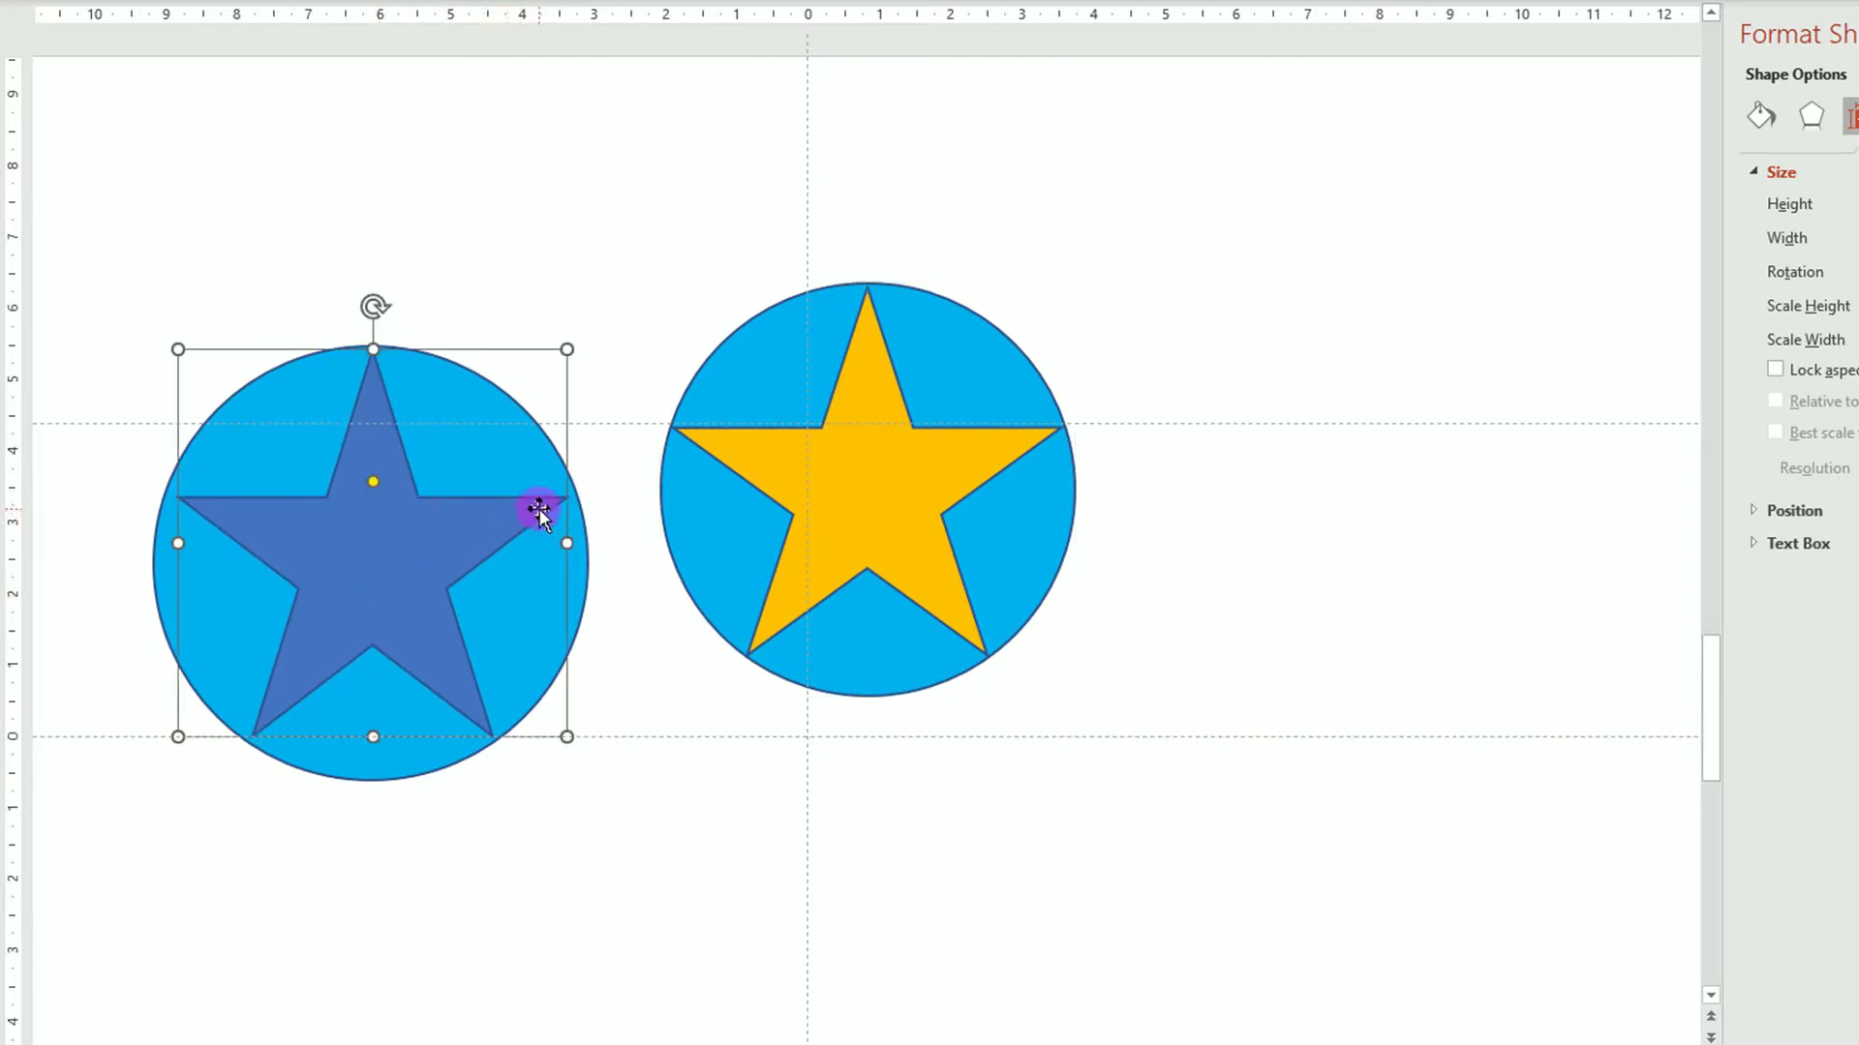